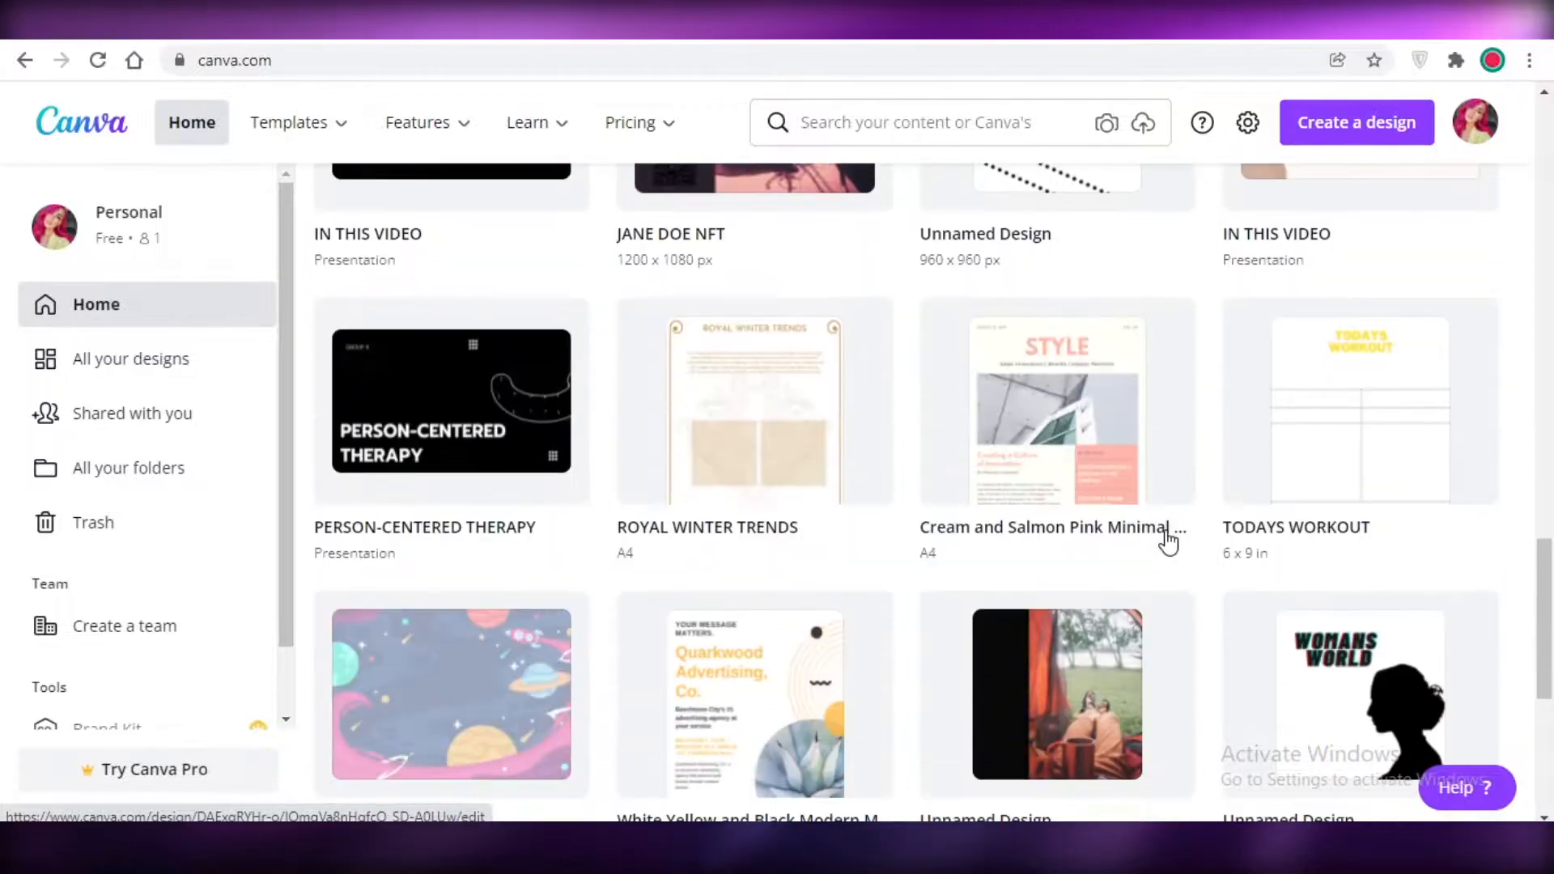
scroll(1145, 576, "up", 15)
scroll(1024, 712, "up", 10)
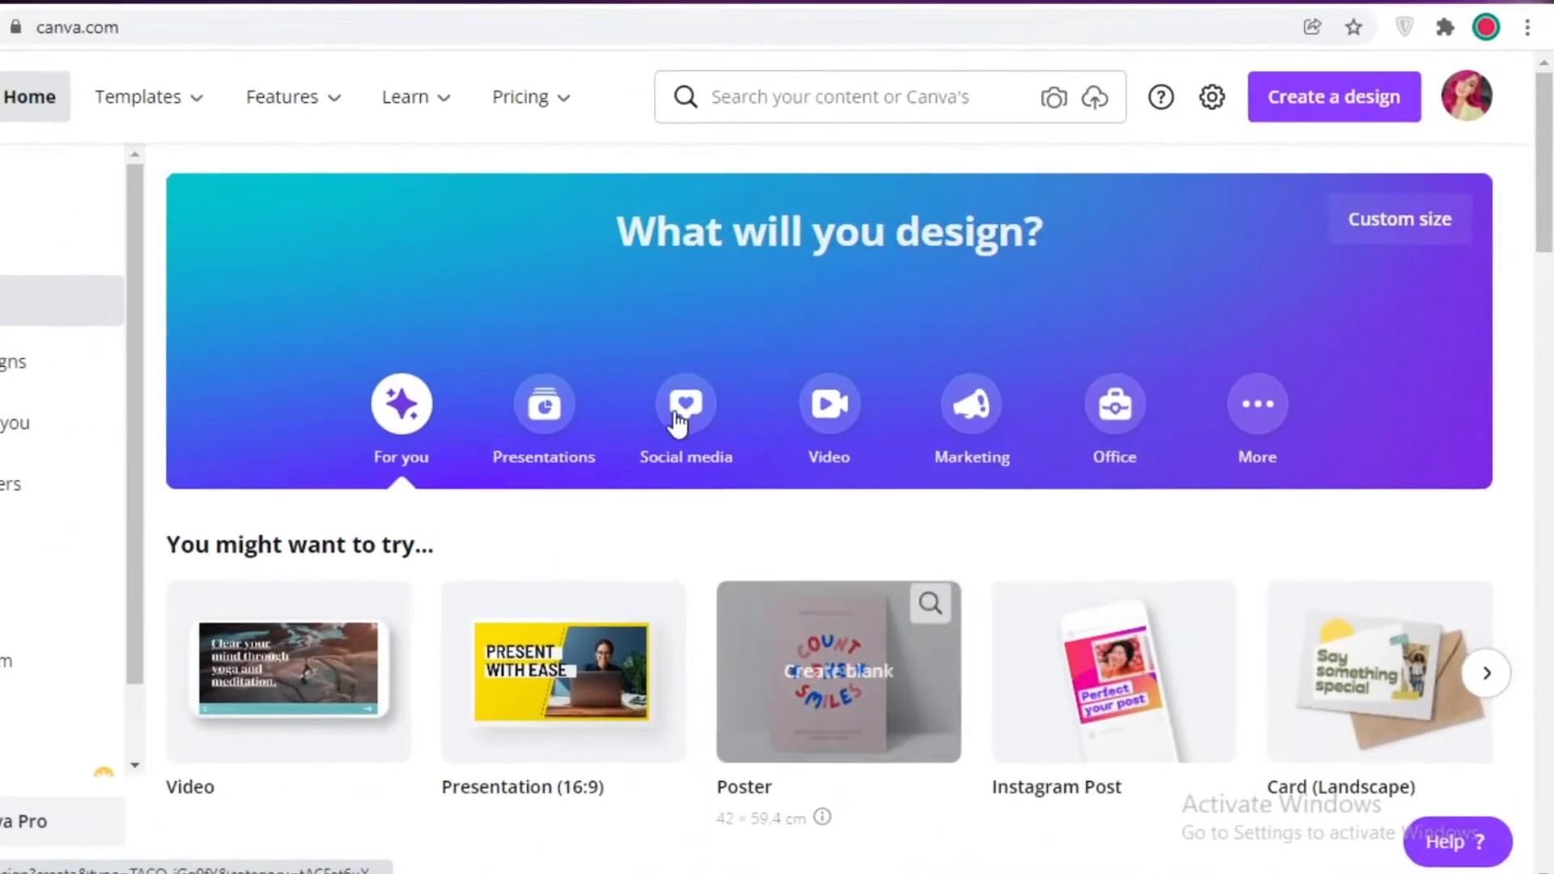
left_click(1457, 110)
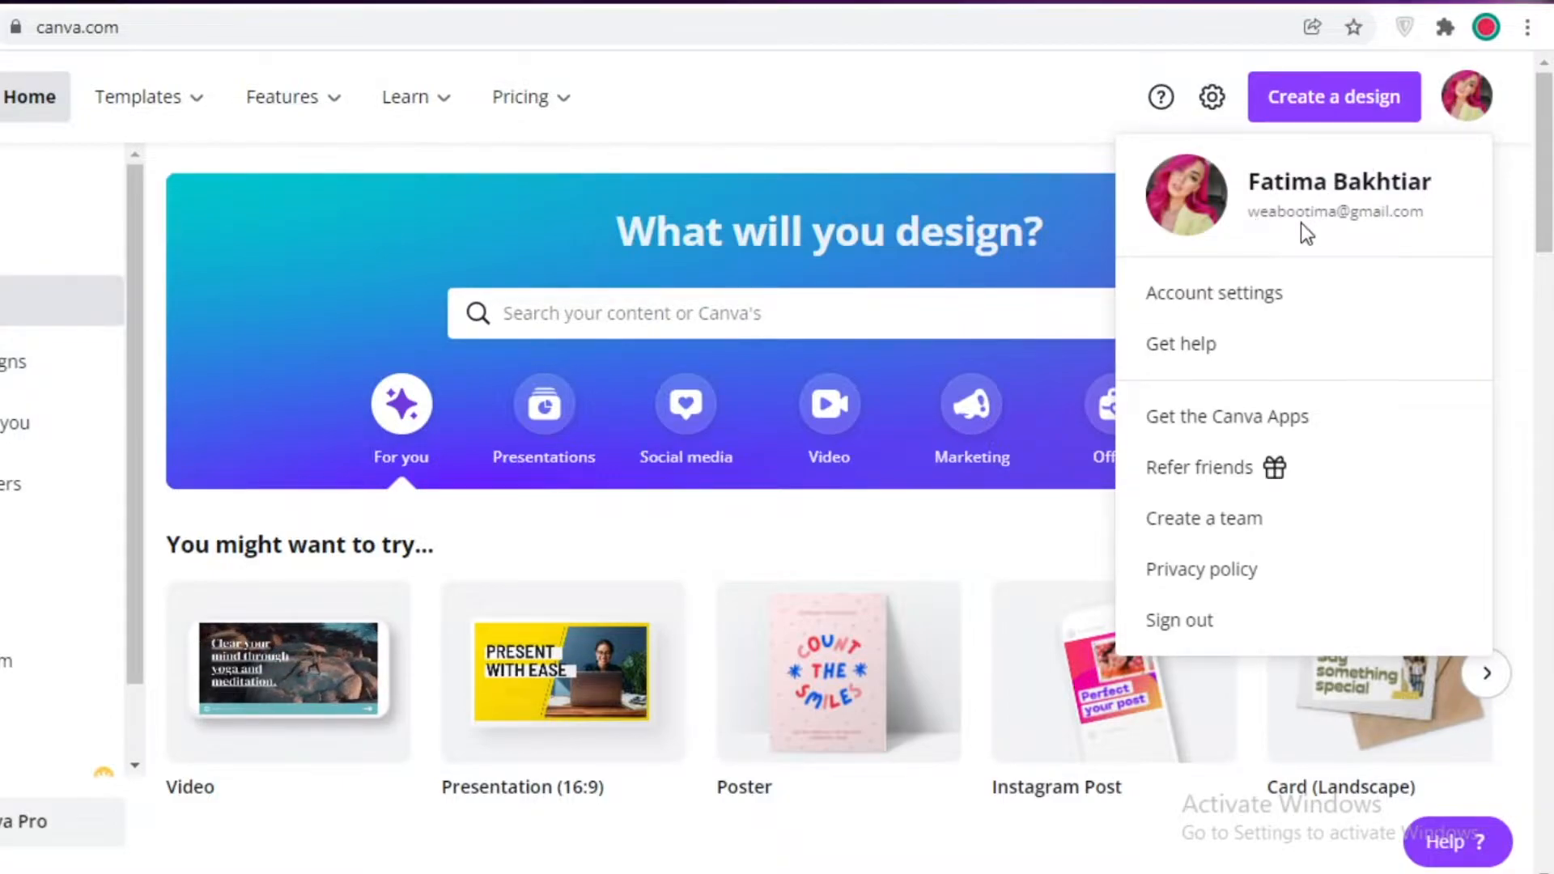
left_click(1457, 119)
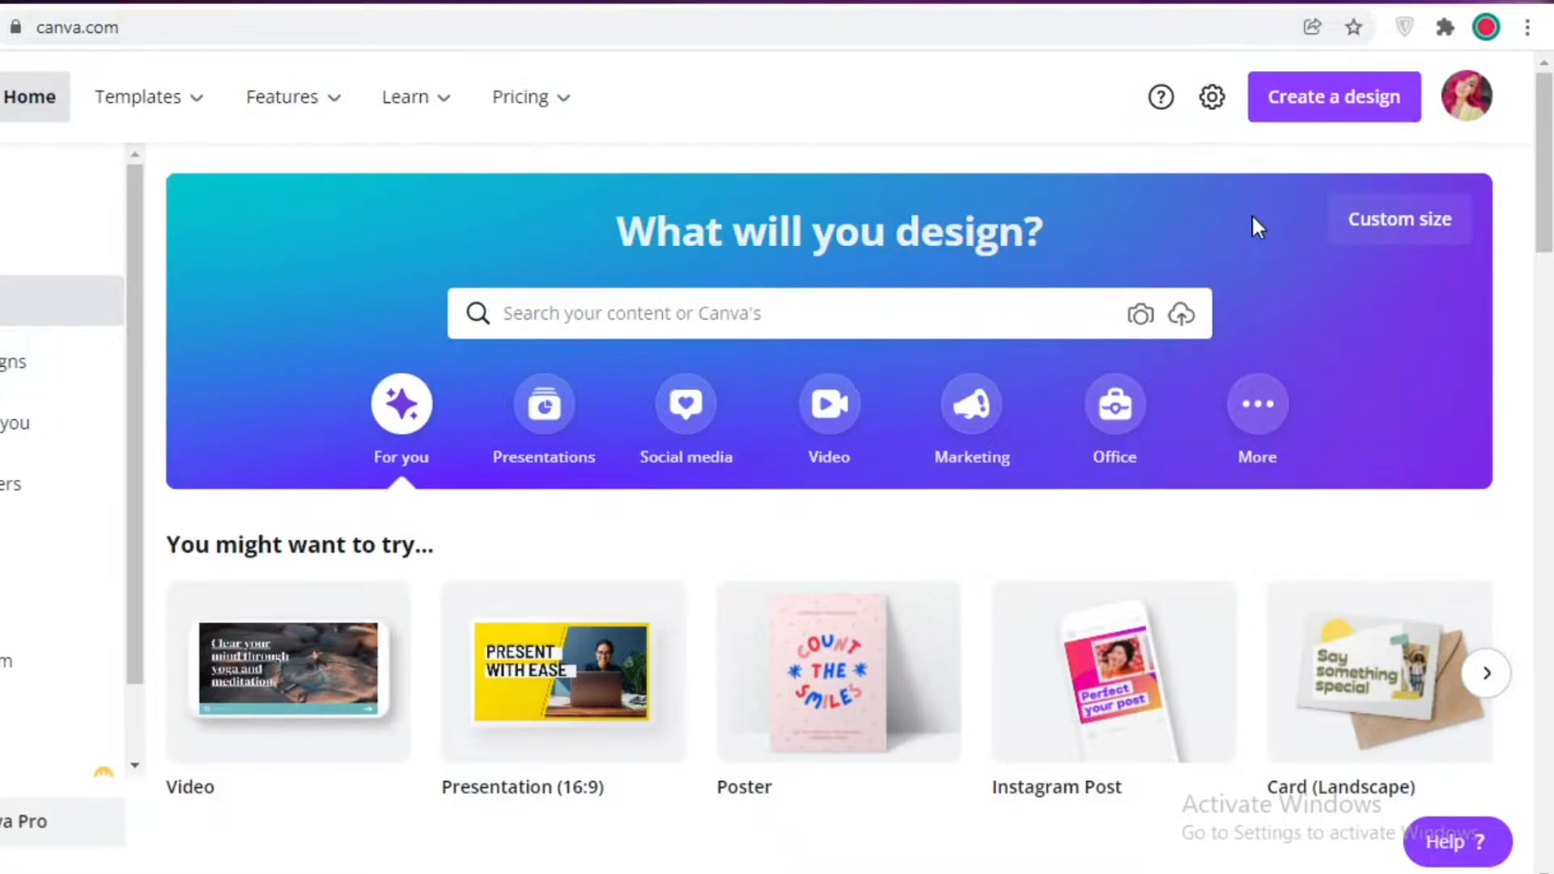
scroll(604, 469, "down", 20)
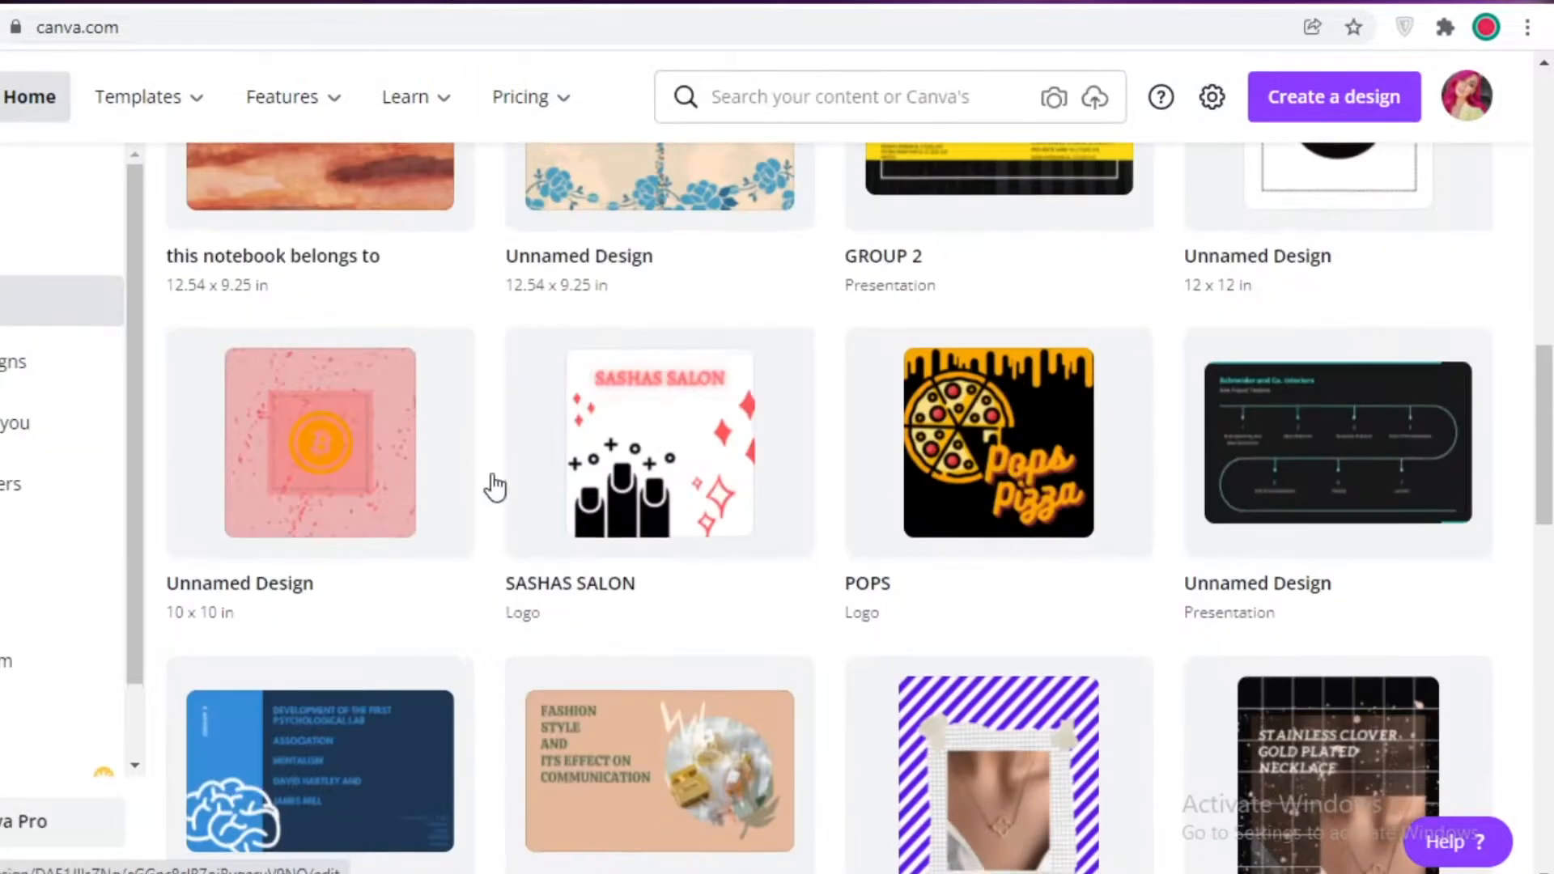
scroll(859, 595, "up", 15)
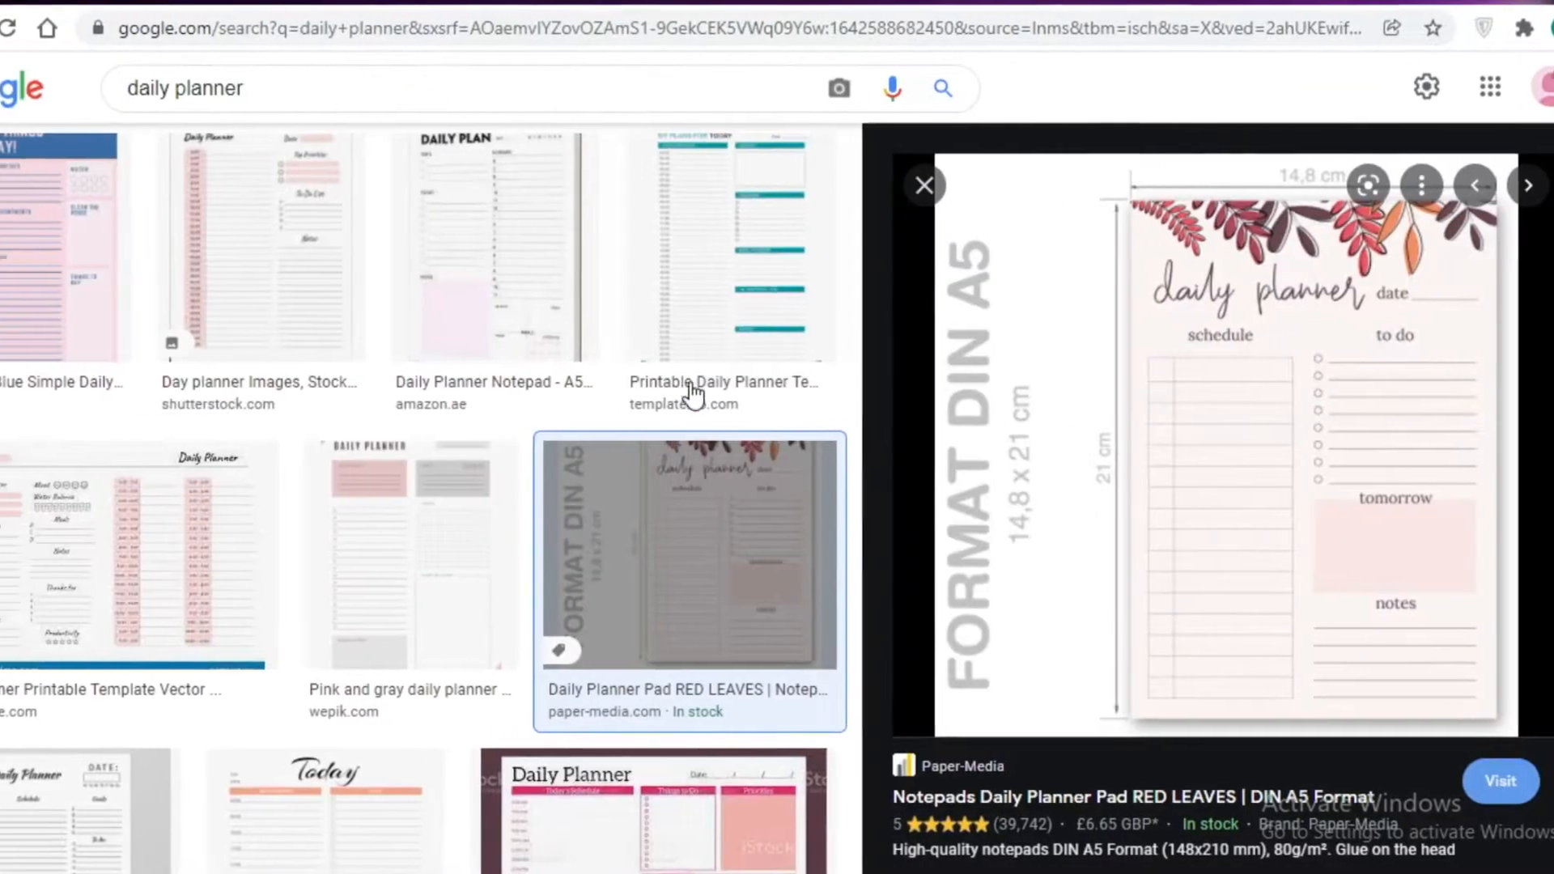
Browse the daily planner image results on Google and preview the floral-bordered planner as a layout reference
scroll(693, 394, "down", 6)
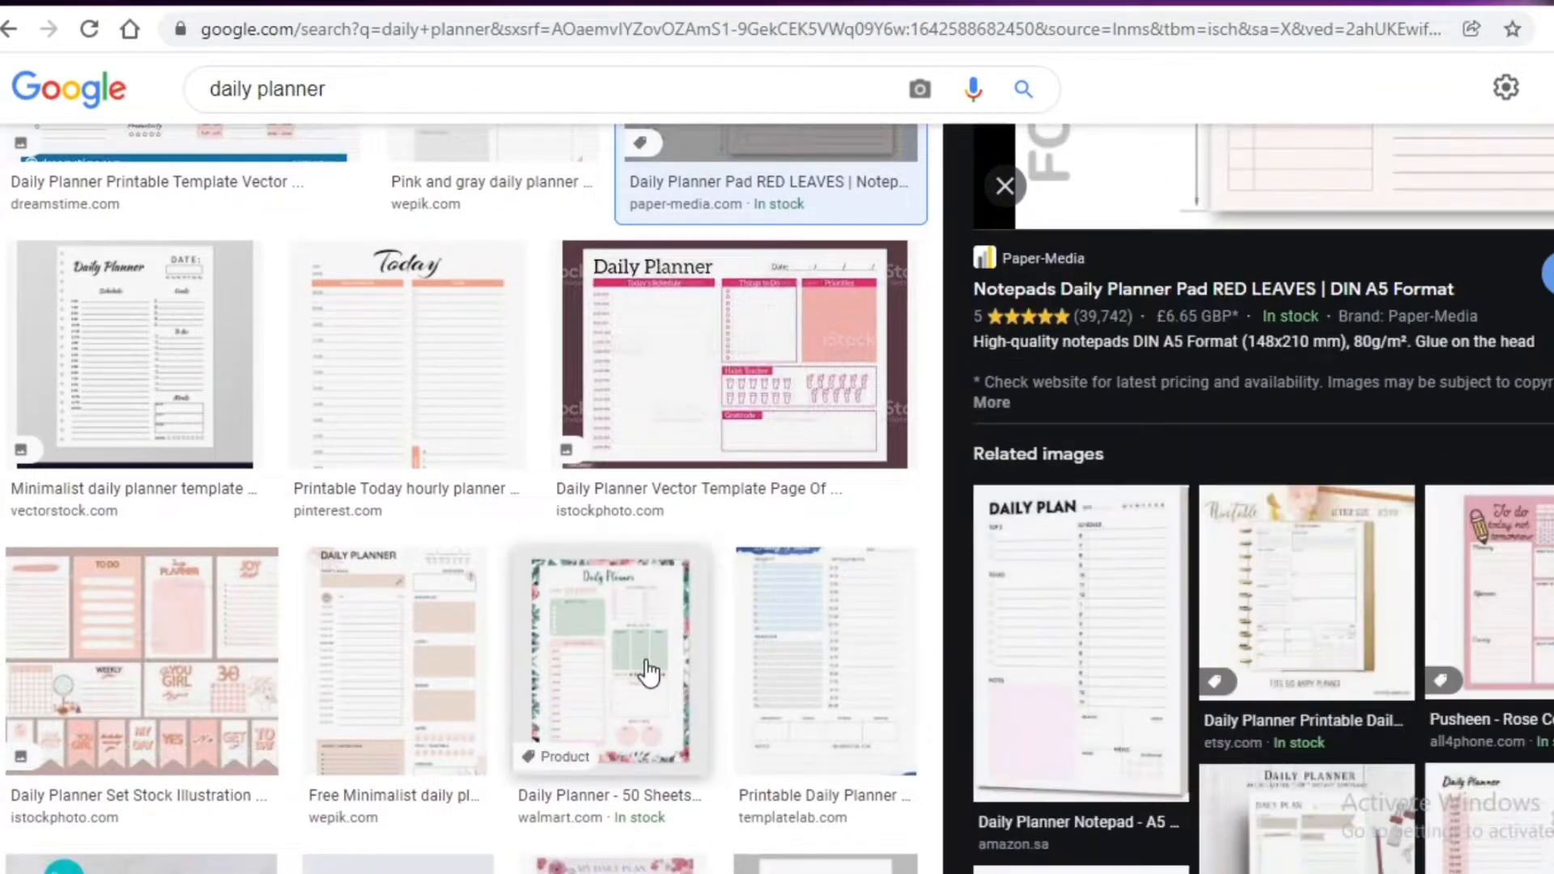
left_click(563, 670)
scroll(1085, 542, "up", 8)
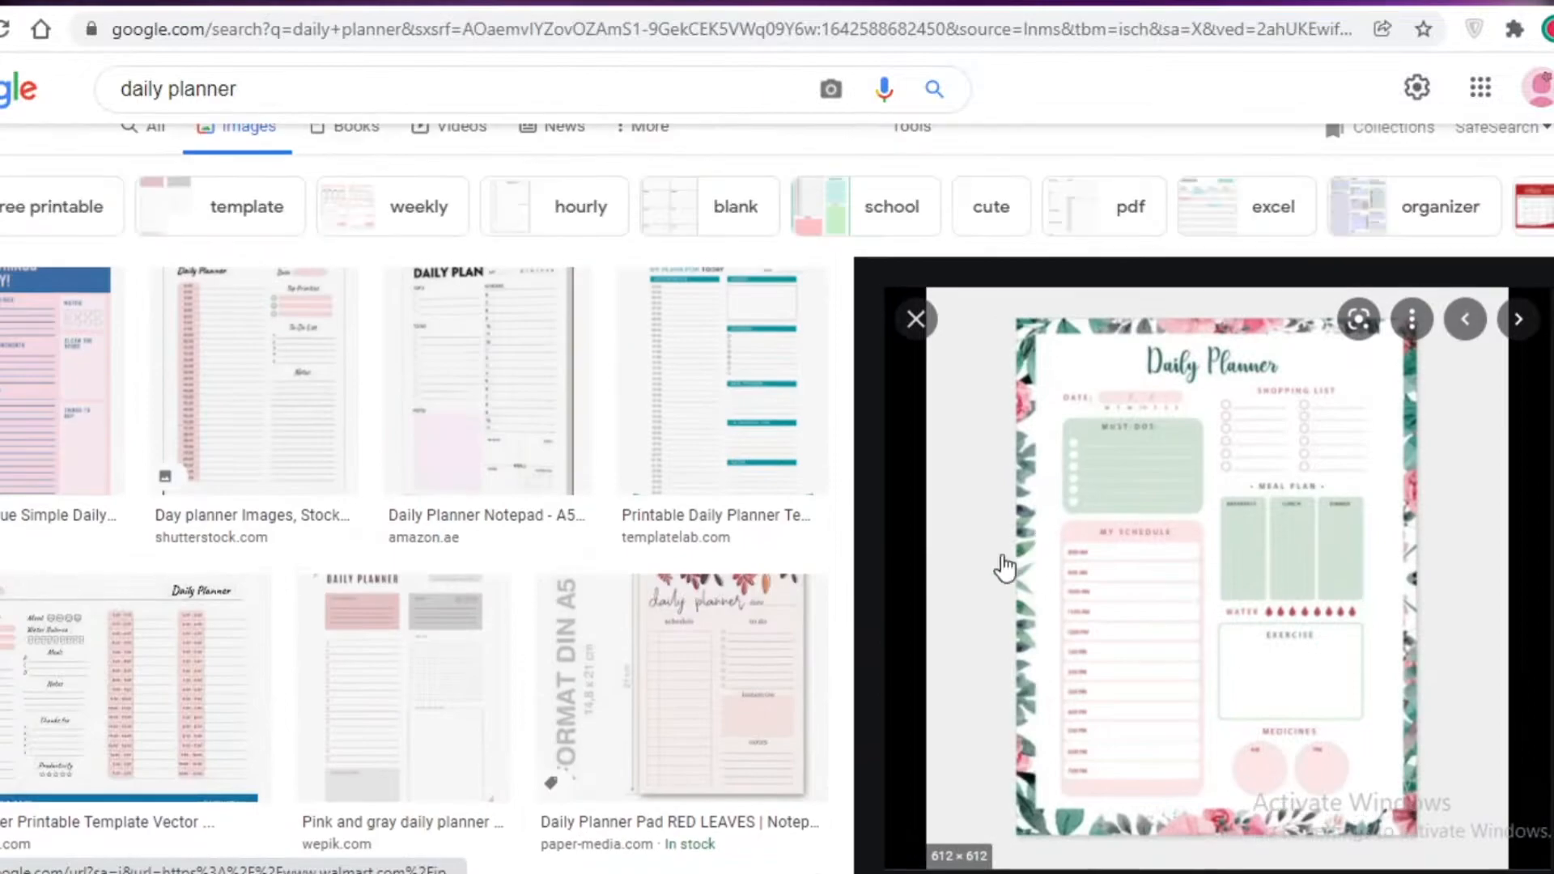
scroll(1150, 395, "up", 1)
scroll(1374, 350, "down", 2)
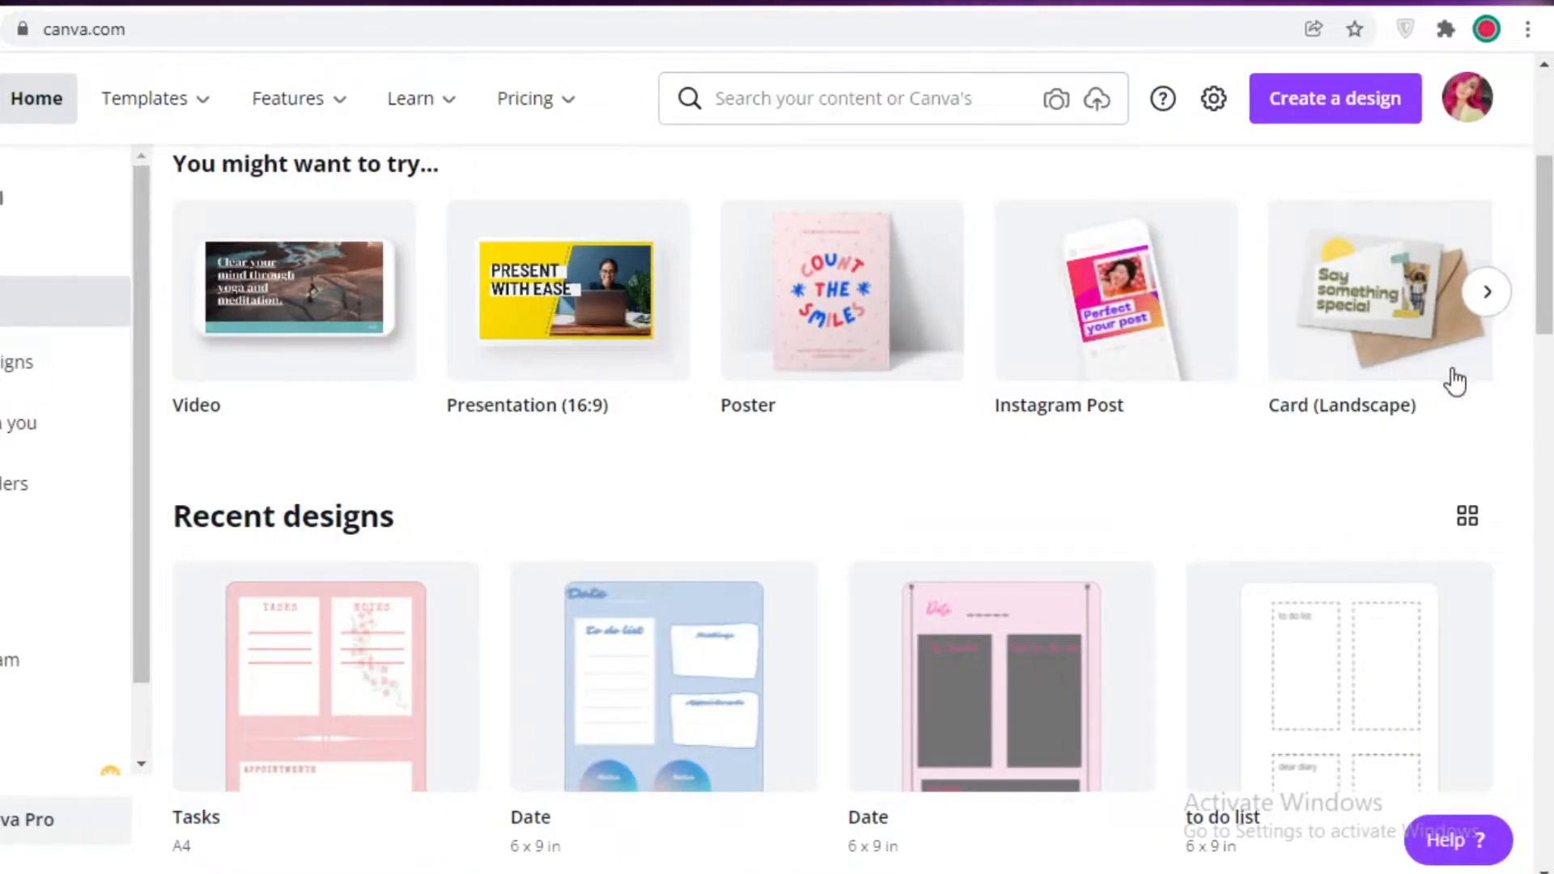
Switch to Canva, search its templates for "planner" and create a blank planner design
scroll(1365, 404, "up", 5)
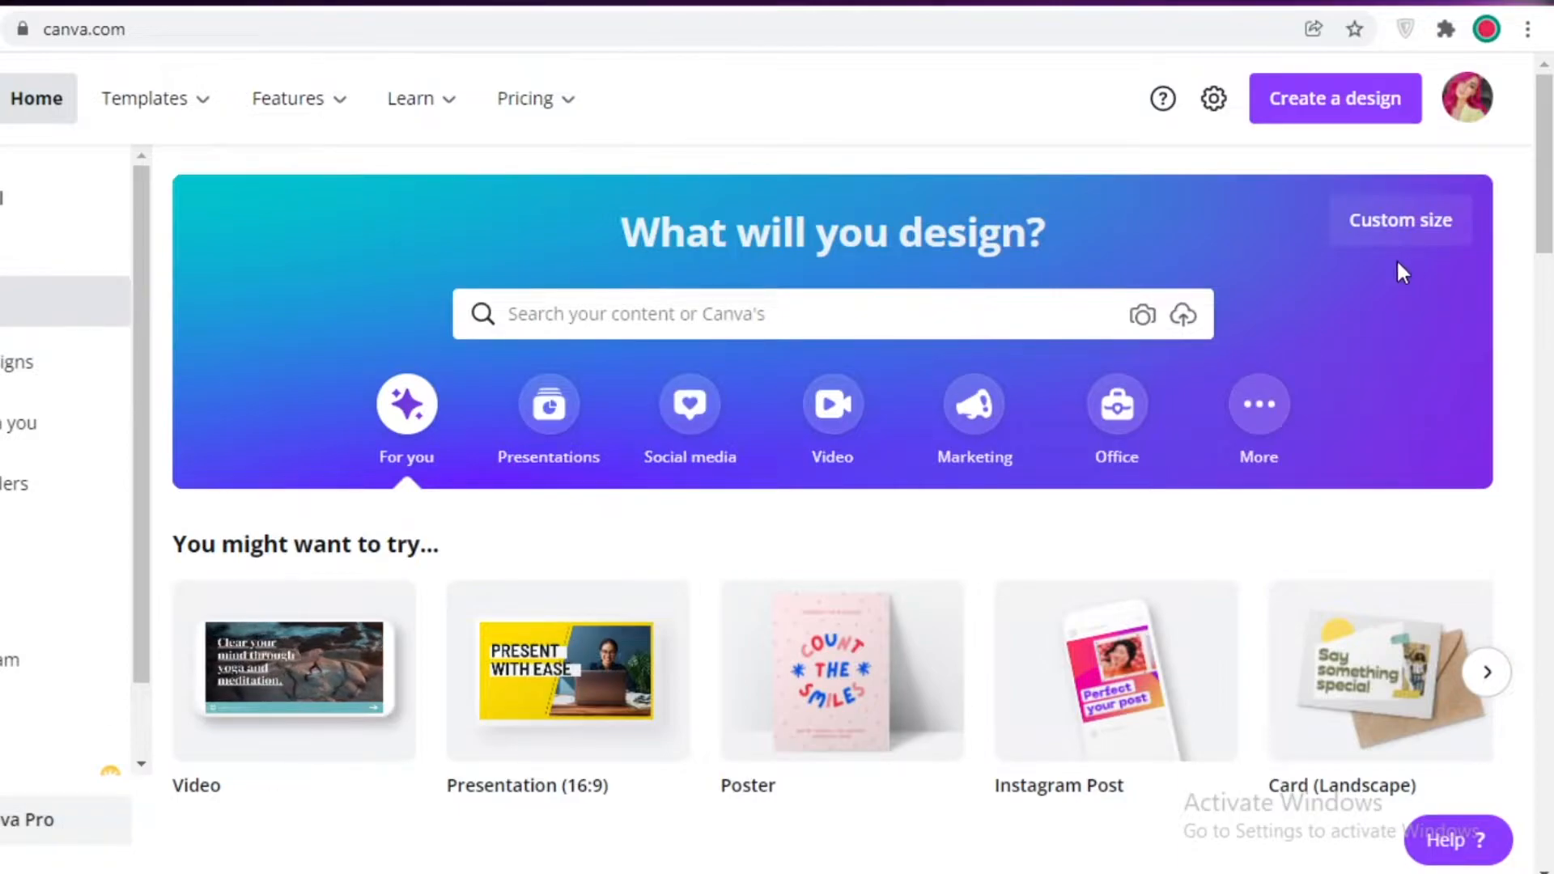
left_click(978, 322)
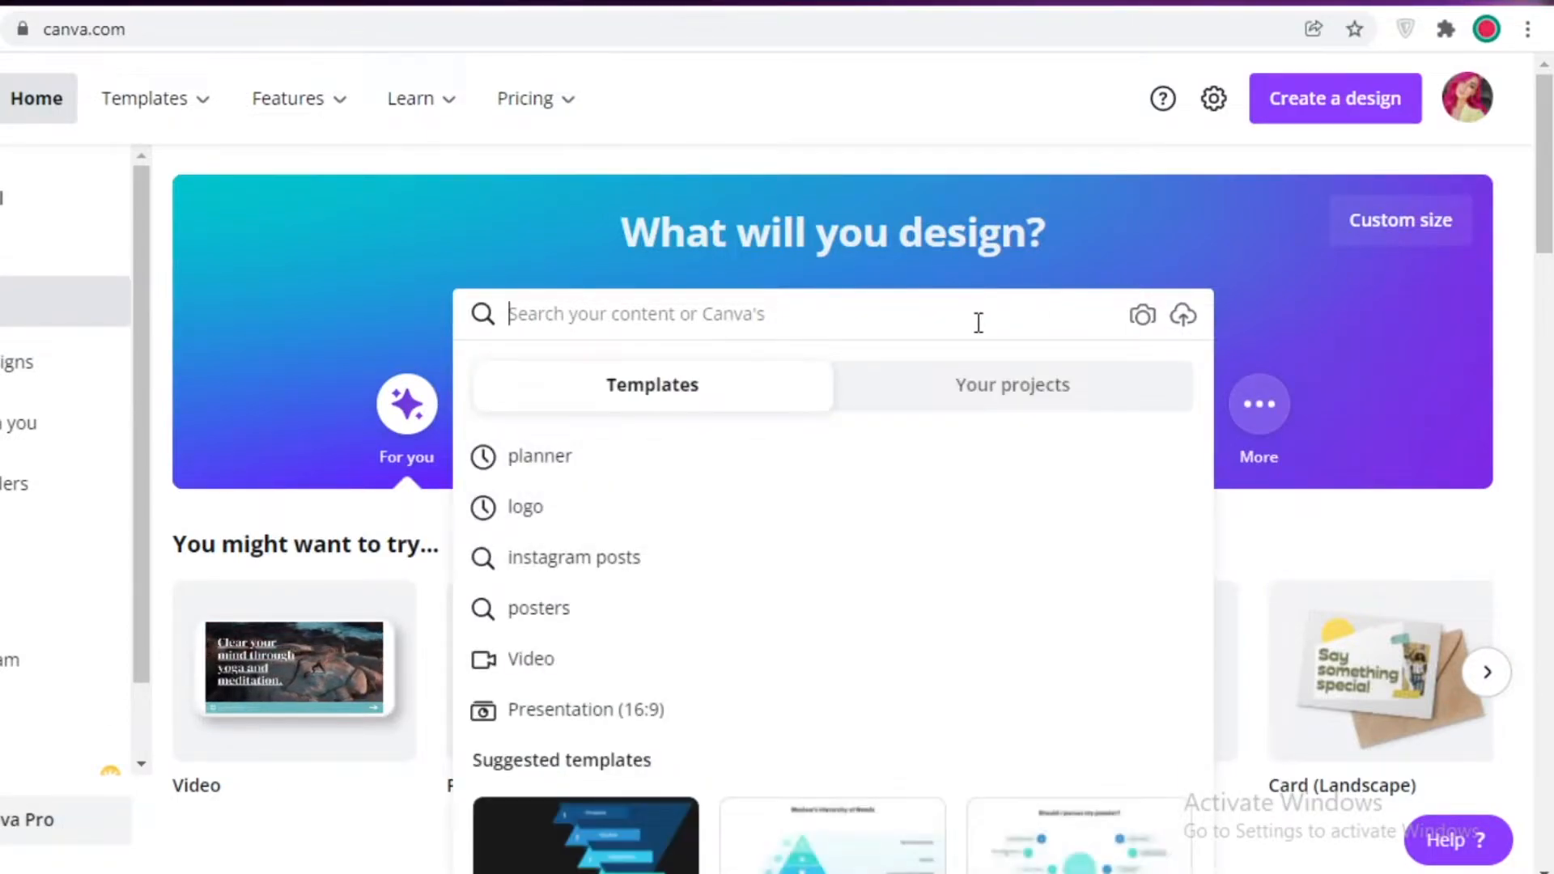
type("planner")
key("Return")
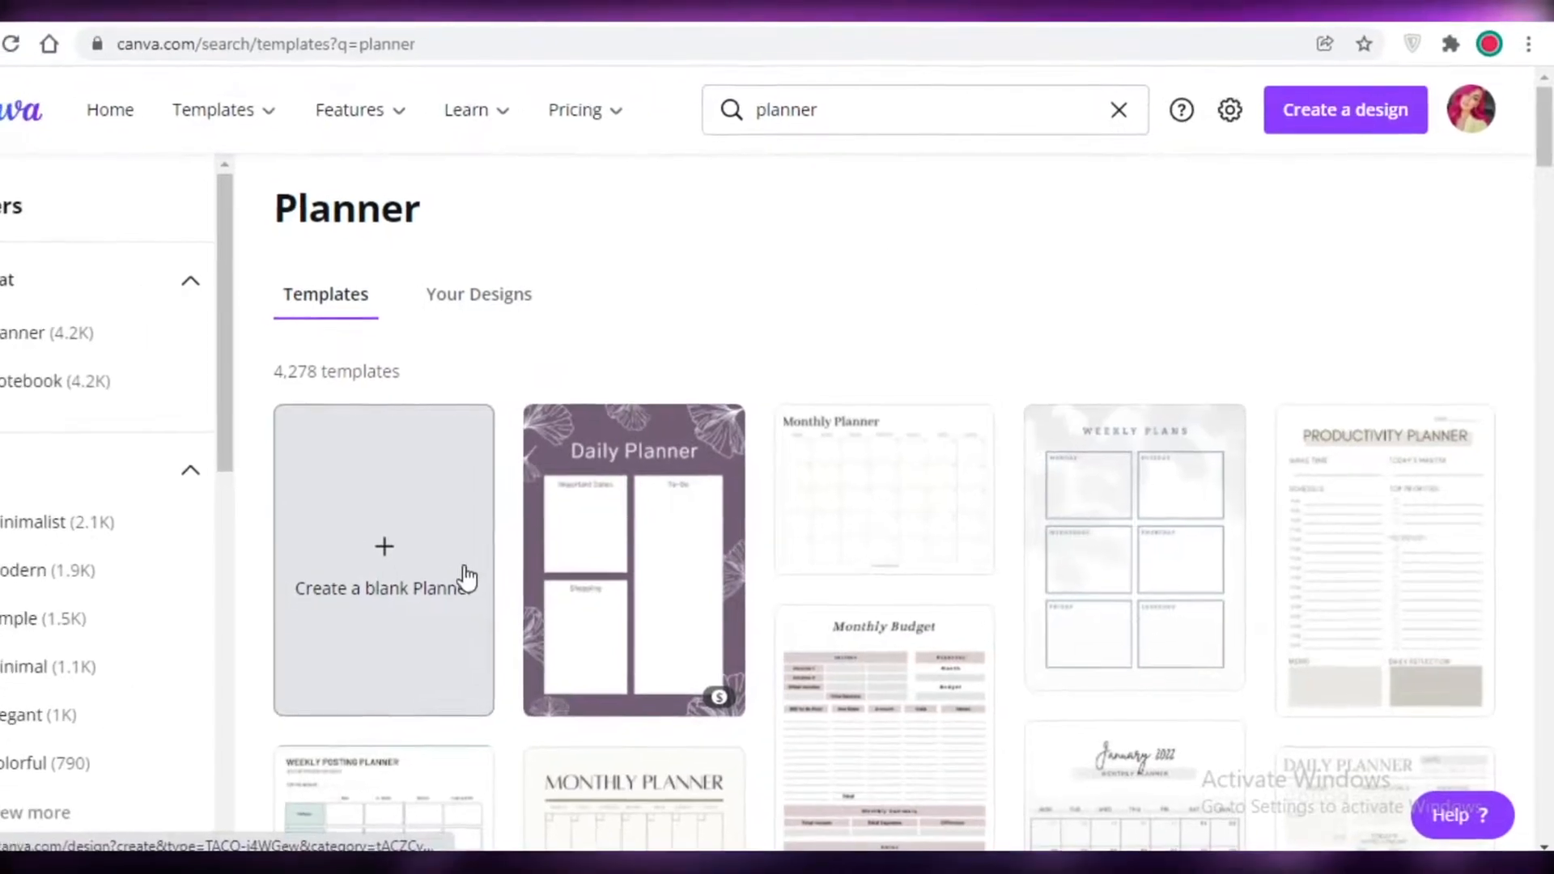
left_click(409, 591)
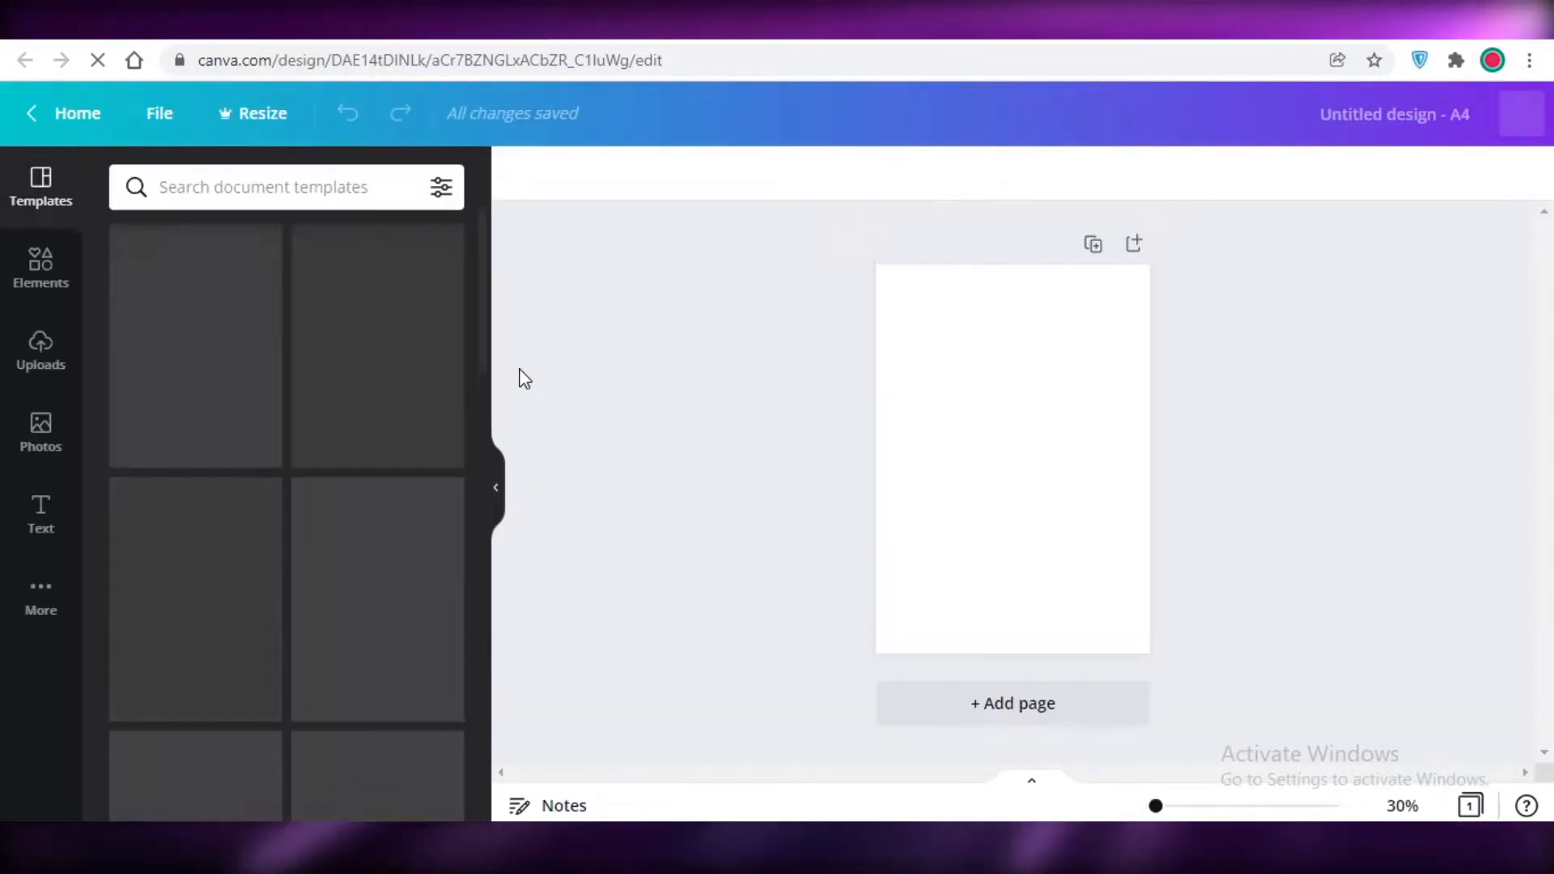
Set the page background to a custom pale pink, #FFDBE5
left_click(1169, 809)
left_click_drag(1170, 814, 1114, 805)
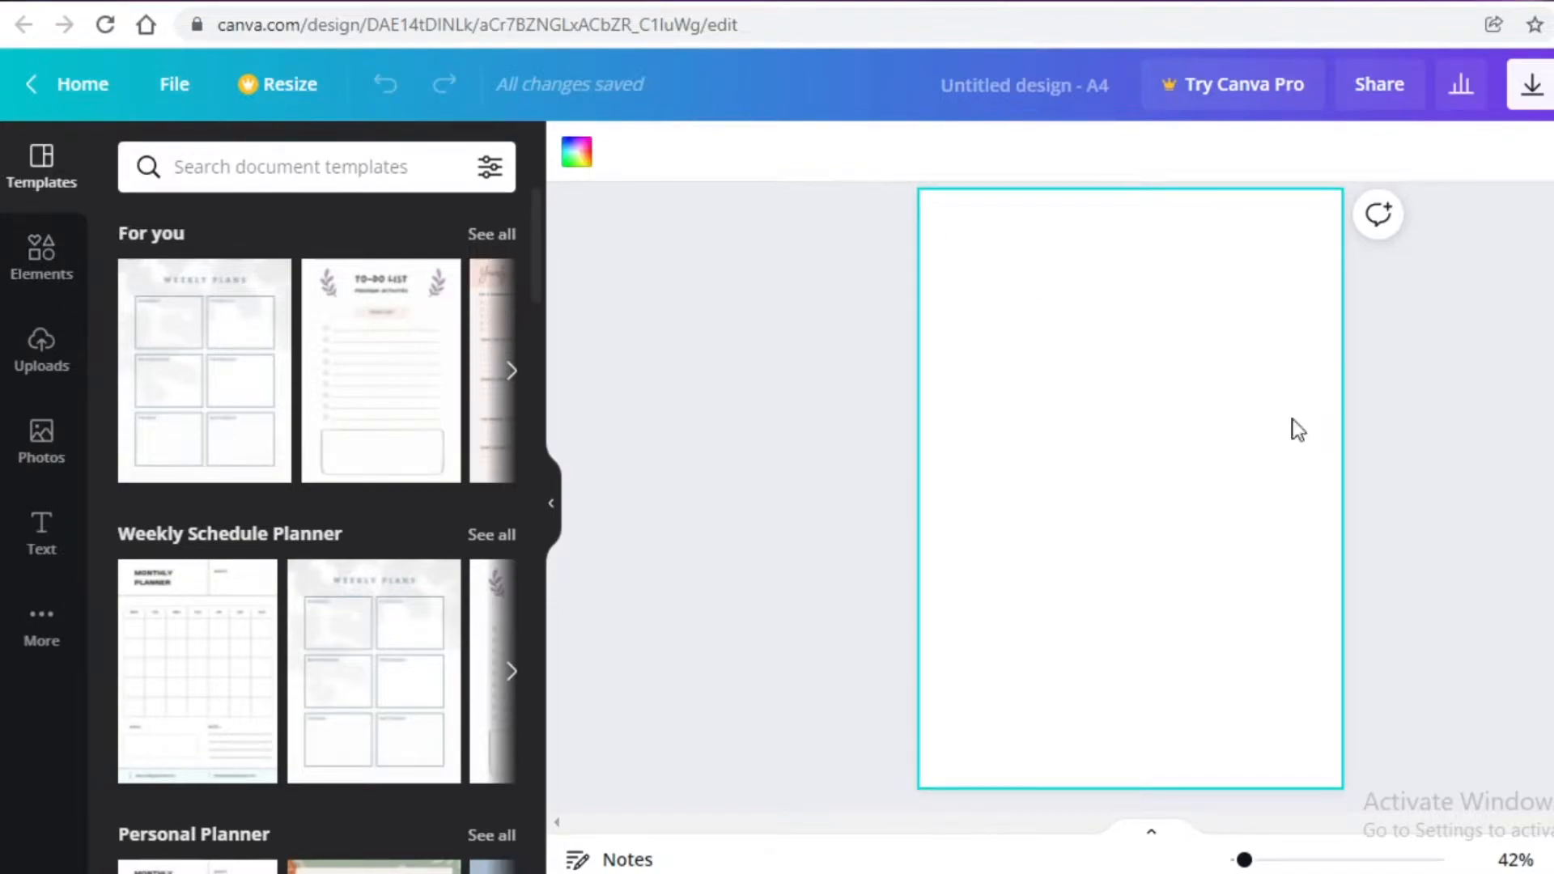
left_click(575, 155)
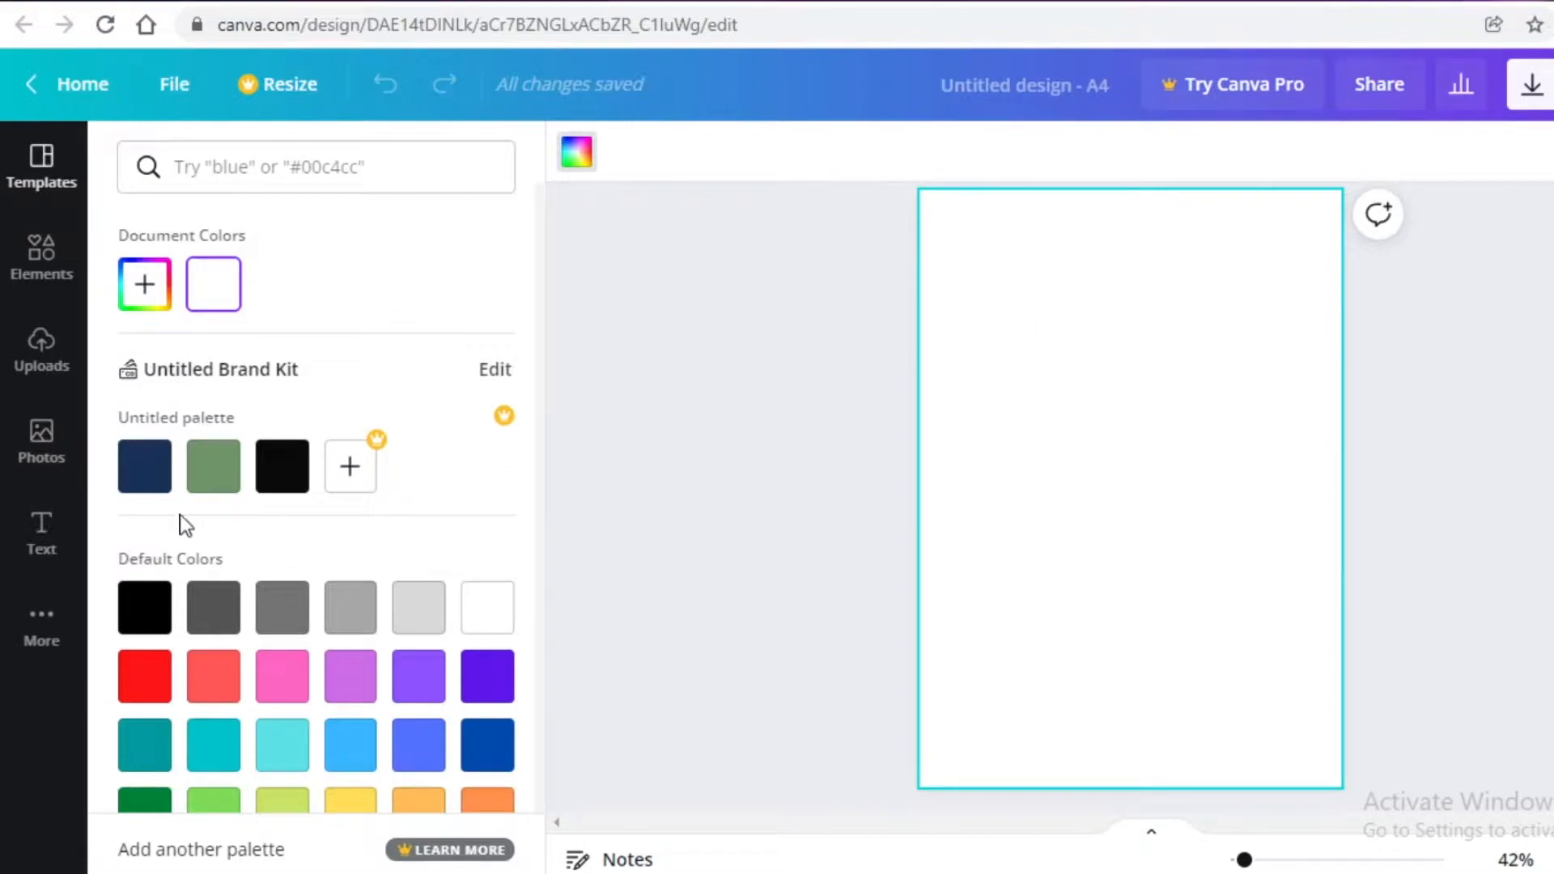
left_click(162, 282)
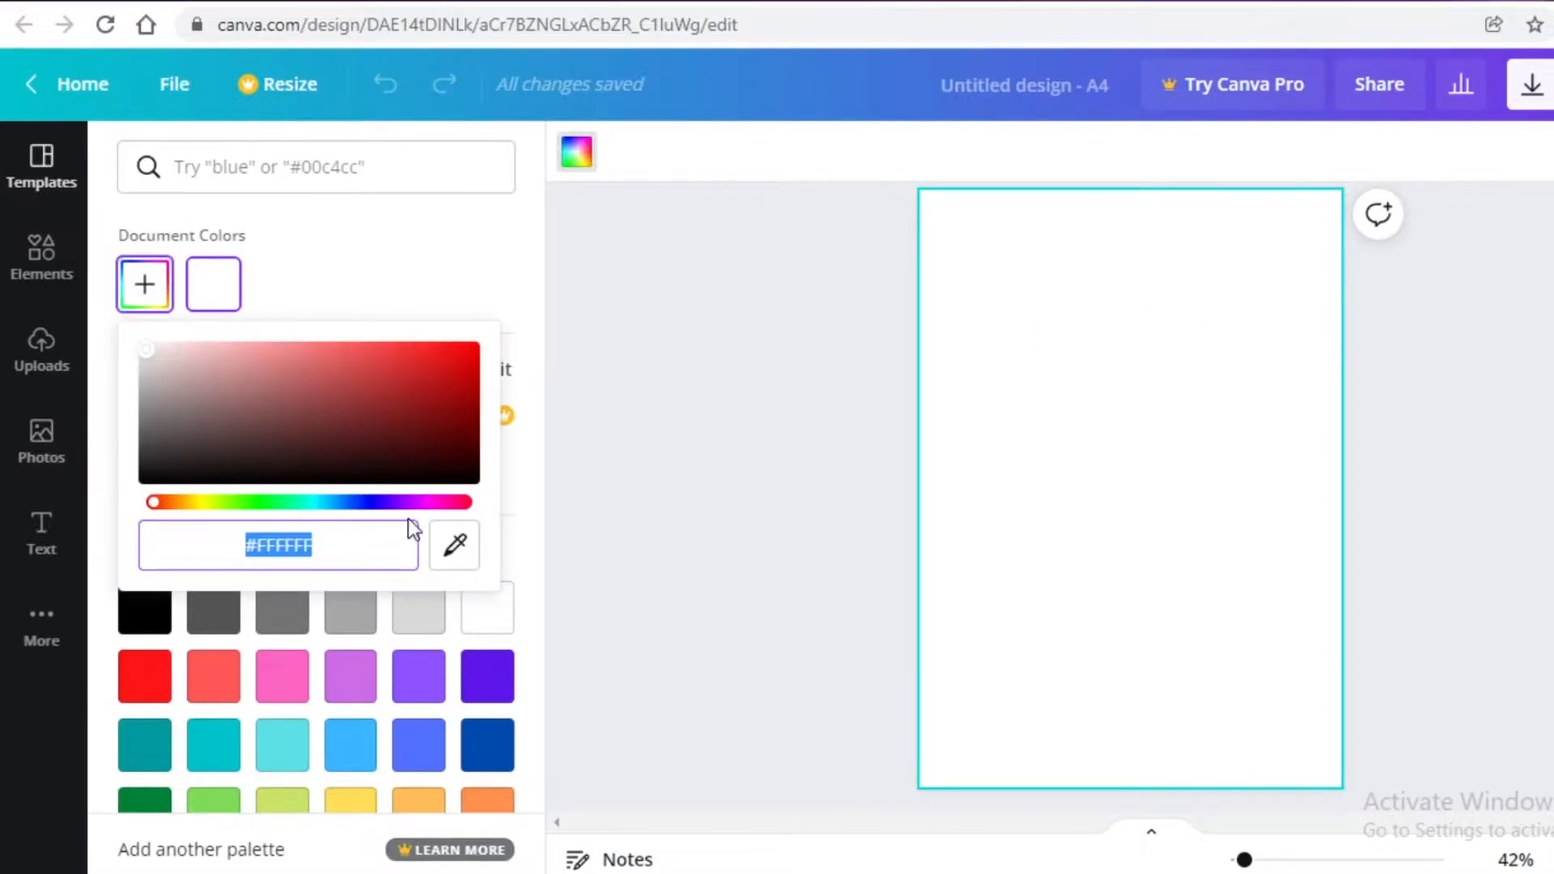
left_click(448, 503)
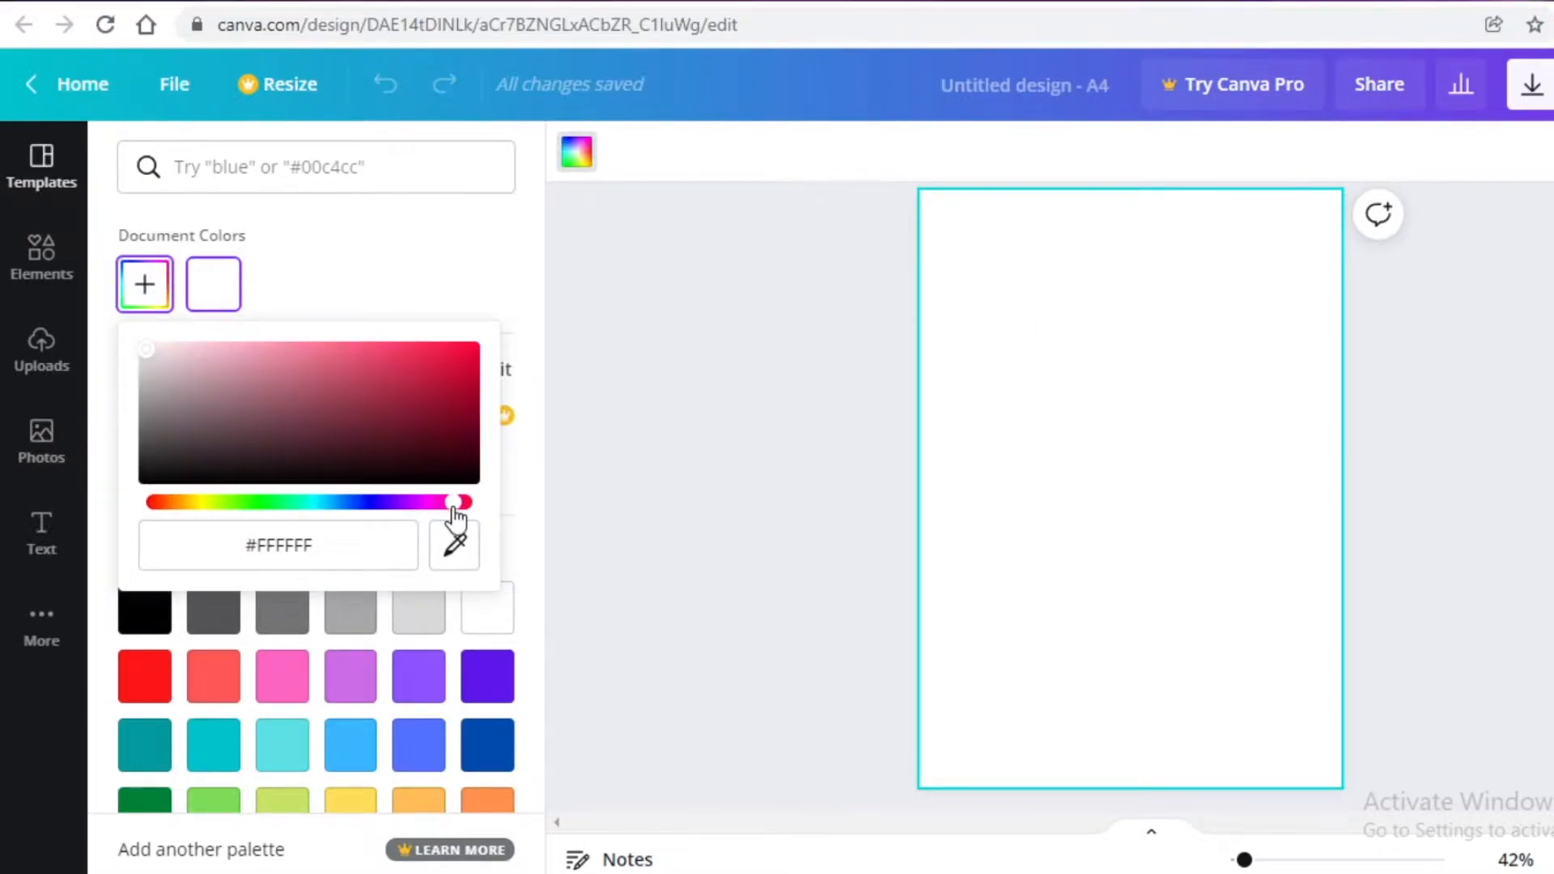
left_click_drag(181, 371, 186, 293)
left_click(763, 278)
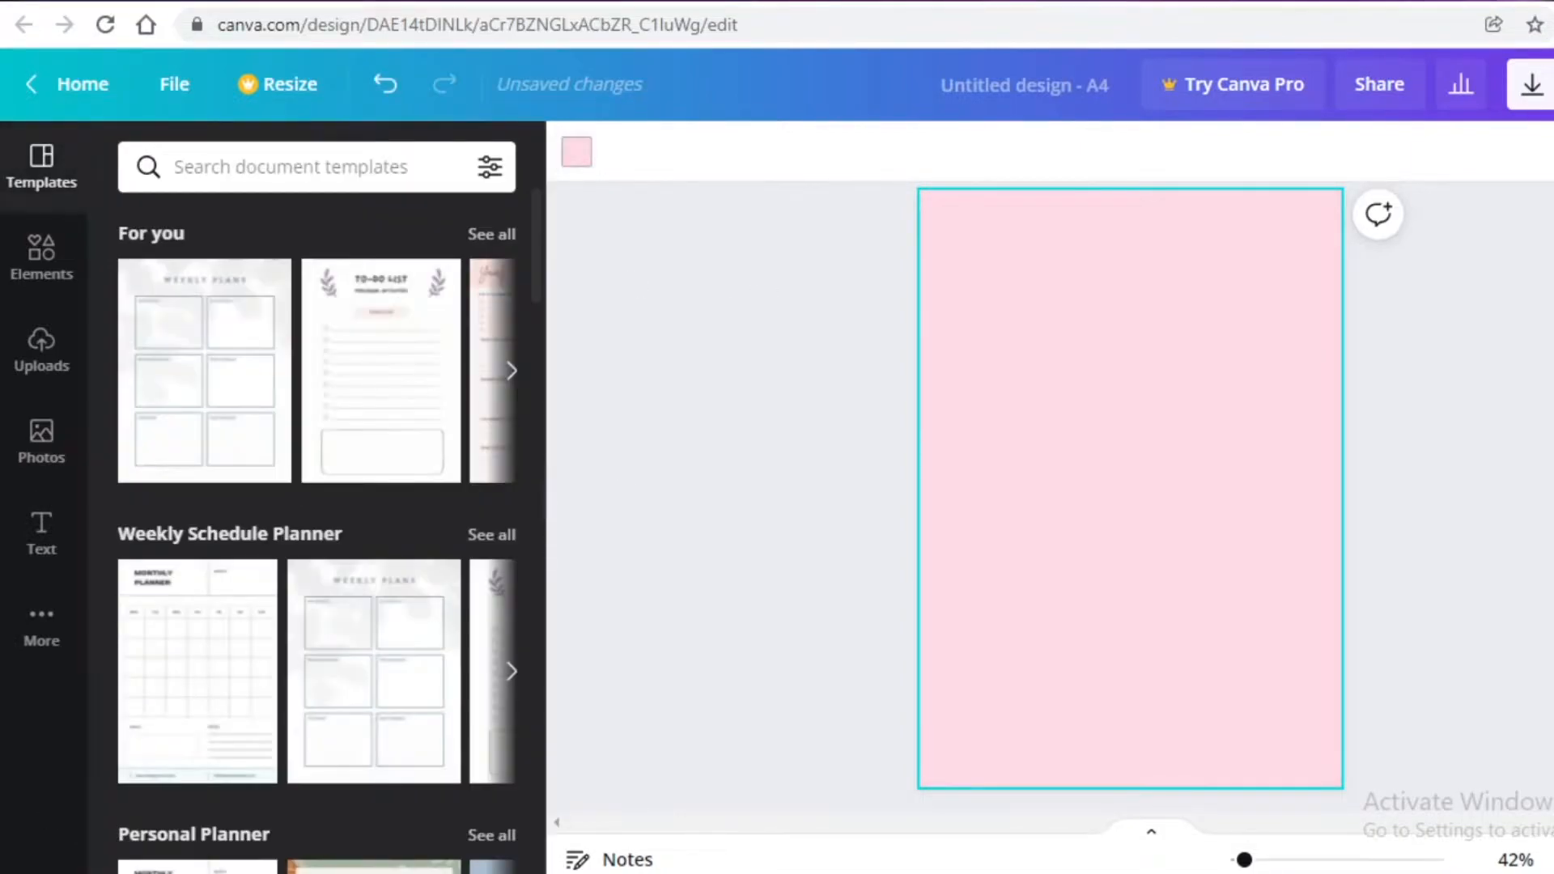
Search the elements for "box" and place the beige rough-edged box graphic near the top of the page
left_click(78, 262)
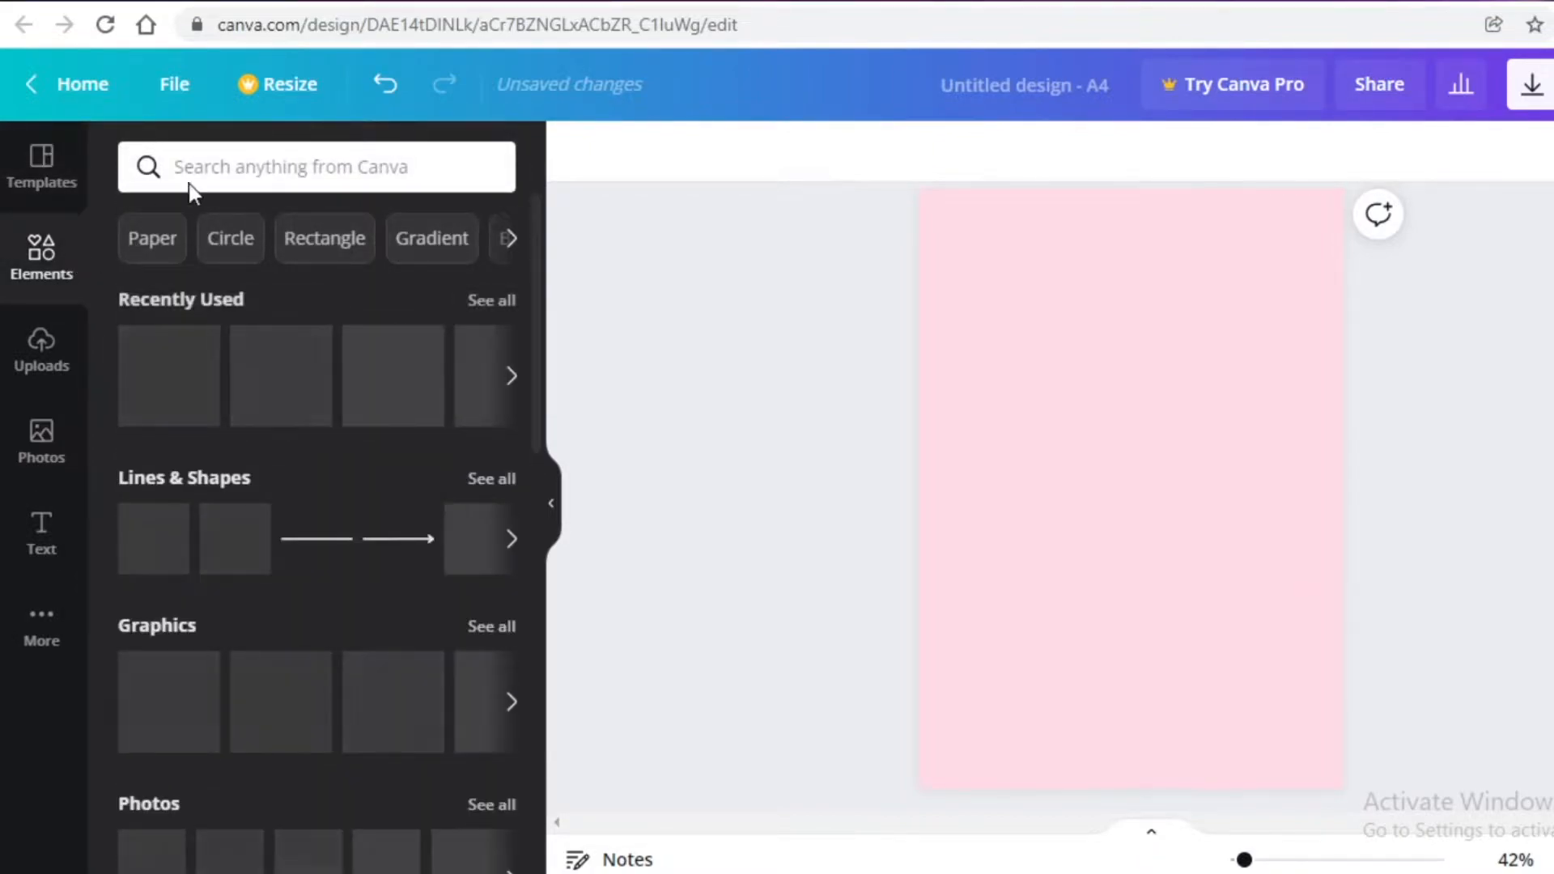
left_click(241, 166)
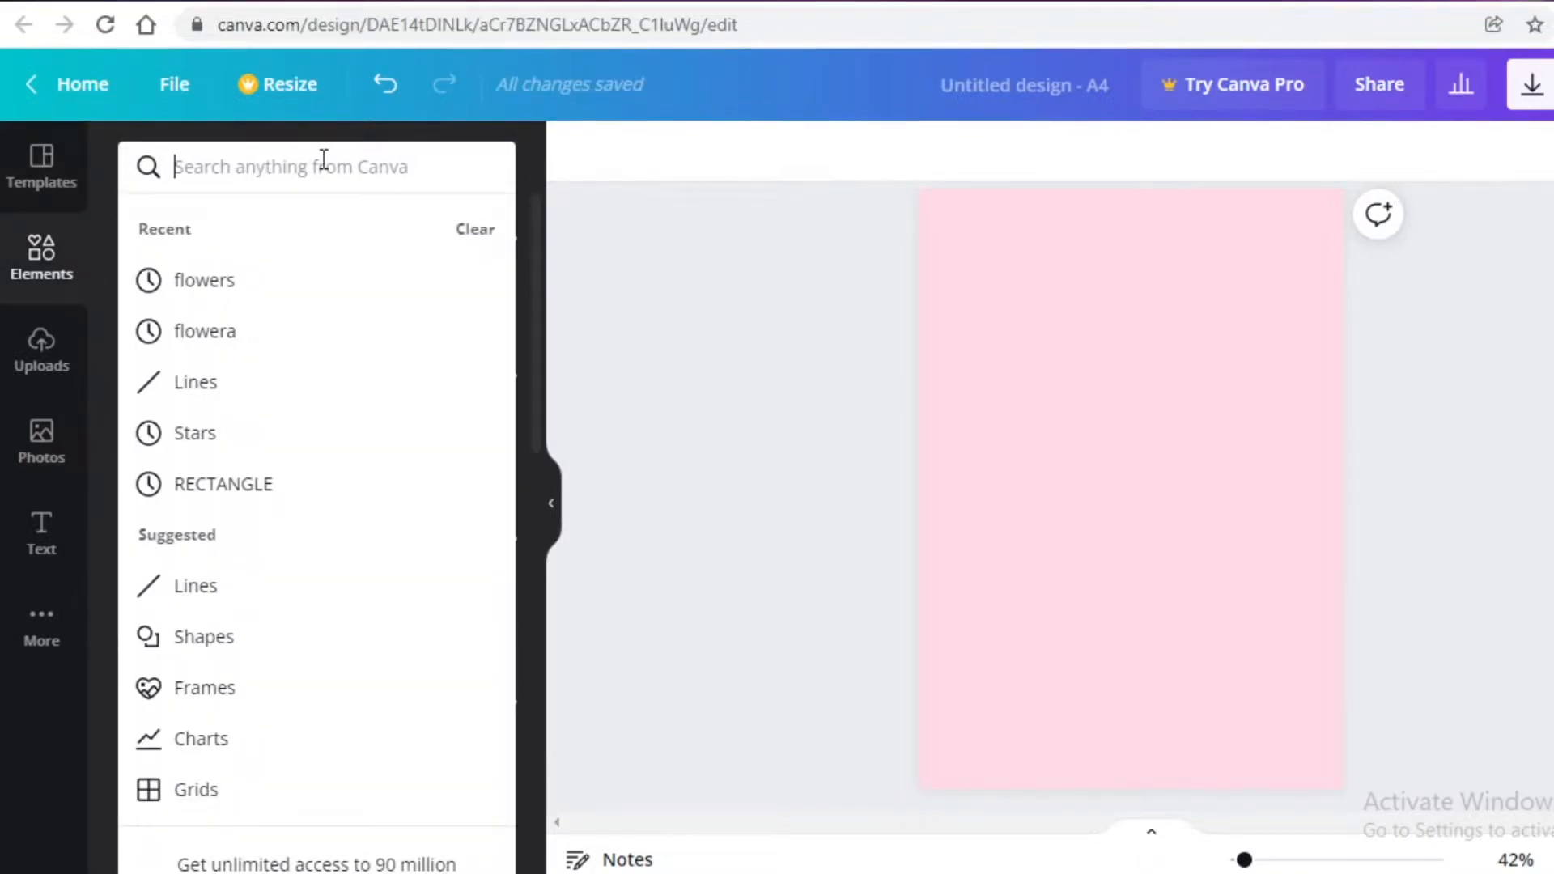
type("box")
key("Return")
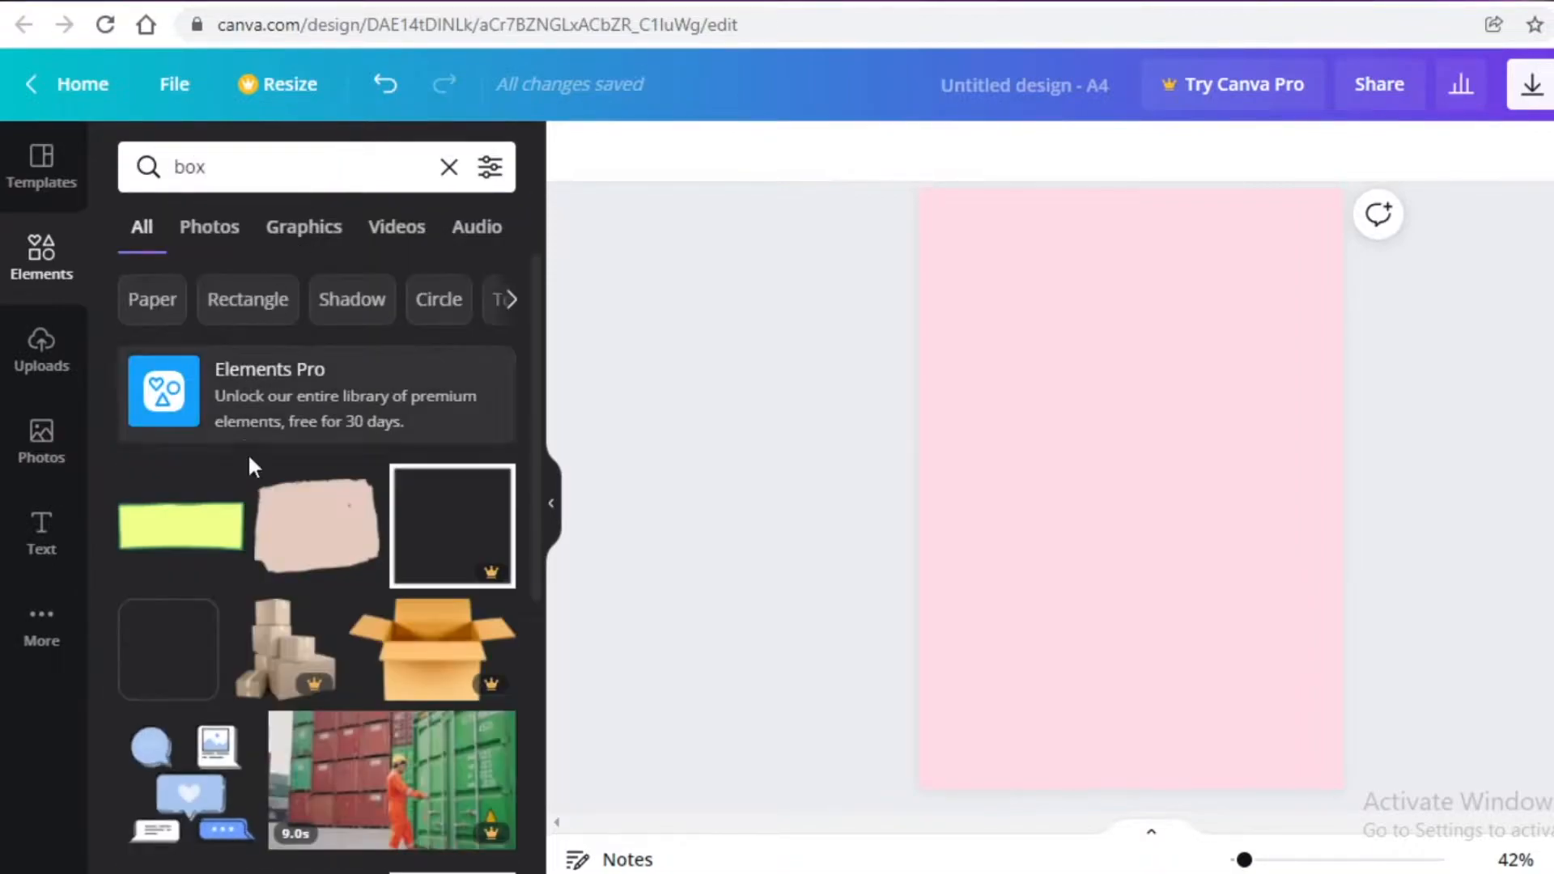
left_click(327, 536)
left_click_drag(1080, 468, 1121, 248)
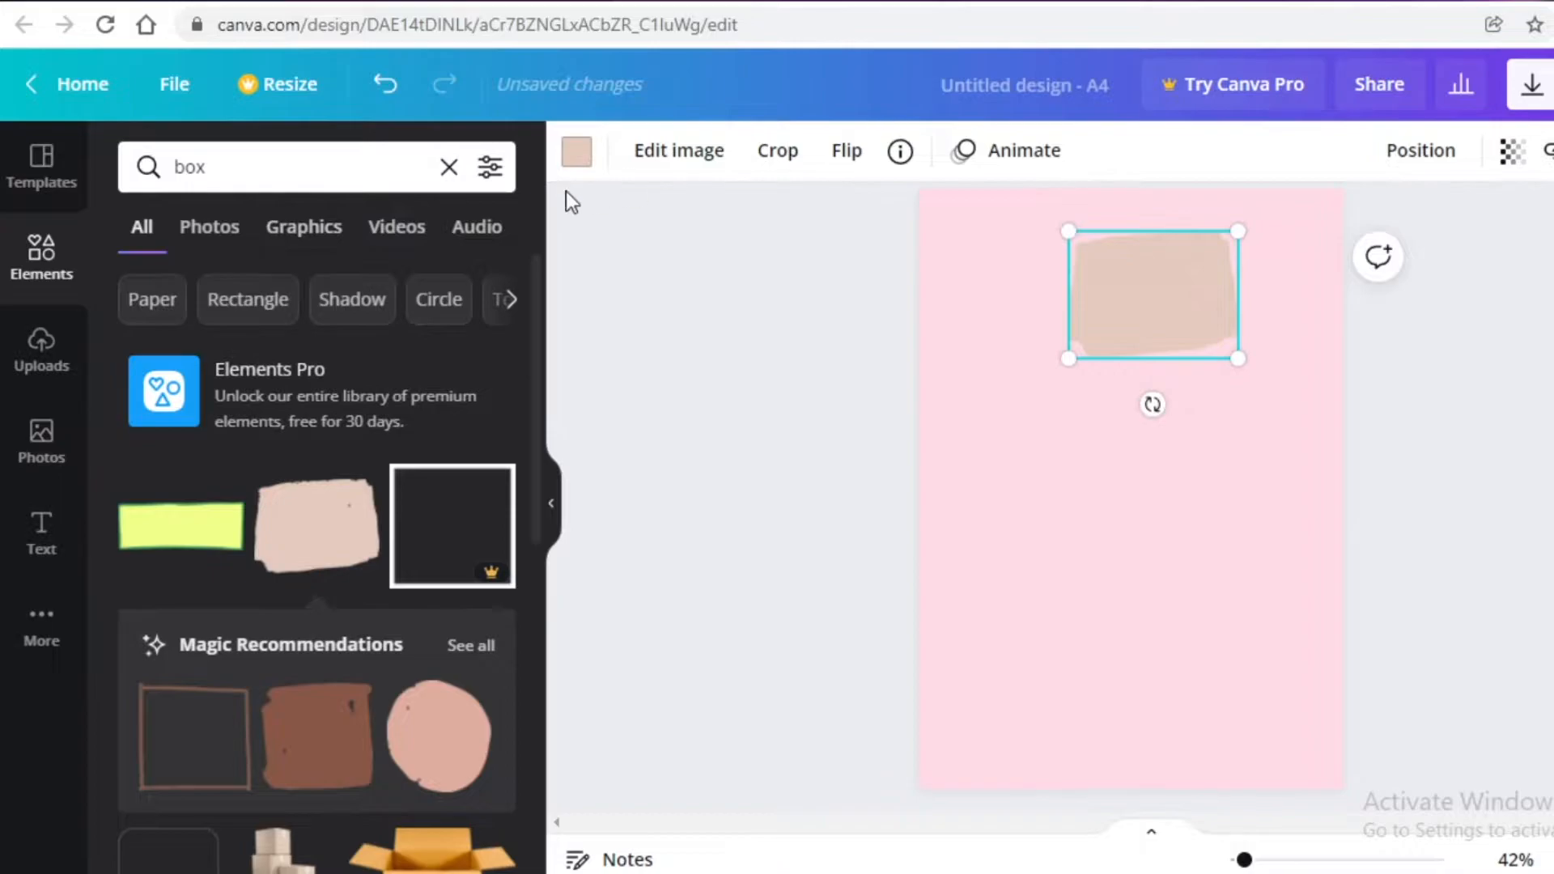
Recolor the rough-edged box white and move it to the page's upper-left corner
left_click(576, 152)
left_click(490, 617)
left_click_drag(1138, 288, 1076, 270)
mouse_move(1079, 348)
left_mouse_down()
mouse_move(1048, 347)
mouse_move(1083, 350)
left_mouse_up()
mouse_move(1134, 418)
left_mouse_down()
mouse_move(1104, 392)
mouse_move(1159, 416)
left_mouse_up()
left_click_drag(1116, 366, 1065, 337)
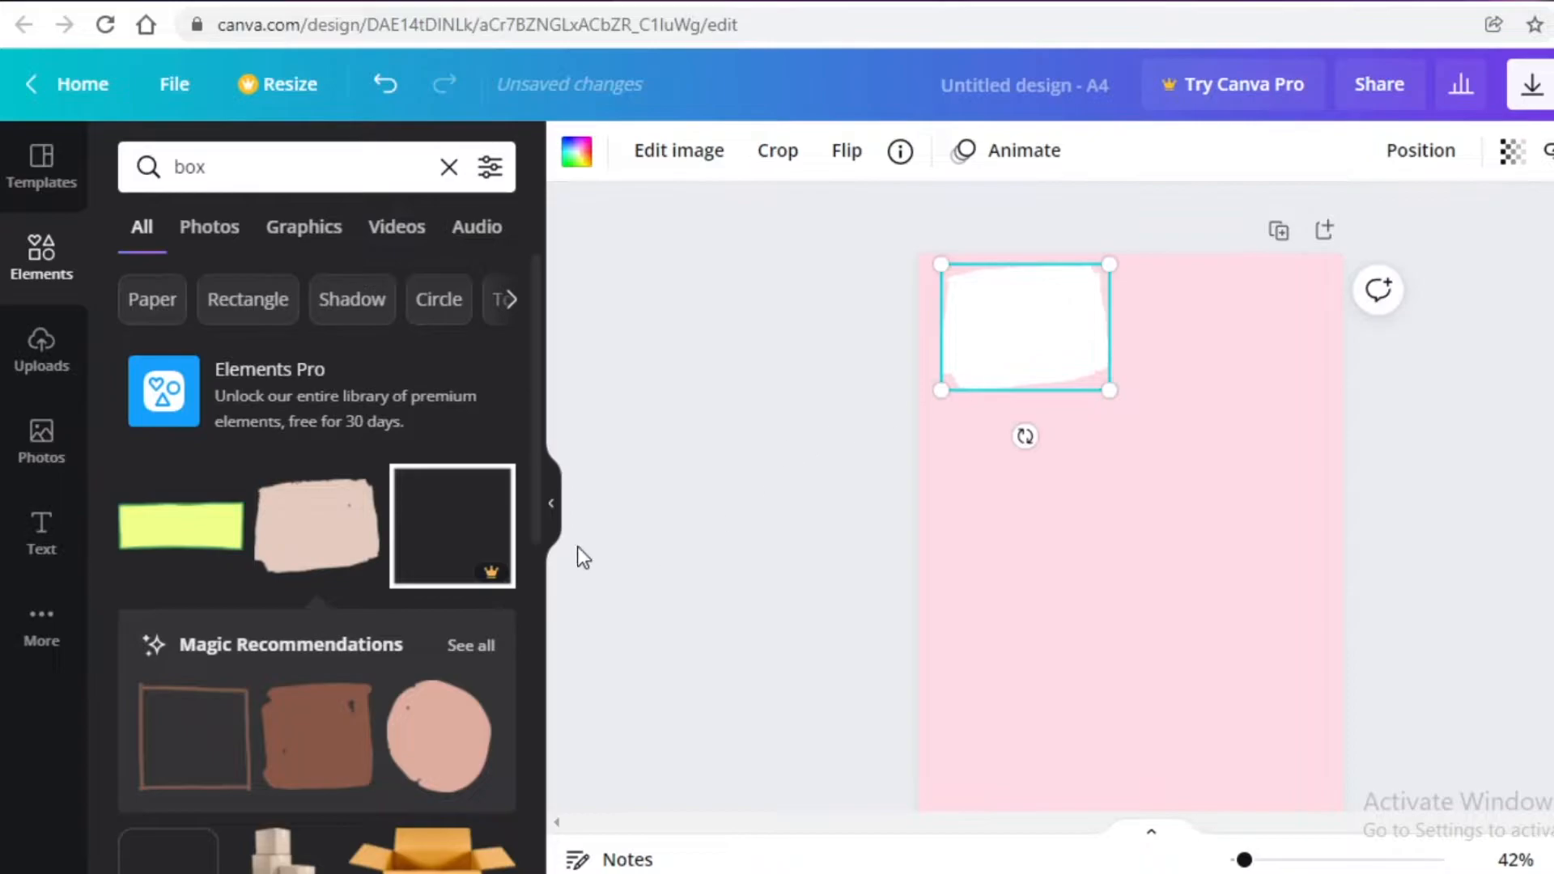
Browse the text styles and add the recently used "Authentic Leather Blue Wood" text combination to the page
left_click(27, 541)
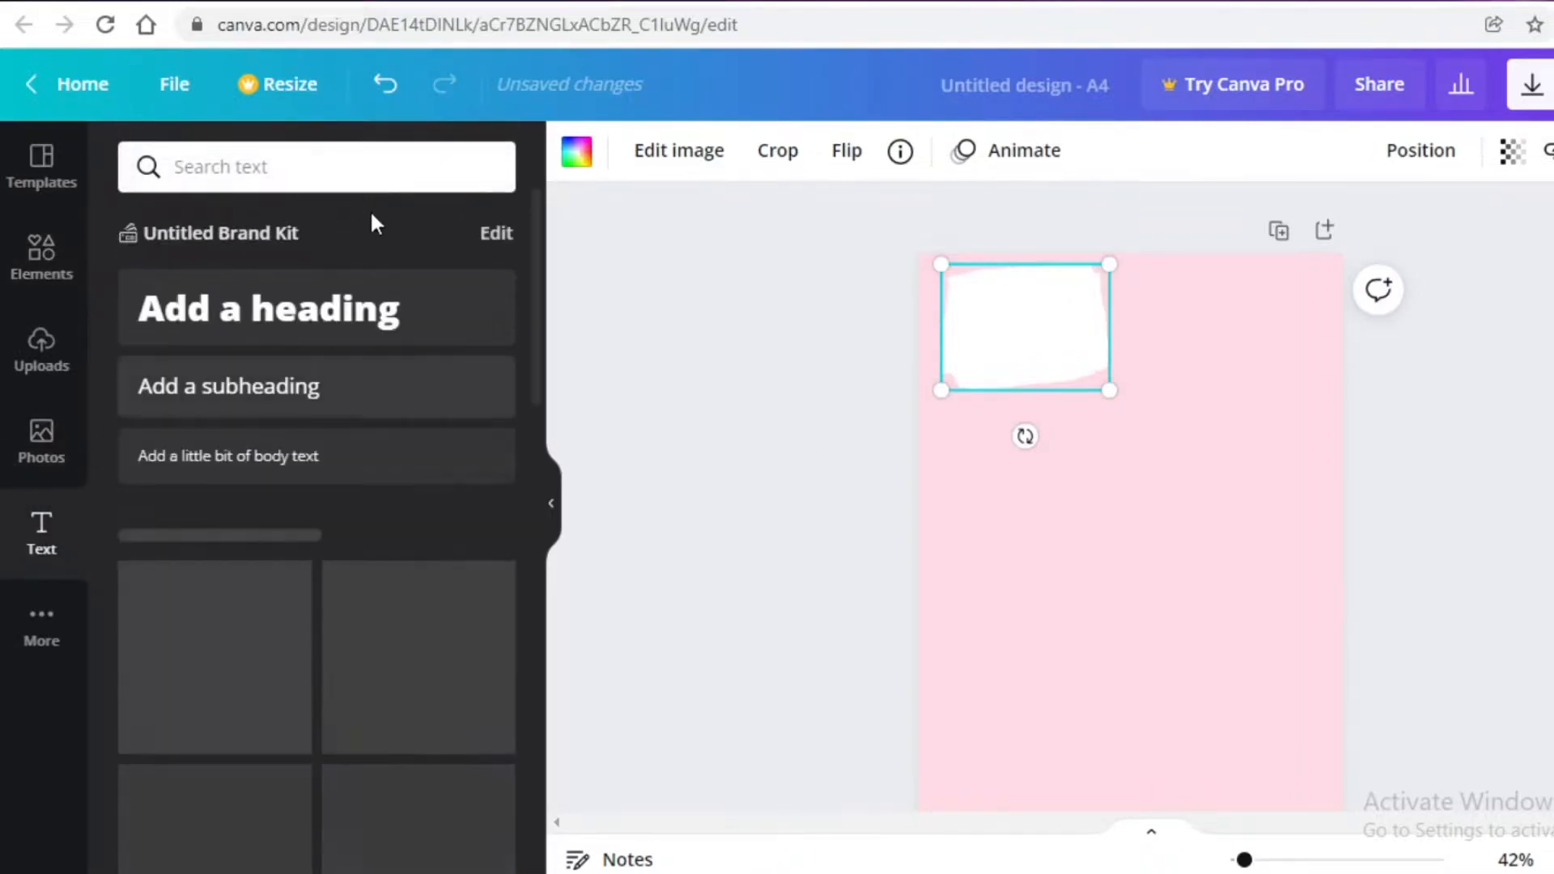
scroll(275, 453, "down", 5)
scroll(364, 347, "down", 5)
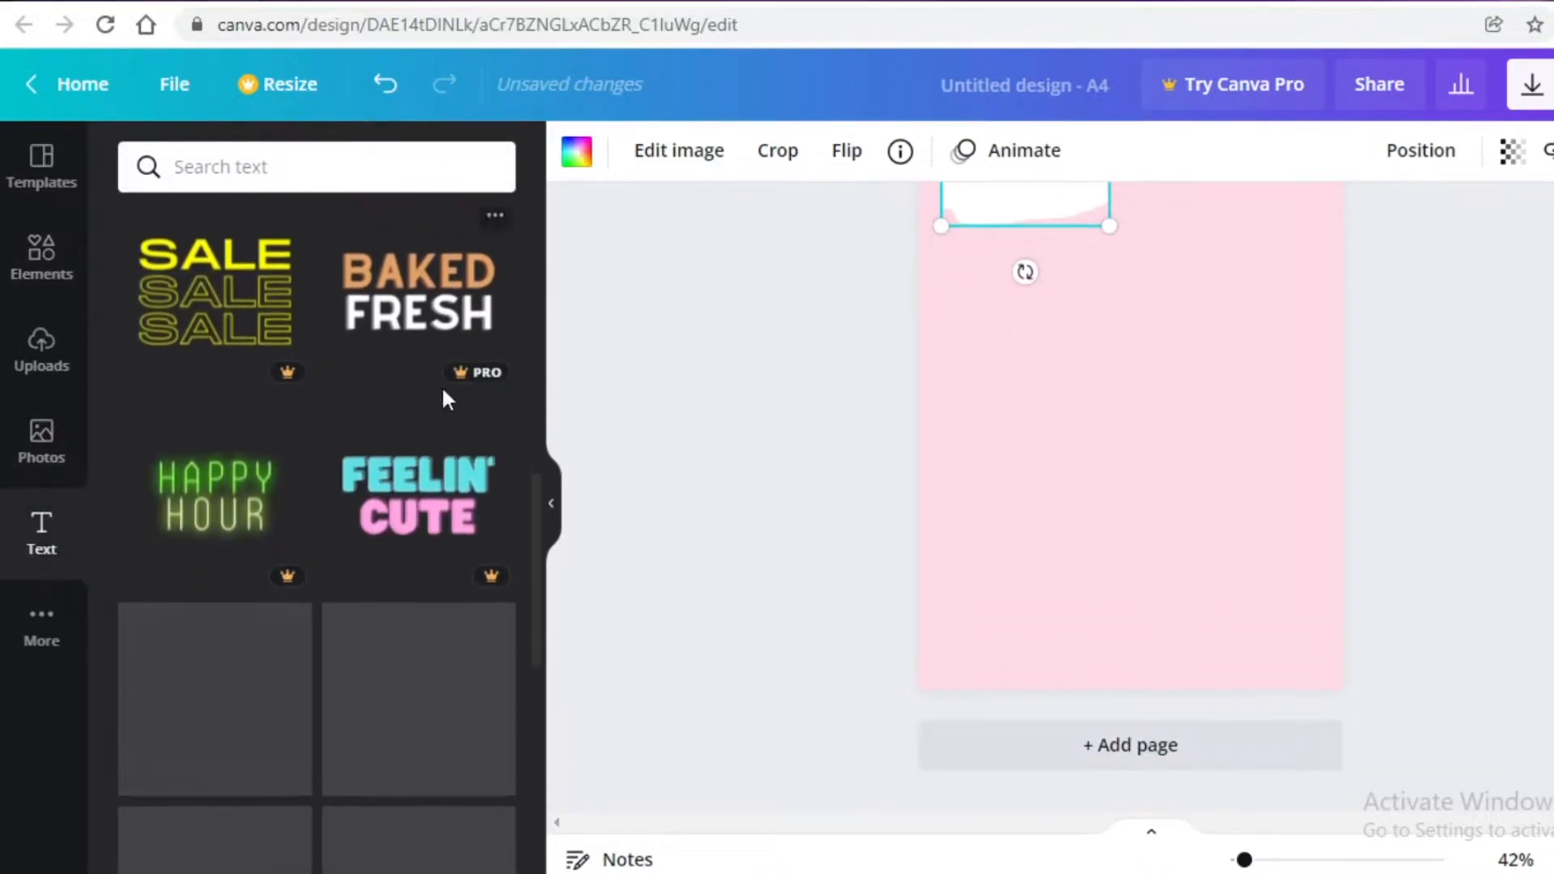
left_click(694, 392)
scroll(694, 392, "up", 2)
scroll(507, 599, "up", 10)
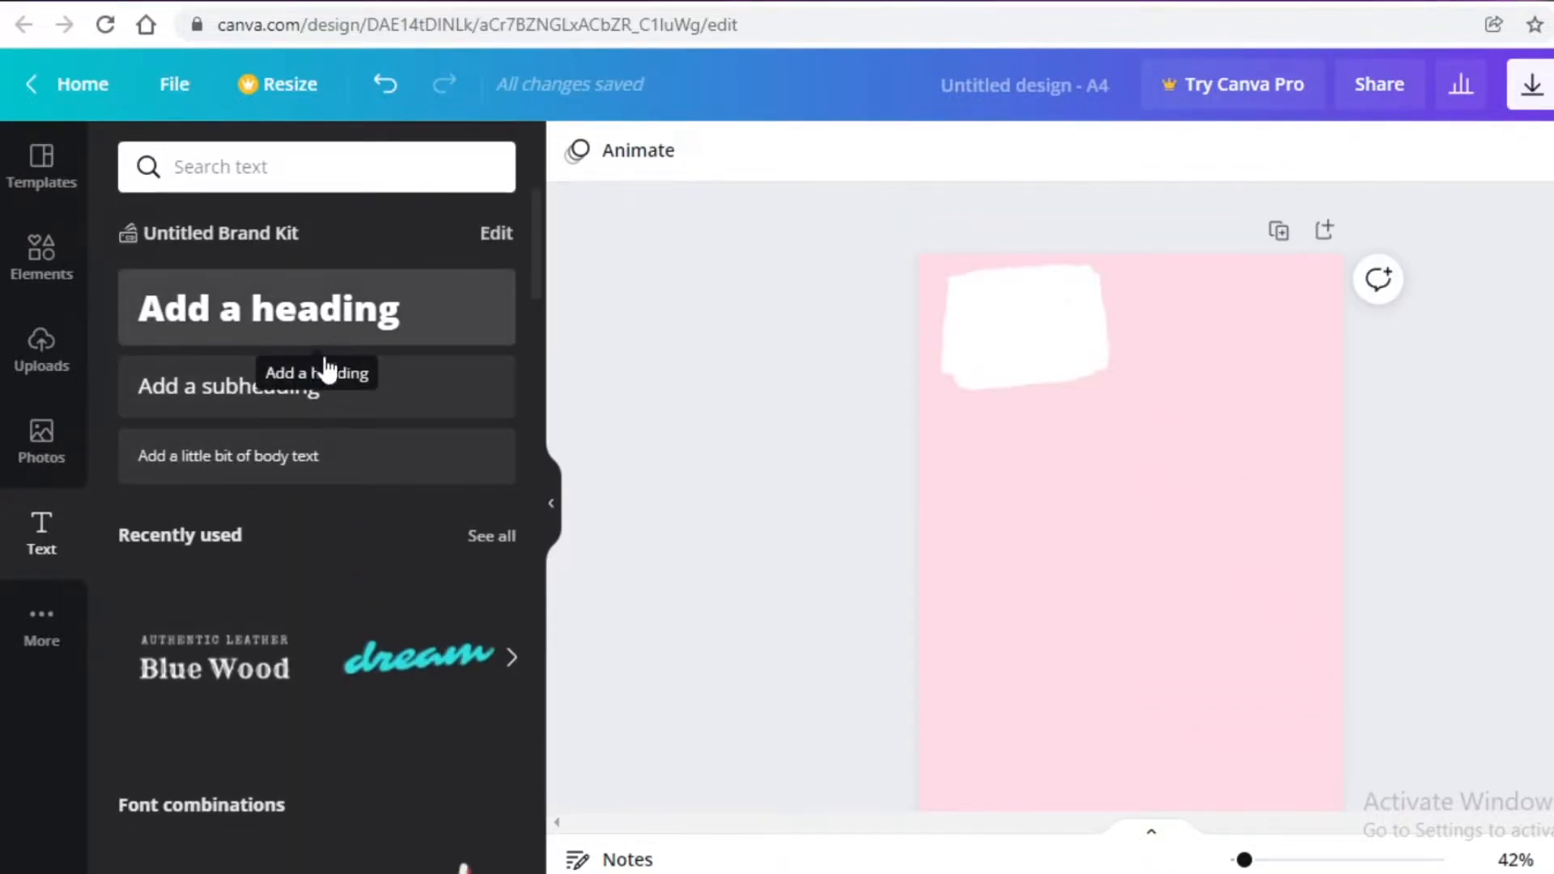
scroll(243, 526, "down", 10)
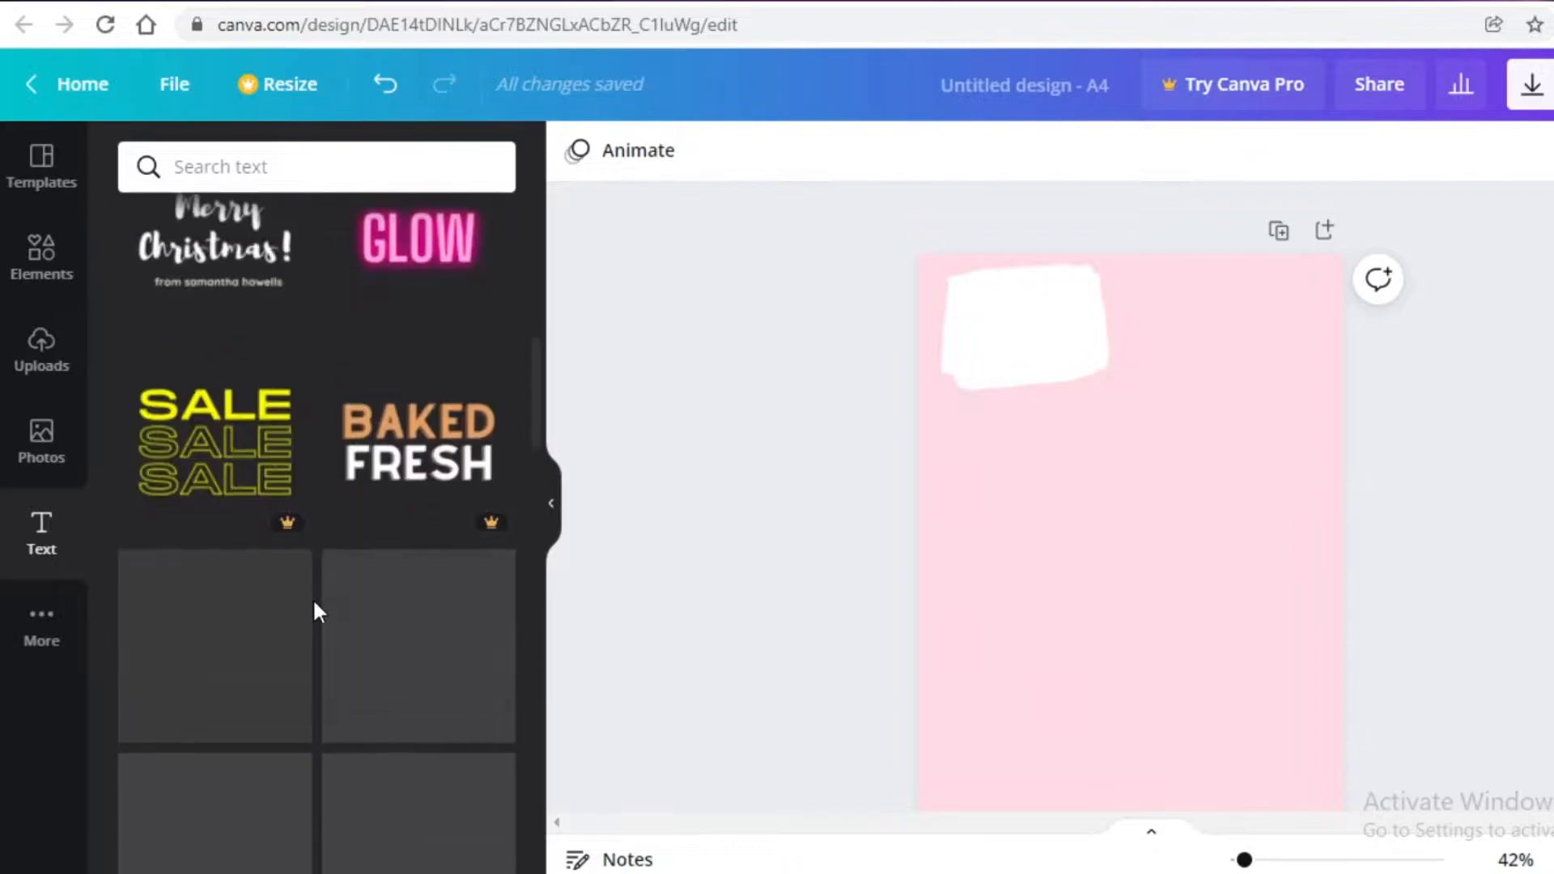
scroll(320, 627, "up", 10)
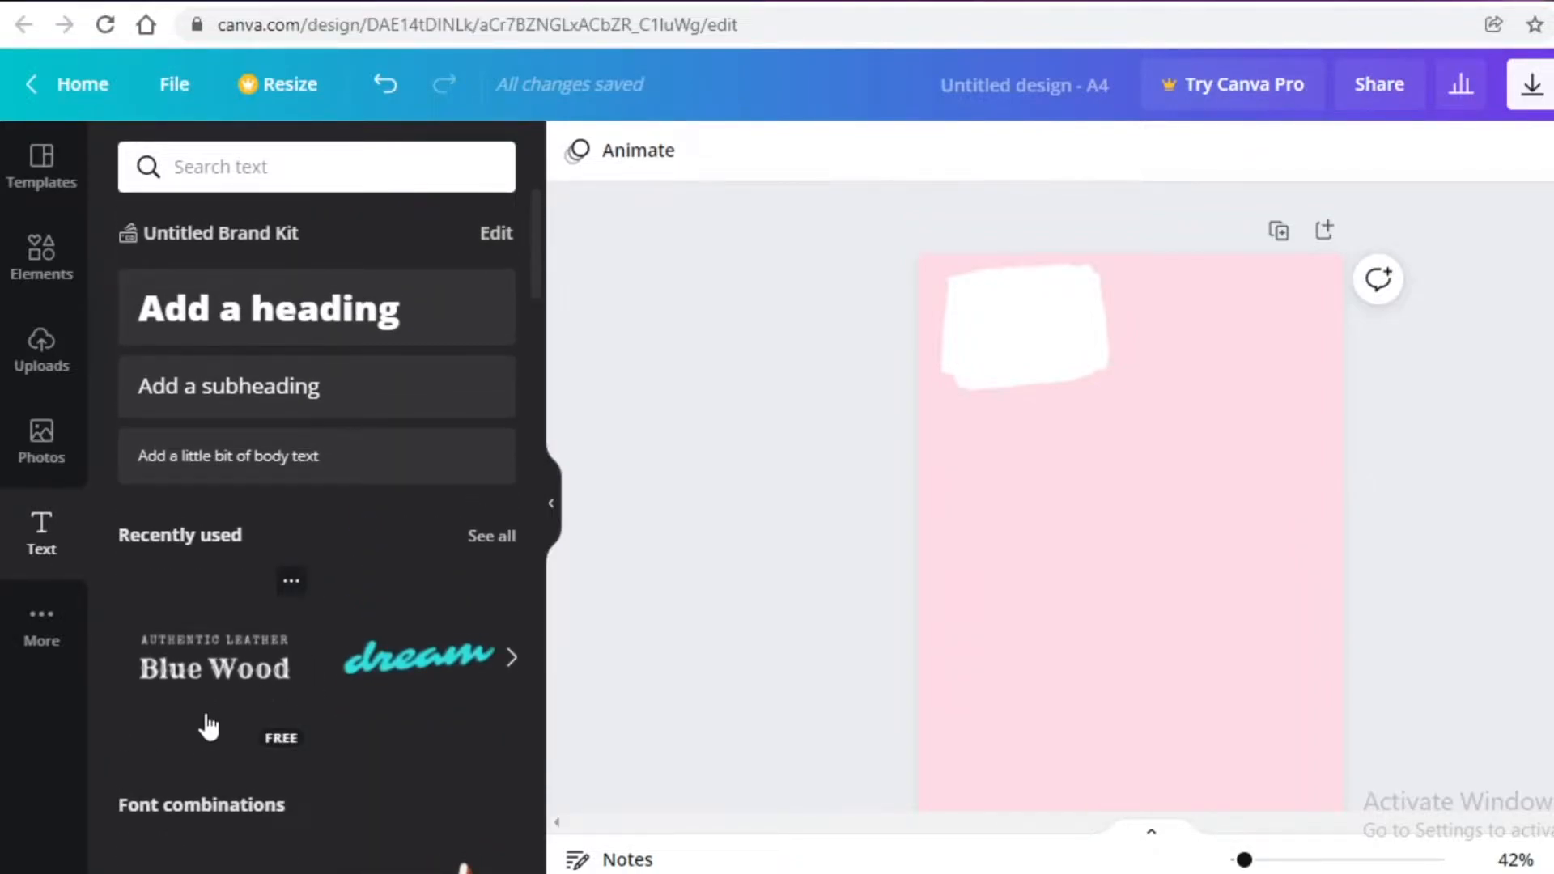
left_click(208, 727)
key("Delete")
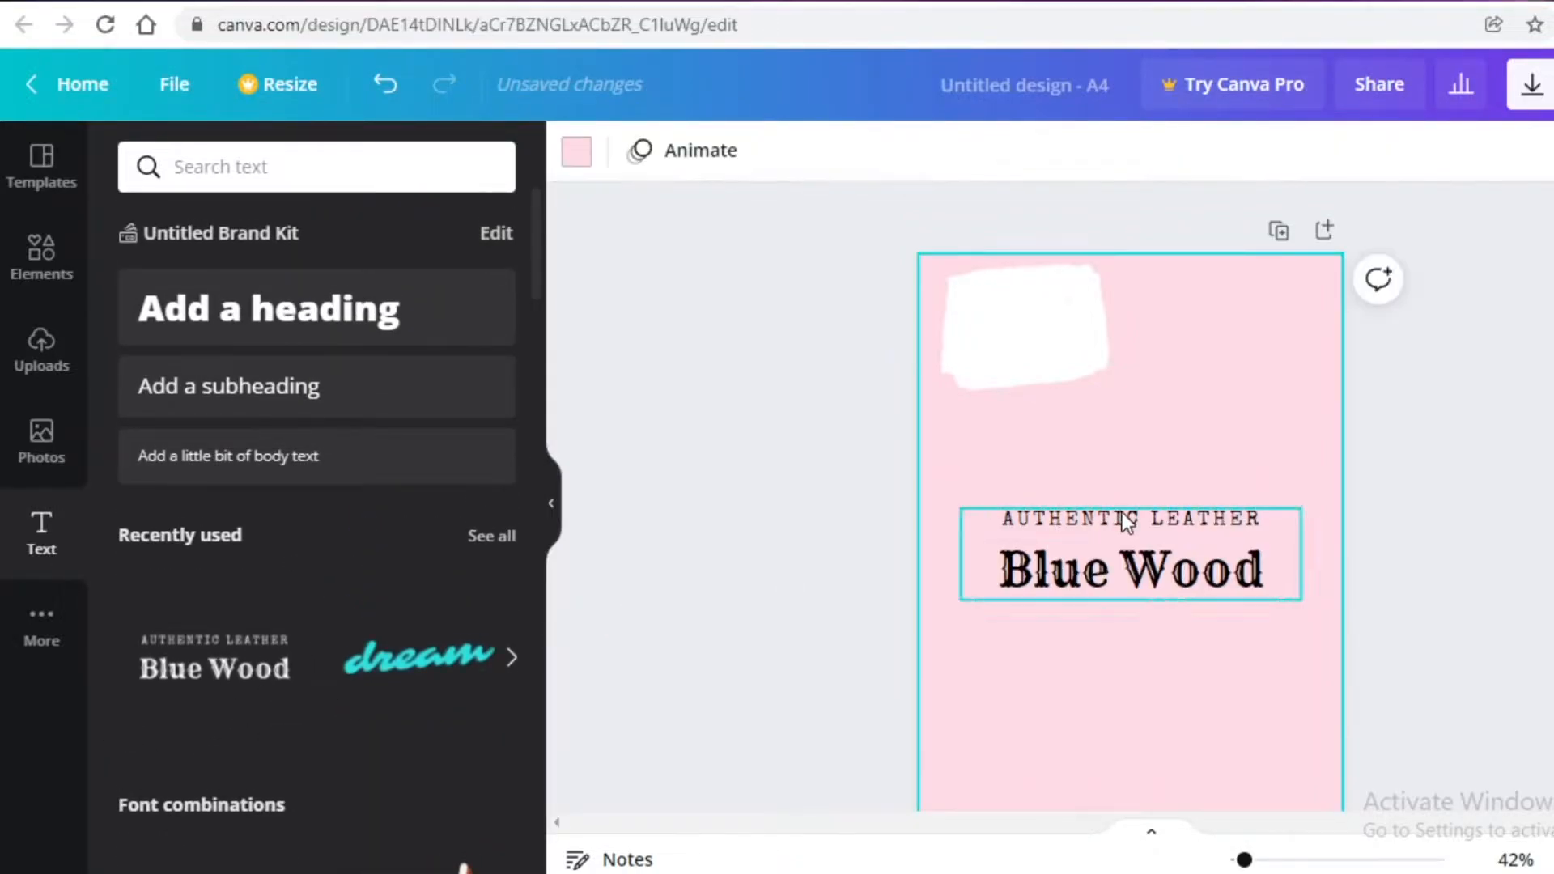
left_click(204, 708)
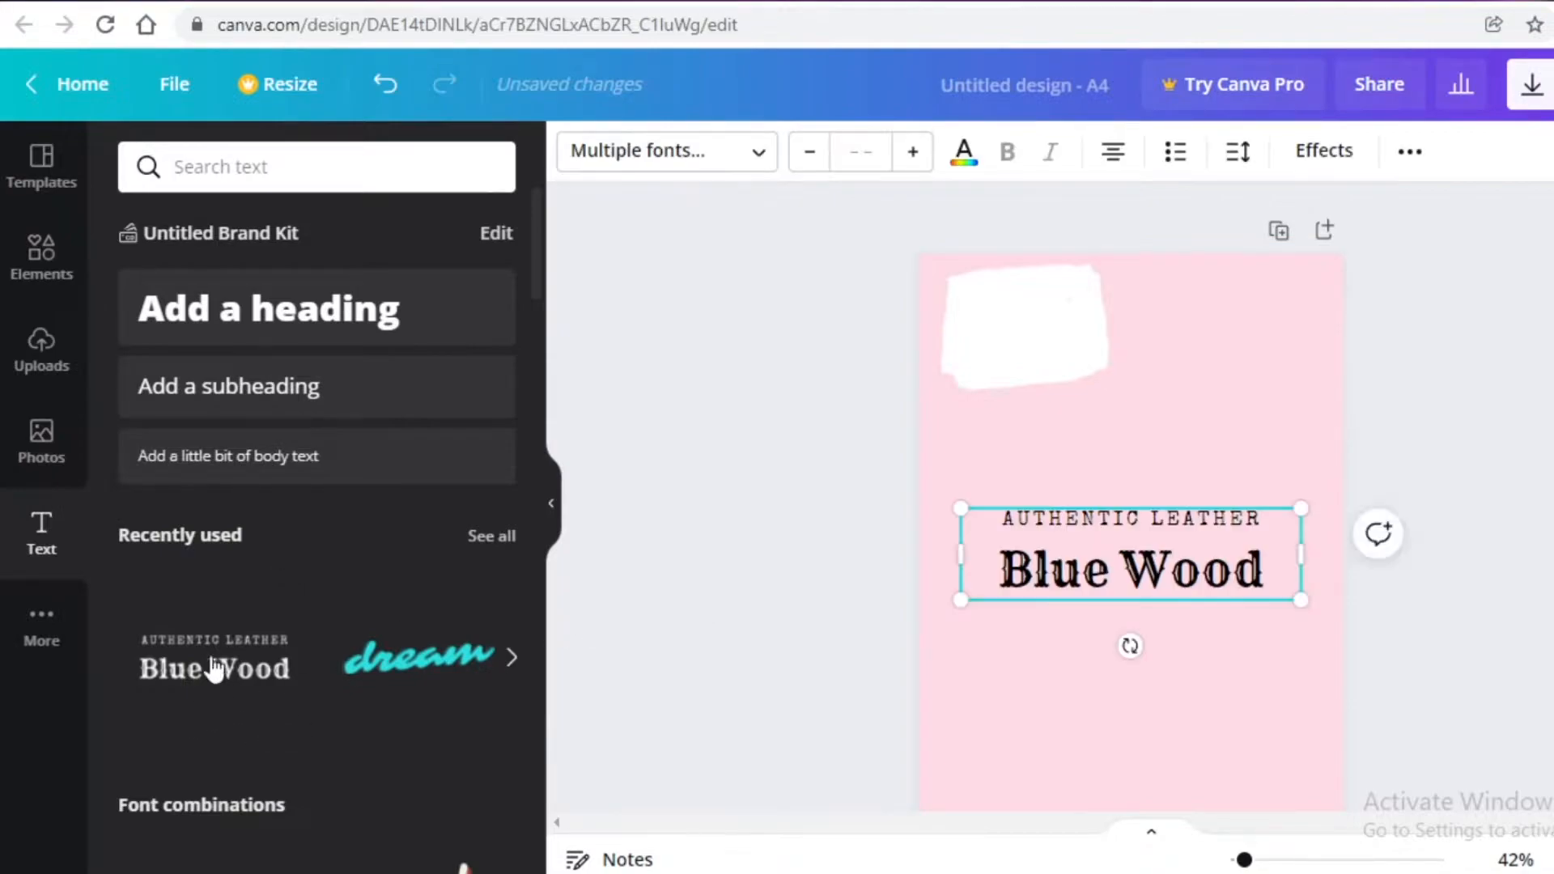
Delete the "AUTHENTIC LEATHER" line and replace the "Blue Wood" text with "Daily Planner"
left_click(1120, 502)
left_click(1127, 518)
key("Delete")
left_click(1210, 565)
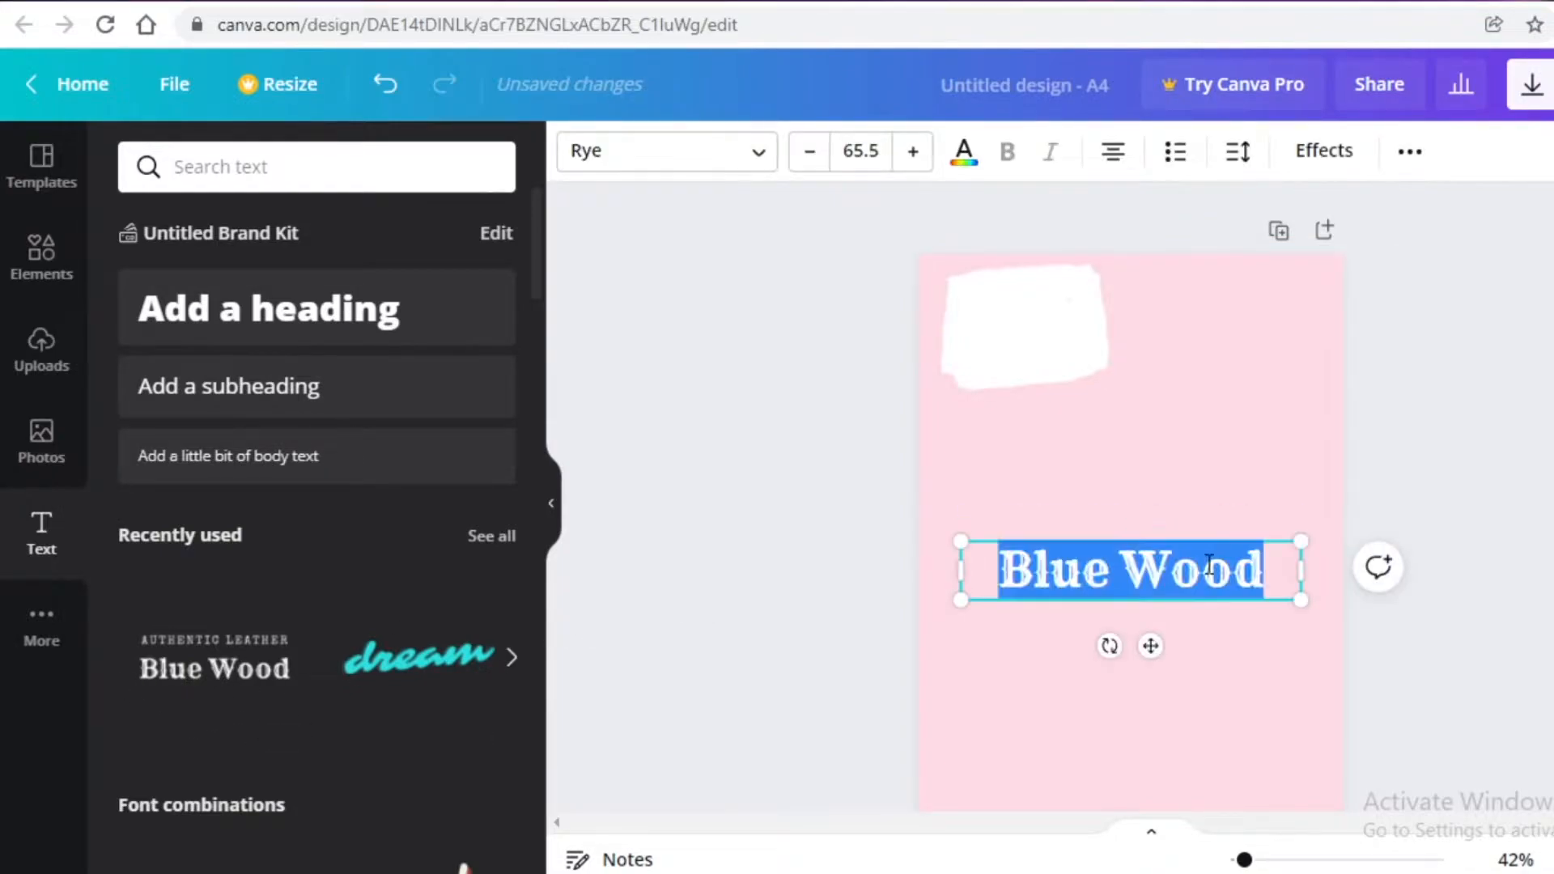
key("Delete")
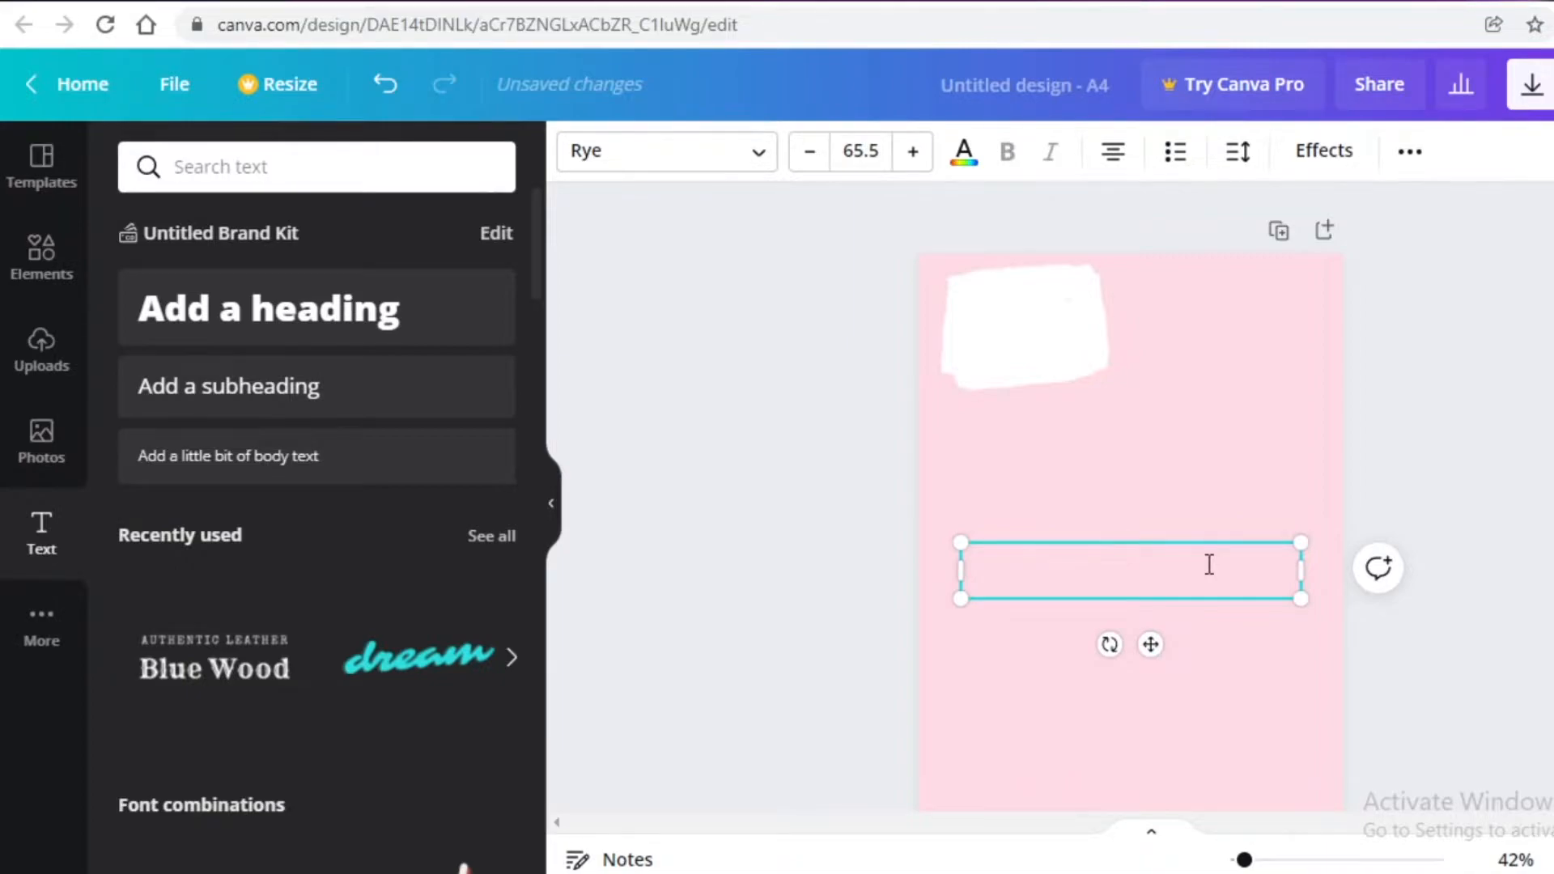
type("Da")
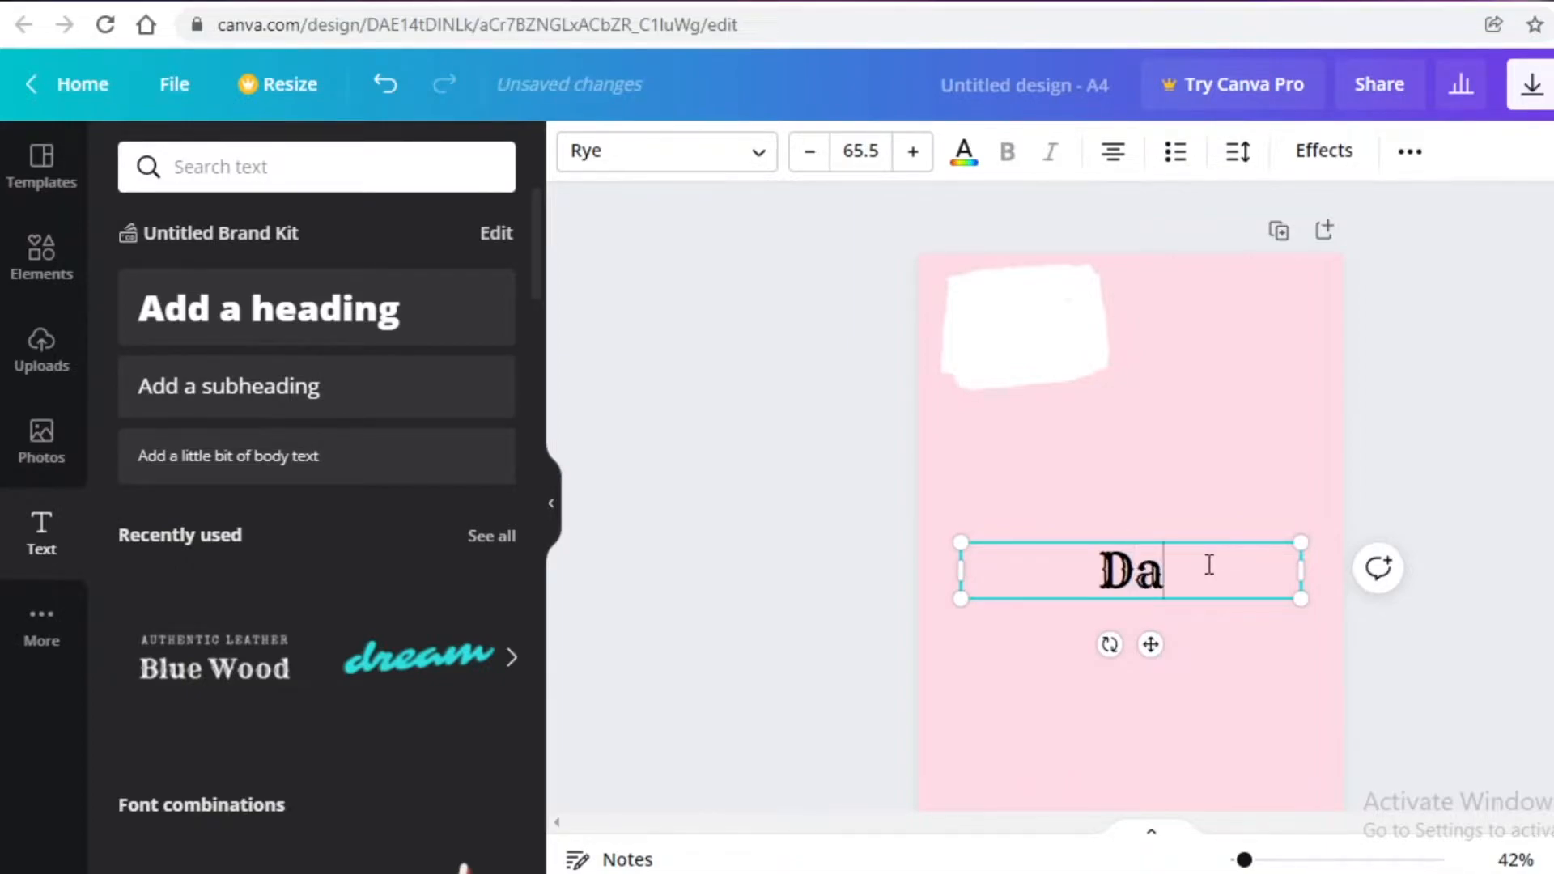
type("ily Planner")
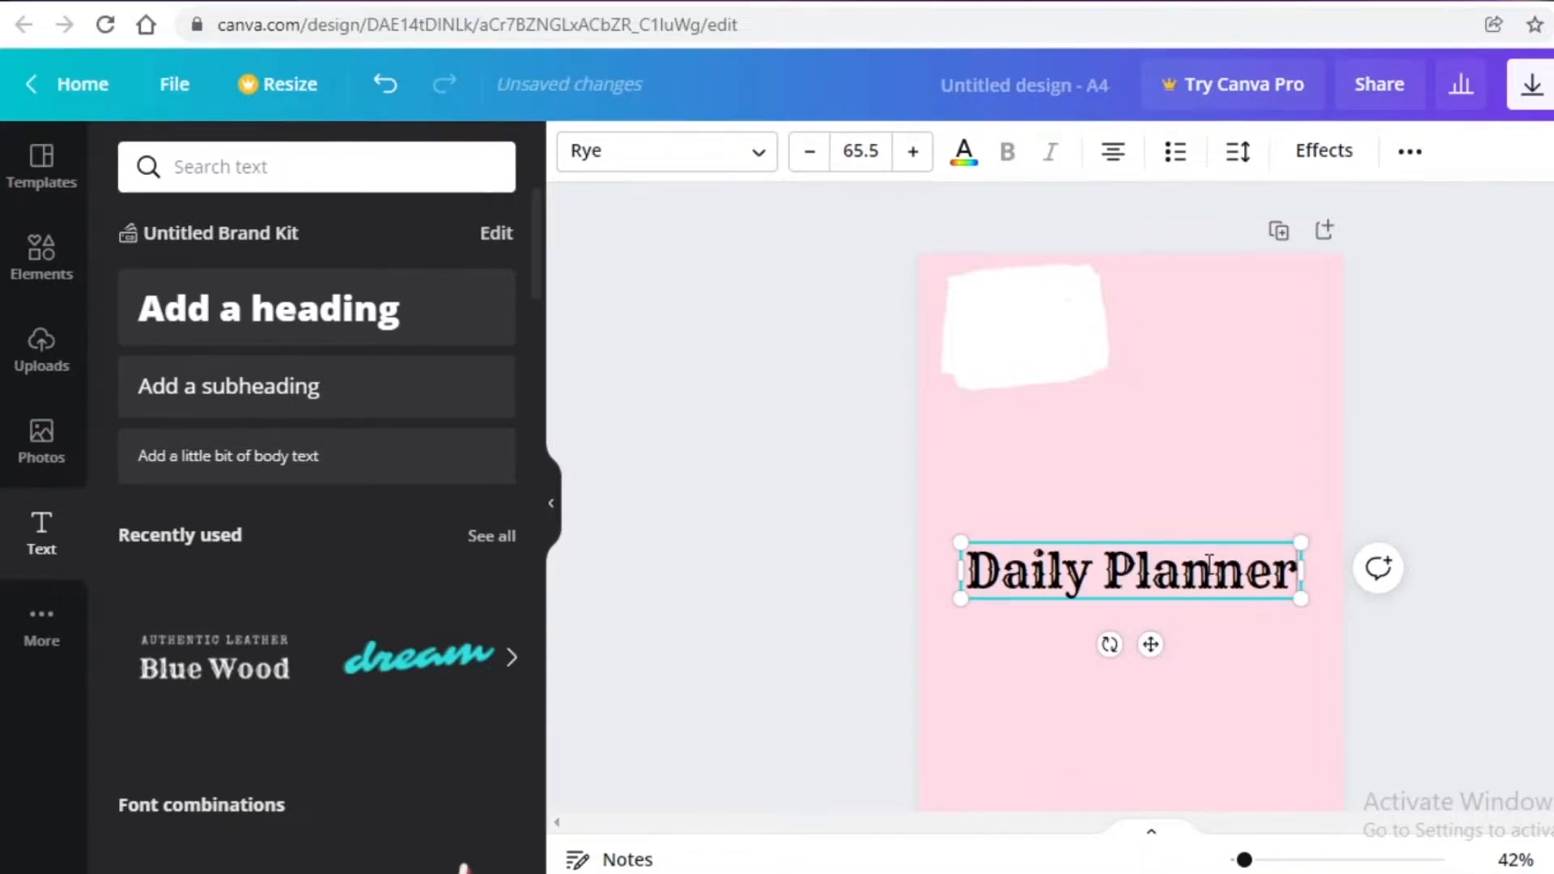
Recolor the "Daily Planner" title in a custom pink deeper than the page background
left_click(963, 154)
left_click(279, 285)
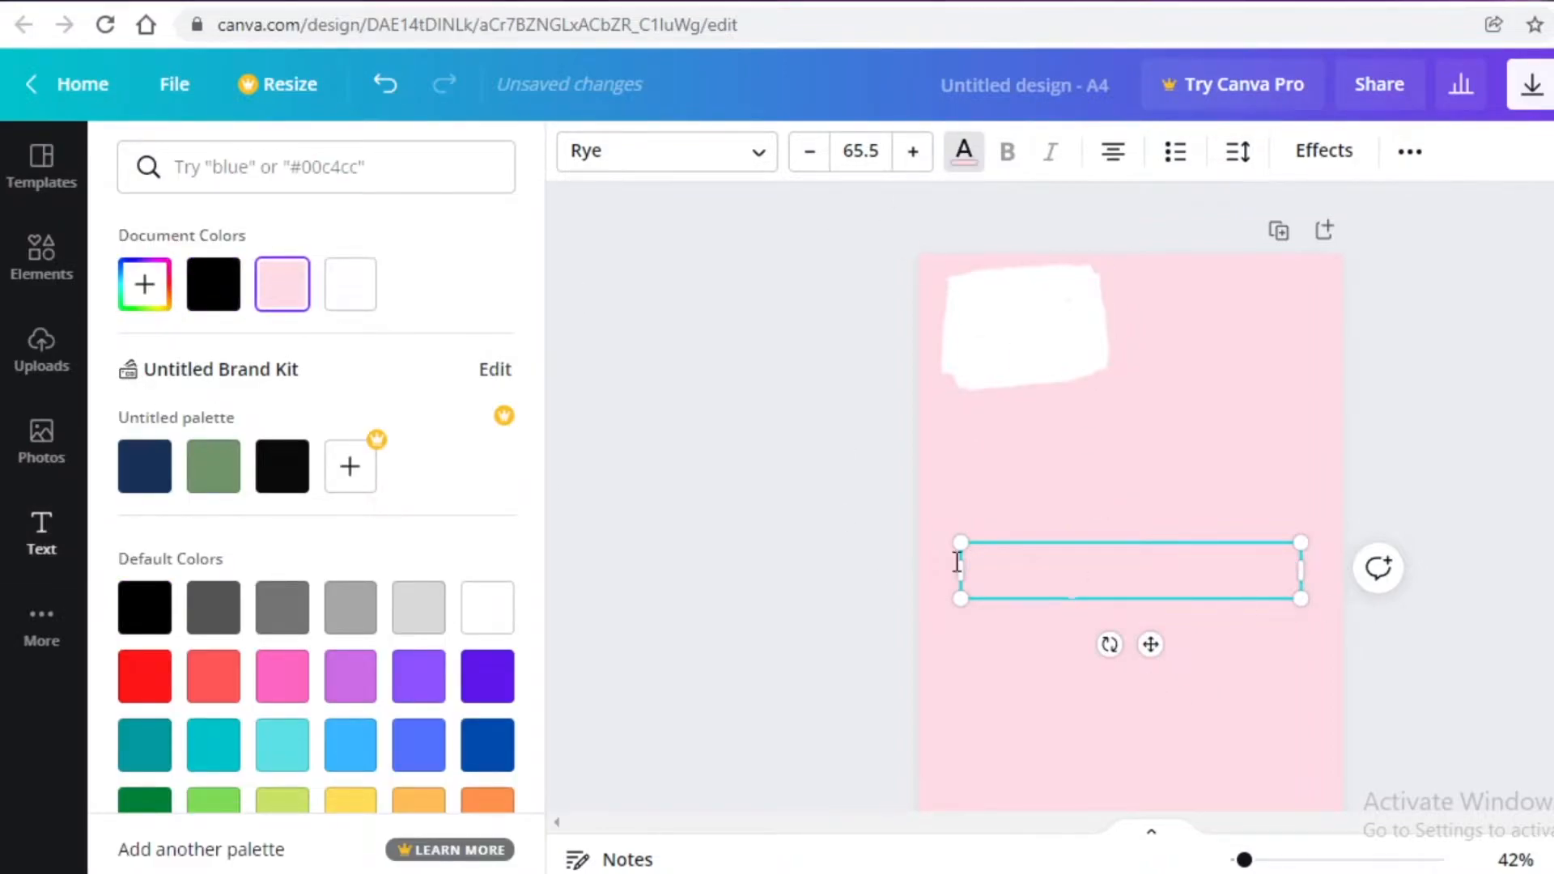
left_click(139, 285)
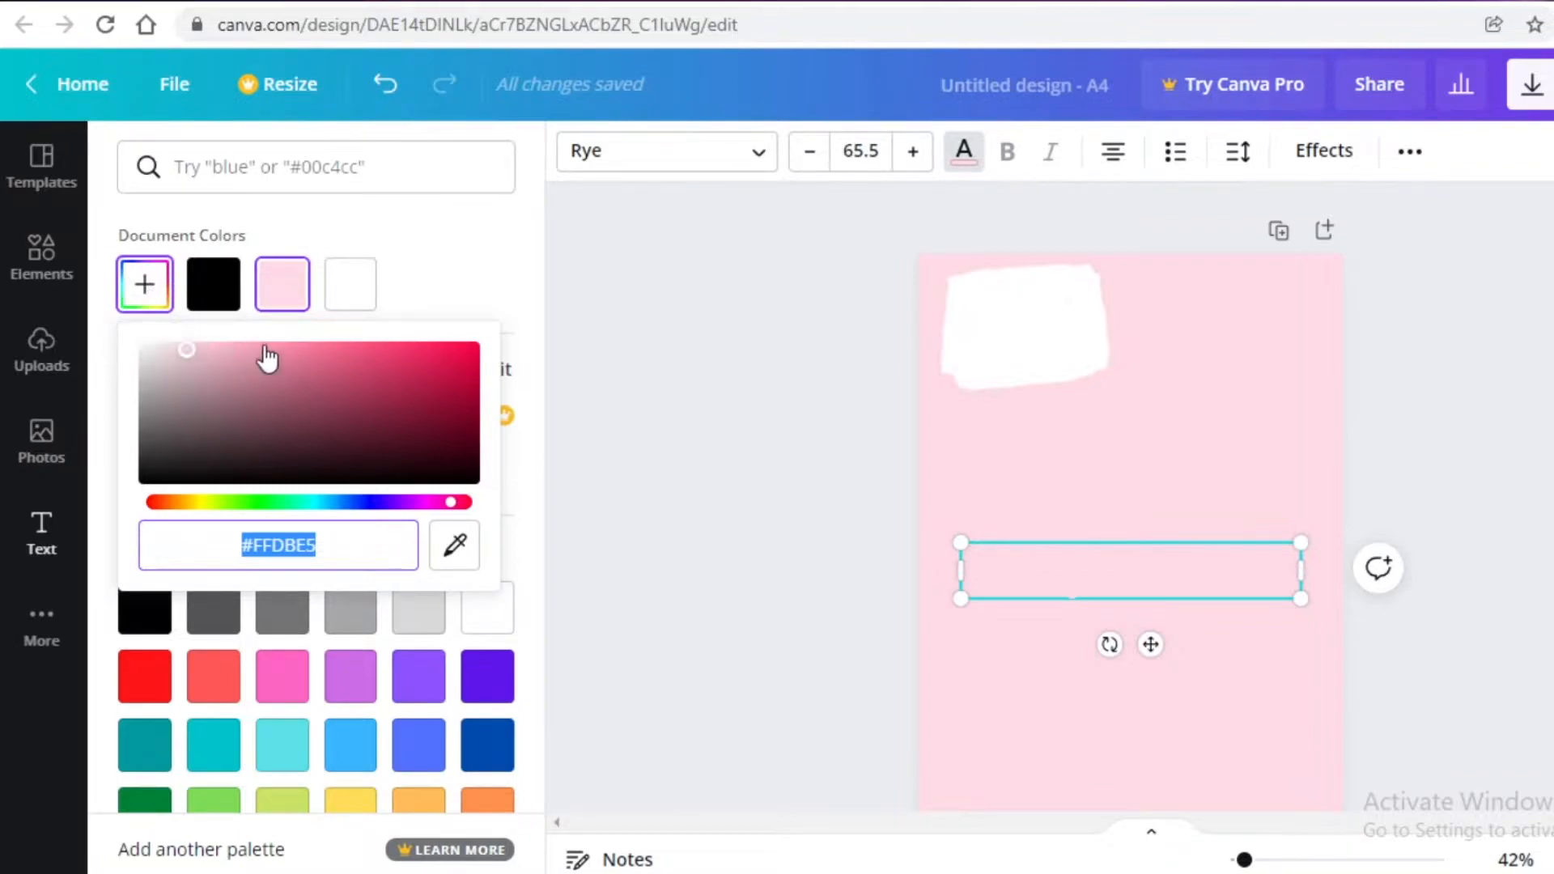
left_click_drag(200, 350, 345, 324)
Shrink the "Daily Planner" title to size 24.1, move it onto the white box and make the box slightly smaller
left_click_drag(1301, 599, 1089, 561)
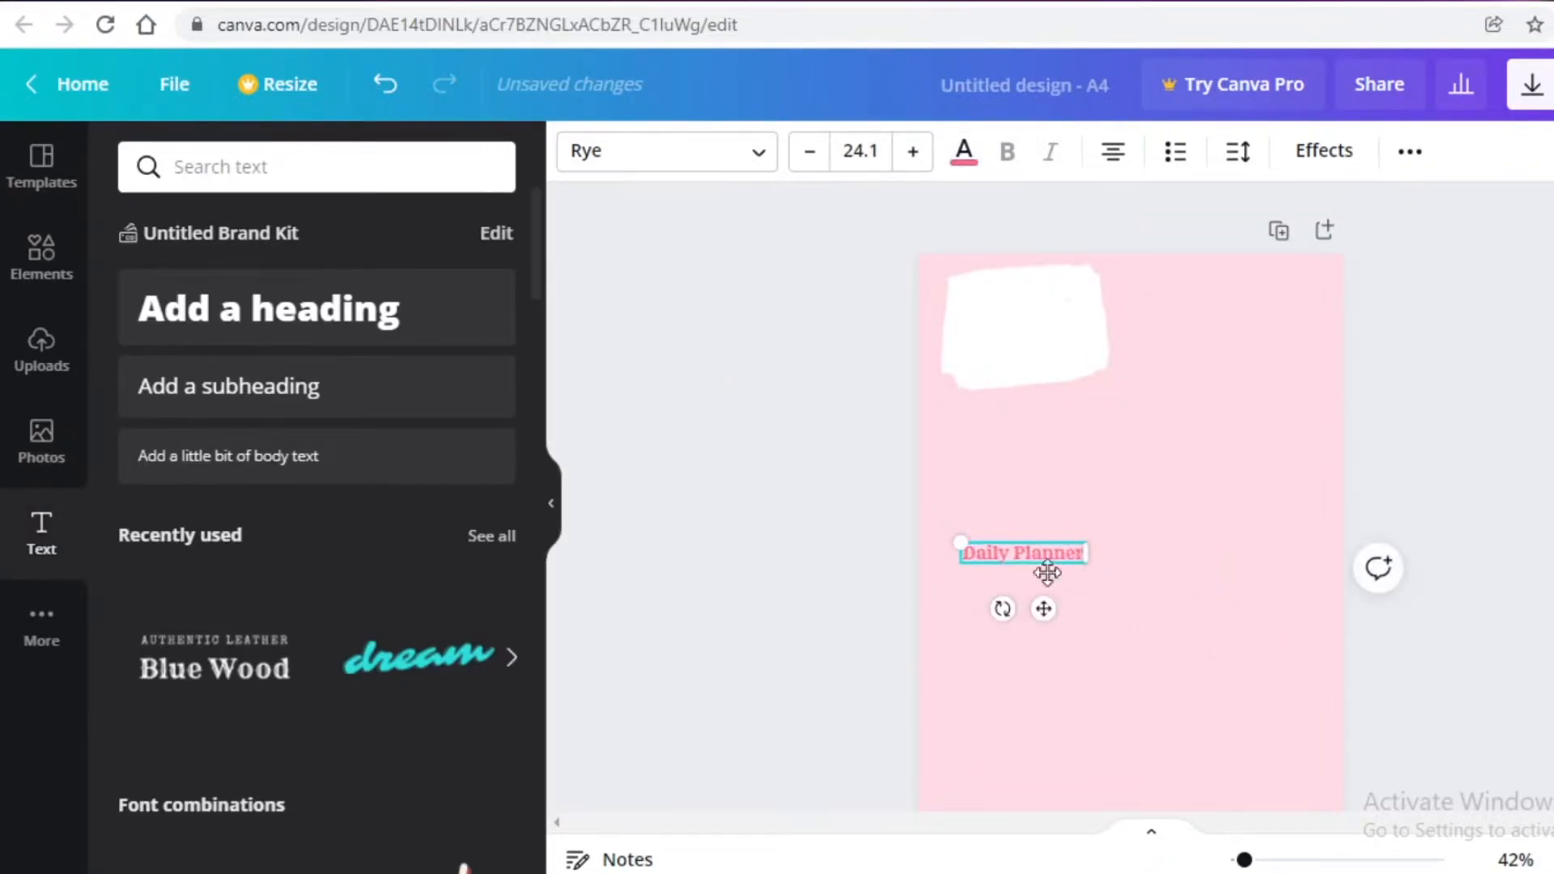
left_click_drag(1040, 608, 1103, 361)
left_click(1097, 364)
mouse_move(1016, 332)
left_mouse_down()
mouse_move(986, 322)
mouse_move(1006, 319)
mouse_move(996, 331)
left_mouse_up()
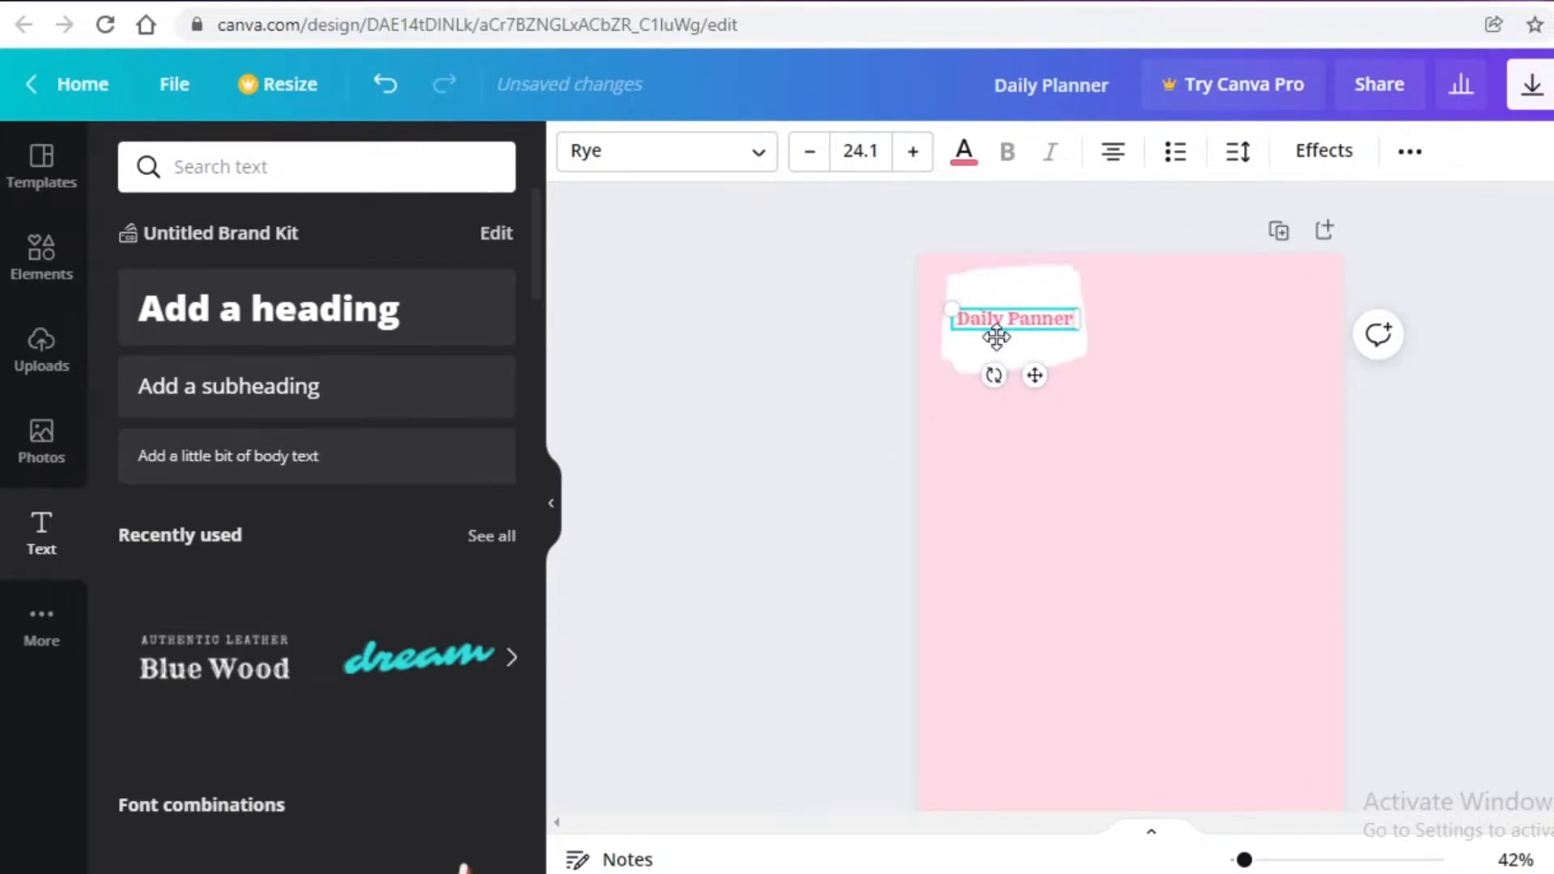
Delete the title from the white box and add the recently used "dream" text style to the page
left_click(1018, 349)
left_click(1044, 323)
key("Delete")
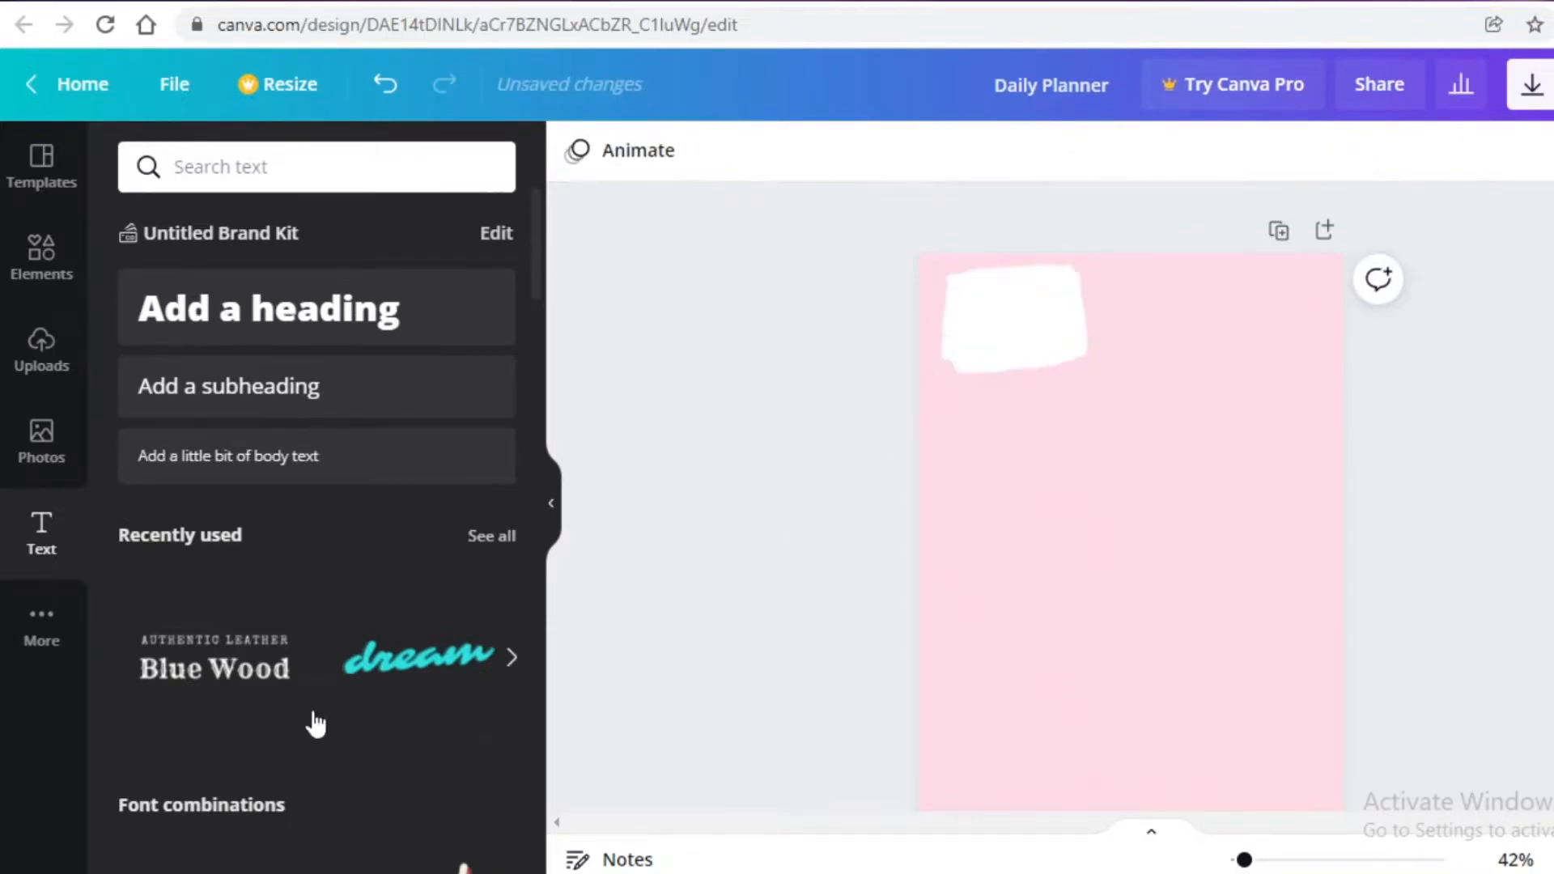
left_click(442, 628)
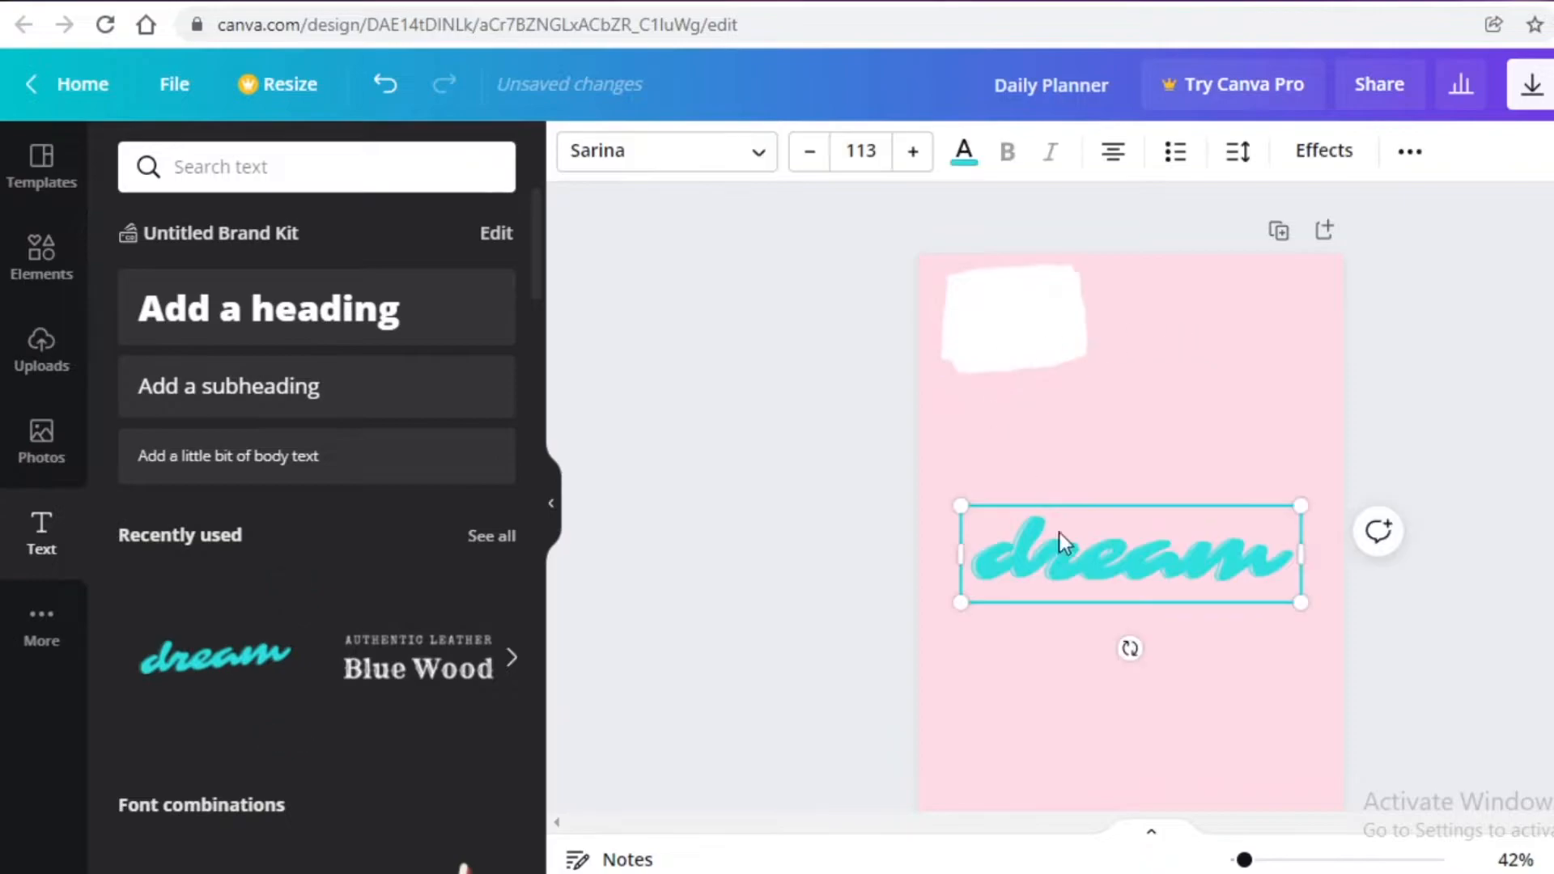
Replace the "dream" text with "Daily Planner" on two lines and widen its text box
double_click(1120, 554)
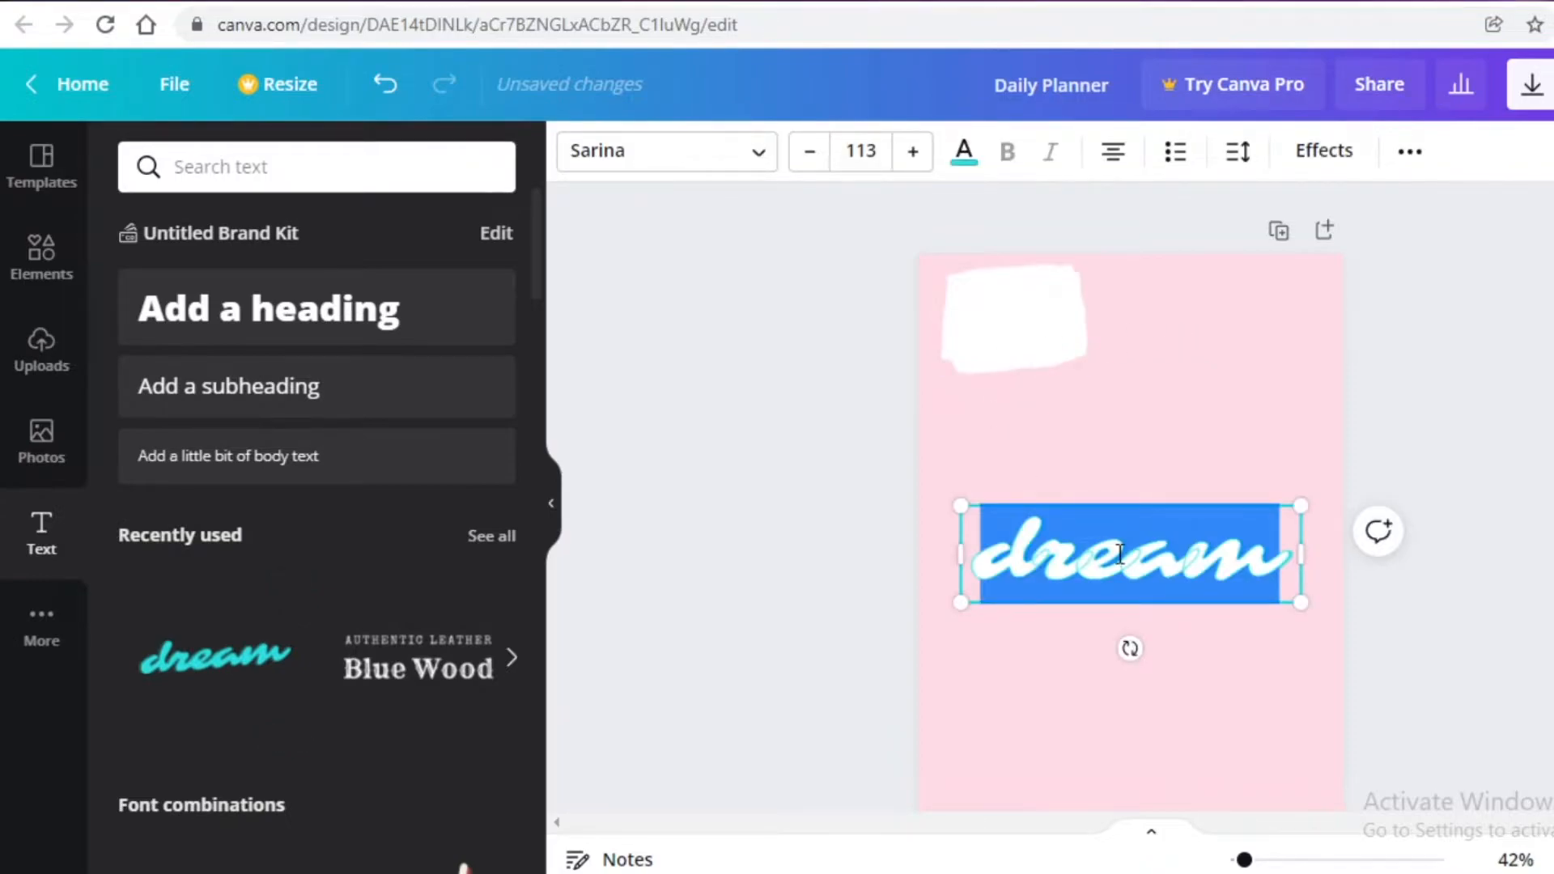
type("Dai")
key("ctrl+a")
key("BackSpace")
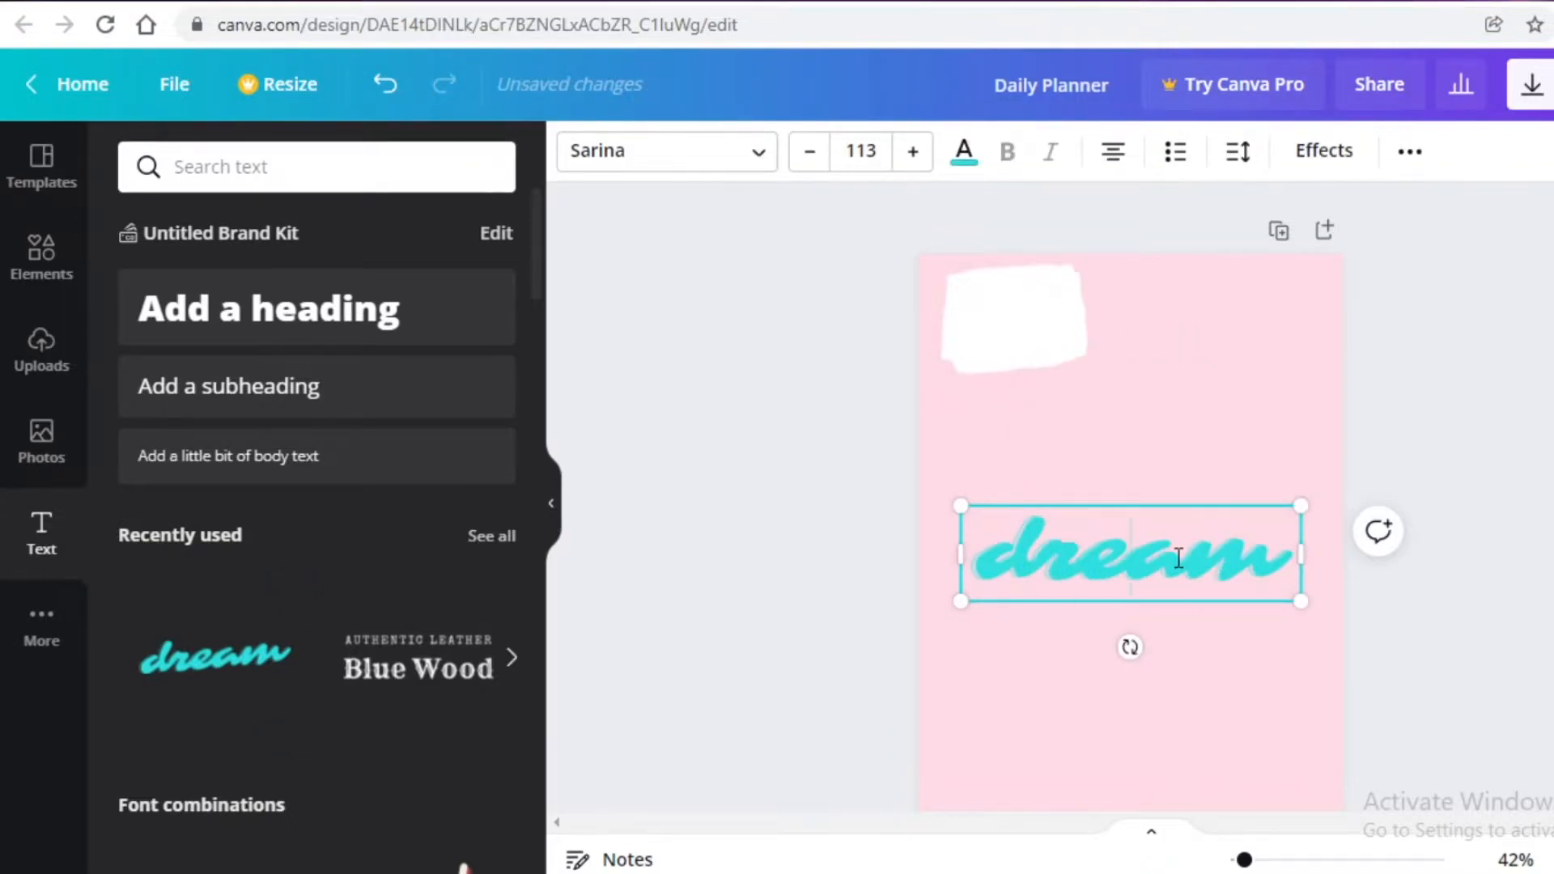
left_click(1003, 617)
double_click(1169, 517)
type("Daily w")
type("lanner")
left_click_drag(1302, 633, 1343, 622)
key("Return")
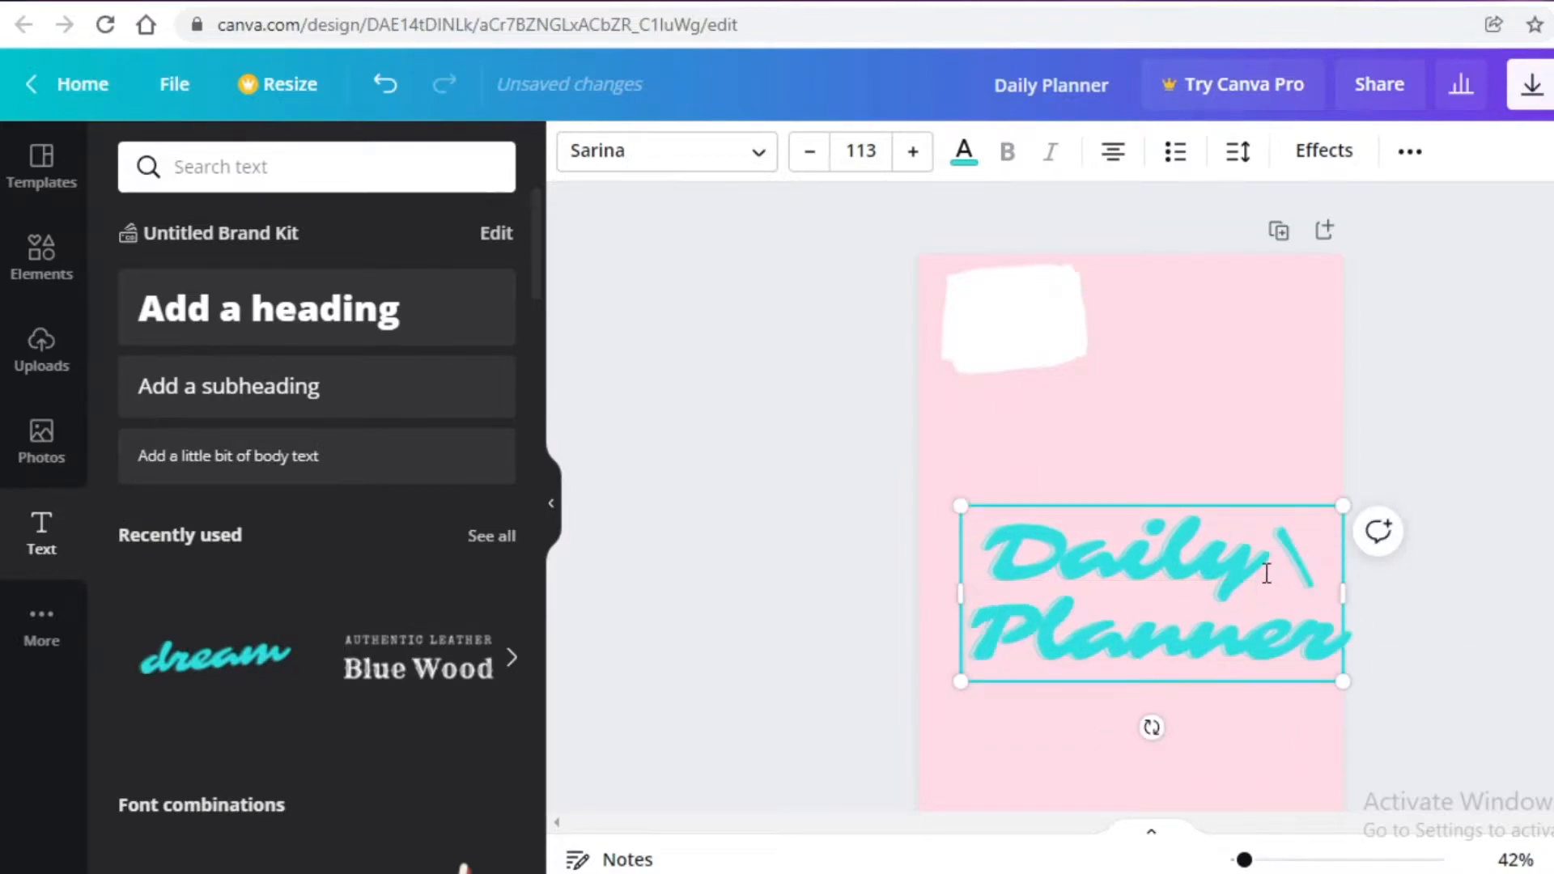
Scale the two-line title down to size 38.3 and center it on the white box
left_click_drag(1347, 681, 1152, 589)
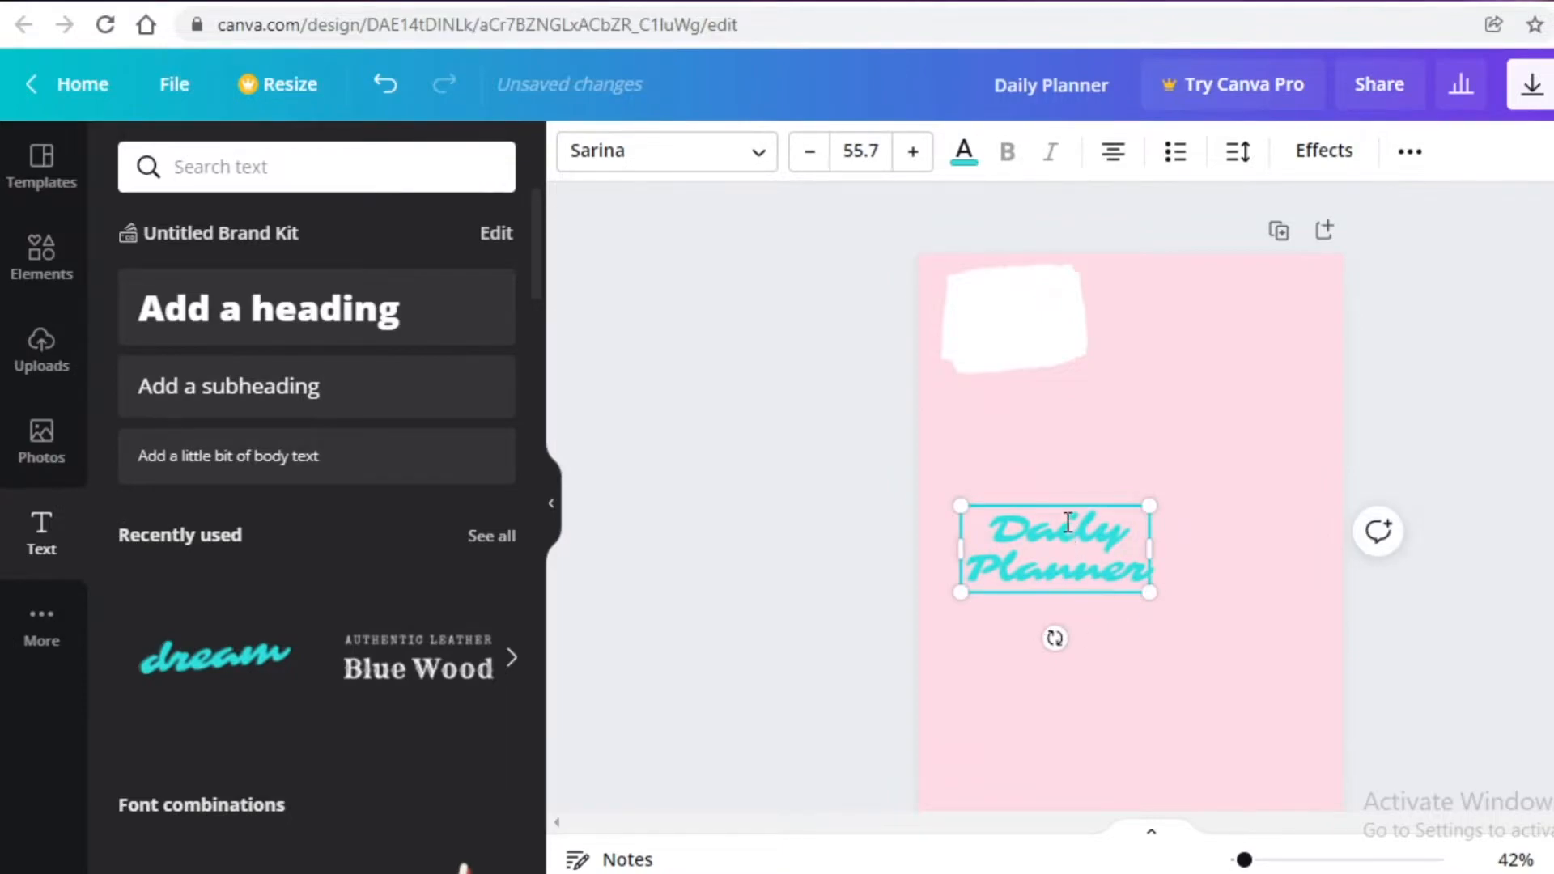
left_click_drag(1065, 504, 1022, 276)
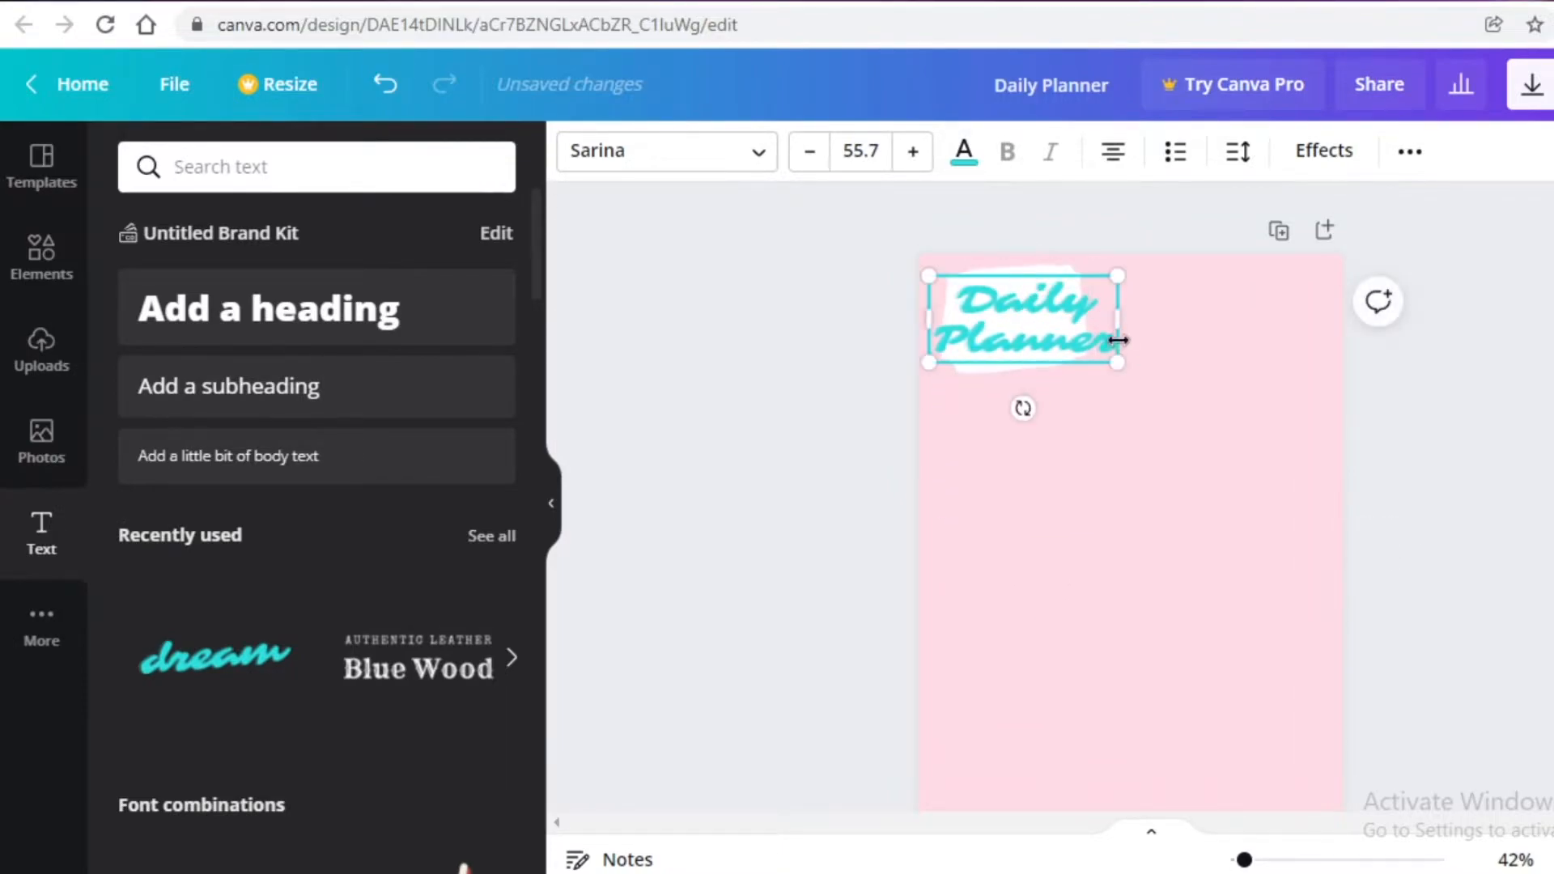
left_click_drag(1114, 368, 1056, 333)
left_click_drag(1006, 273, 1022, 284)
Change the fill color of the whole script title to a custom deep pink based on the light pink document color
double_click(987, 304)
key("ctrl+a")
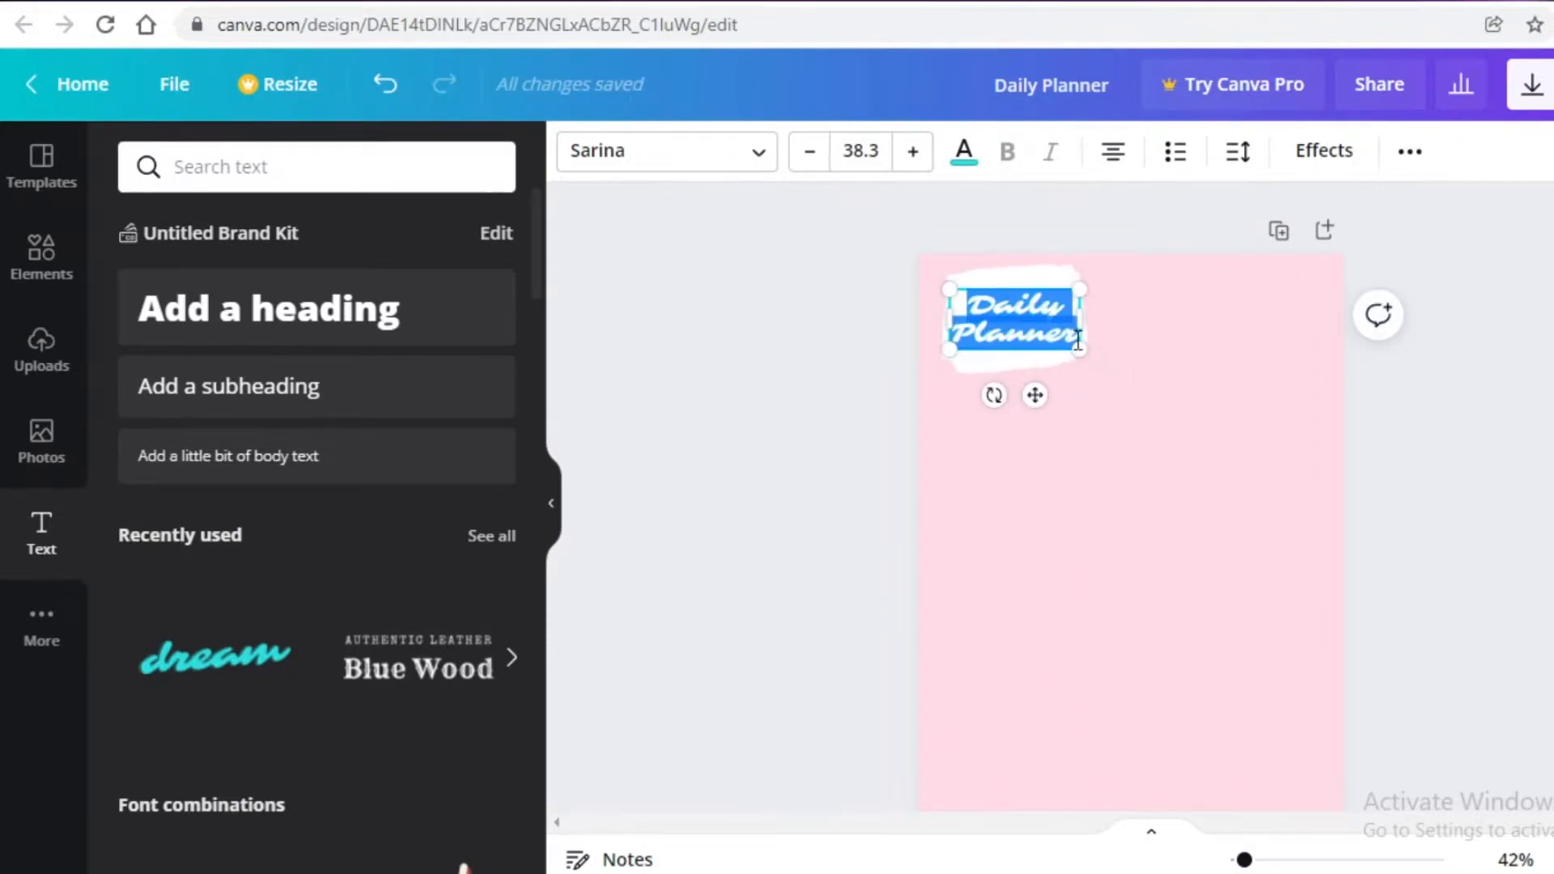
left_click(964, 152)
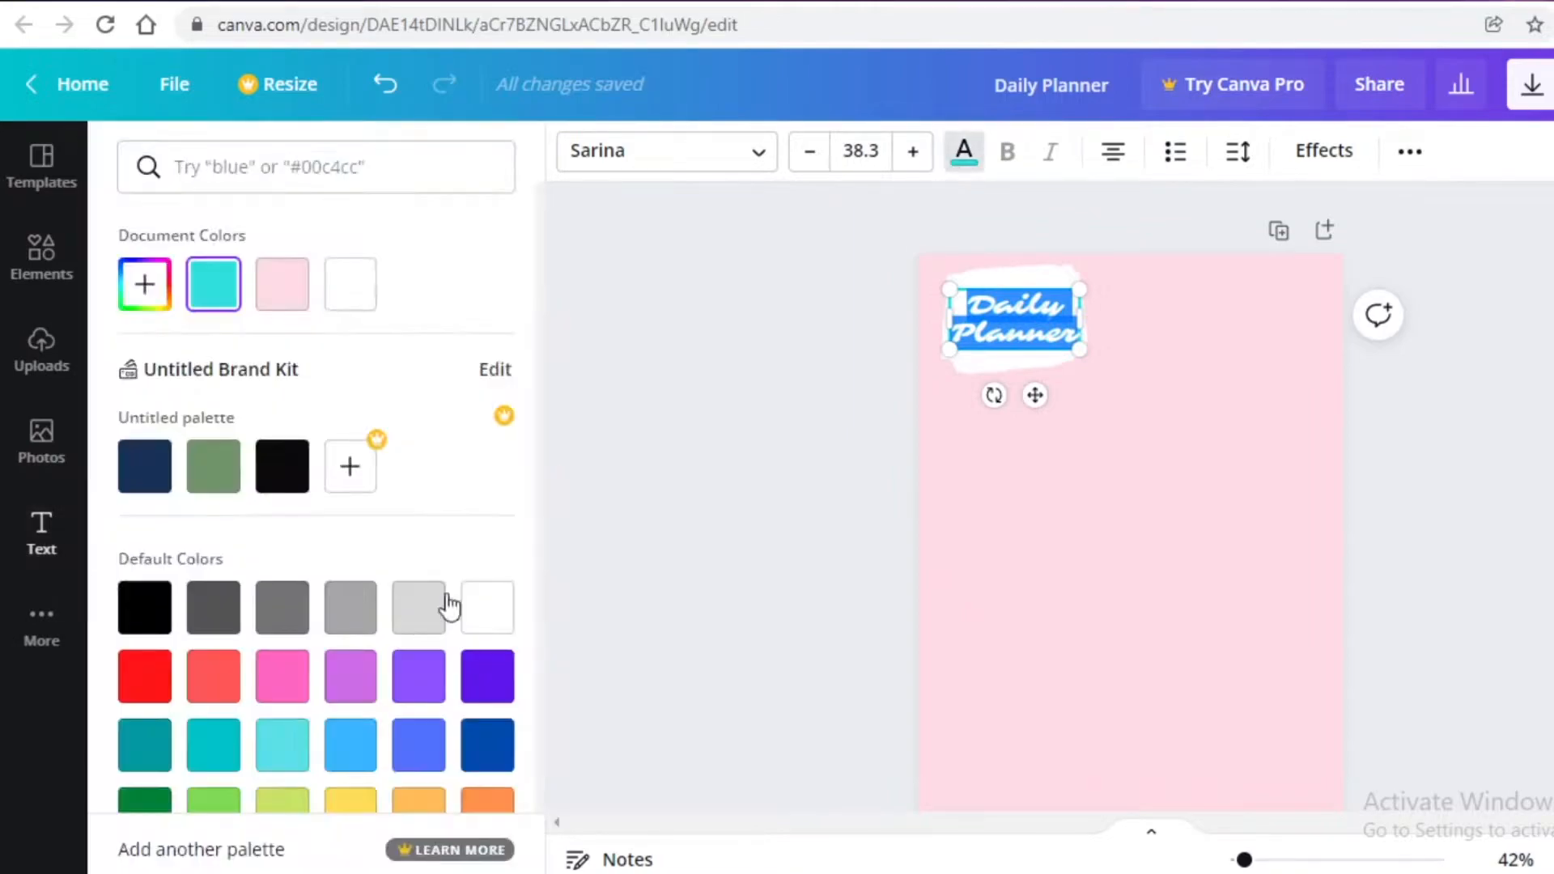
left_click(264, 285)
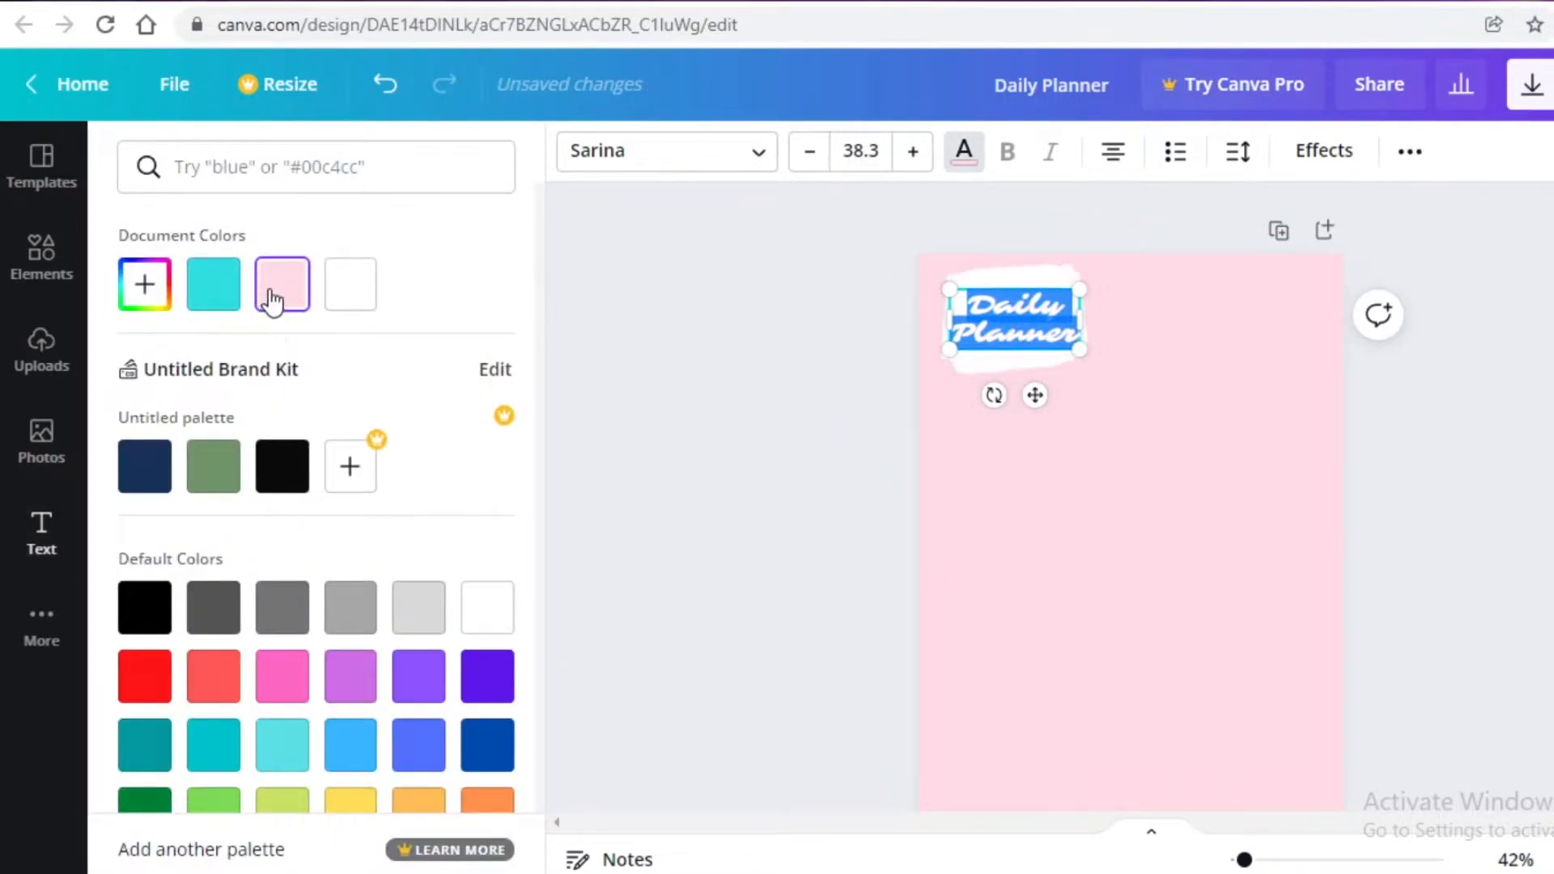
left_click(130, 285)
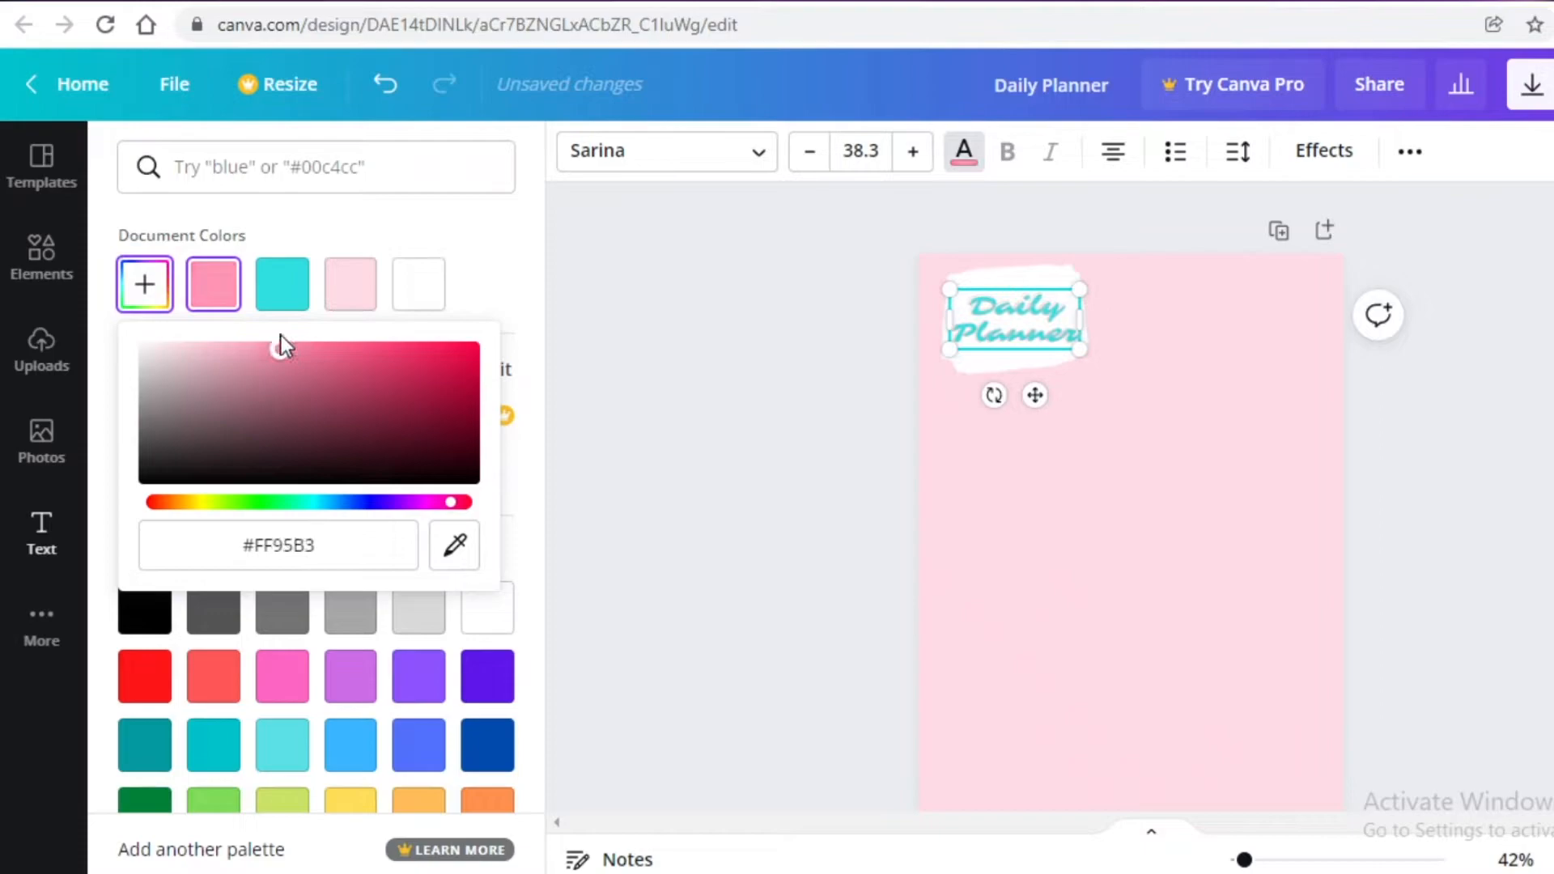
left_click_drag(308, 333, 314, 334)
left_click(405, 242)
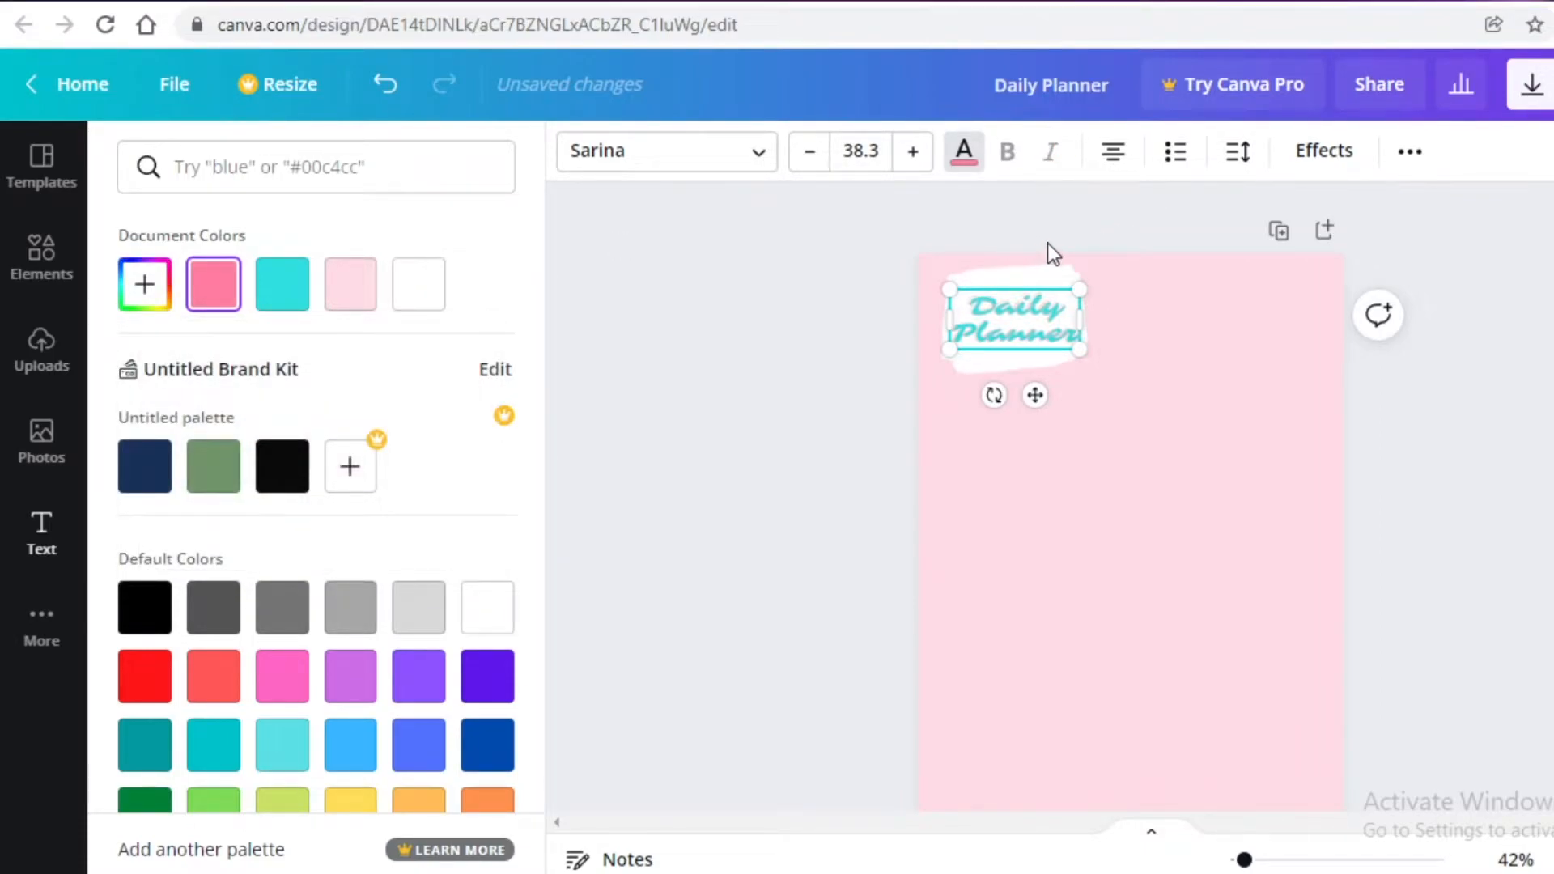
Set the title's Splice effect color to the deep pink document color and deselect the text
left_click(1325, 152)
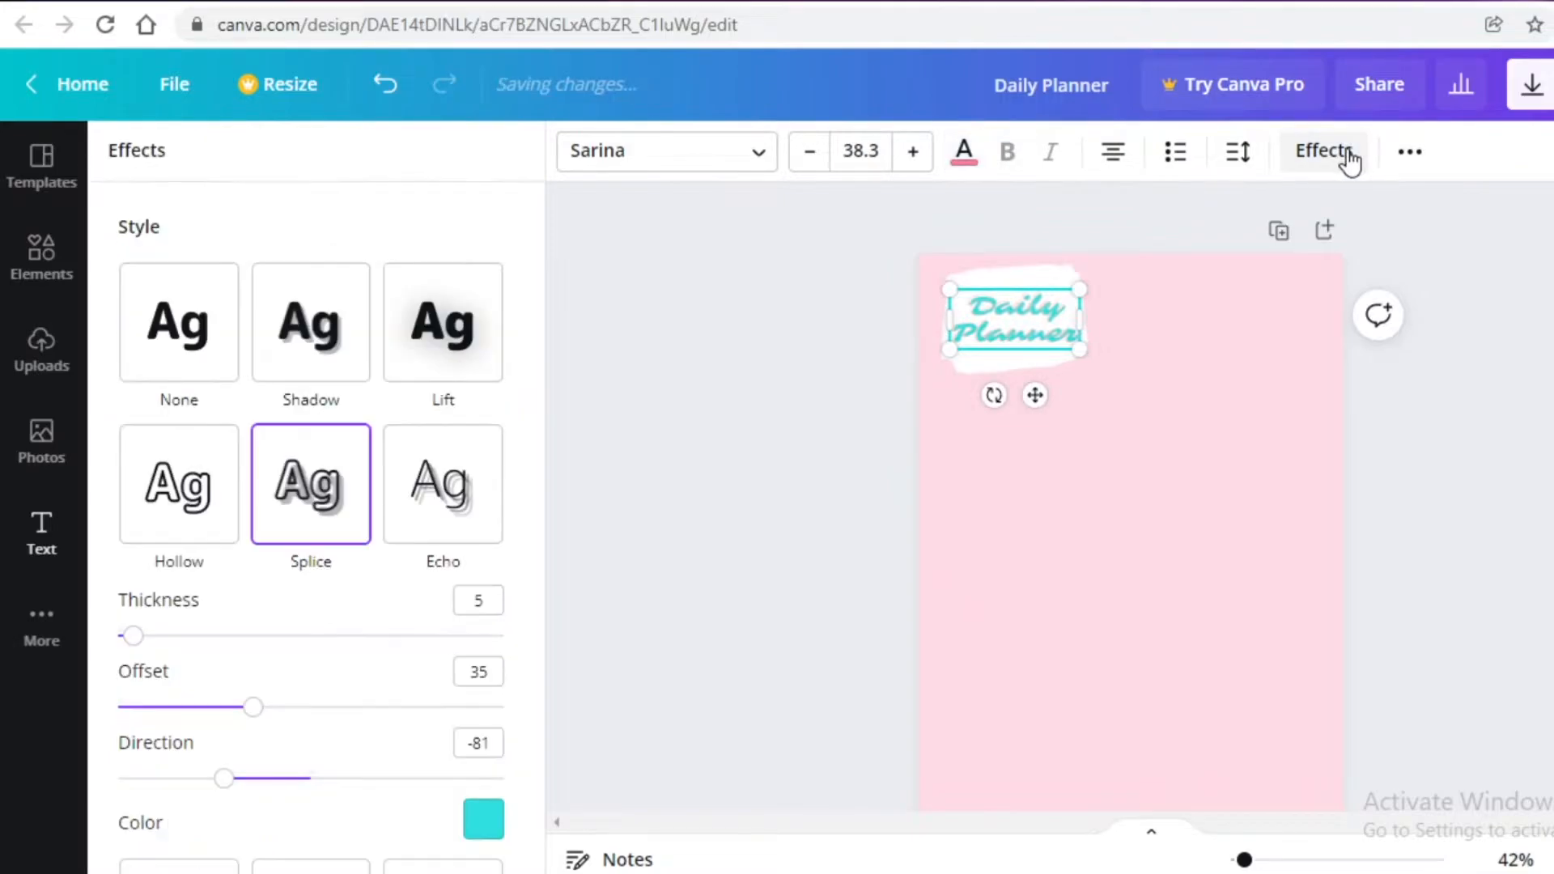
scroll(125, 769, "down", 5)
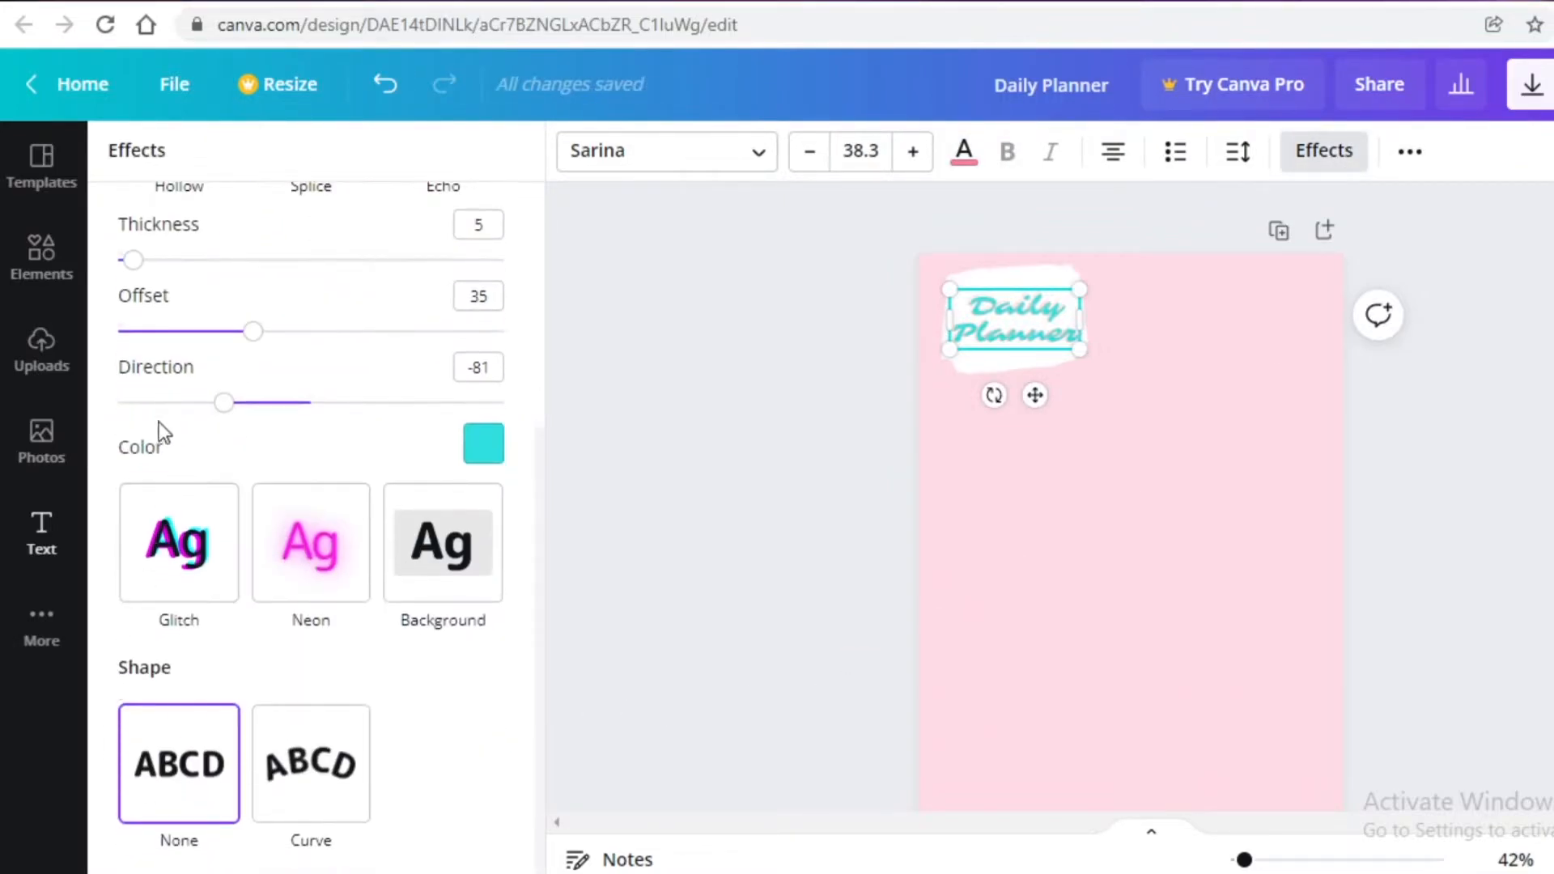
scroll(227, 607, "up", 5)
scroll(313, 683, "down", 5)
left_click(484, 443)
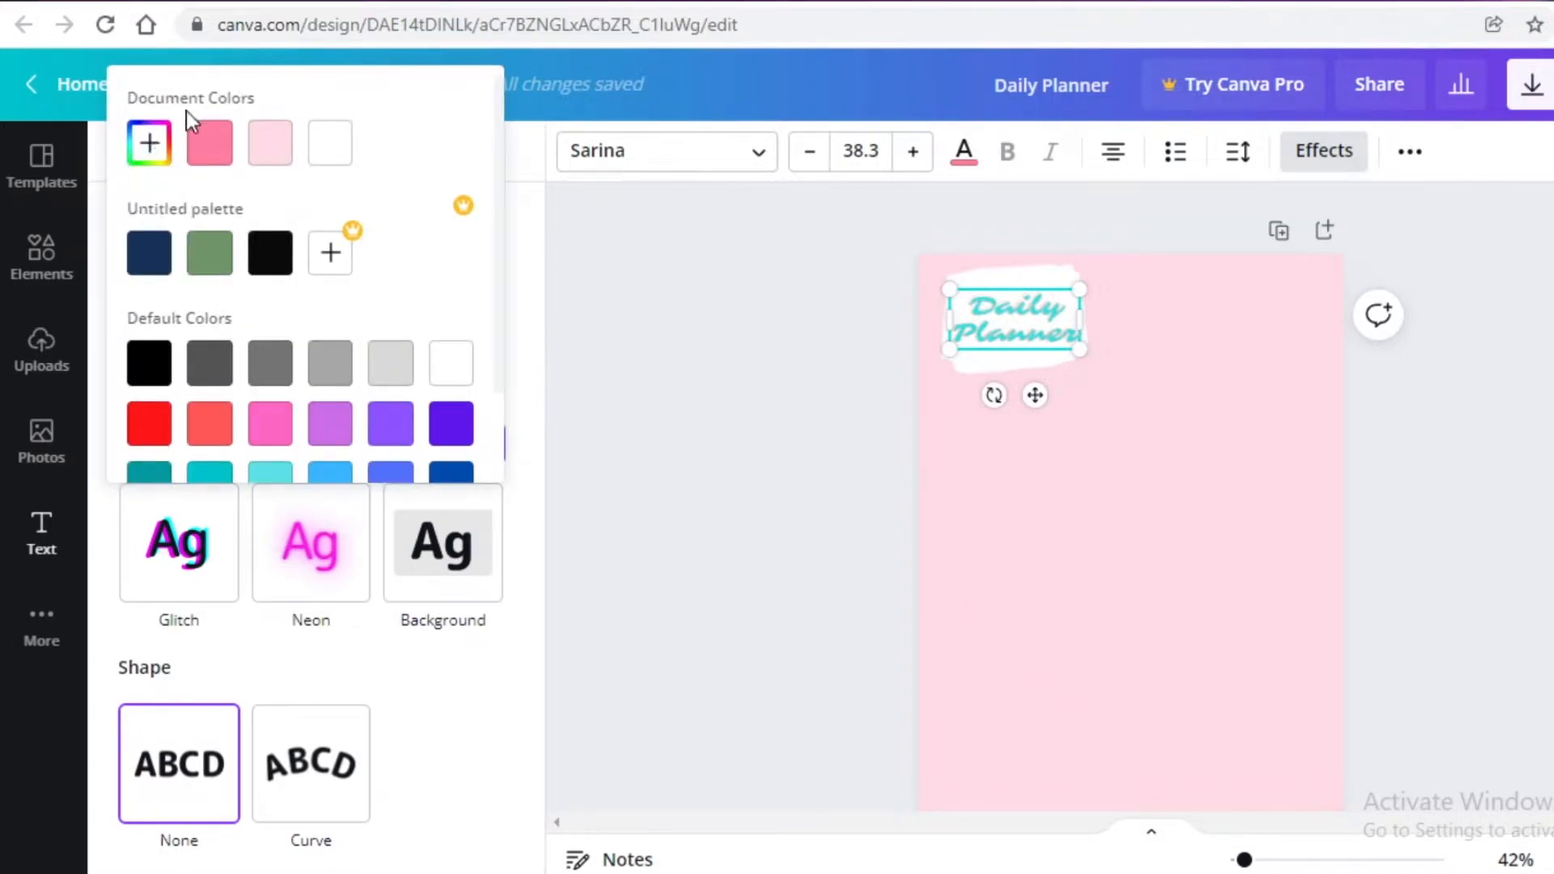
left_click(208, 166)
key("Escape")
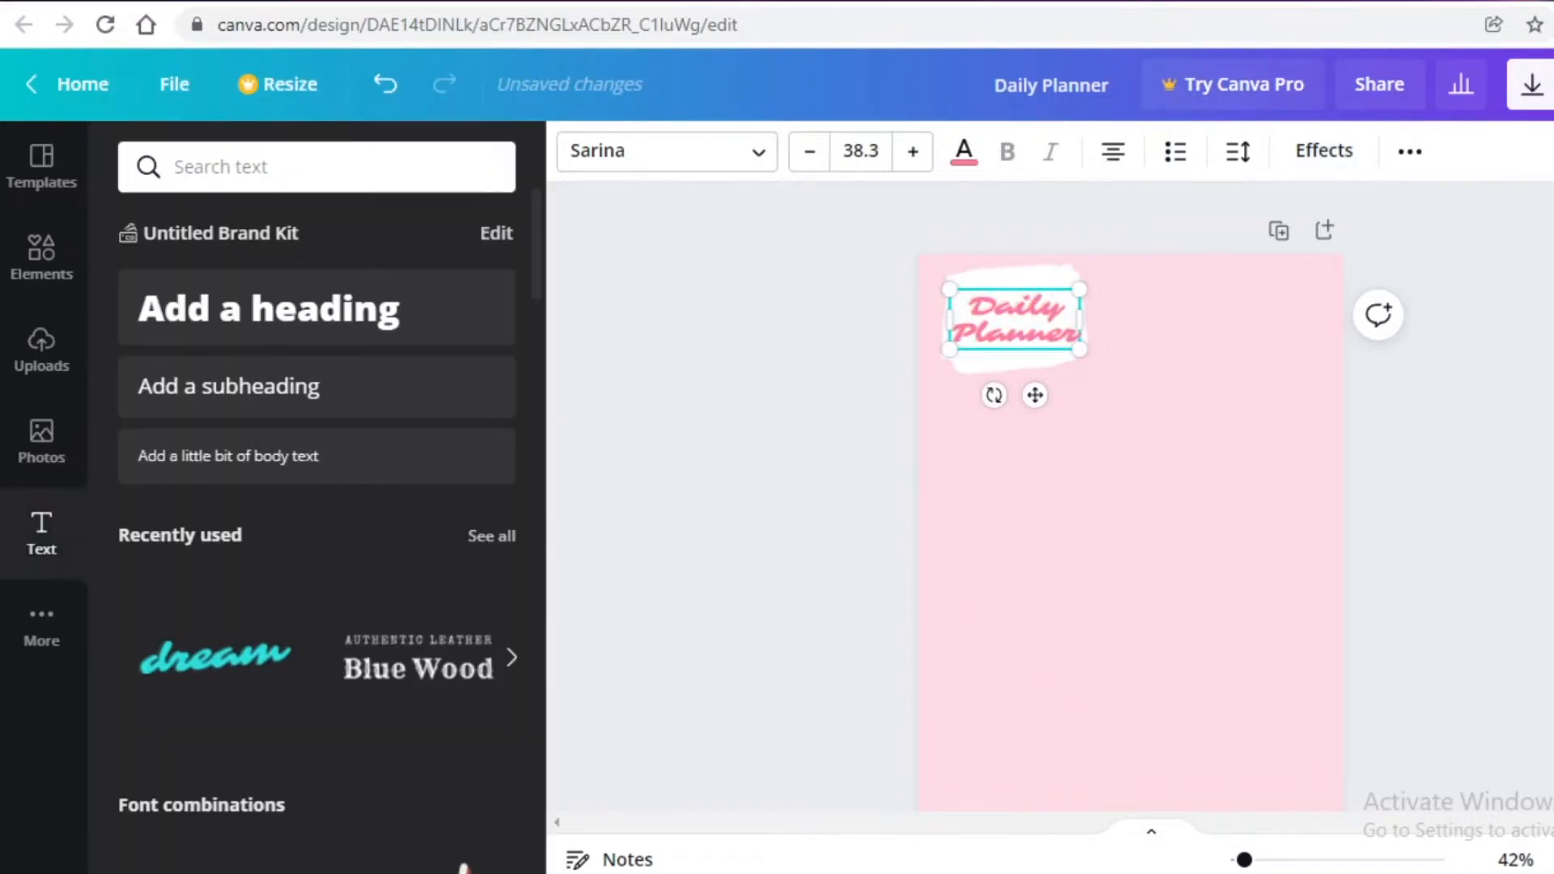
key("Escape")
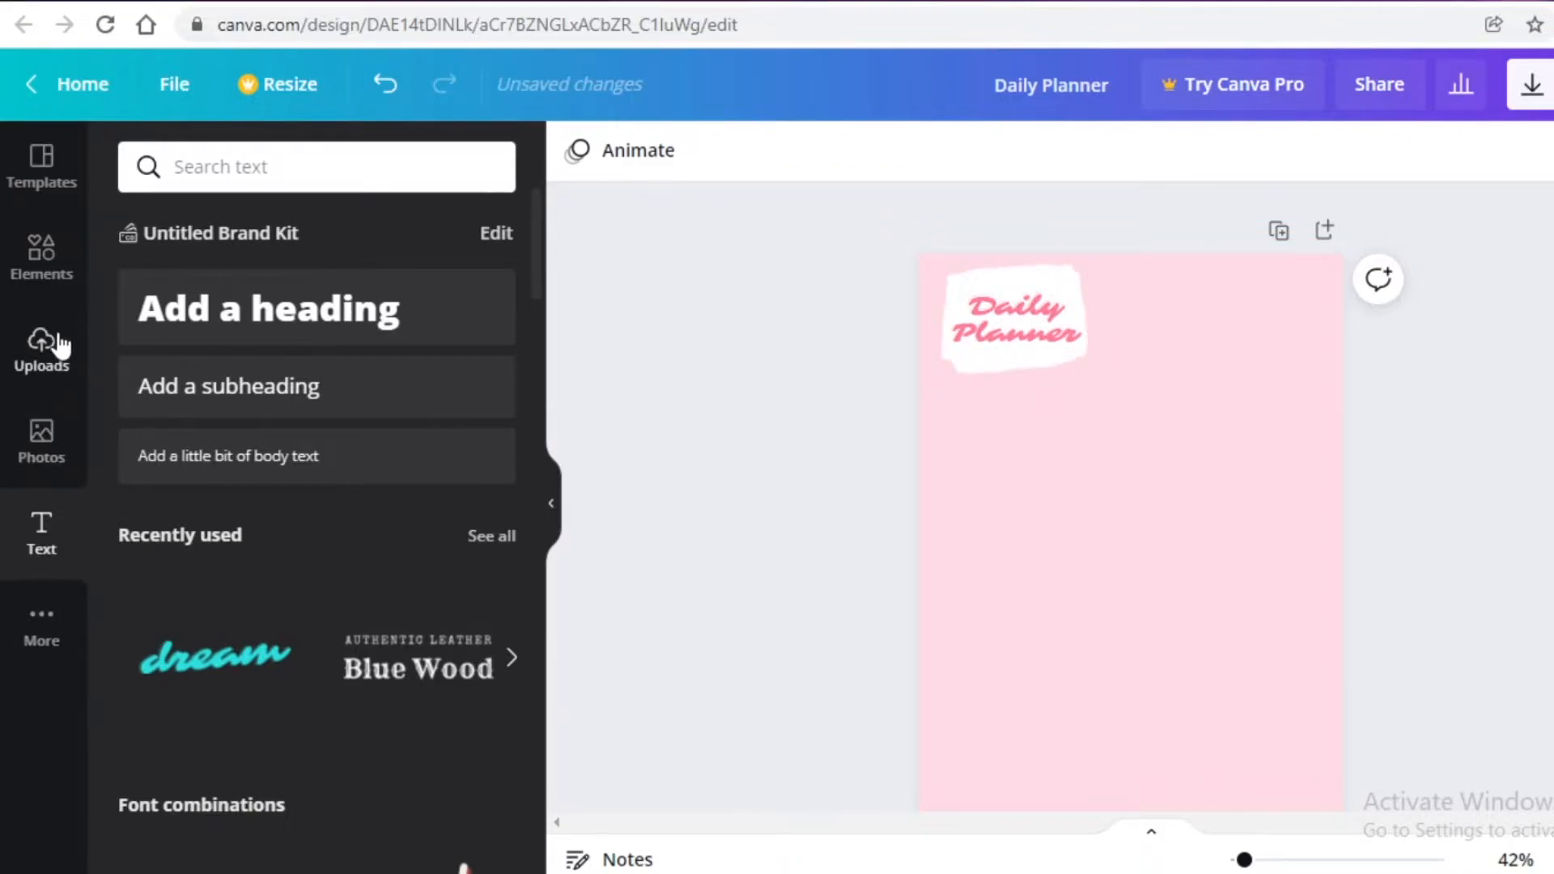
Try a second rough-edged box from the "box" element results, recolored white, and remove it from the page
left_click(53, 270)
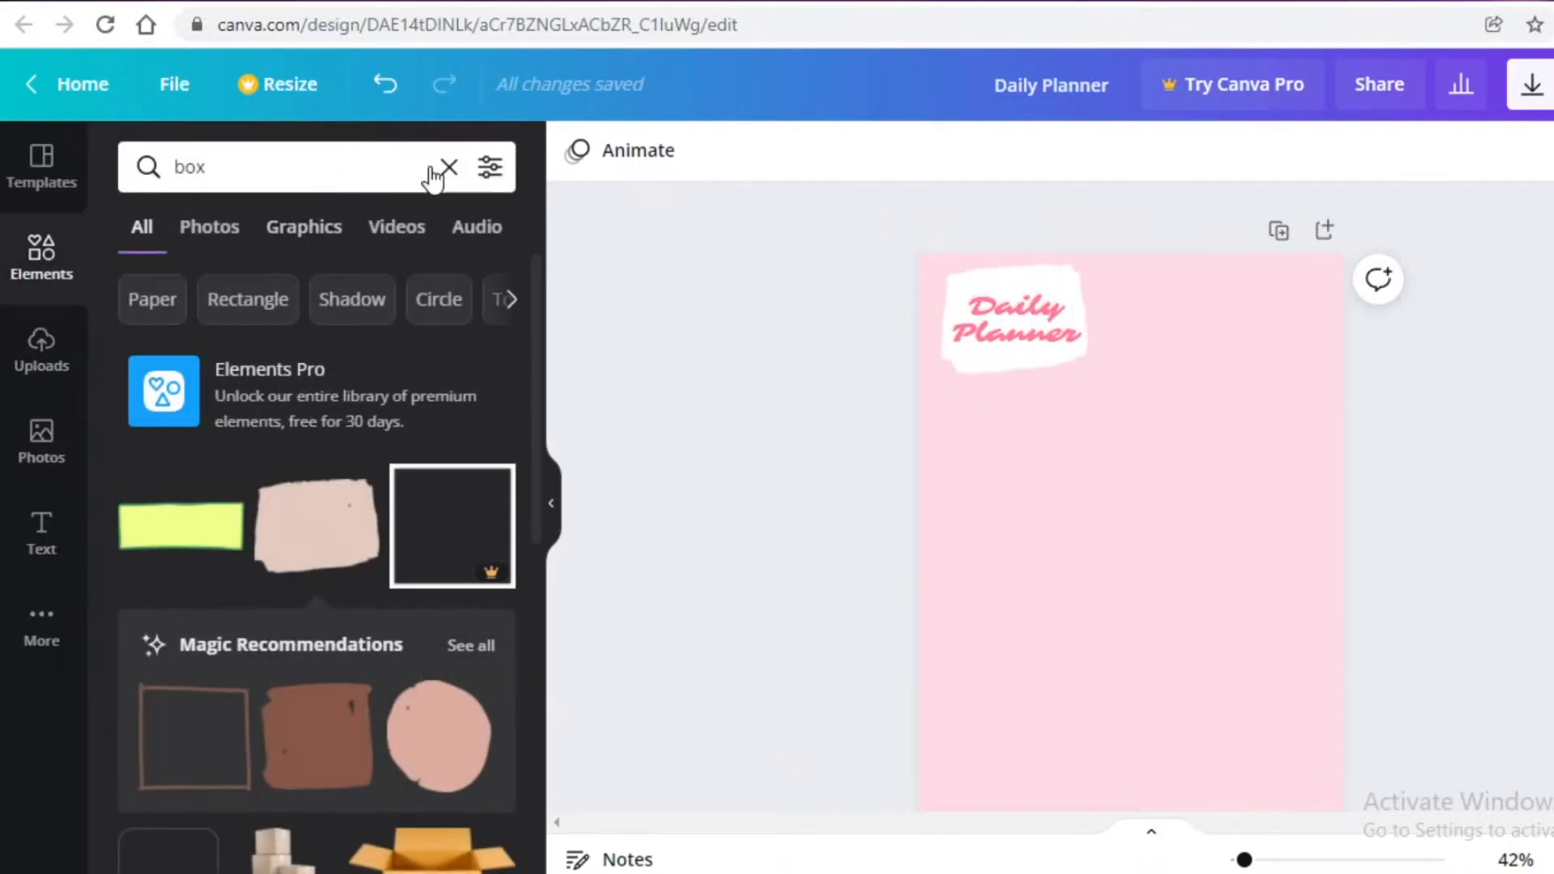
scroll(357, 386, "down", 2)
left_click(340, 357)
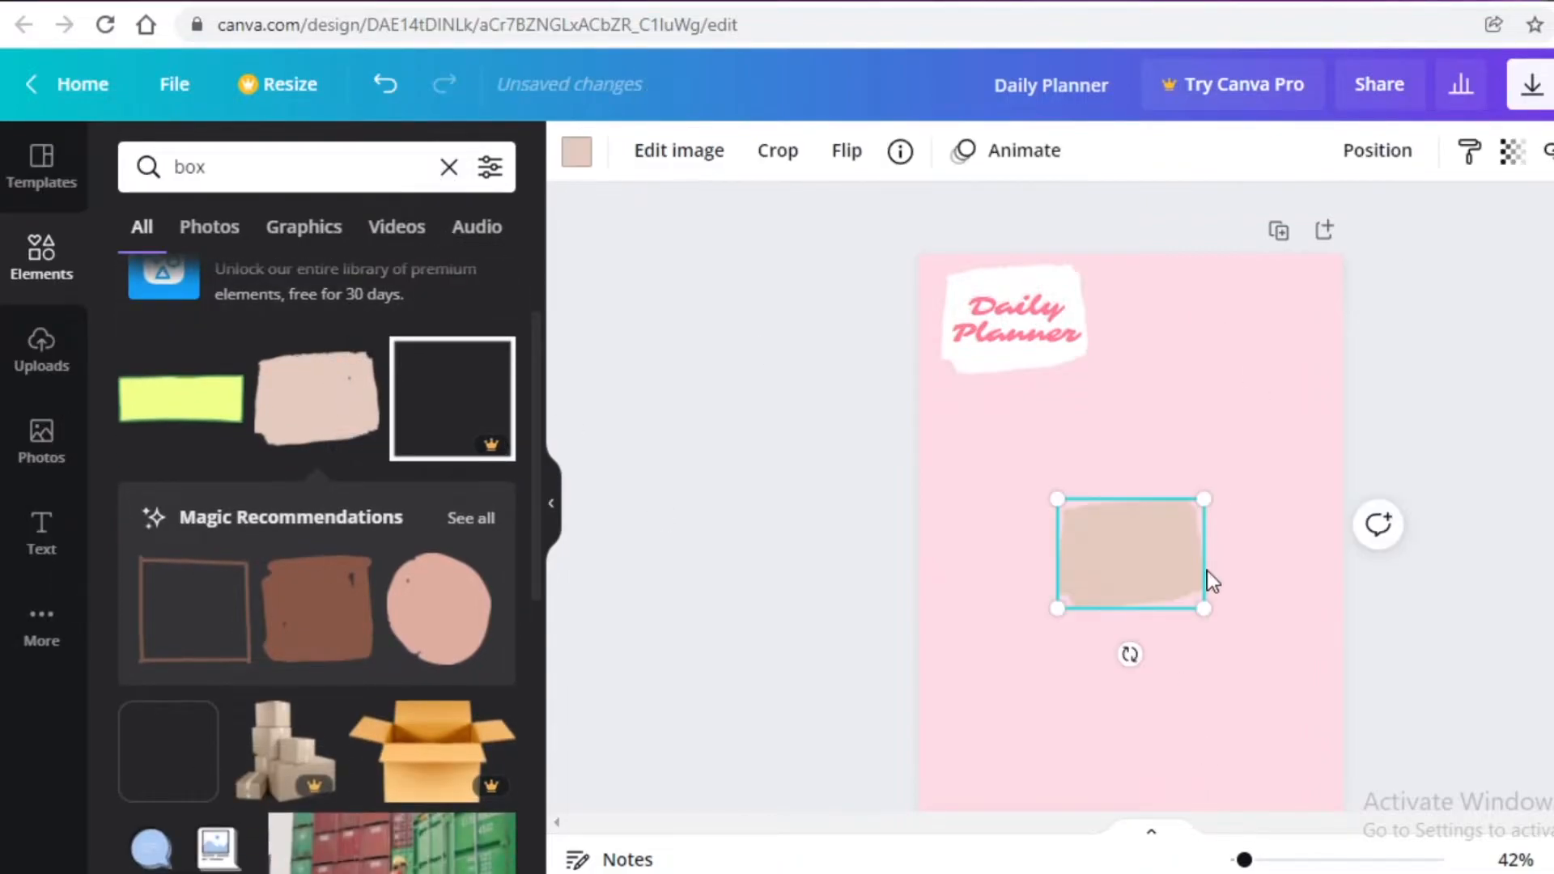
left_click(577, 153)
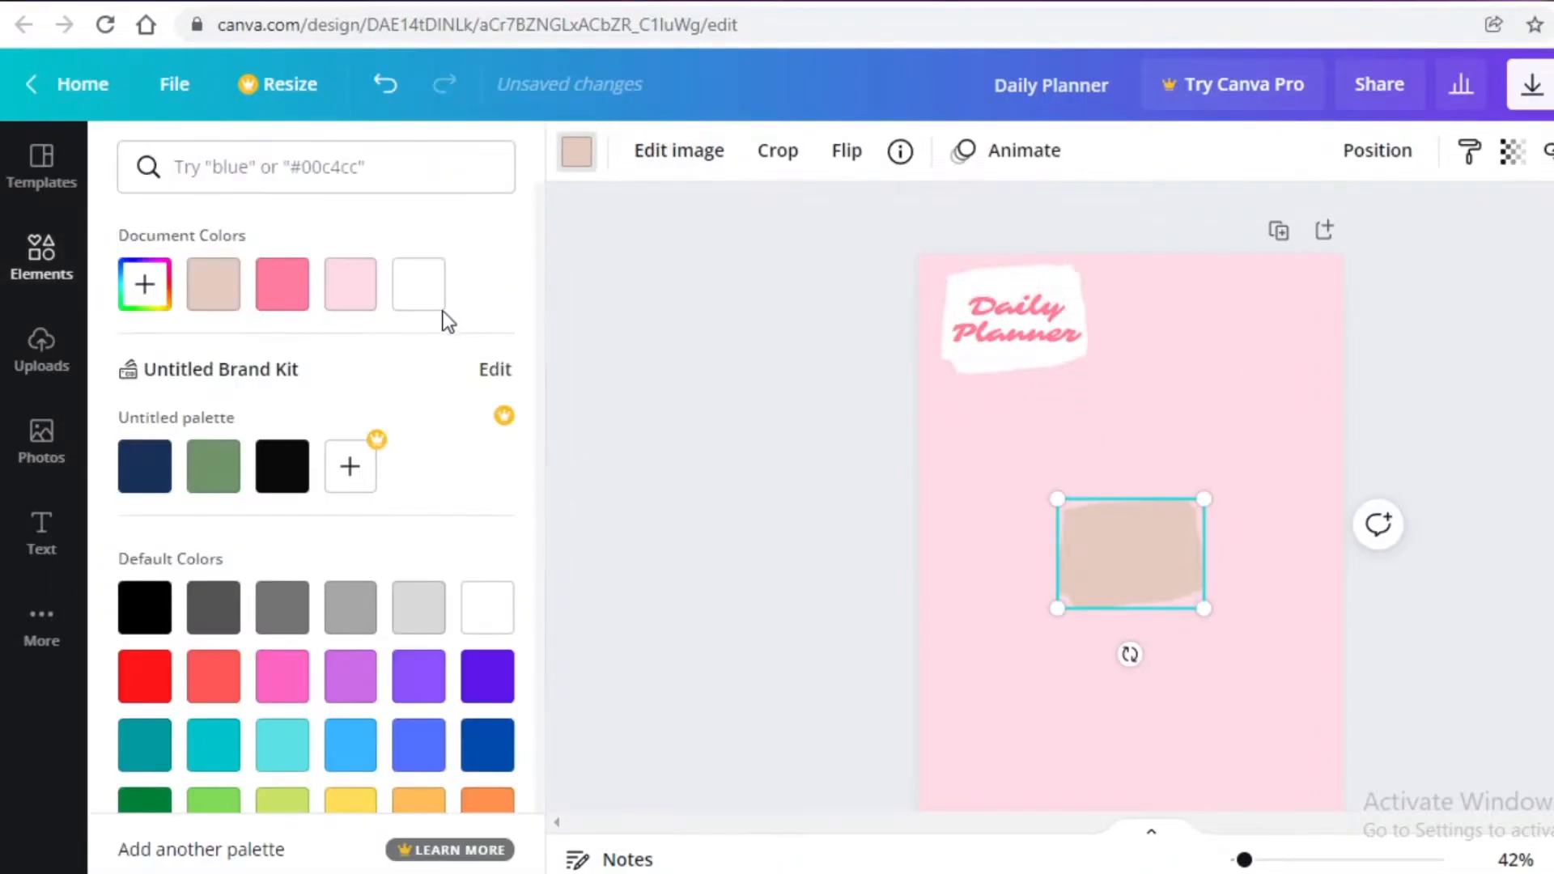
left_click(407, 303)
key("Delete")
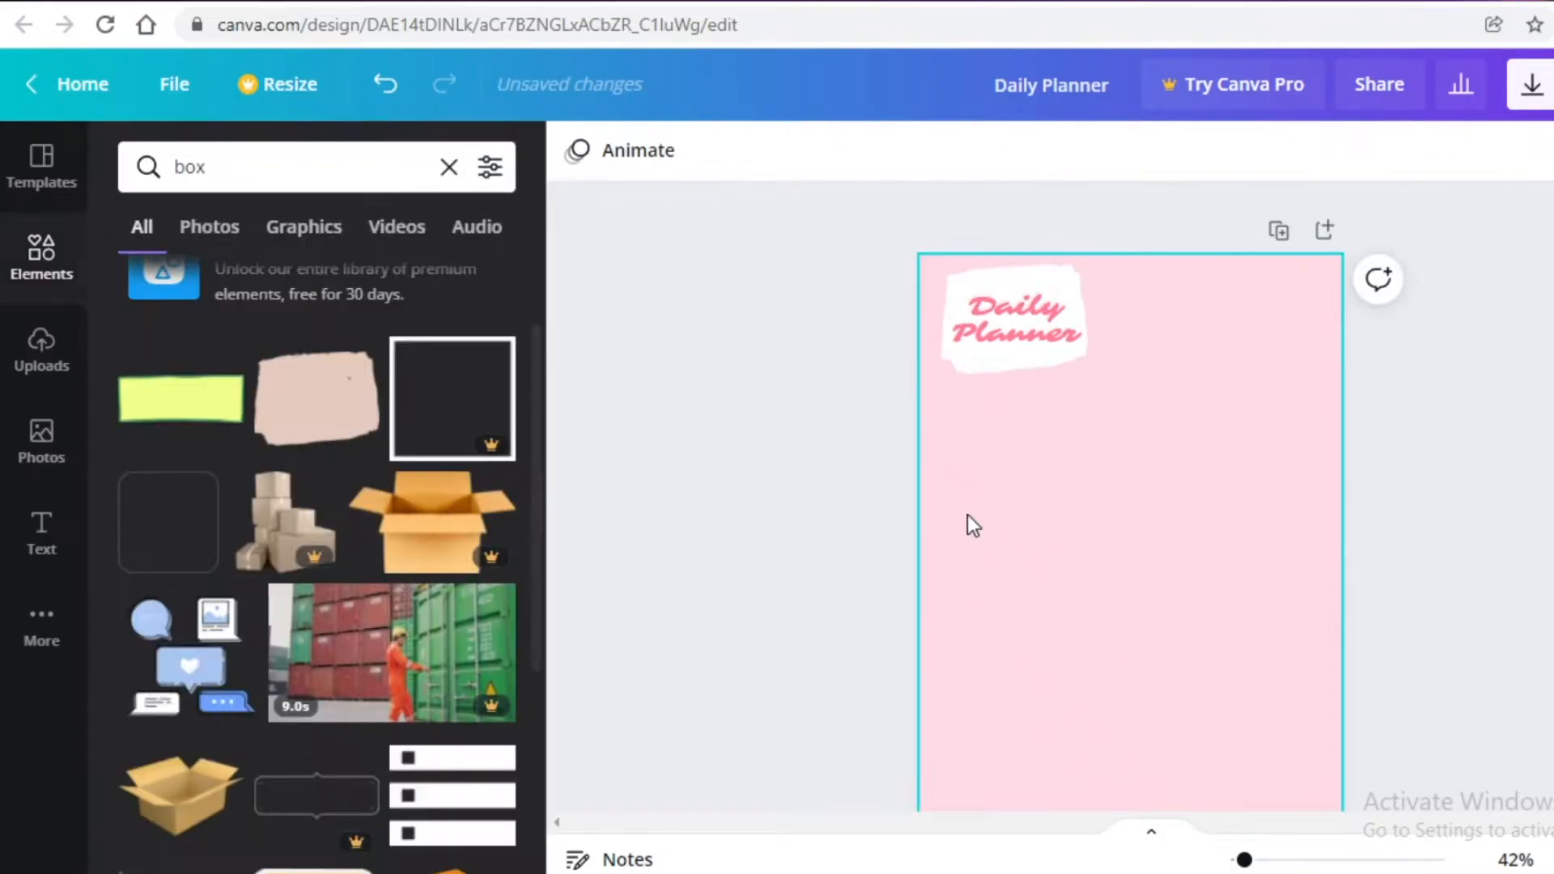
Filter the "box" results to graphics, open all recommendations for the beige rough-edged box and delete its copy from the page
left_click(300, 227)
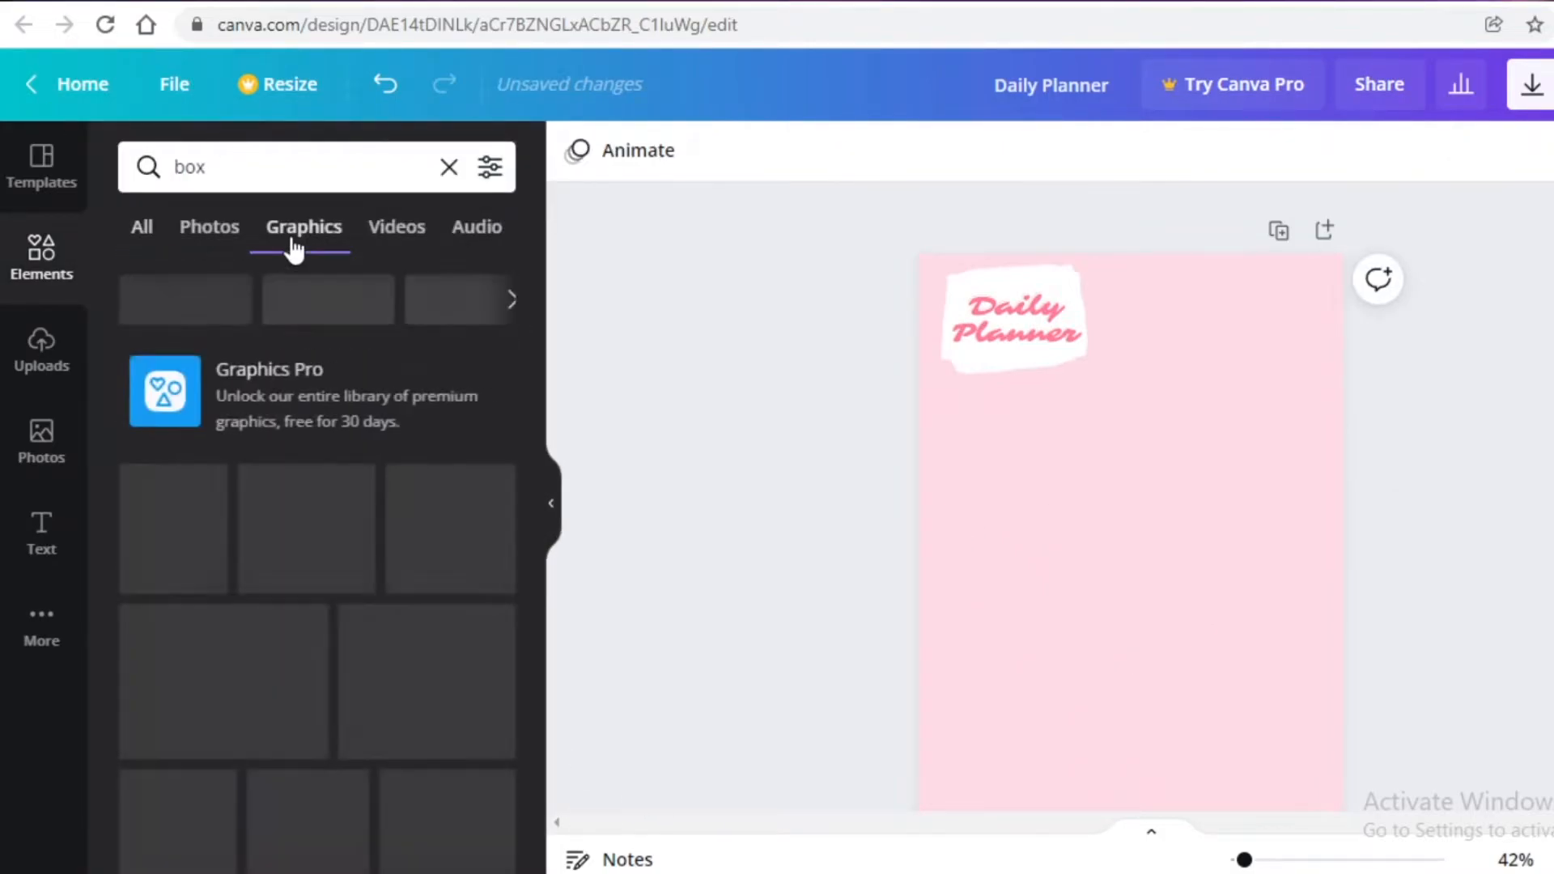
scroll(305, 556, "down", 3)
scroll(305, 556, "up", 3)
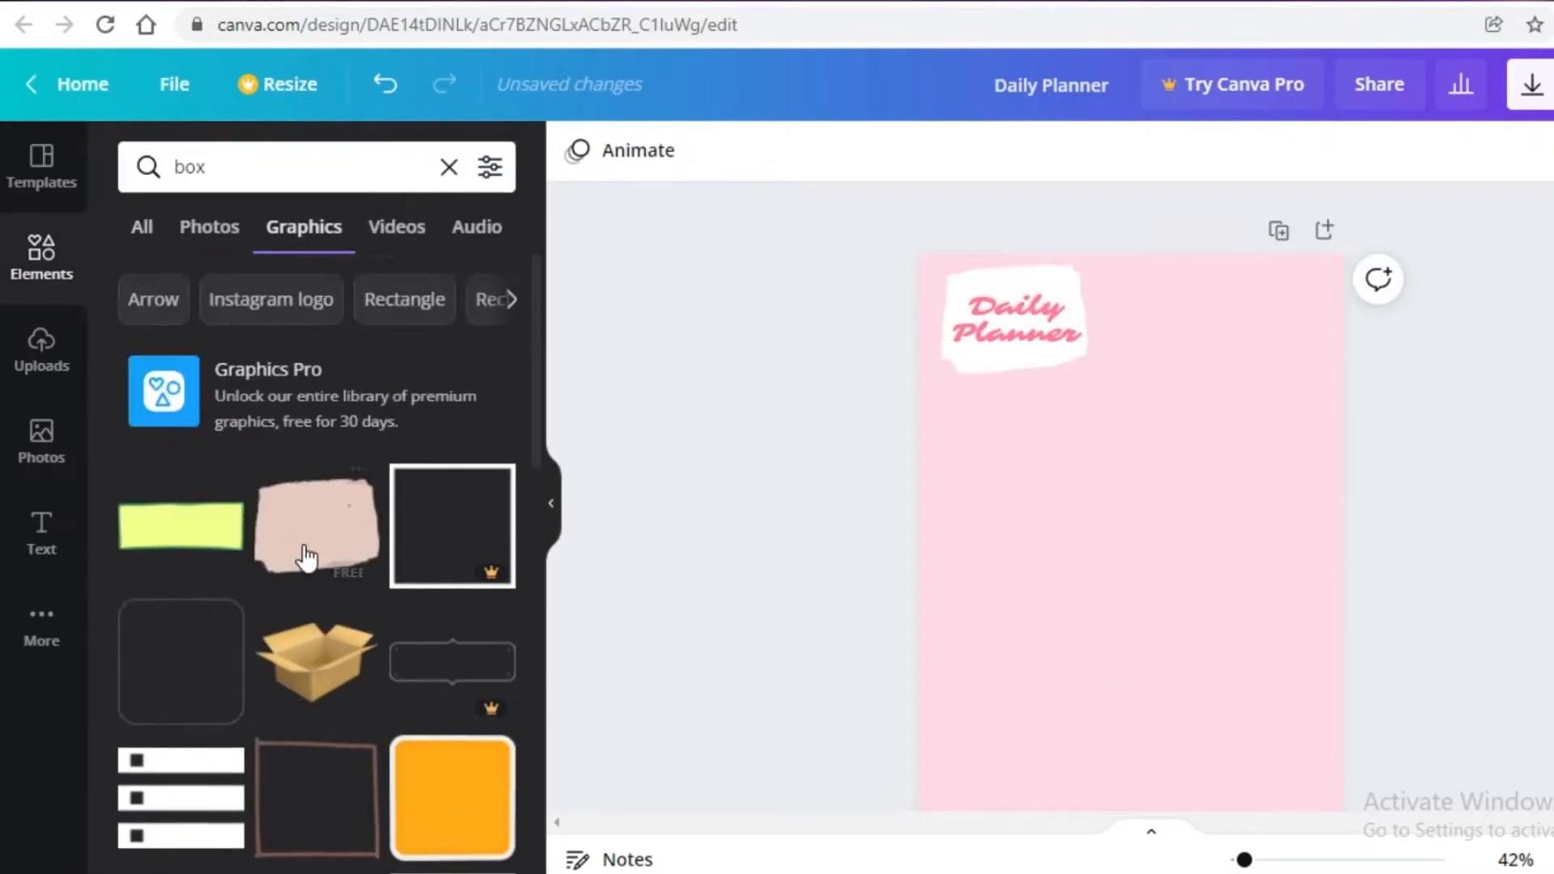
scroll(305, 402, "down", 1)
left_click(315, 396)
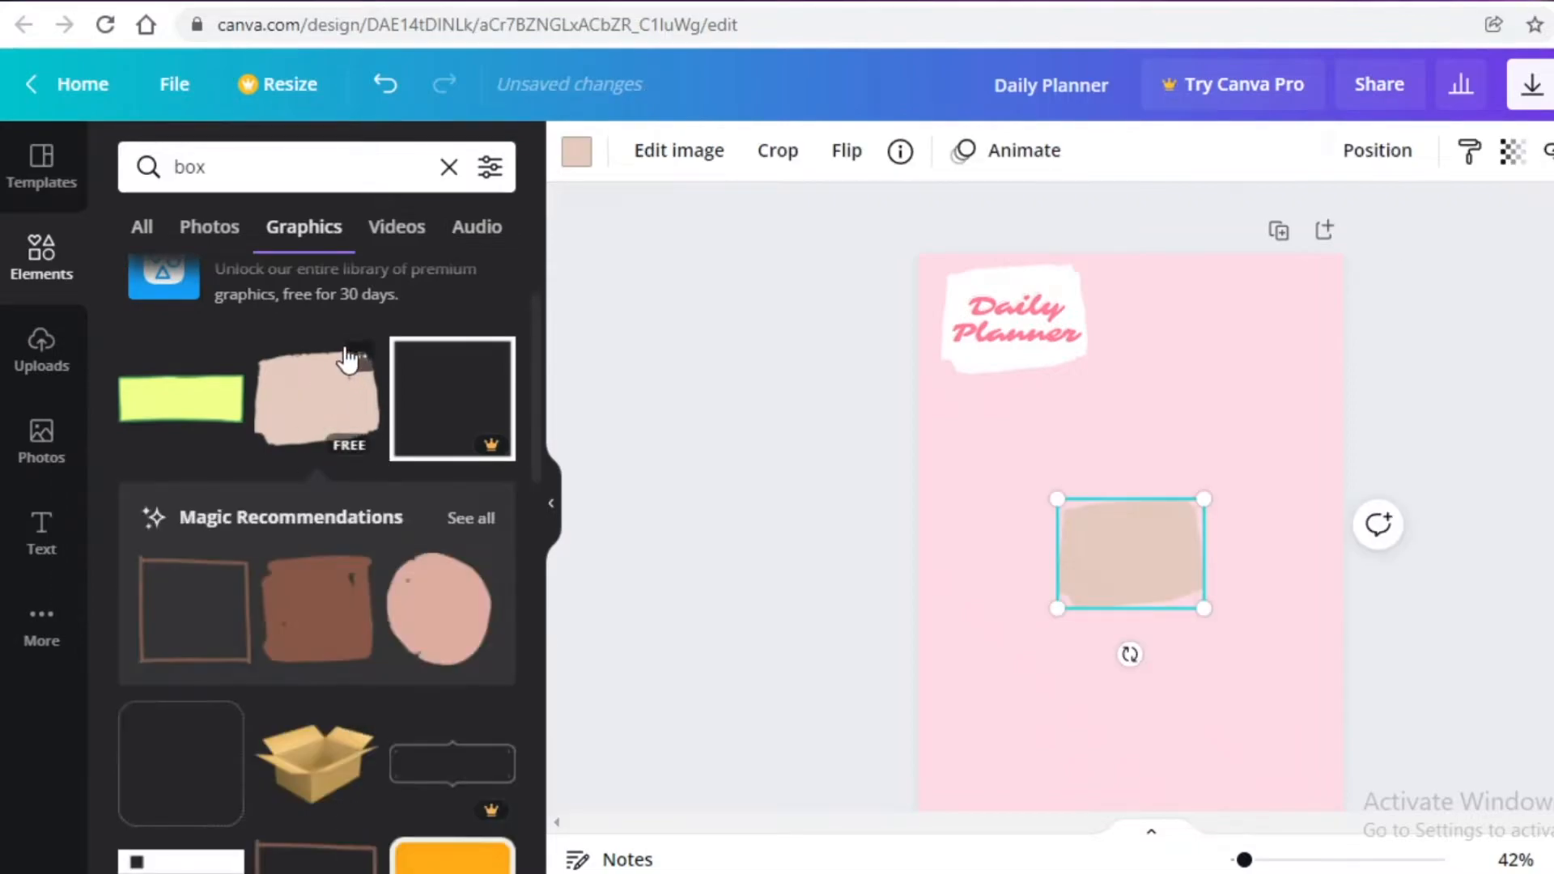
left_click(484, 518)
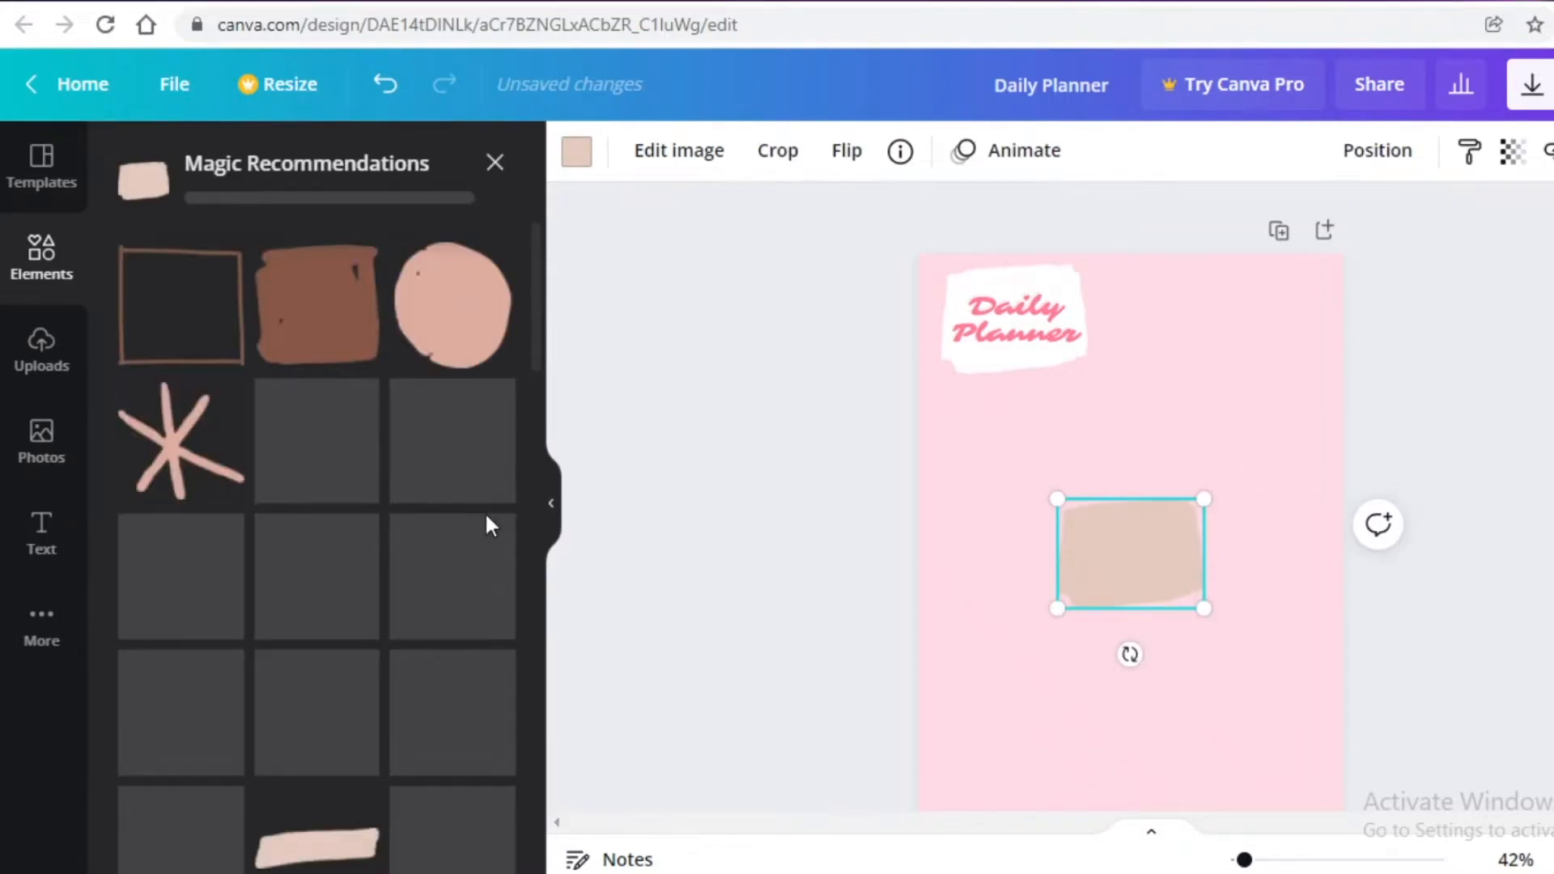
key("Delete")
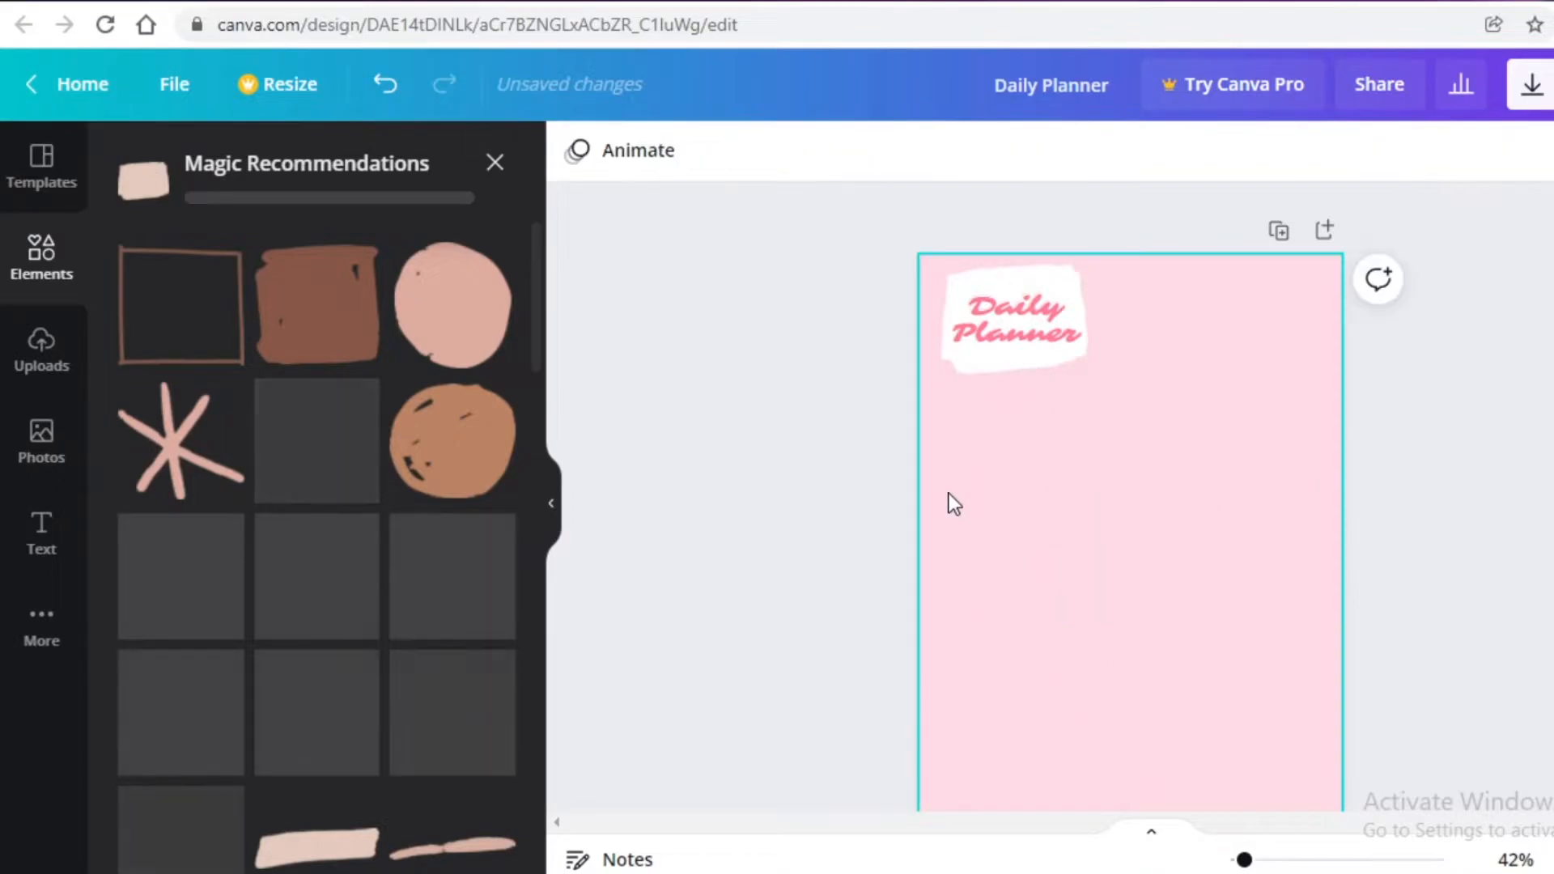
Browse the recommended graphics and add the wide beige brush-stroke rectangle to the page
scroll(361, 392, "down", 5)
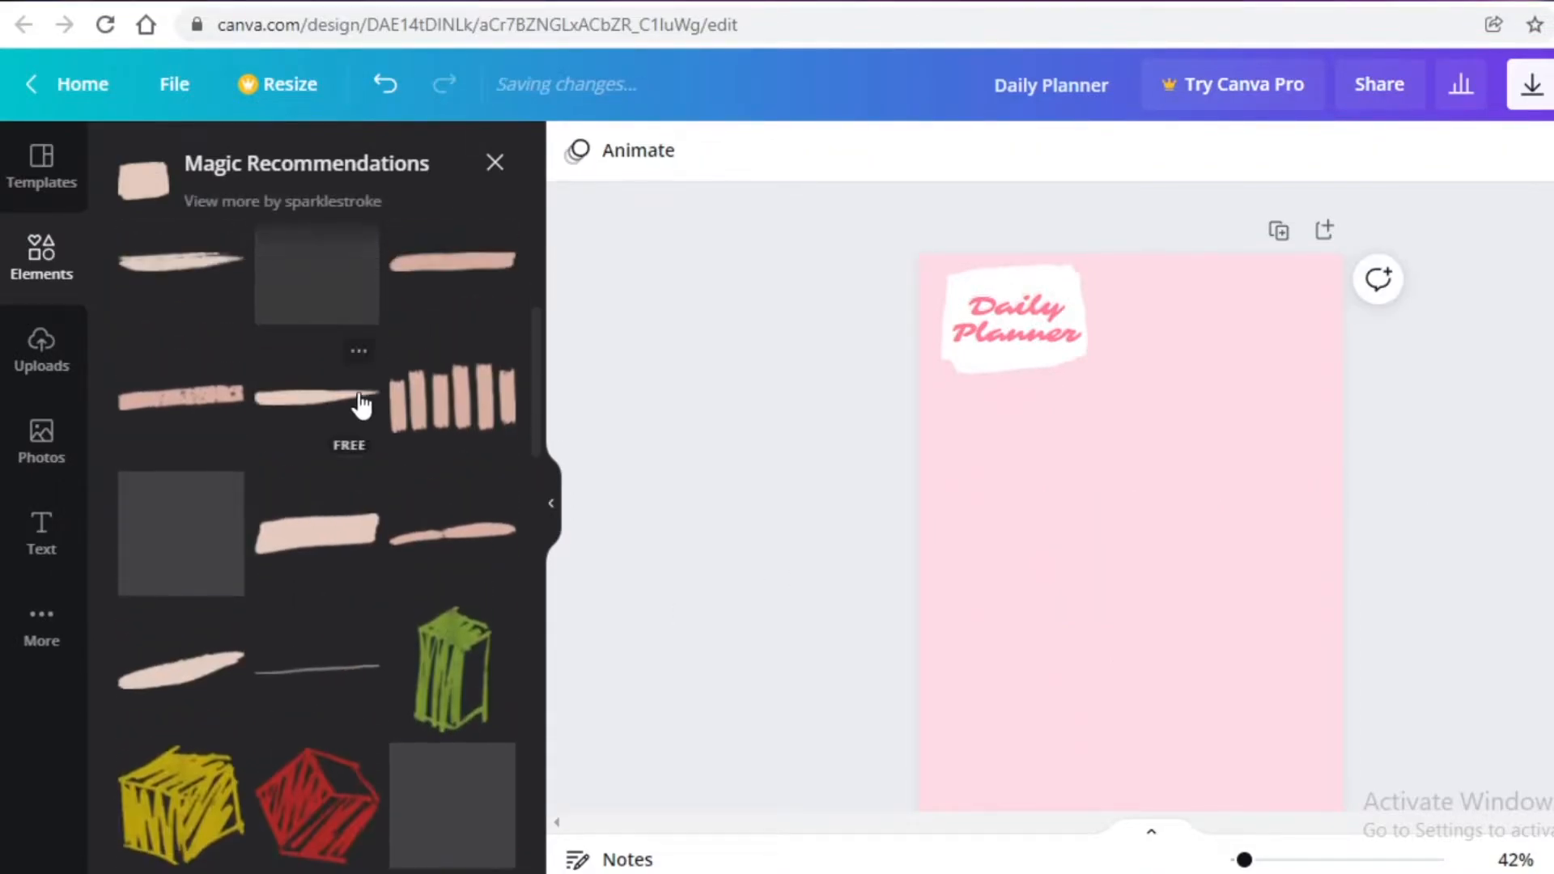
scroll(362, 429, "down", 3)
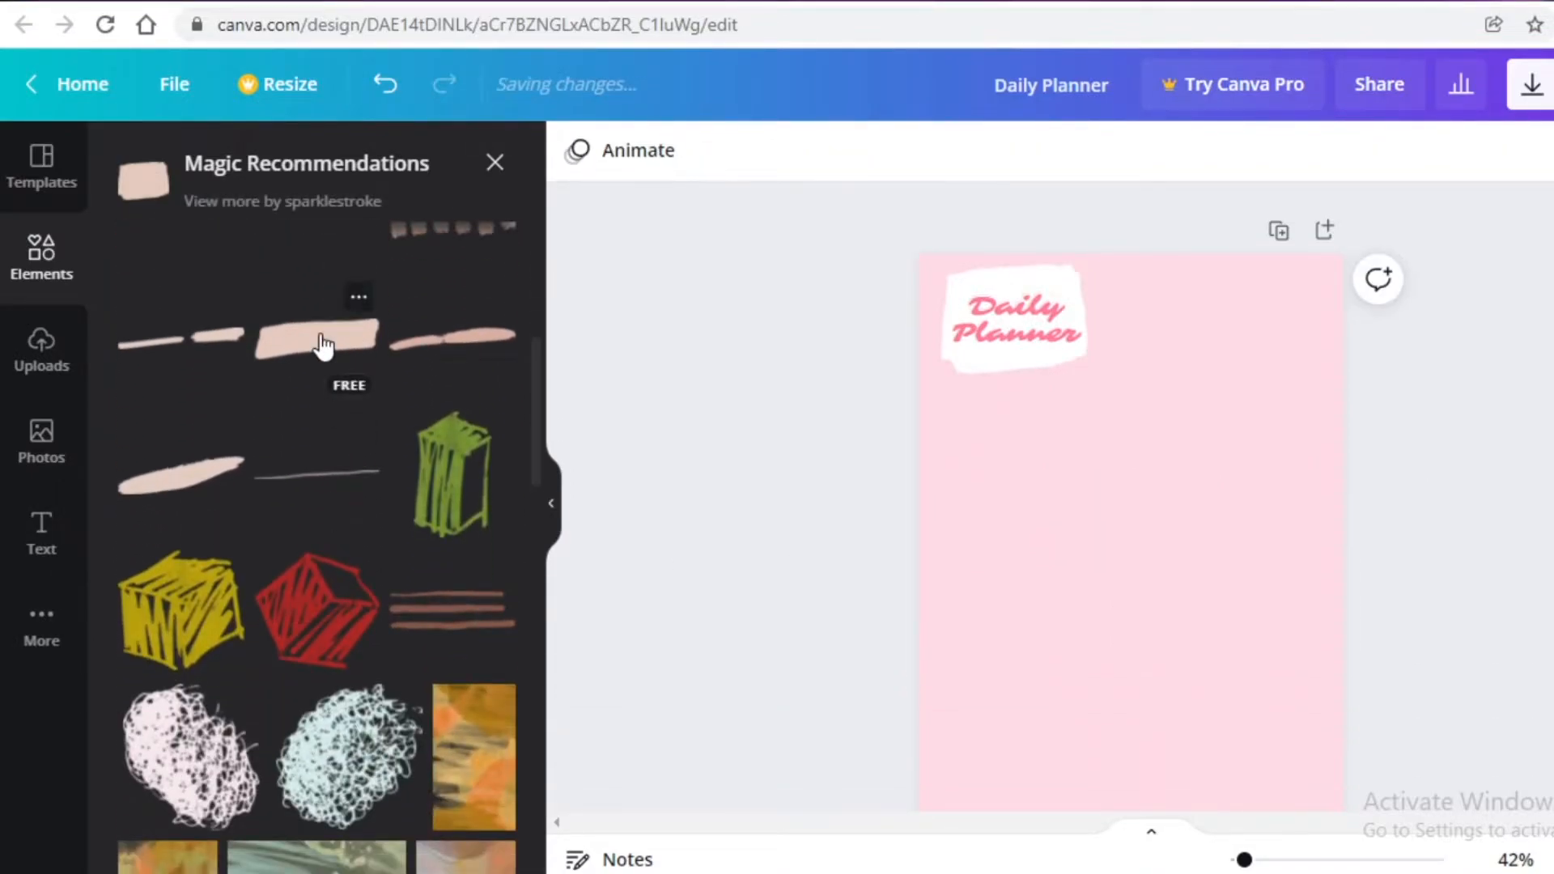
scroll(328, 357, "down", 5)
scroll(340, 710, "down", 3)
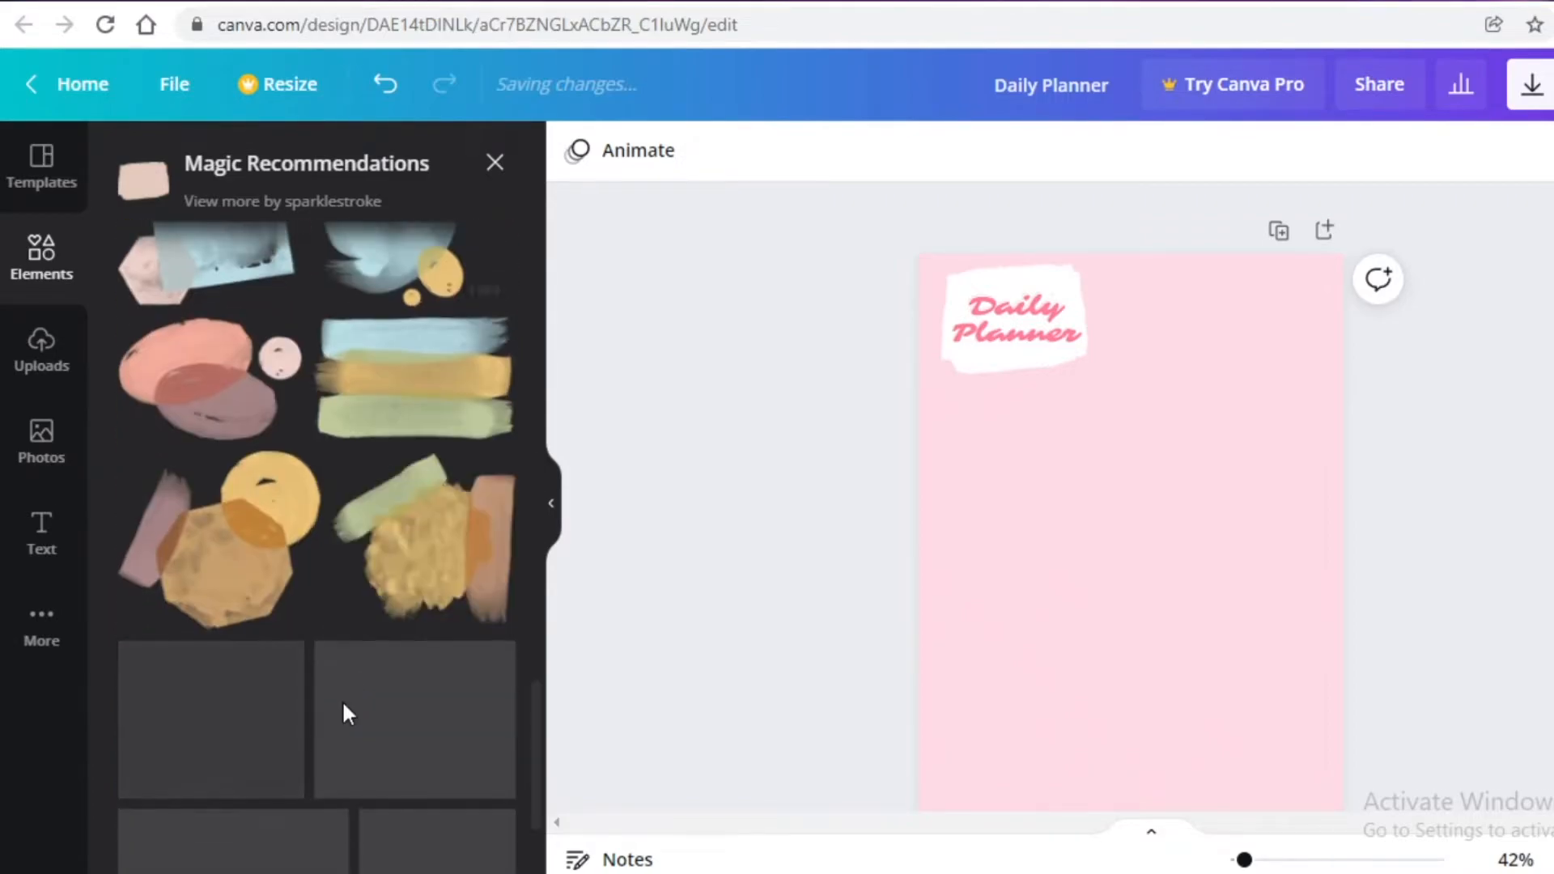
scroll(344, 719, "up", 6)
scroll(354, 729, "down", 5)
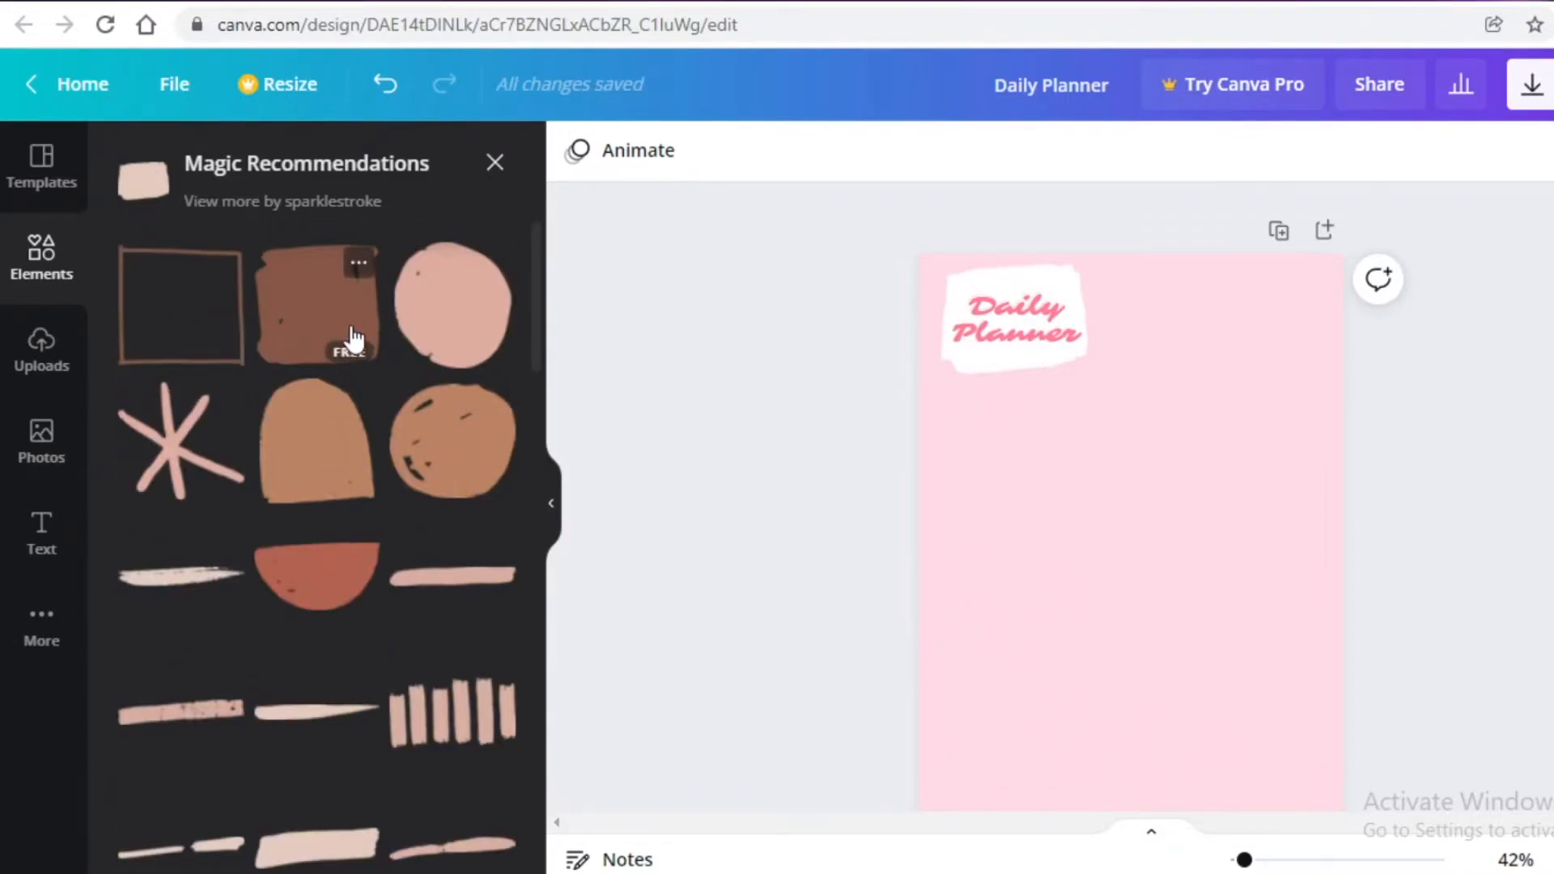
scroll(305, 527, "down", 4)
left_click(317, 466)
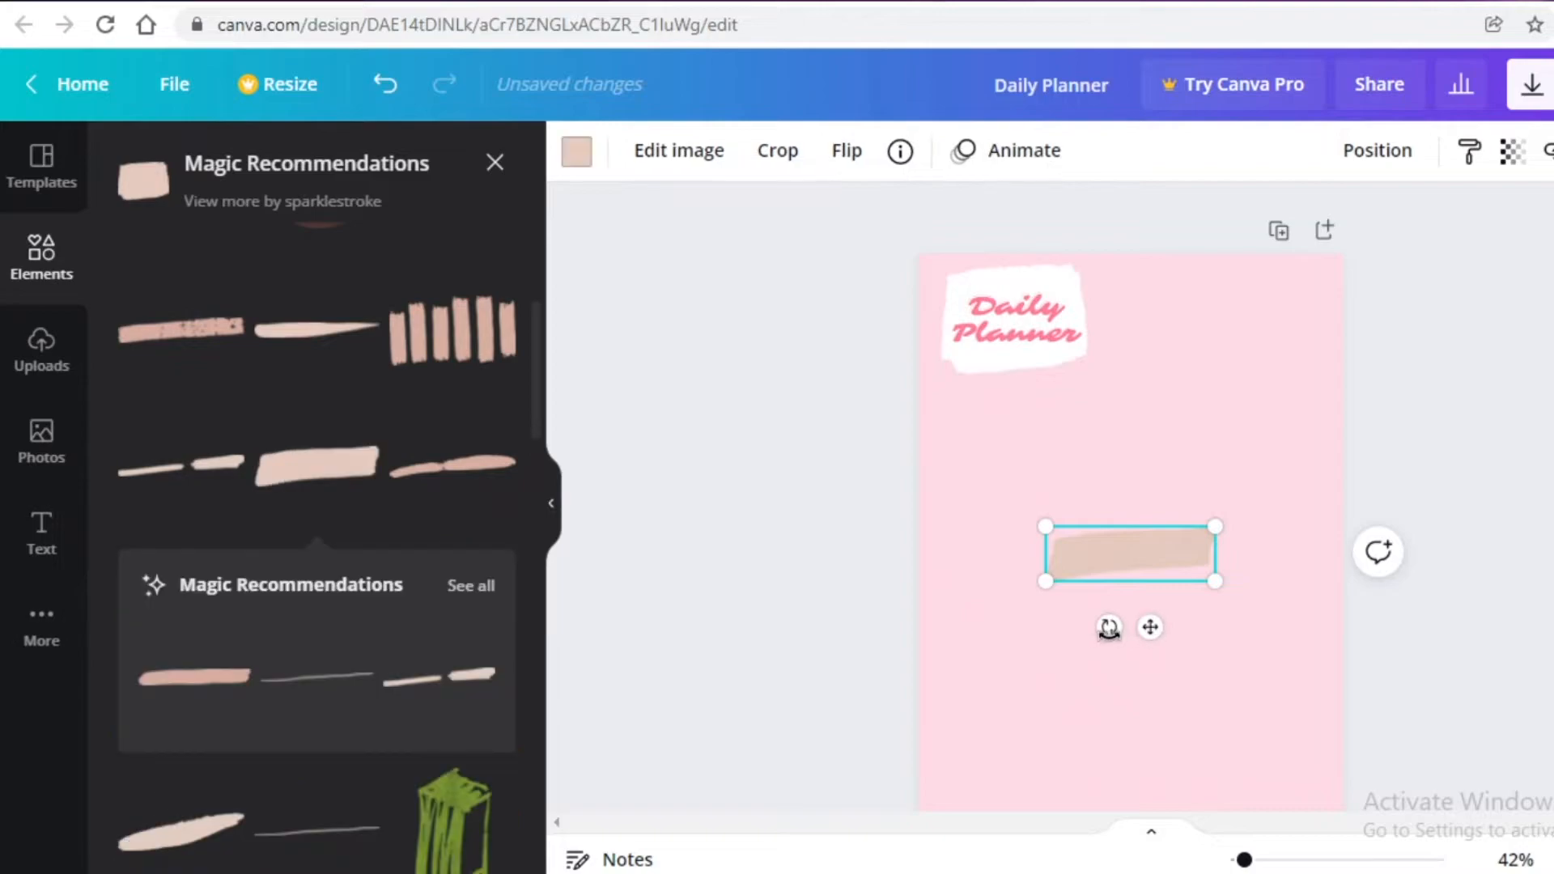
Try the beige brush-stroke rectangle turned upright and resized, and delete it from the page
mouse_move(1110, 628)
left_mouse_down()
mouse_move(1339, 635)
mouse_move(1401, 580)
mouse_move(1381, 594)
mouse_move(1389, 566)
left_mouse_up()
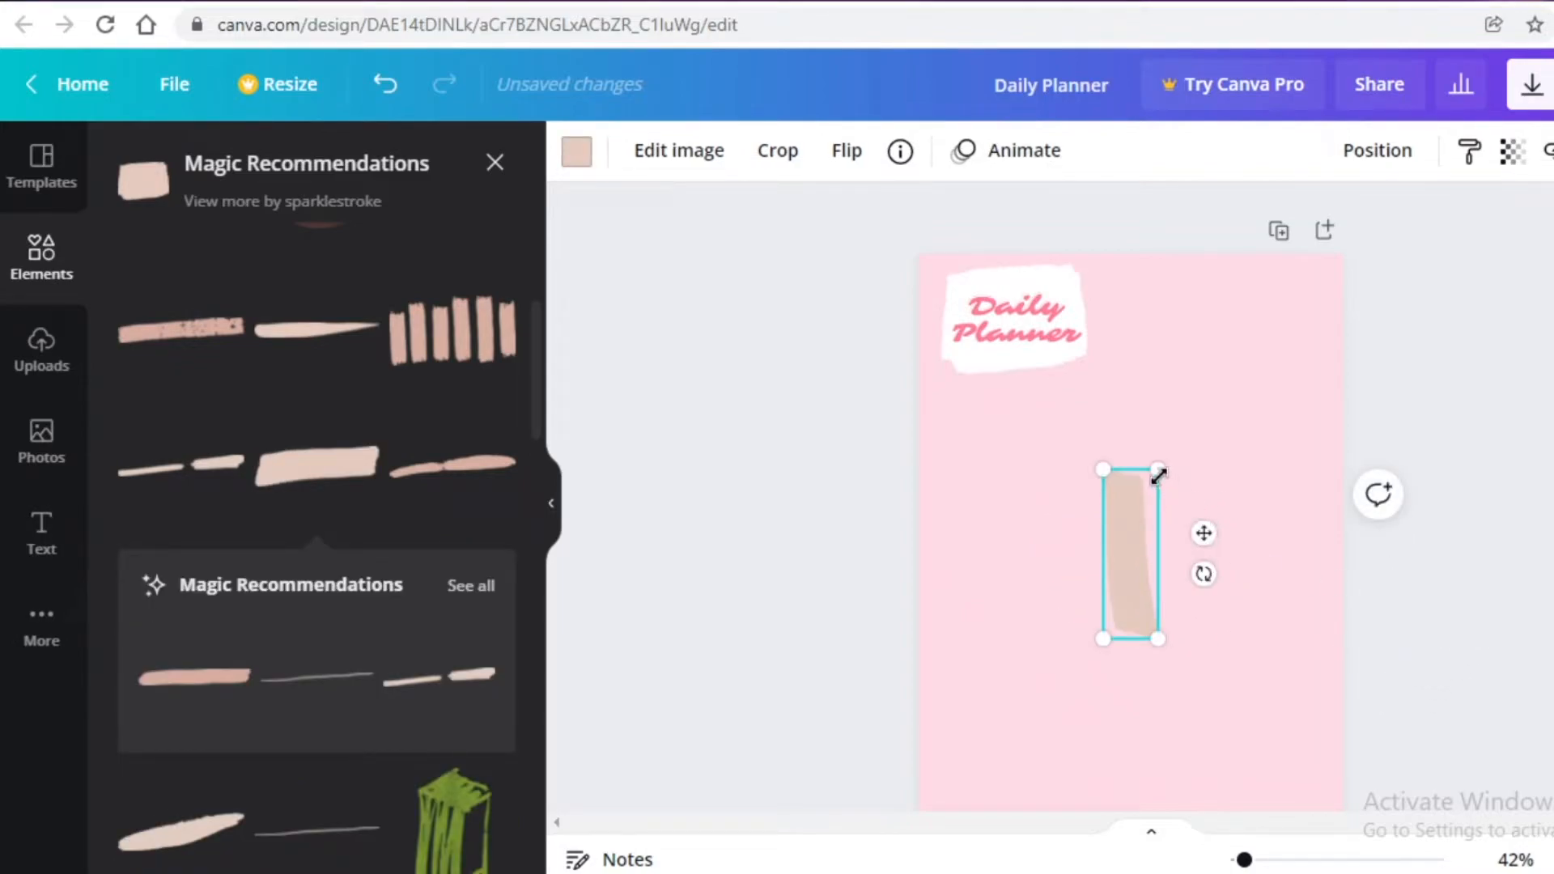
left_click_drag(1159, 478, 1522, 230)
left_click_drag(1151, 393, 1218, 567)
key("Delete")
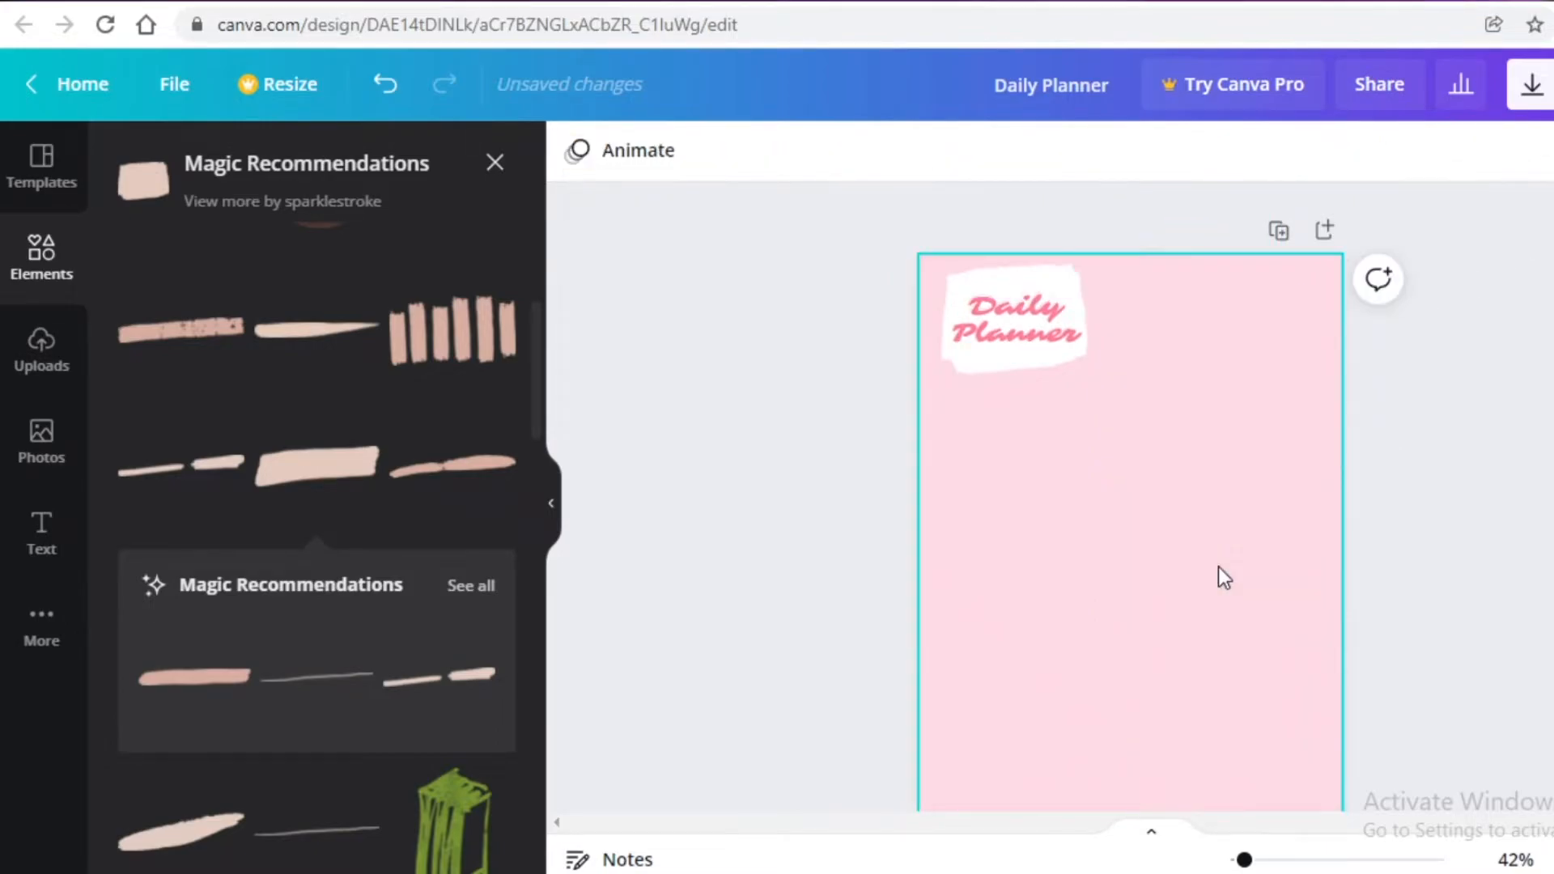
Close the recommendations and search the element graphics for "paint splash", switching to the related "Paint stroke" results
scroll(300, 595, "down", 5)
scroll(300, 595, "down", 5)
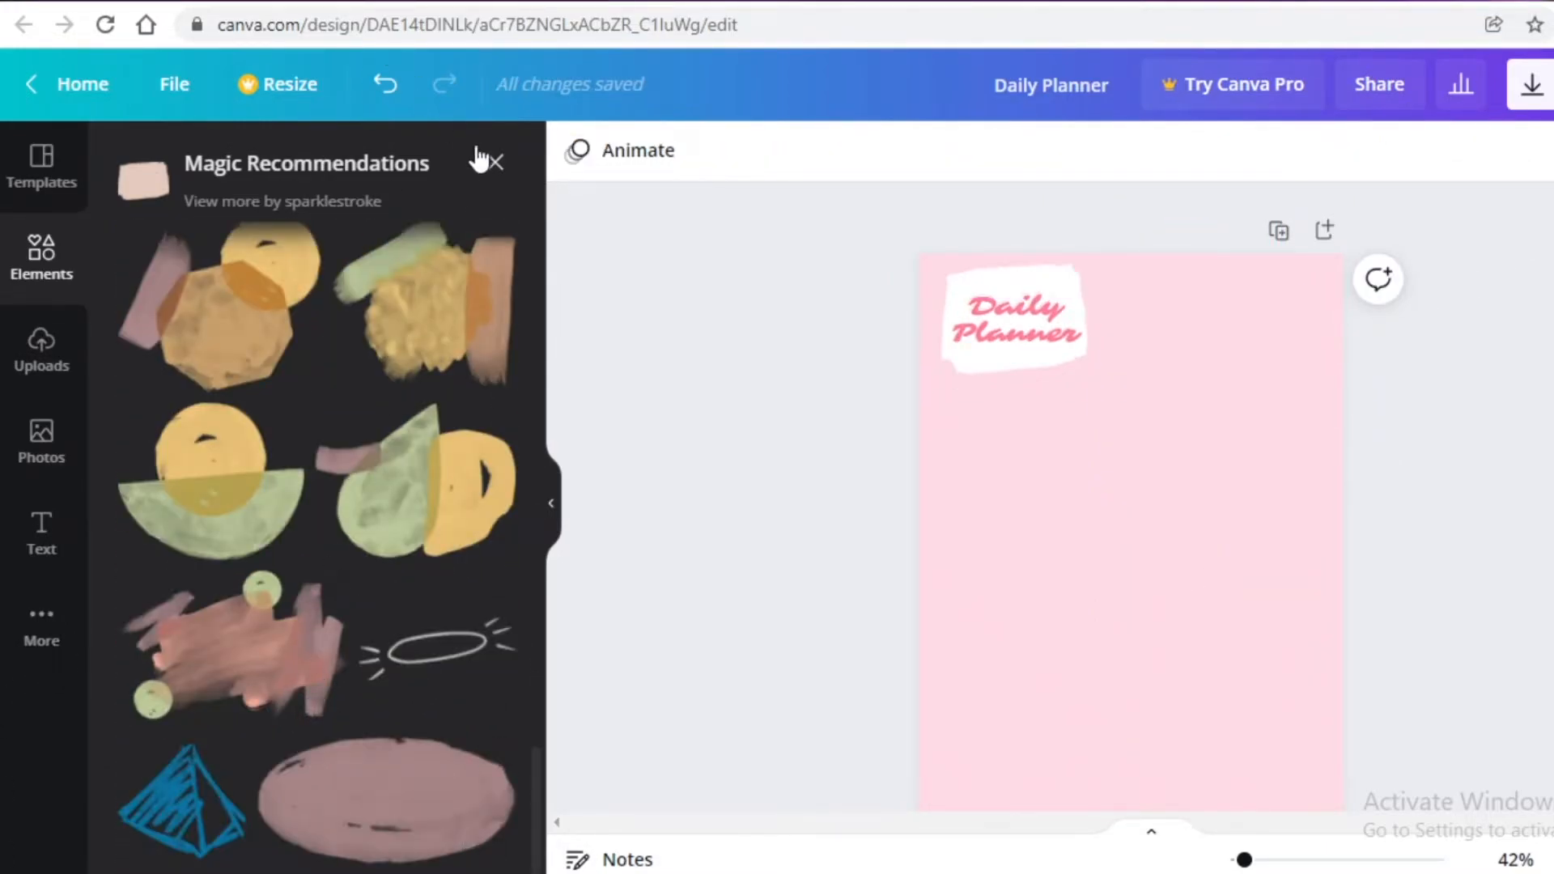
left_click(495, 162)
scroll(368, 546, "down", 5)
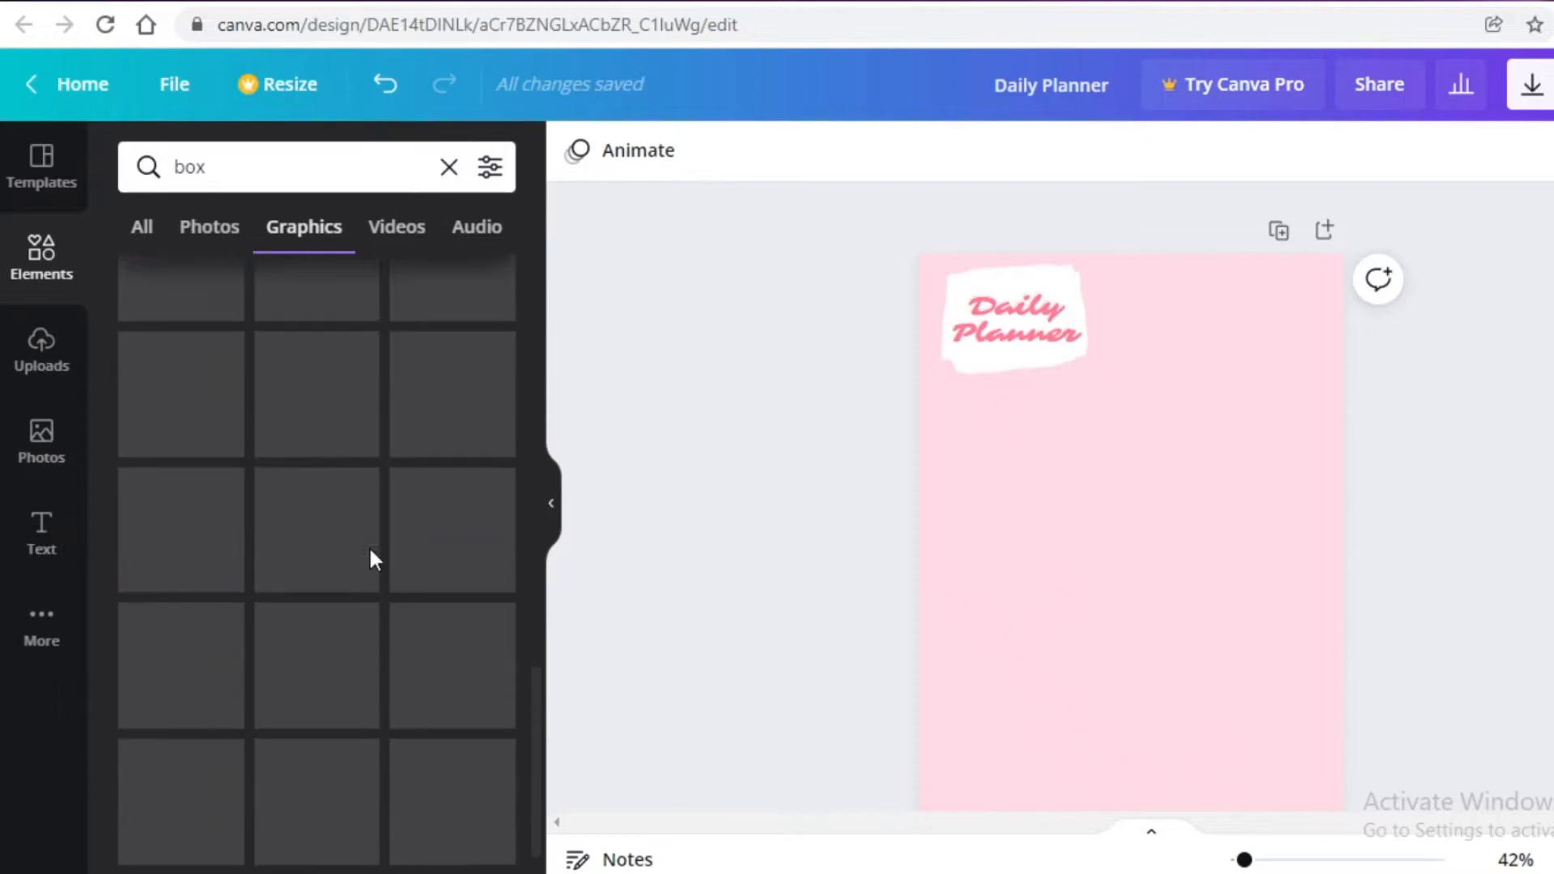
left_click(442, 170)
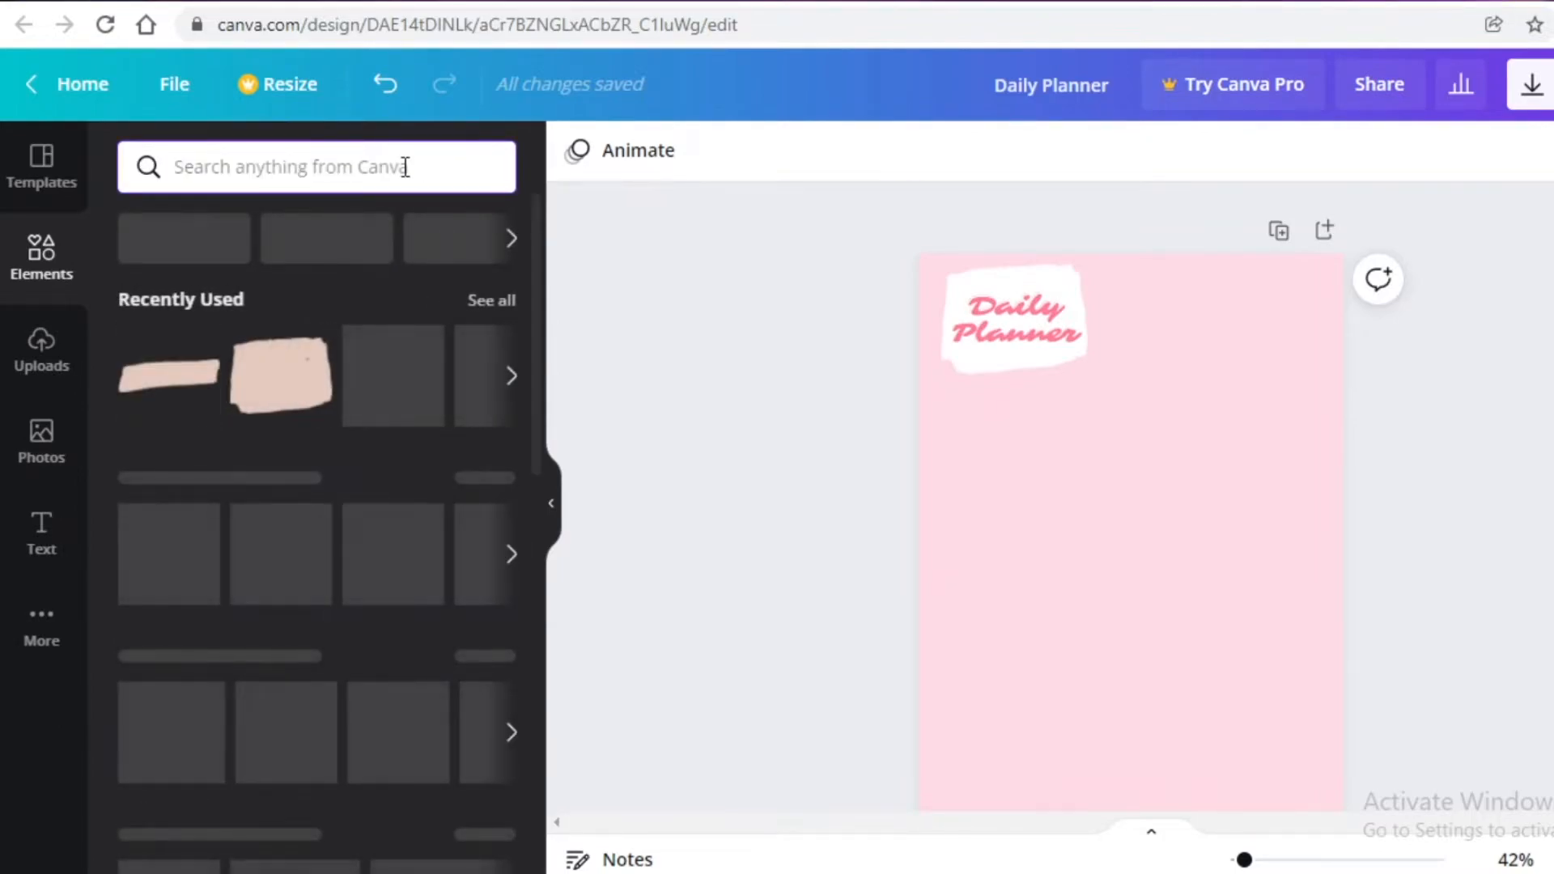
type("Pai")
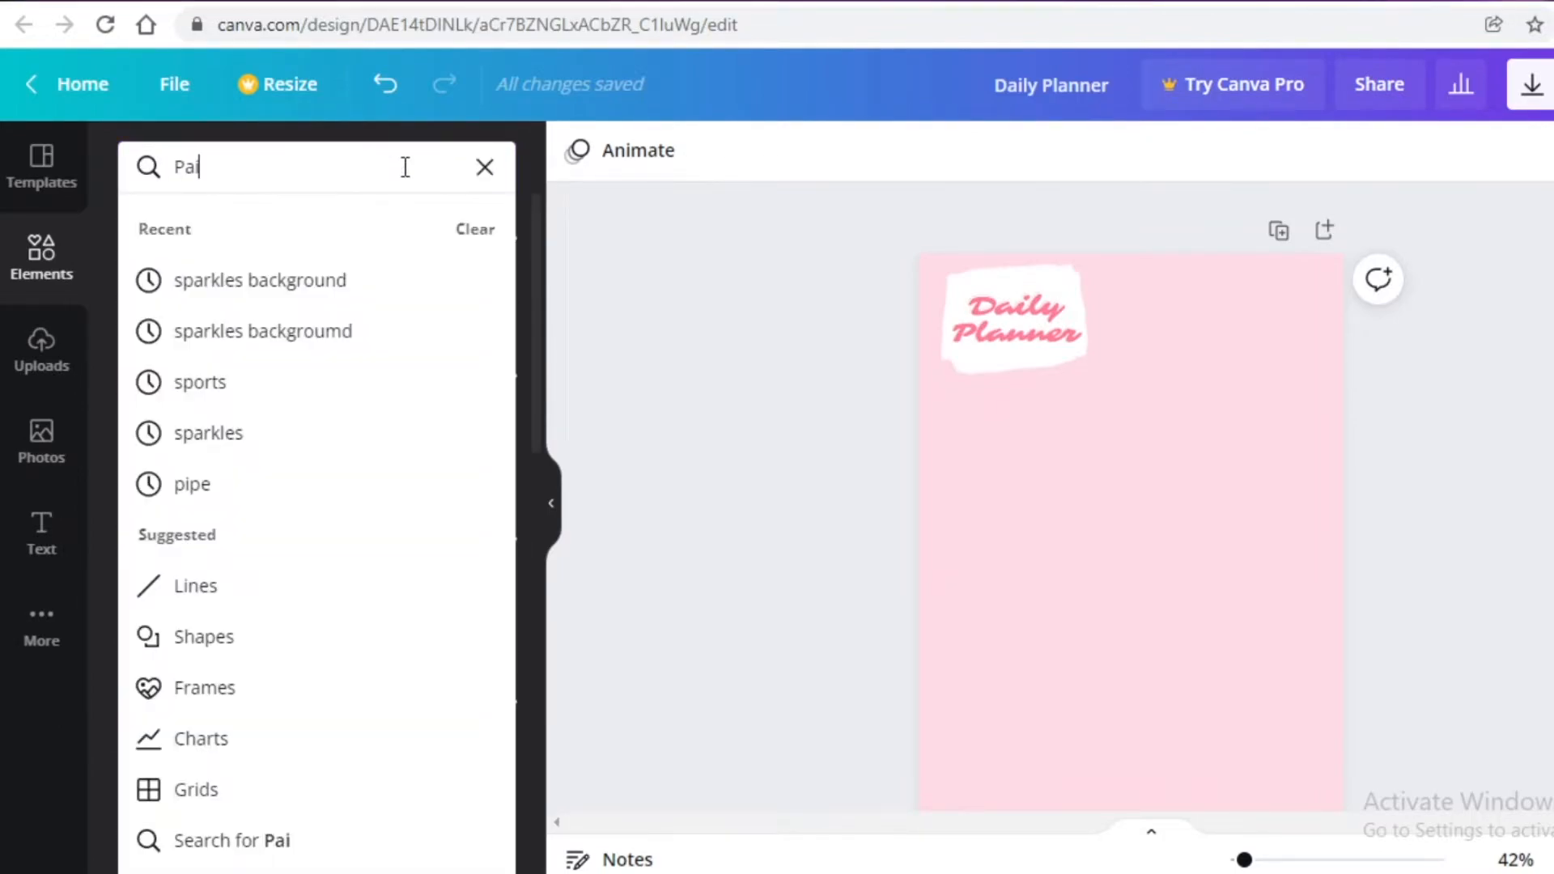
type("nt splans")
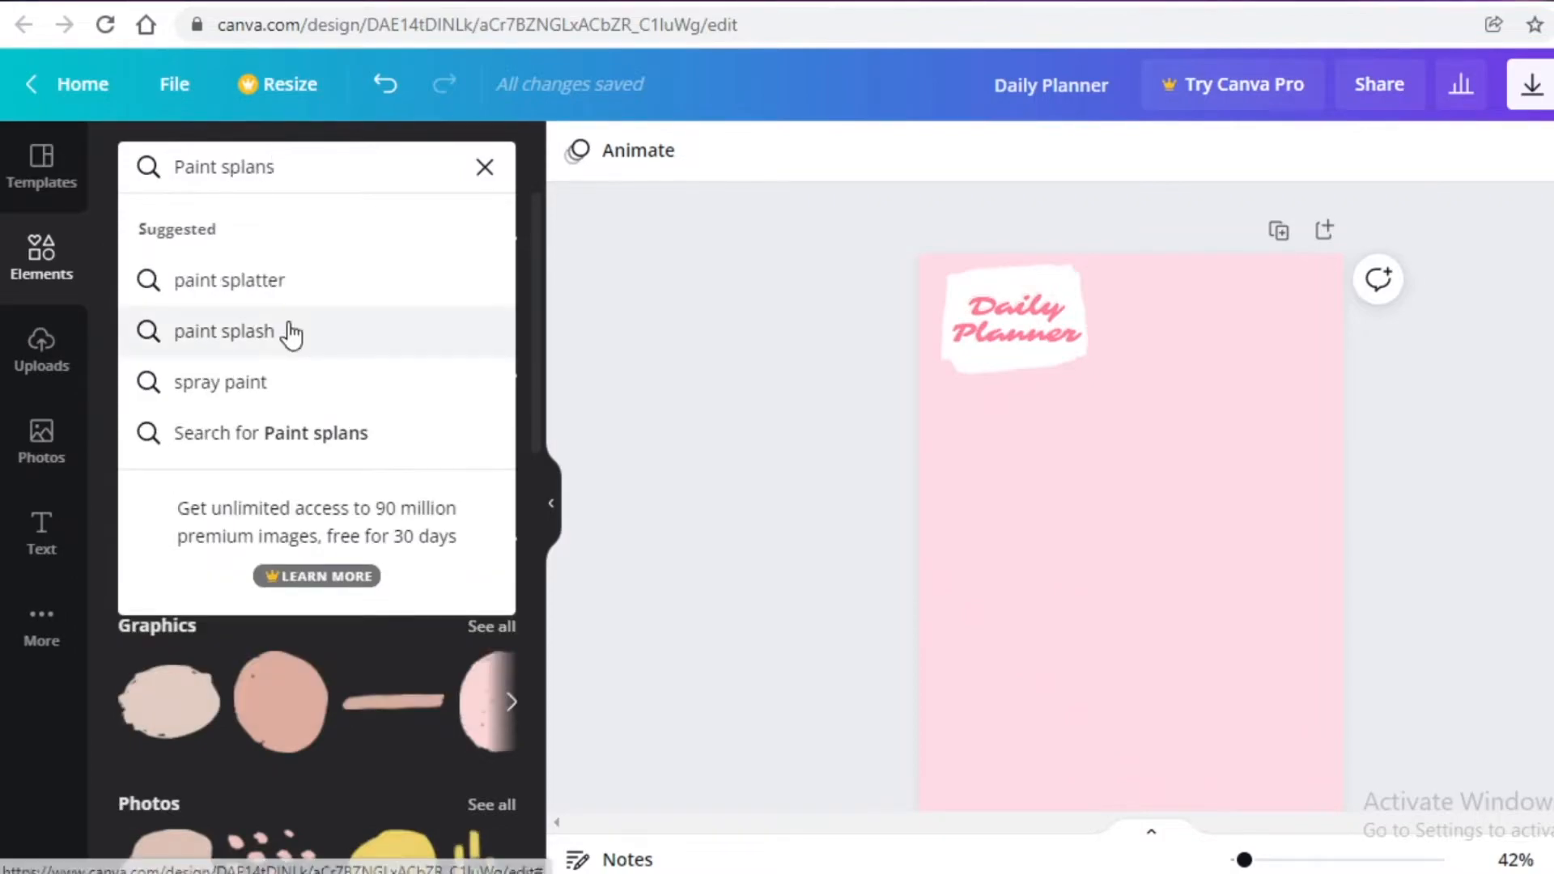
left_click(282, 332)
left_click(312, 230)
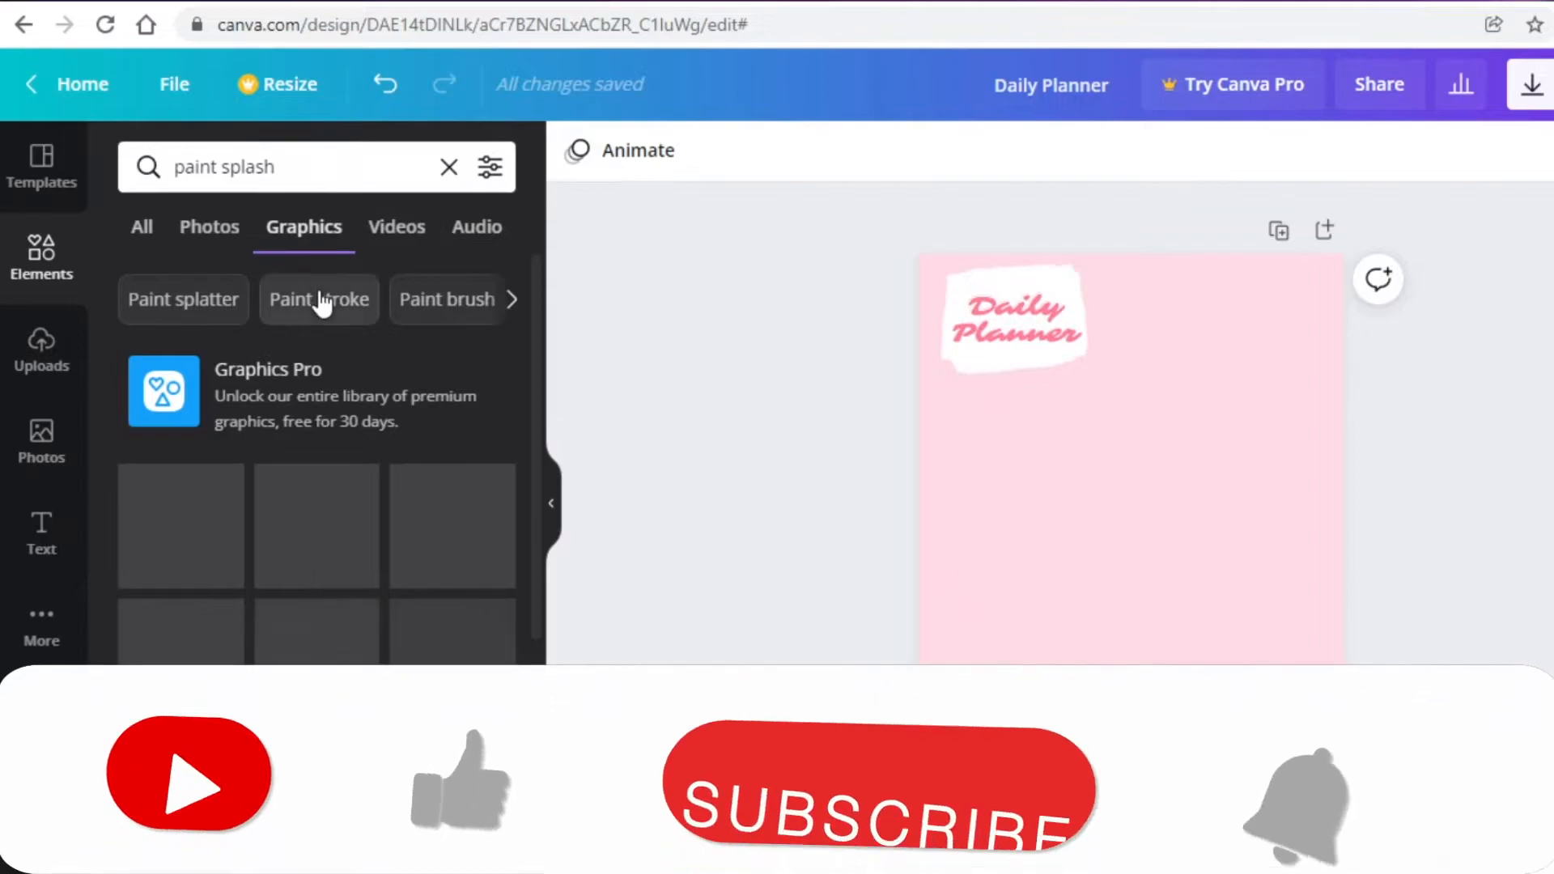
left_click(318, 300)
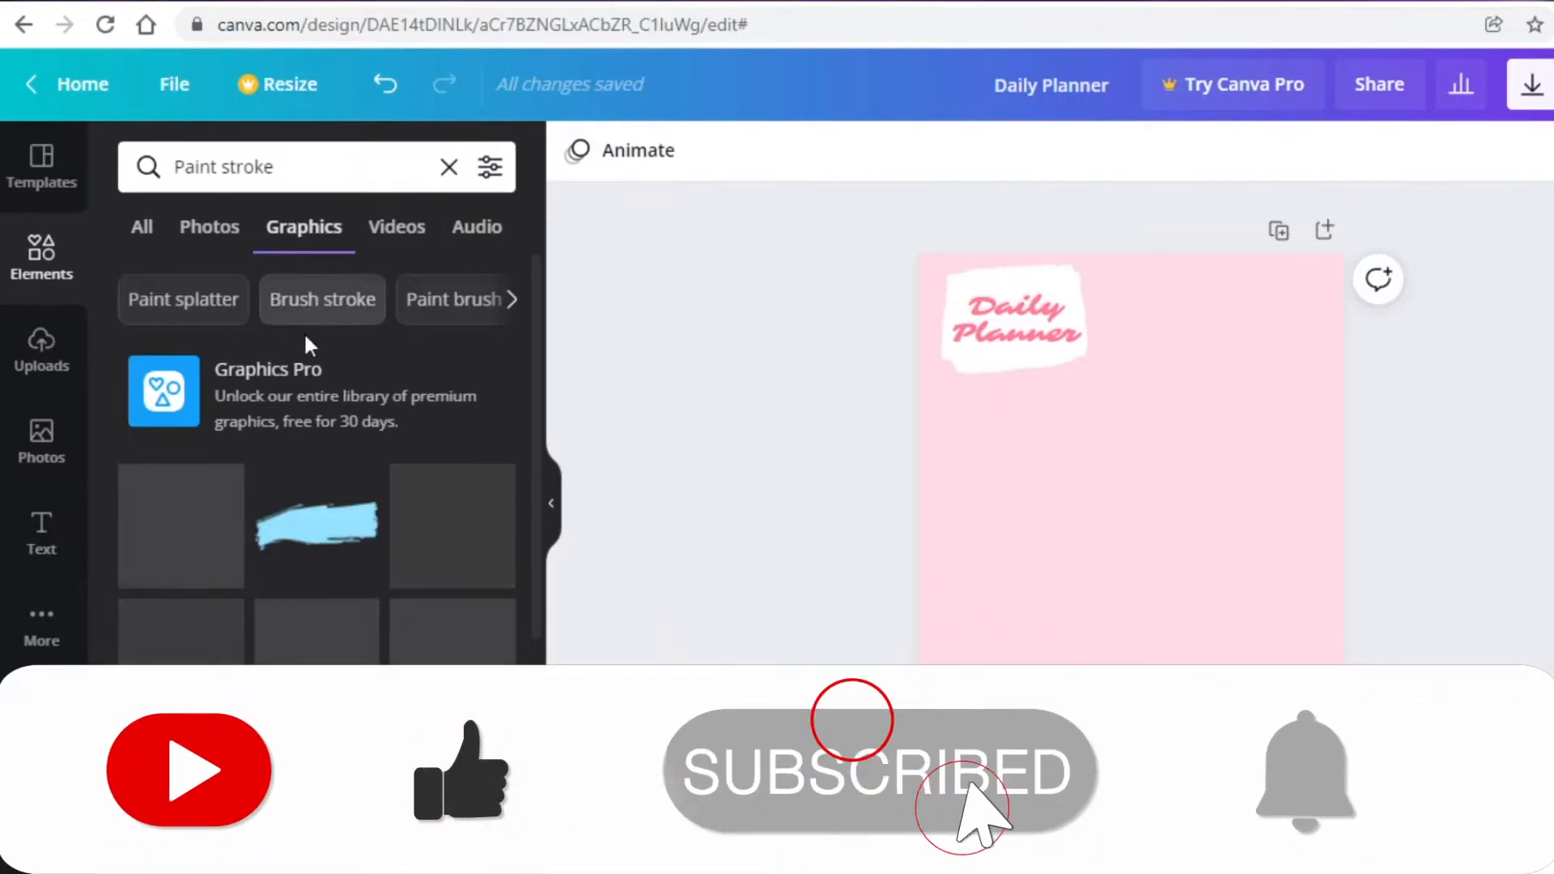
Add a paint stroke from the results, recolor it white and stand it upright as a tall box below the title
scroll(312, 405, "down", 2)
left_click(315, 518)
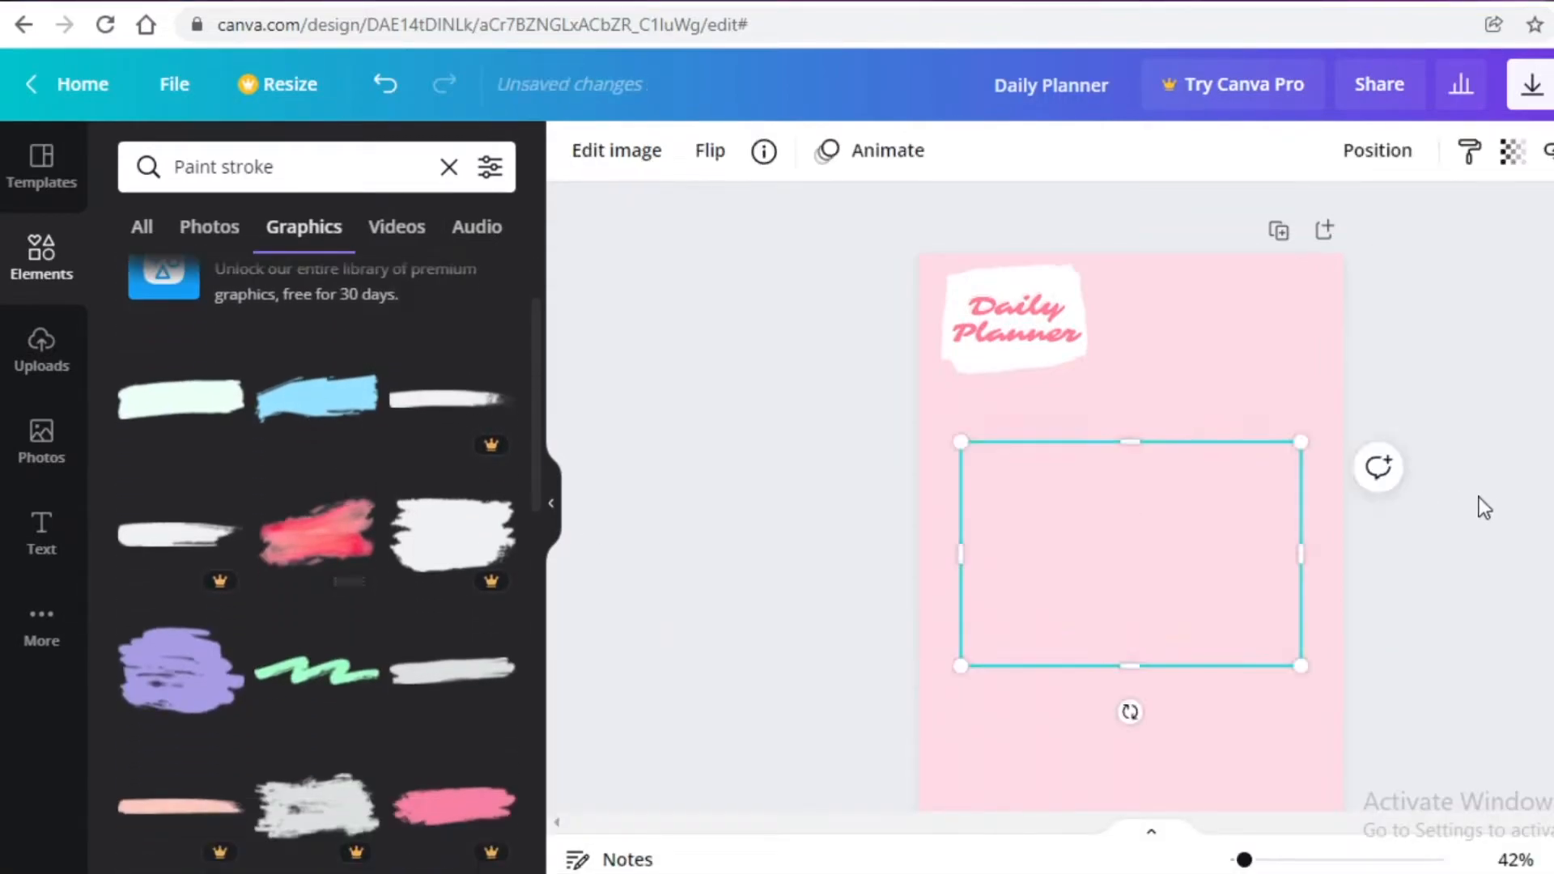
mouse_move(1043, 554)
left_mouse_down()
mouse_move(999, 514)
mouse_move(1117, 507)
mouse_move(1037, 508)
mouse_move(1013, 526)
mouse_move(1065, 569)
left_mouse_up()
mouse_move(1164, 753)
left_mouse_down()
mouse_move(1449, 579)
mouse_move(1455, 605)
left_mouse_up()
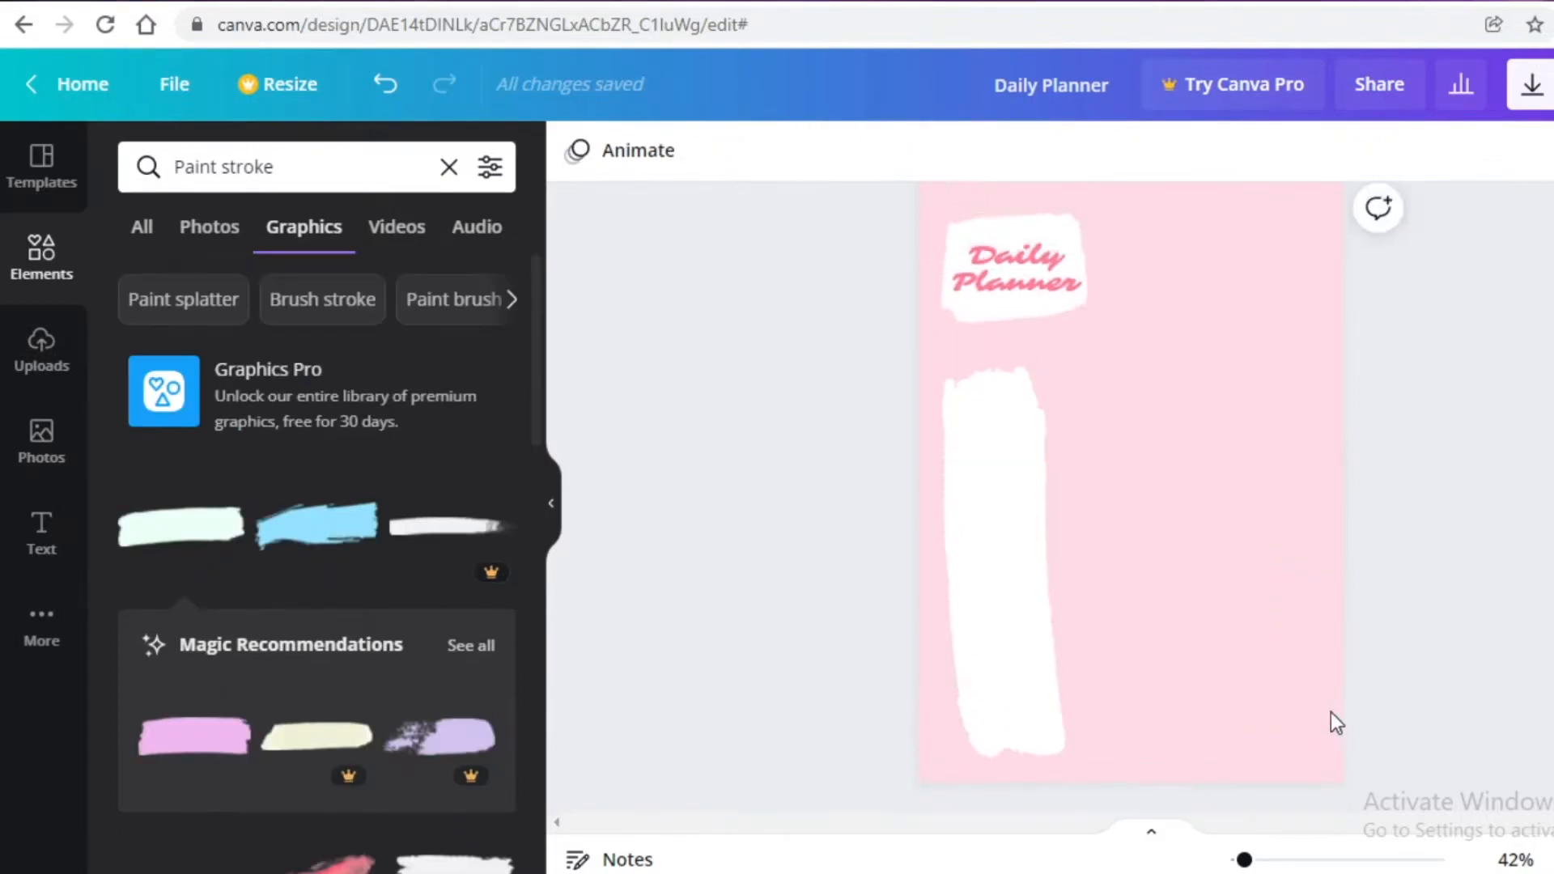
left_click(1028, 547)
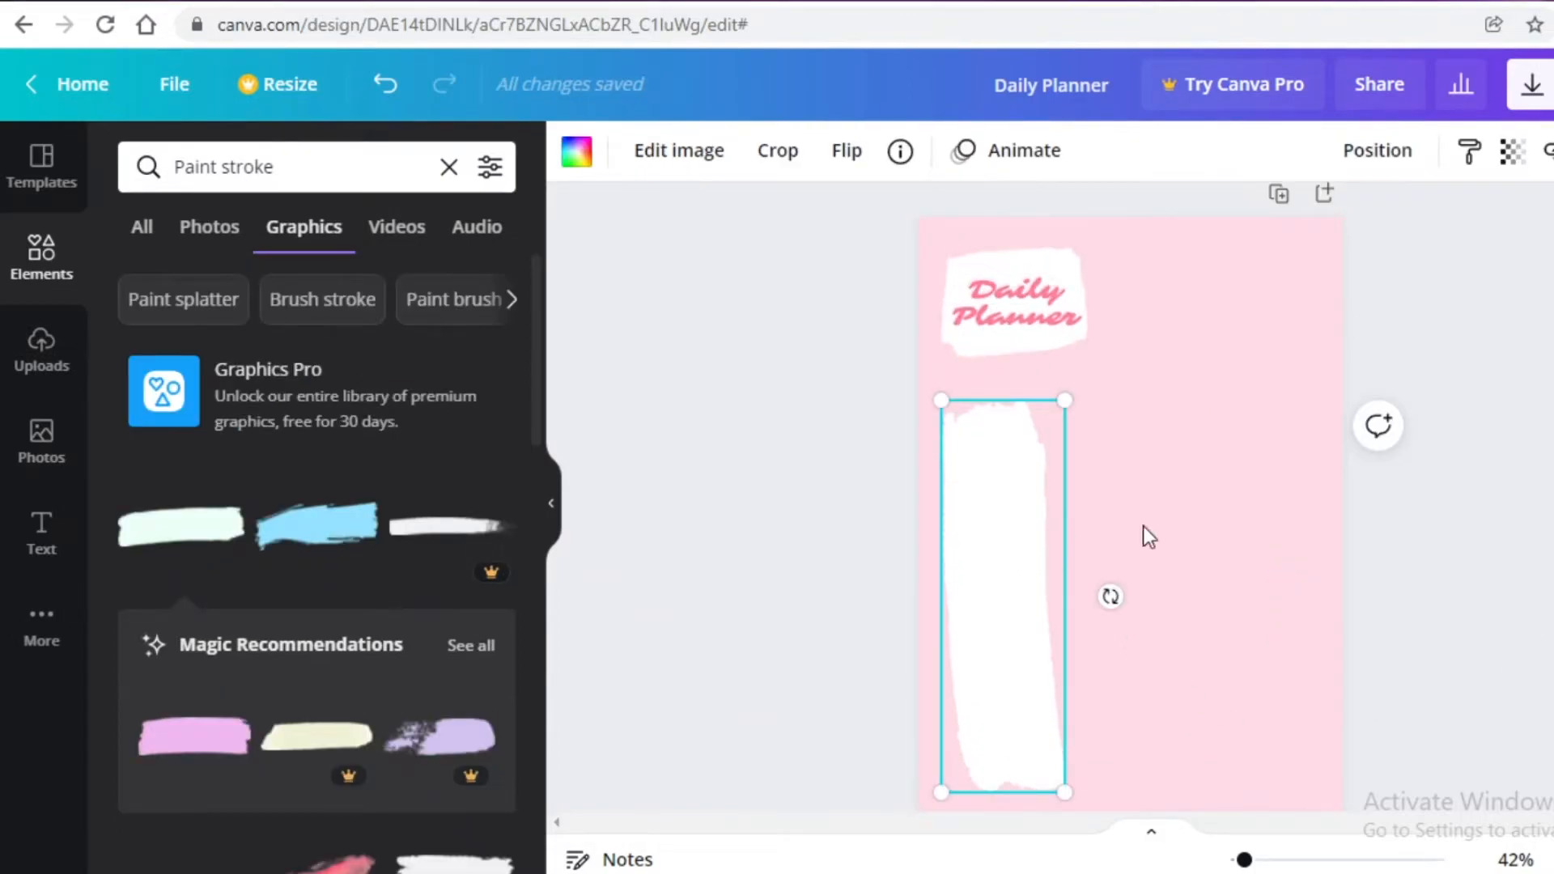
scroll(1427, 494, "down", 3)
scroll(998, 567, "up", 4)
scroll(961, 565, "down", 2)
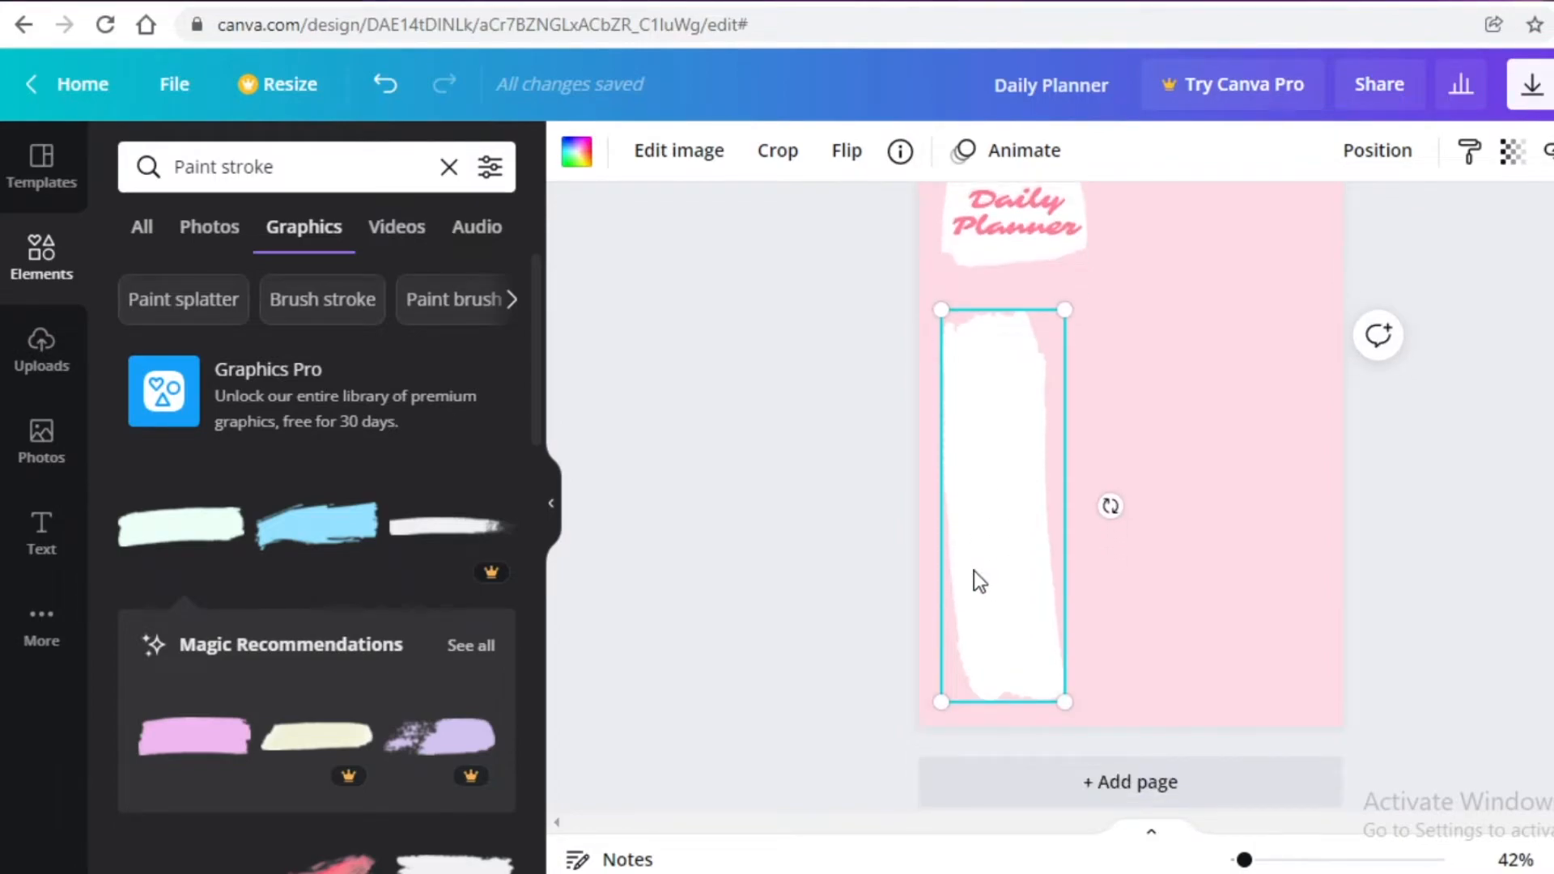
Duplicate the tall white stroke and place the copy overlapping its right side, level with the original, to widen the box
left_click_drag(974, 571, 1050, 536)
double_click(1051, 538)
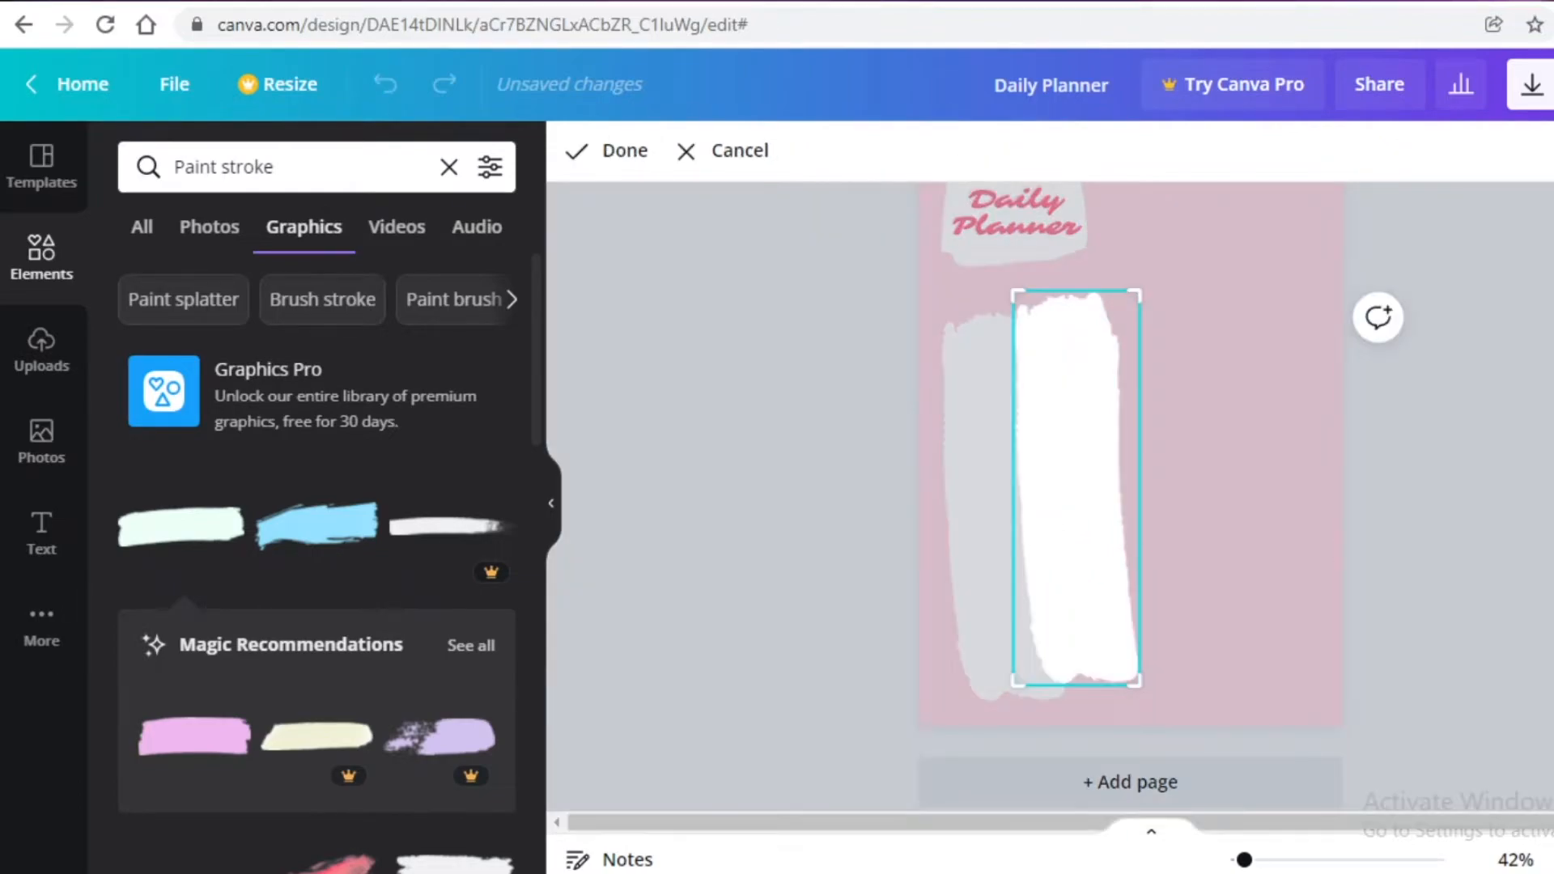
left_click(1346, 474)
left_click(1072, 469)
mouse_move(1071, 469)
left_mouse_down()
mouse_move(961, 476)
mouse_move(1090, 455)
mouse_move(1085, 472)
left_mouse_up()
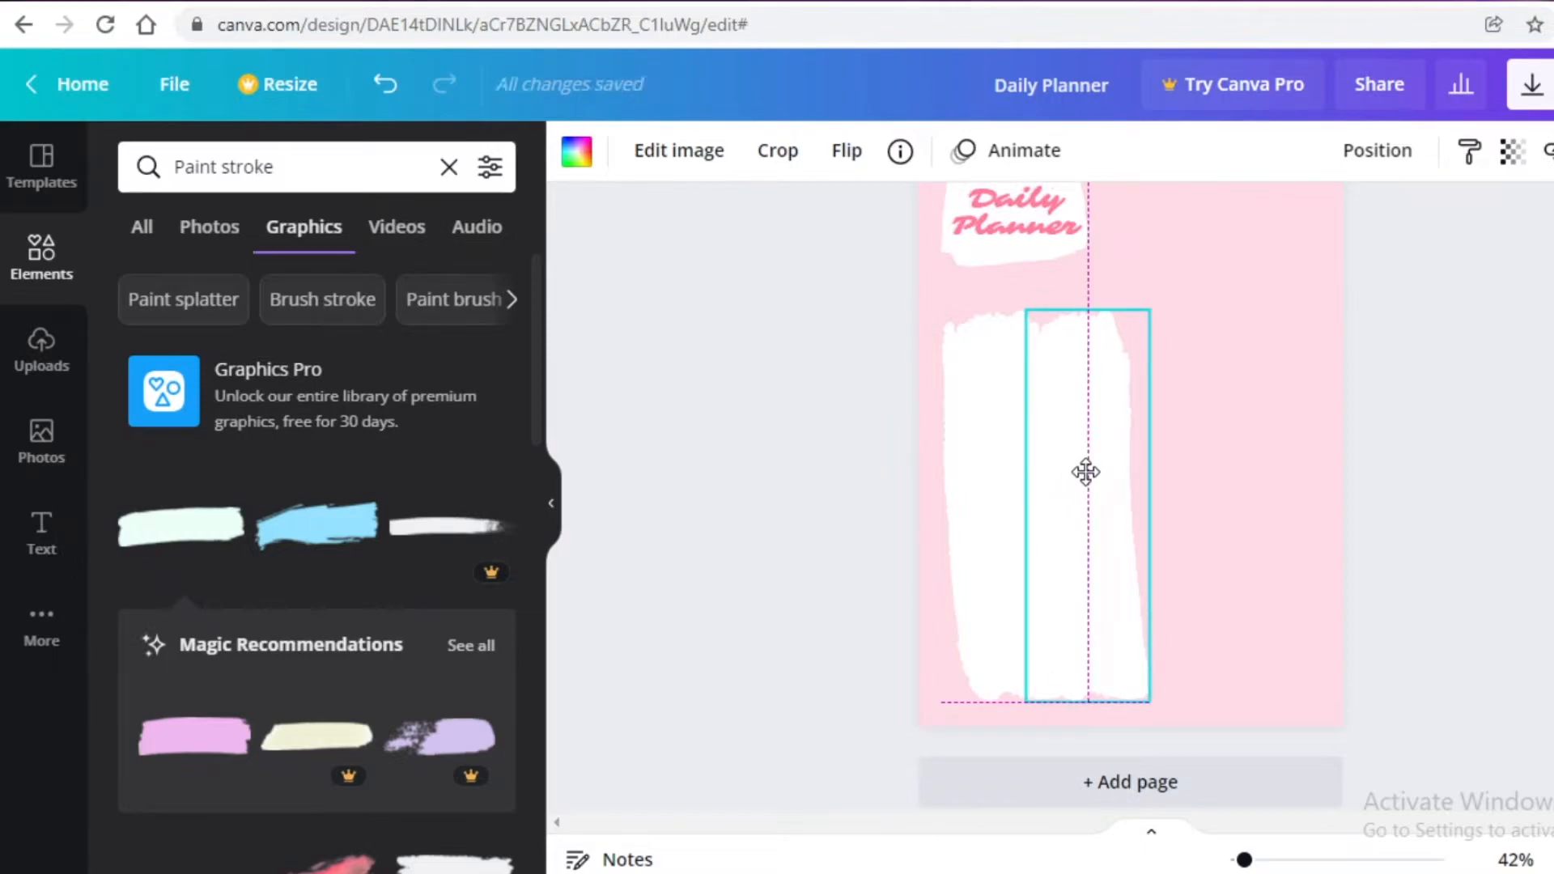
left_click(1499, 430)
left_click(1086, 496)
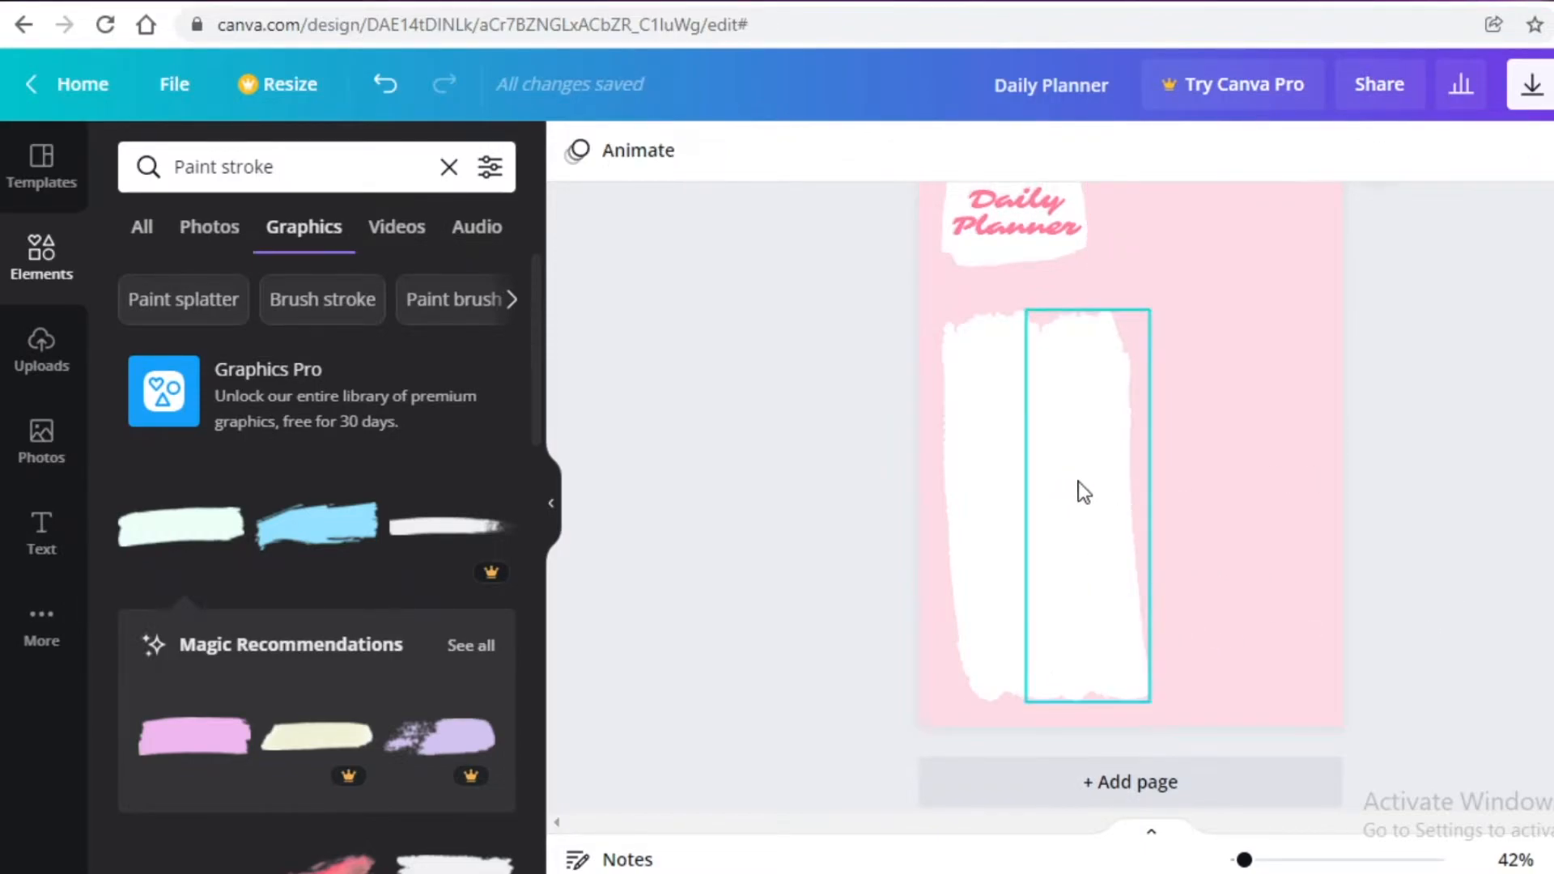
scroll(1547, 544, "up", 2)
left_click(1544, 544)
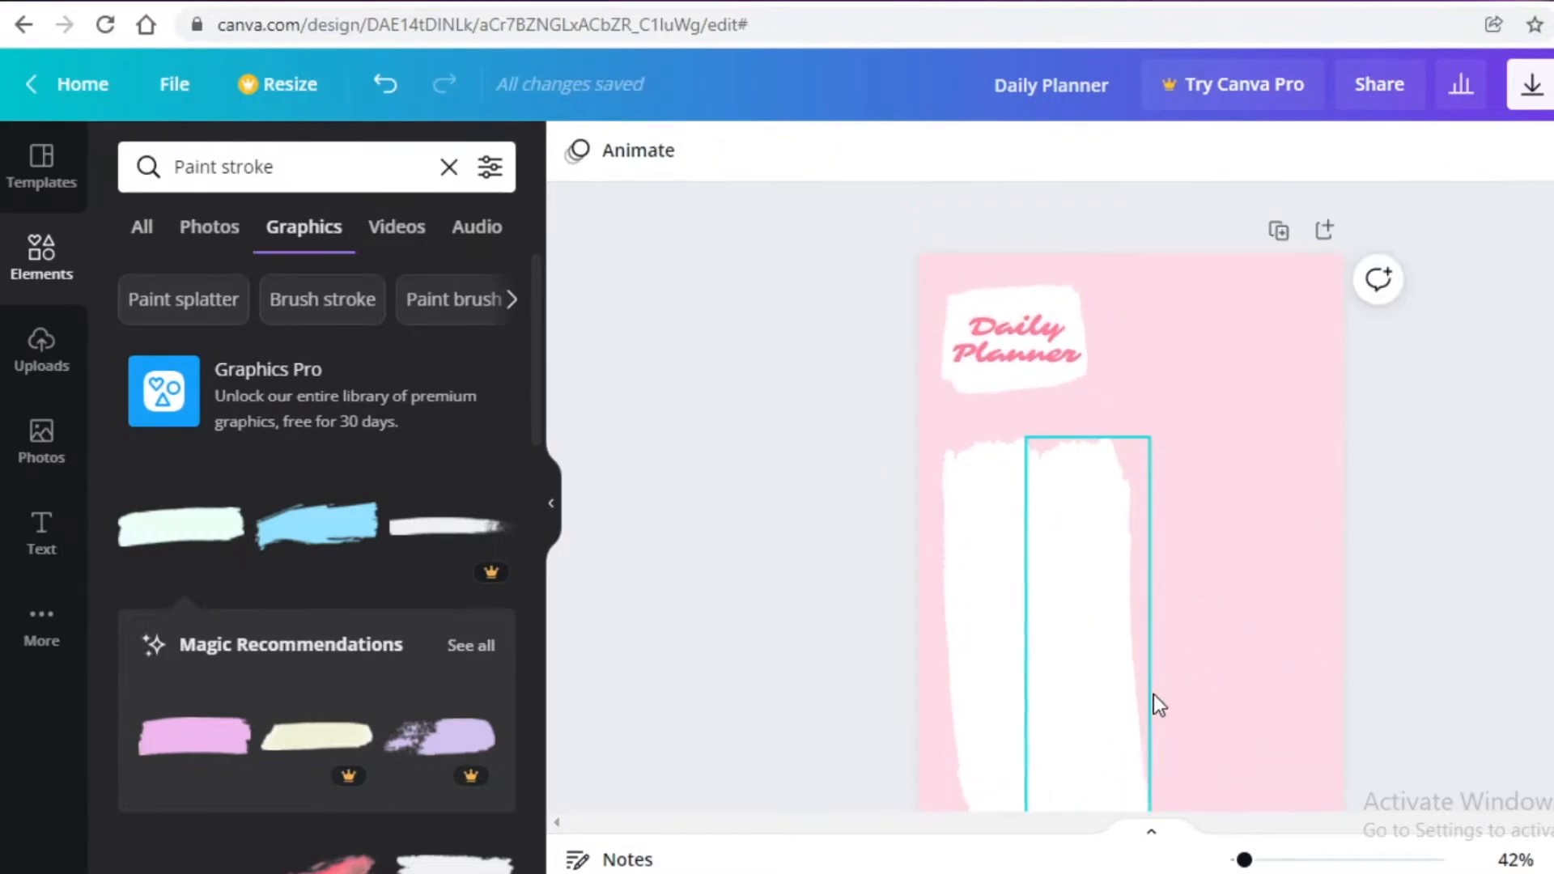
scroll(1020, 692, "down", 2)
left_click_drag(966, 670, 965, 669)
left_click(1183, 531)
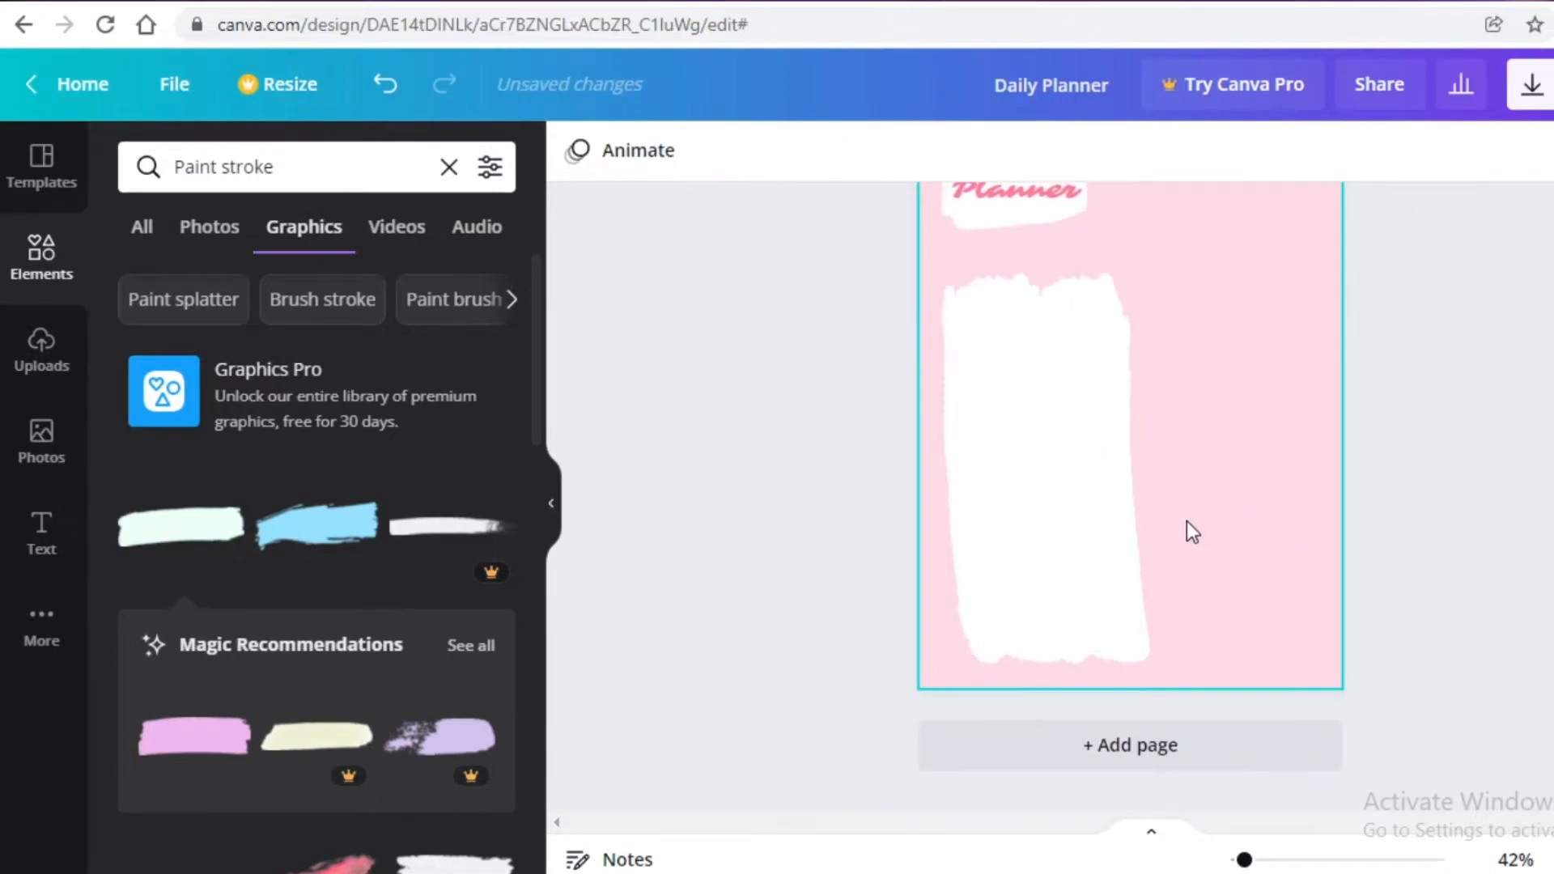
Select both tall white strokes together and rotate them slightly clockwise to straighten the box
left_click_drag(1182, 497, 947, 450)
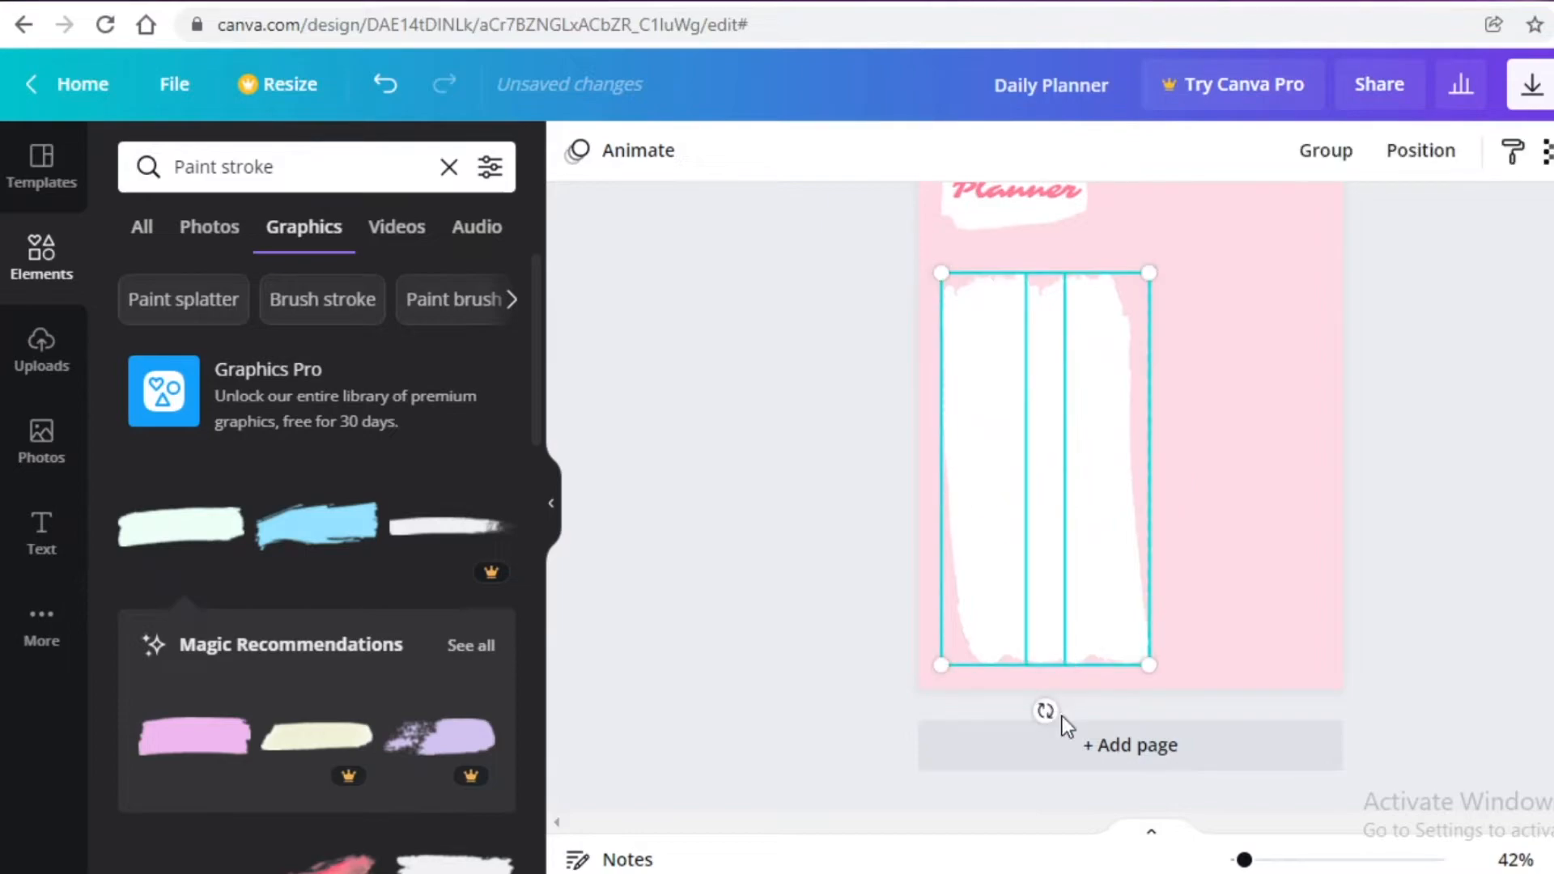
left_click_drag(1044, 710, 1040, 709)
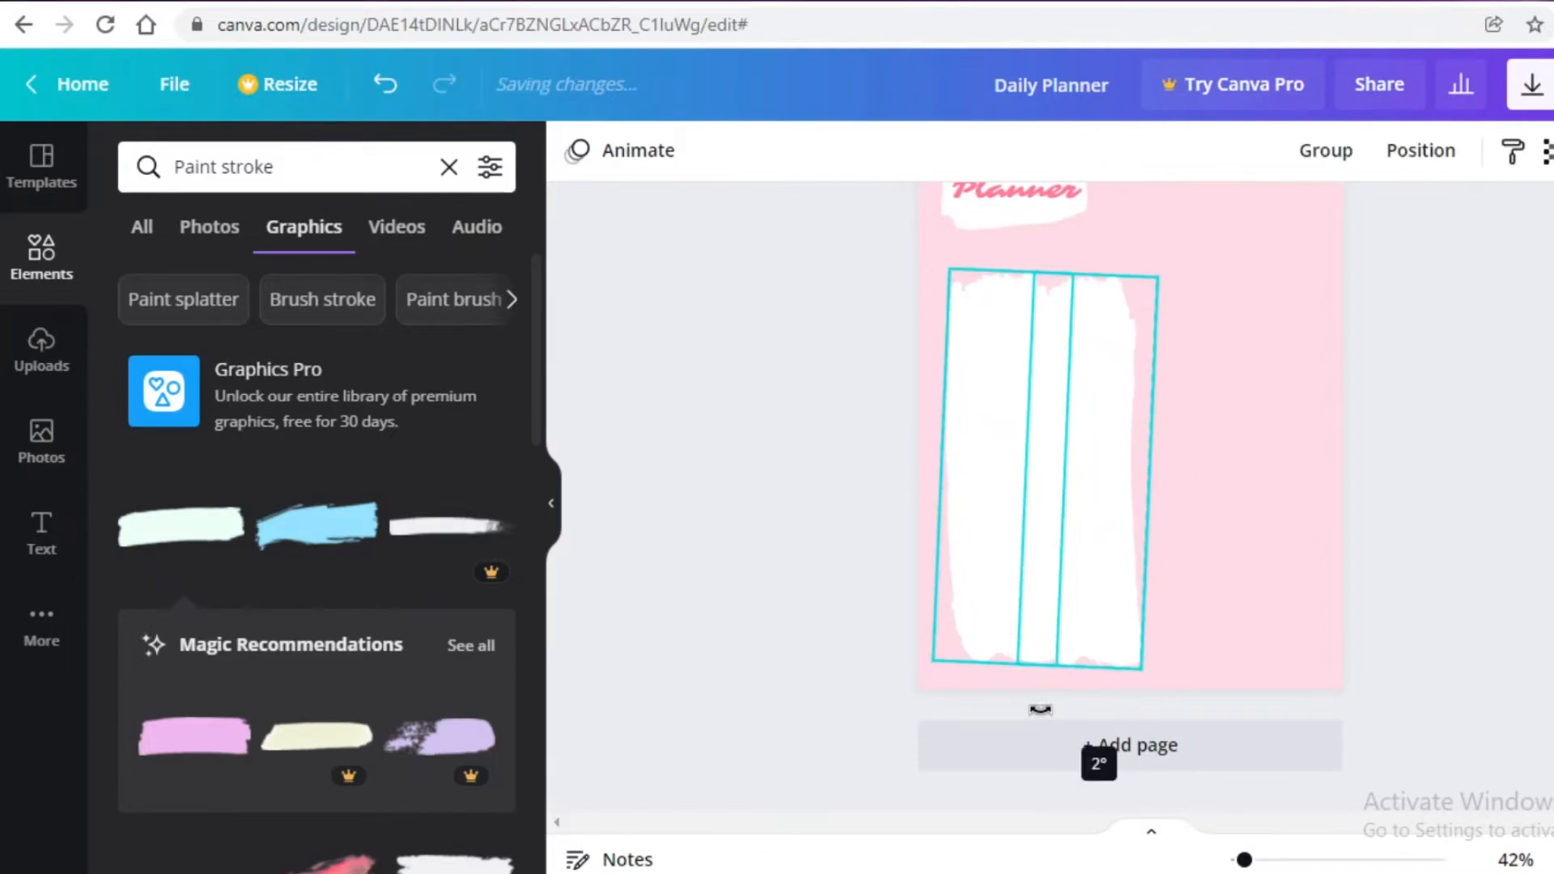
left_click_drag(1040, 710, 1044, 709)
left_click(1038, 706)
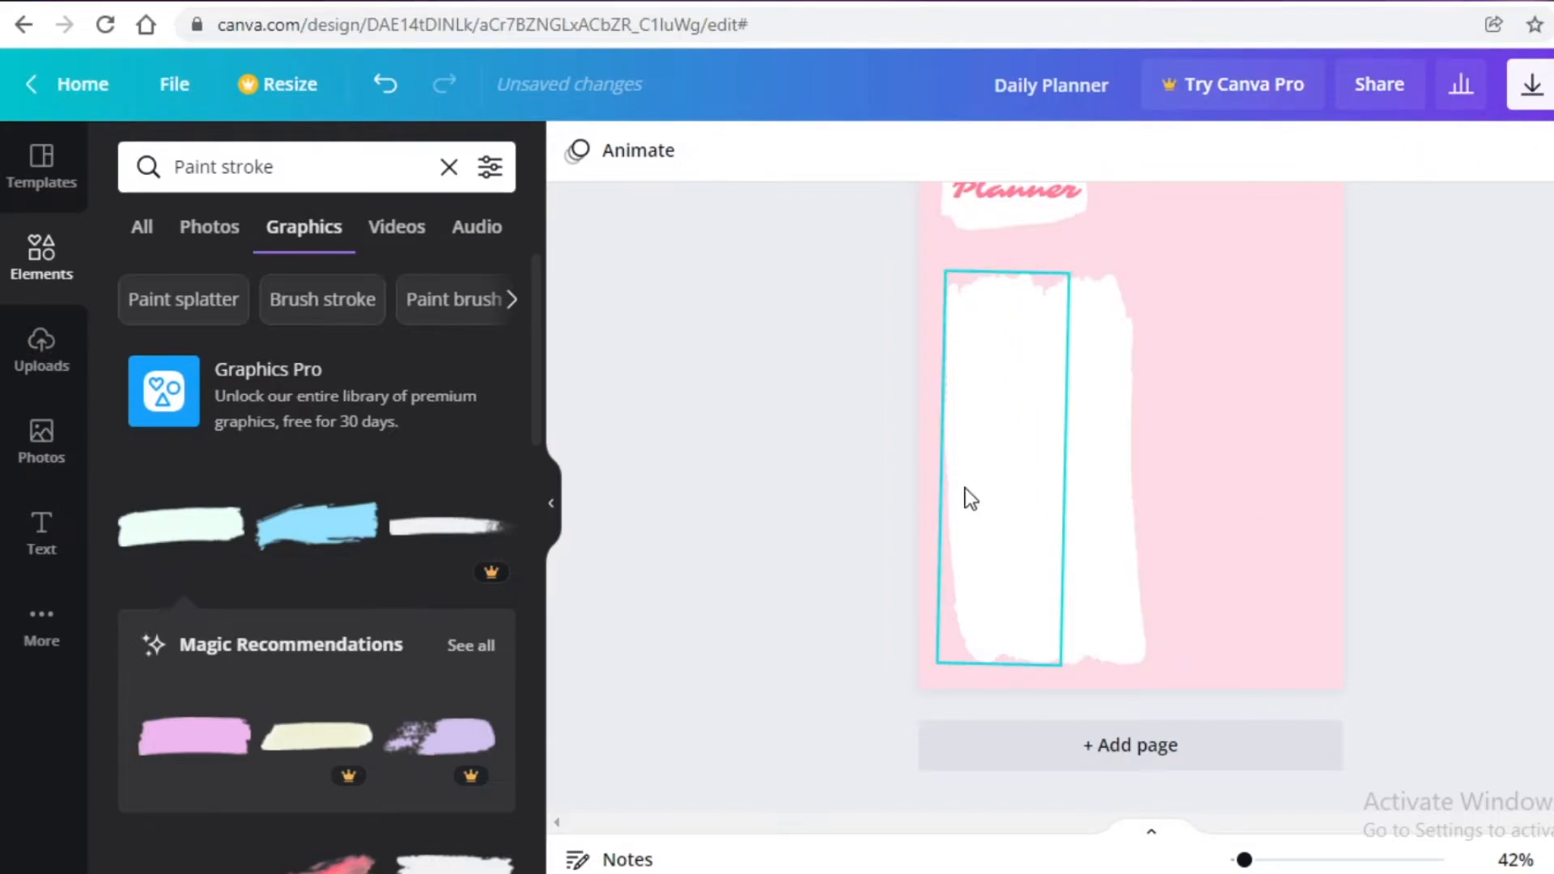
left_click(1057, 498)
key("Escape")
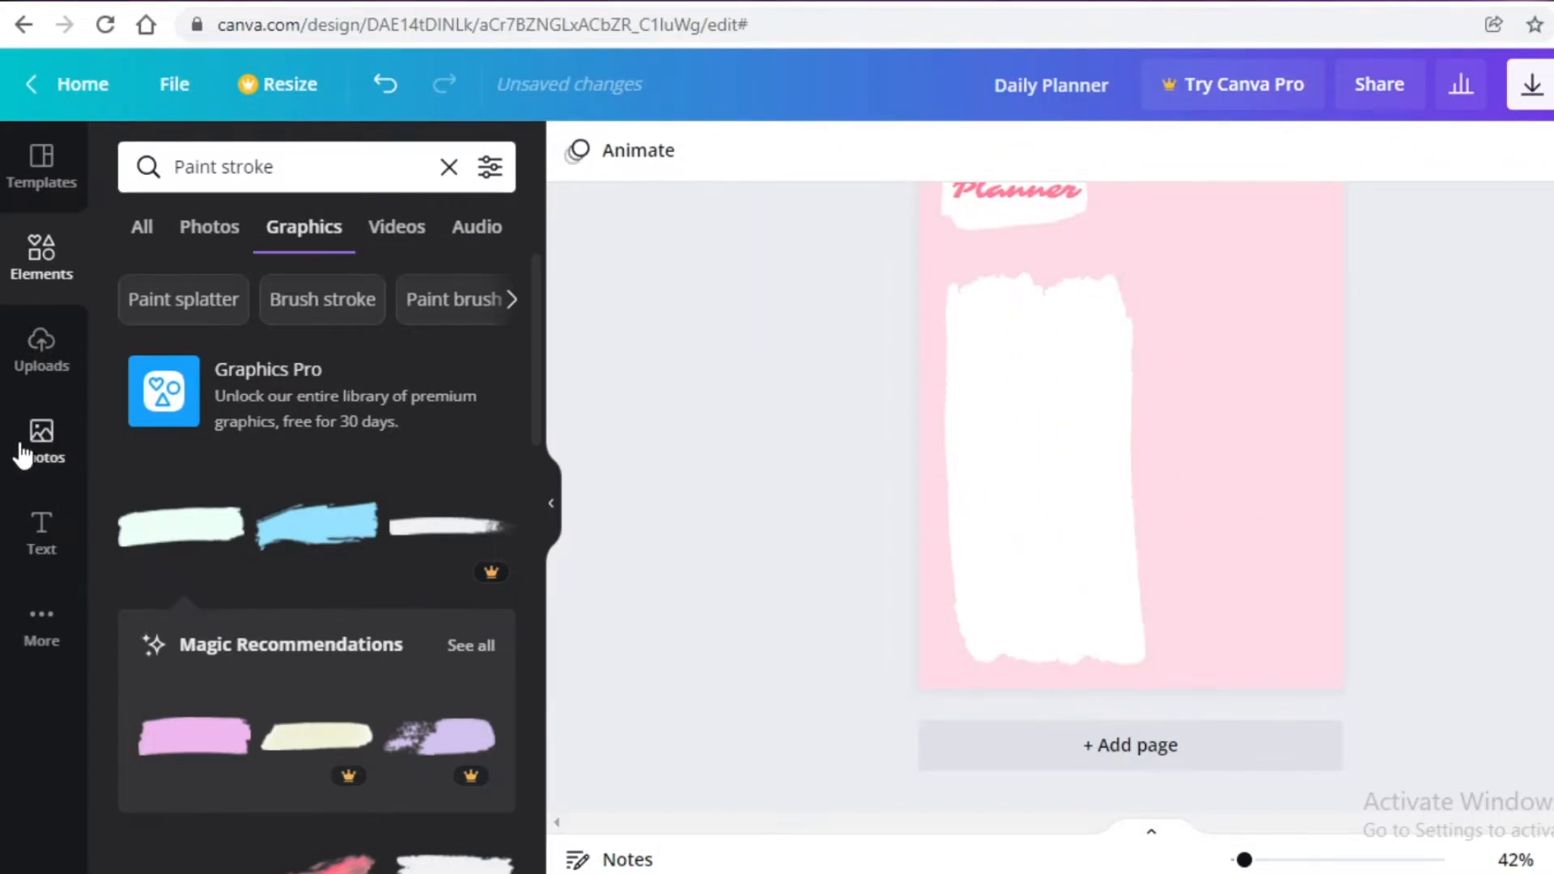
Duplicate a white stroke, shrink it and turn the copy horizontal in the right part of the page
scroll(1149, 405, "up", 2)
left_click(1080, 581)
mouse_move(1076, 573)
left_mouse_down()
mouse_move(1190, 486)
mouse_move(1206, 397)
left_mouse_up()
mouse_move(1295, 663)
left_mouse_down()
mouse_move(1209, 397)
mouse_move(1246, 448)
mouse_move(1239, 467)
left_mouse_up()
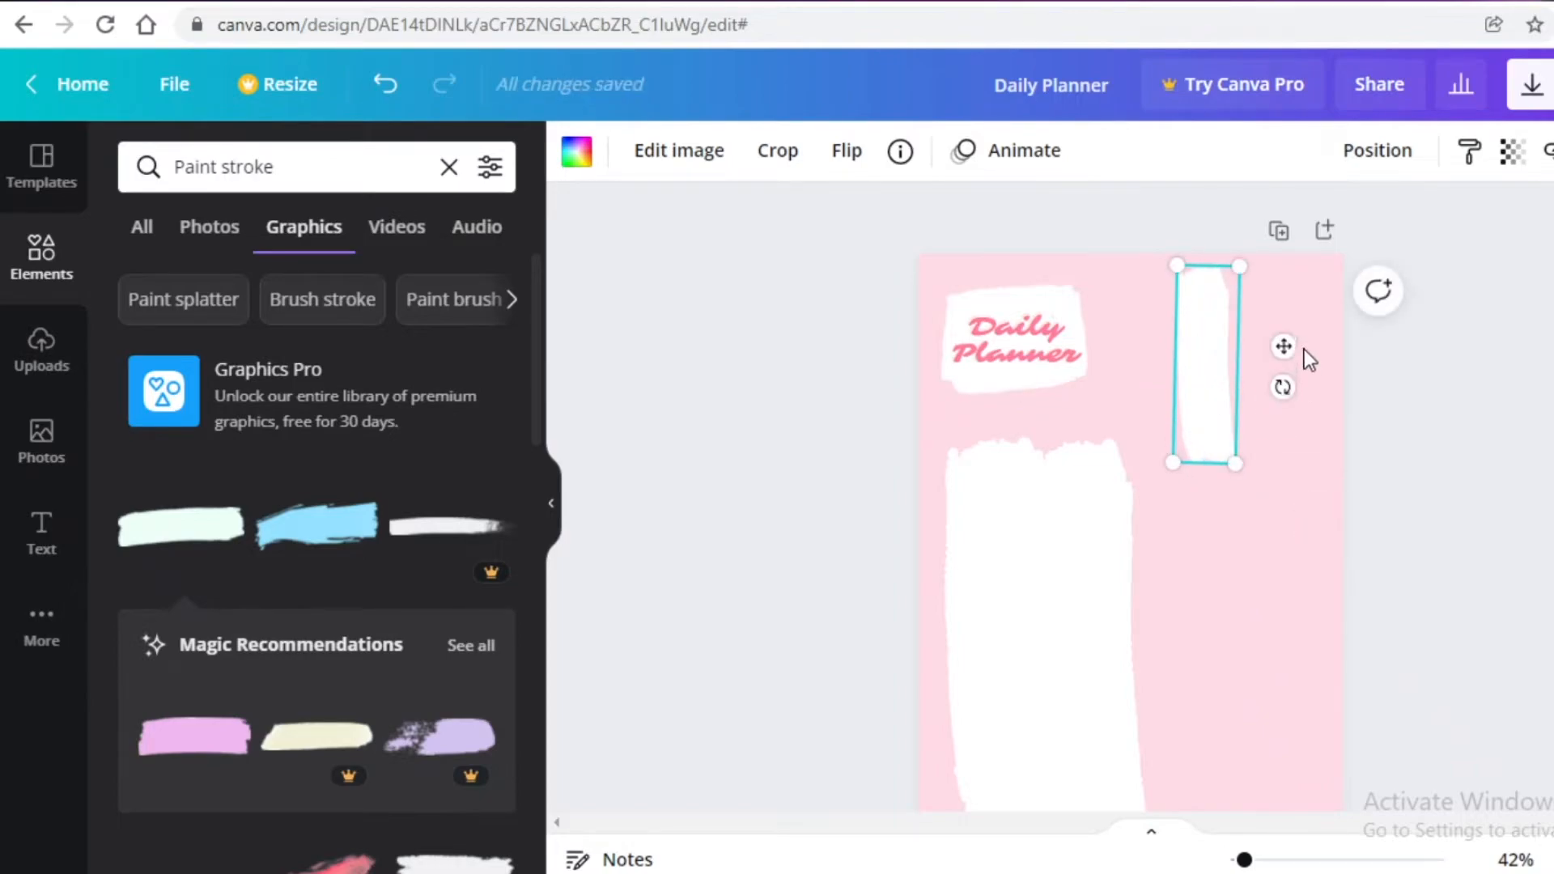
mouse_move(1284, 384)
left_mouse_down()
mouse_move(1148, 370)
mouse_move(1187, 421)
mouse_move(1263, 459)
mouse_move(1263, 482)
left_mouse_up()
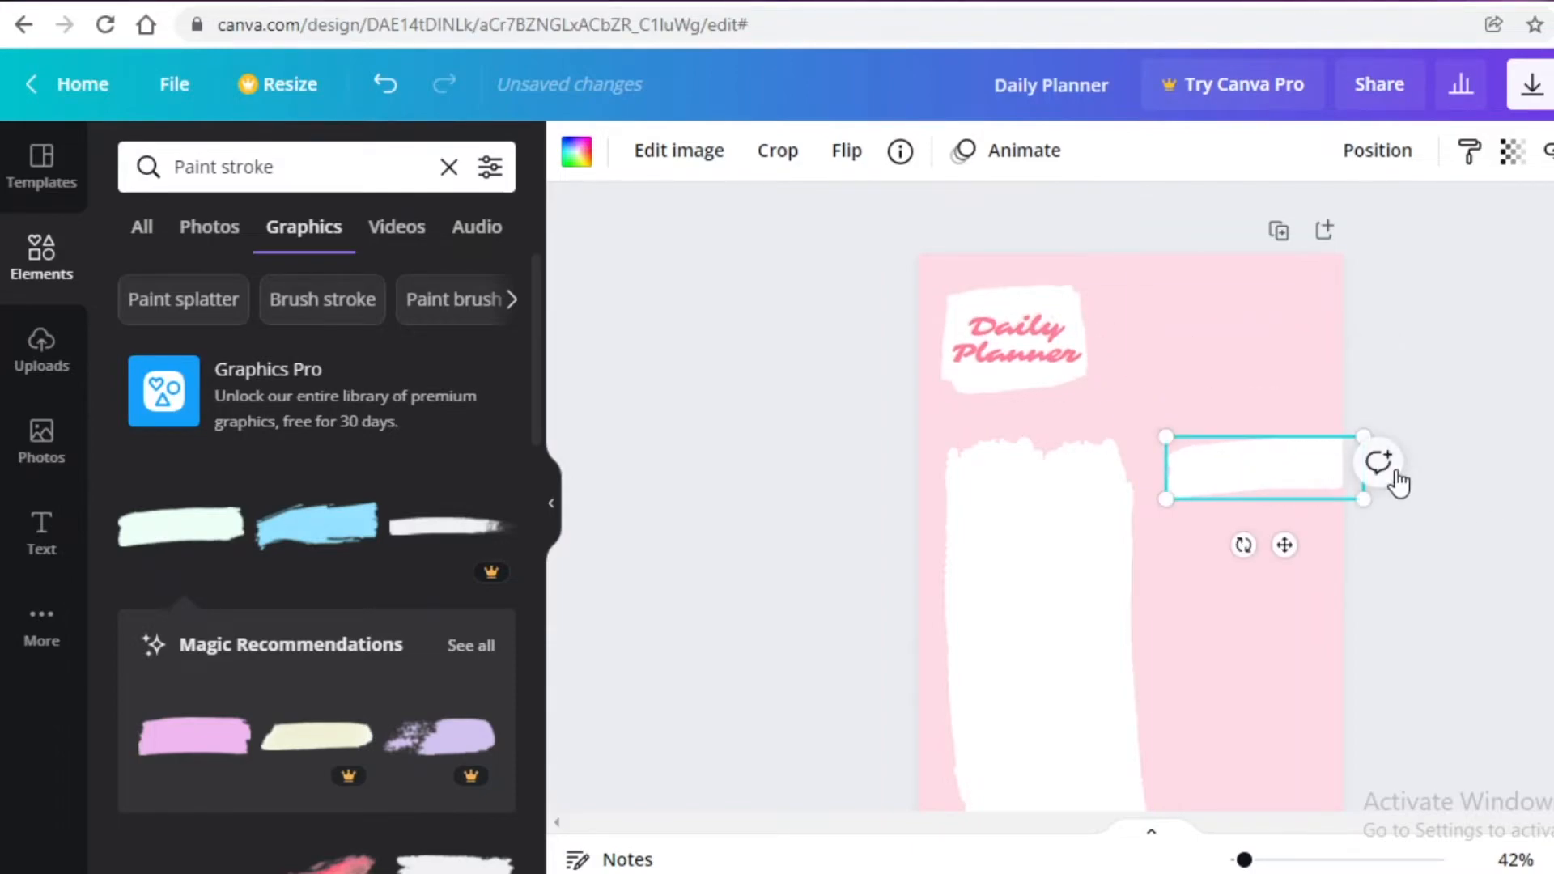
Shrink the horizontal stroke, stack copies of it into a small white box and position the box right of the tall one
mouse_move(1364, 499)
left_mouse_down()
mouse_move(1265, 468)
mouse_move(1250, 420)
mouse_move(1268, 453)
mouse_move(1253, 445)
mouse_move(1247, 478)
left_mouse_up()
key("ctrl+d")
key("Escape")
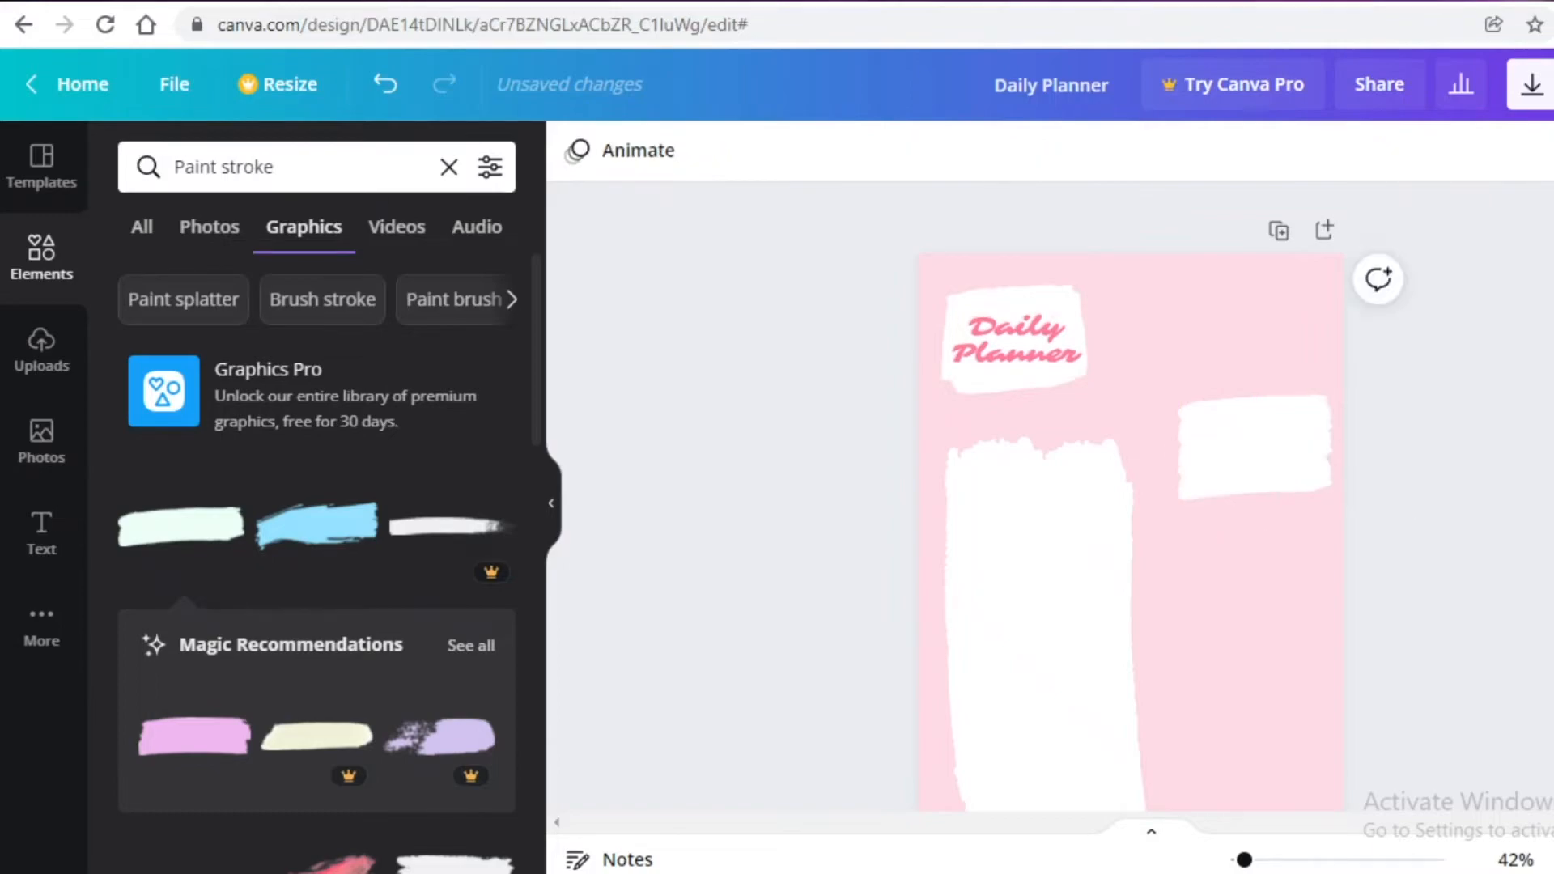
mouse_move(1256, 523)
left_mouse_down()
mouse_move(1211, 392)
mouse_move(1231, 437)
left_mouse_up()
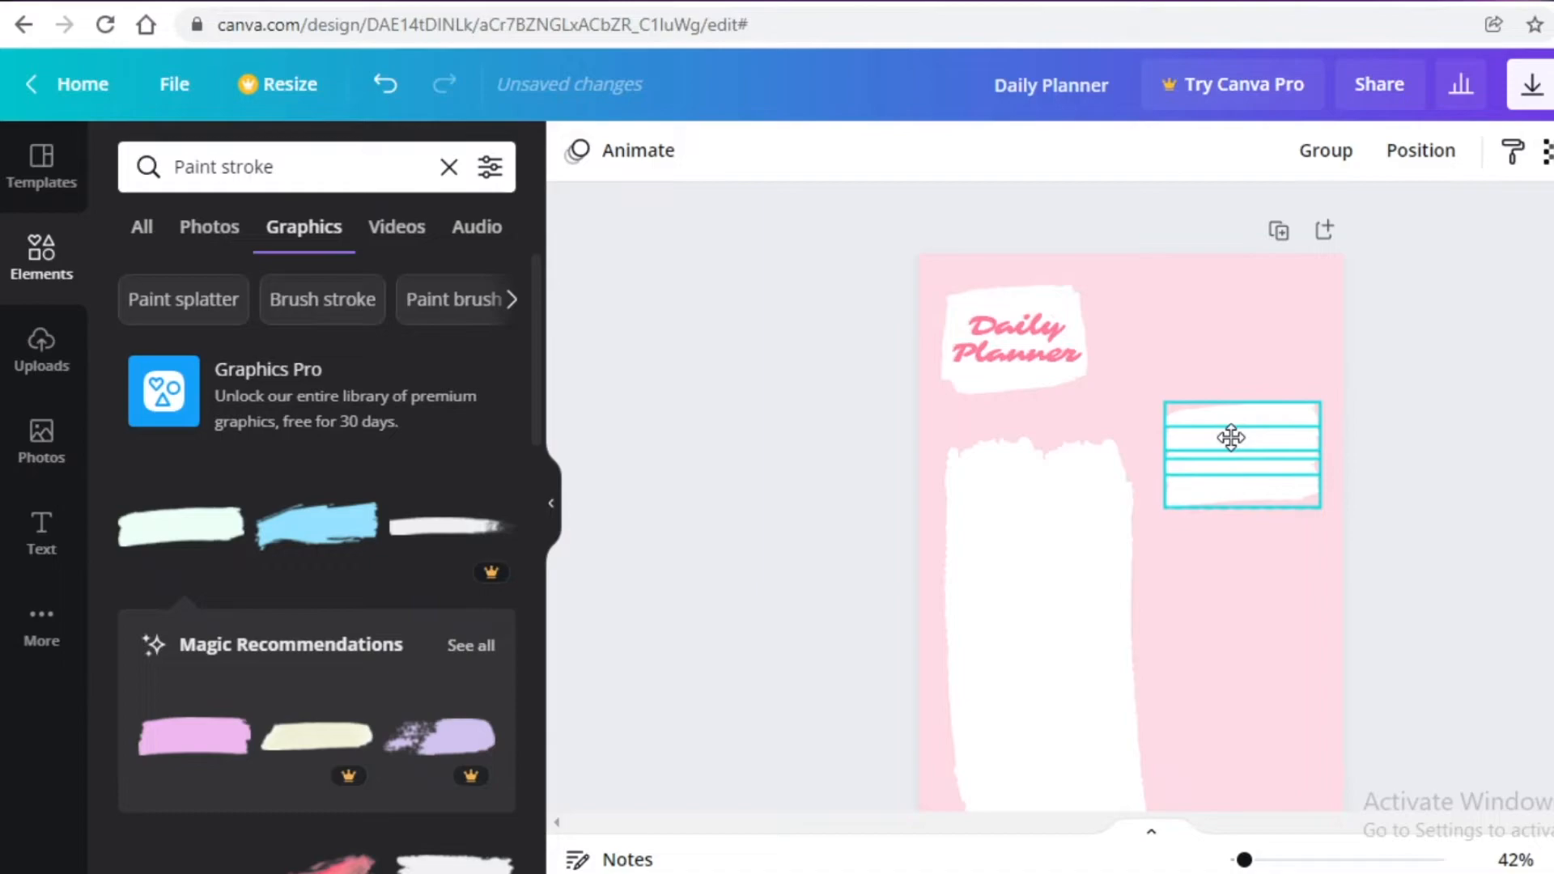
left_click(701, 567)
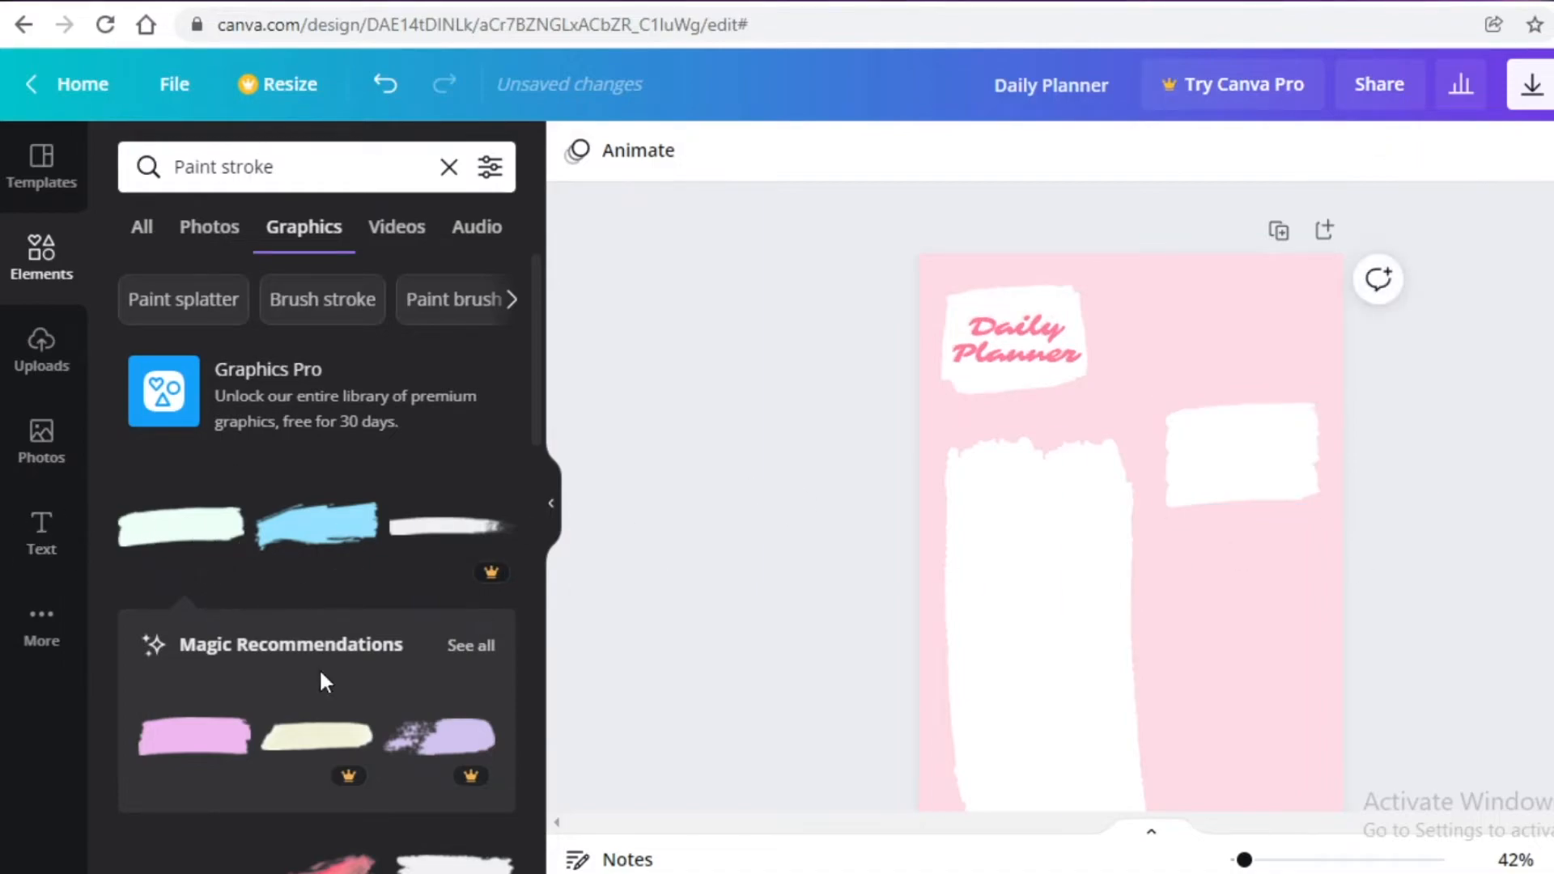
Add a square from Lines & Shapes and resize it into a rectangle below the small white box, matching its width
scroll(231, 706, "down", 1)
left_click(37, 275)
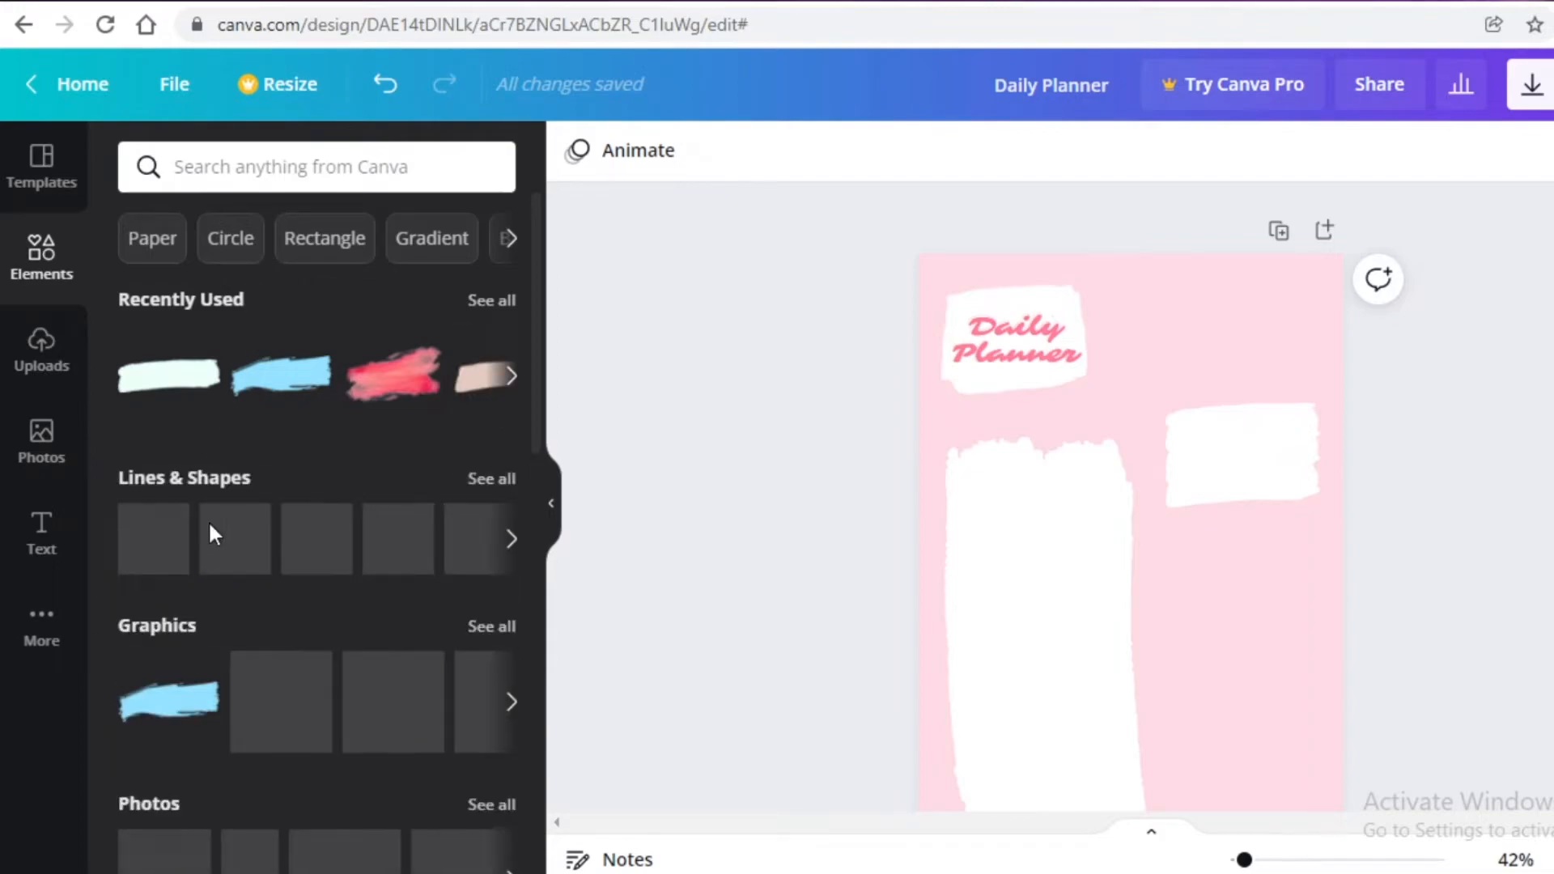
left_click(229, 480)
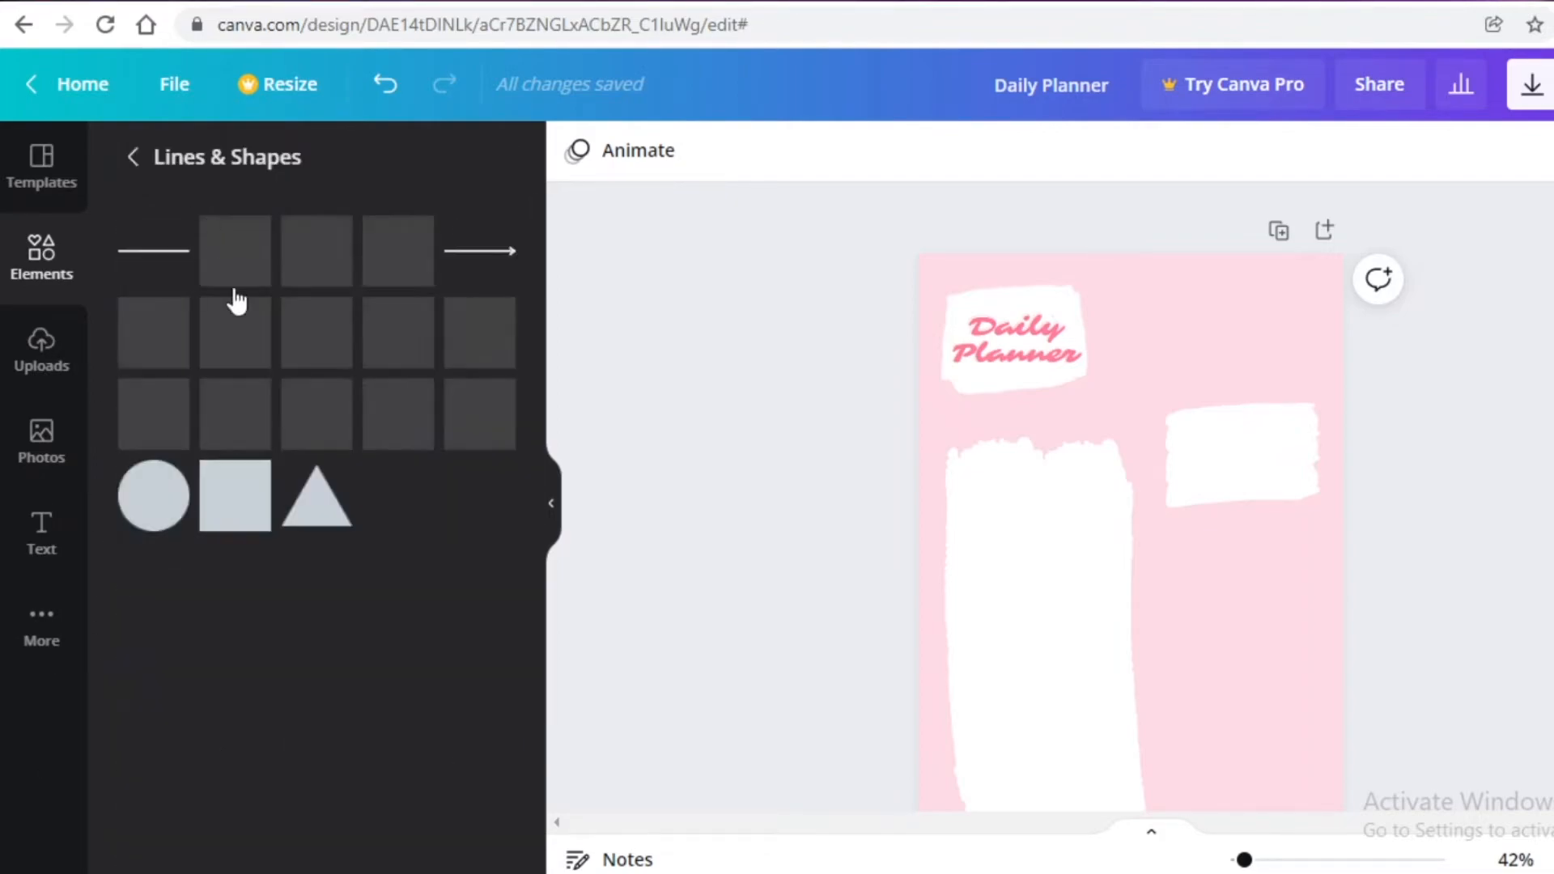
left_click(233, 522)
left_click_drag(1247, 670, 1124, 546)
left_click_drag(1125, 489, 1241, 628)
scroll(1224, 607, "down", 2)
scroll(1227, 613, "up", 1)
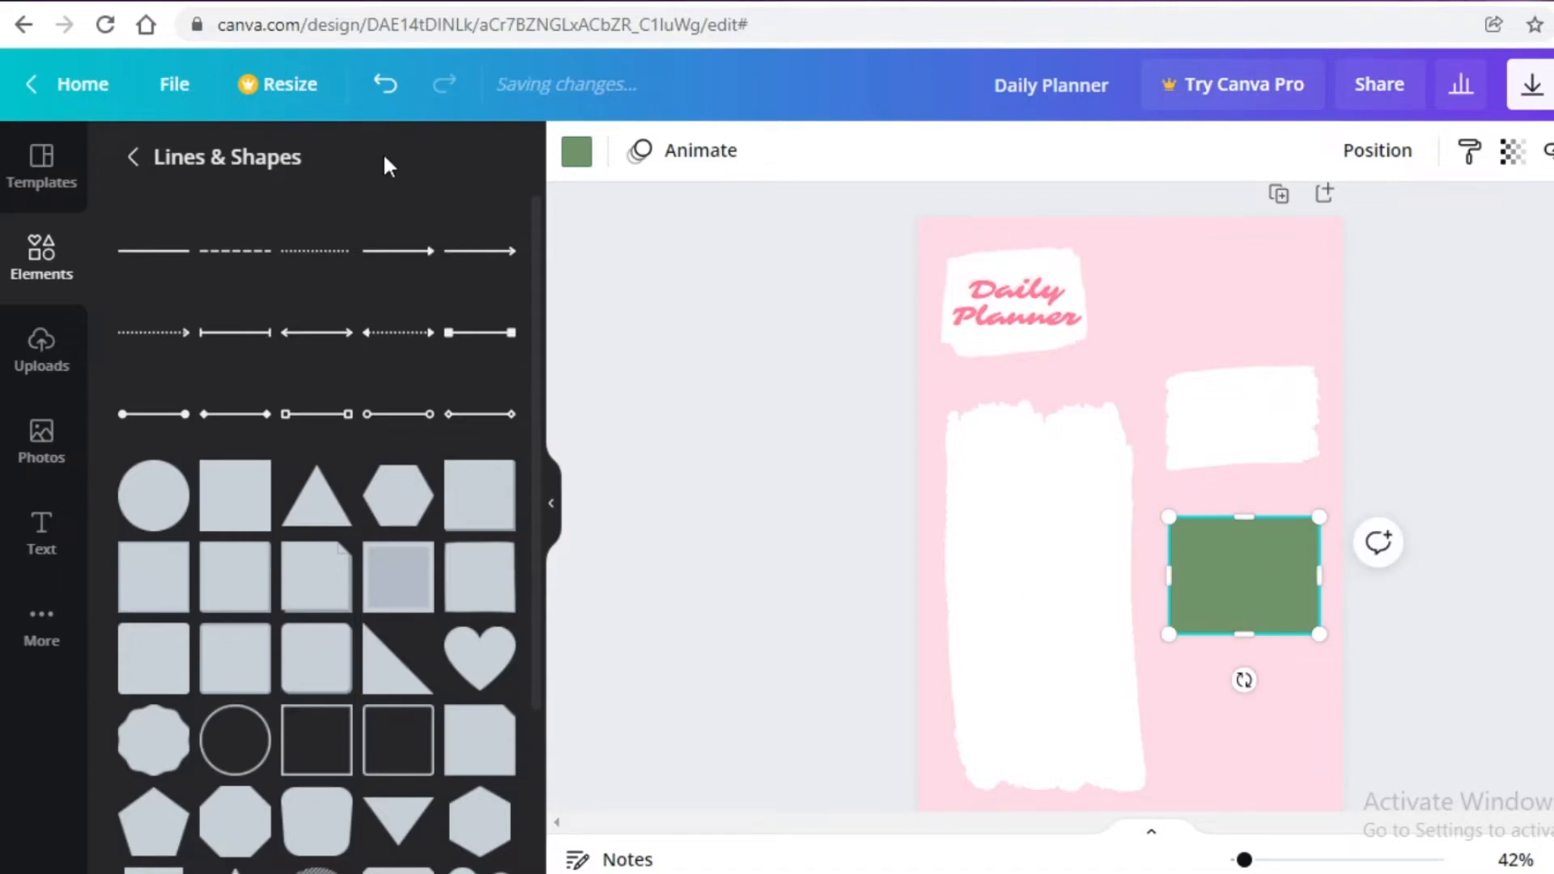
Recolor the rectangle below the small white box with the custom pink #F8BDCD
left_click(566, 153)
left_click(329, 301)
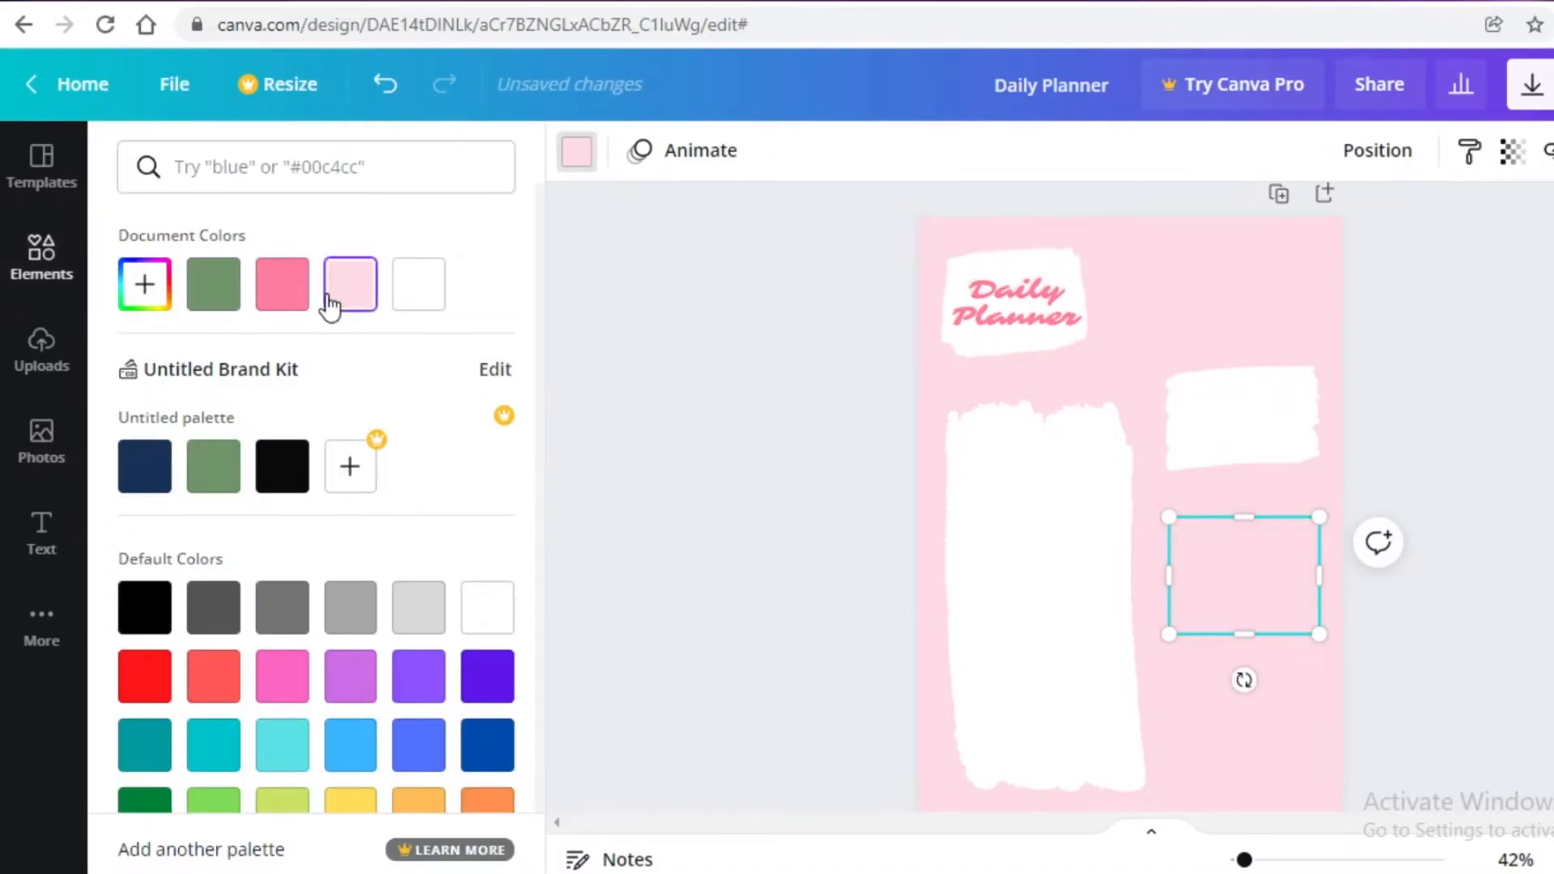
left_click(158, 299)
left_click_drag(187, 349, 216, 349)
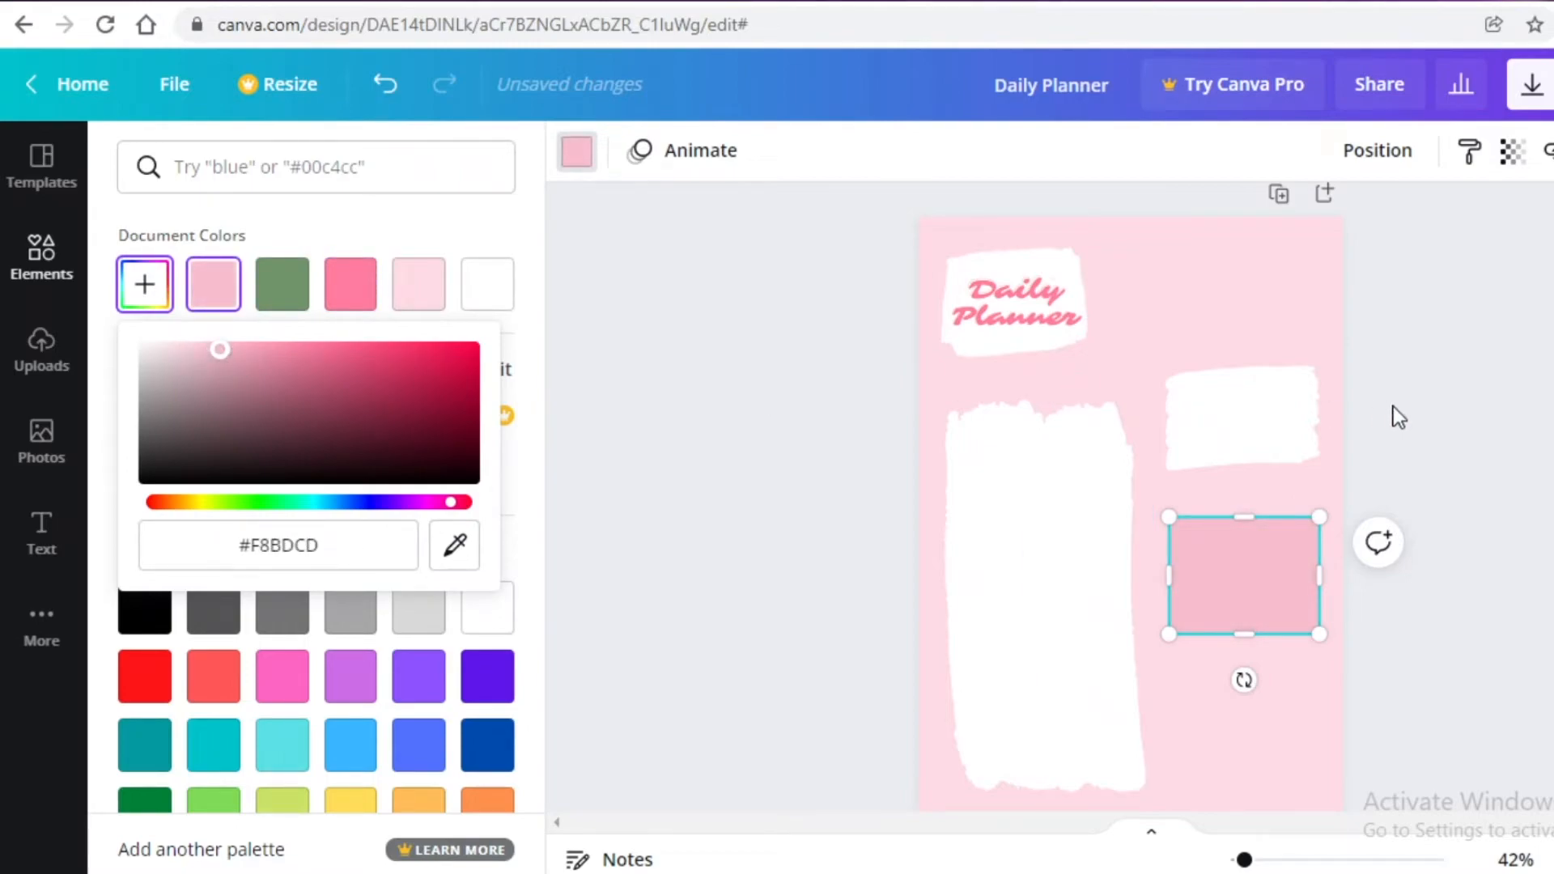
left_click(1392, 407)
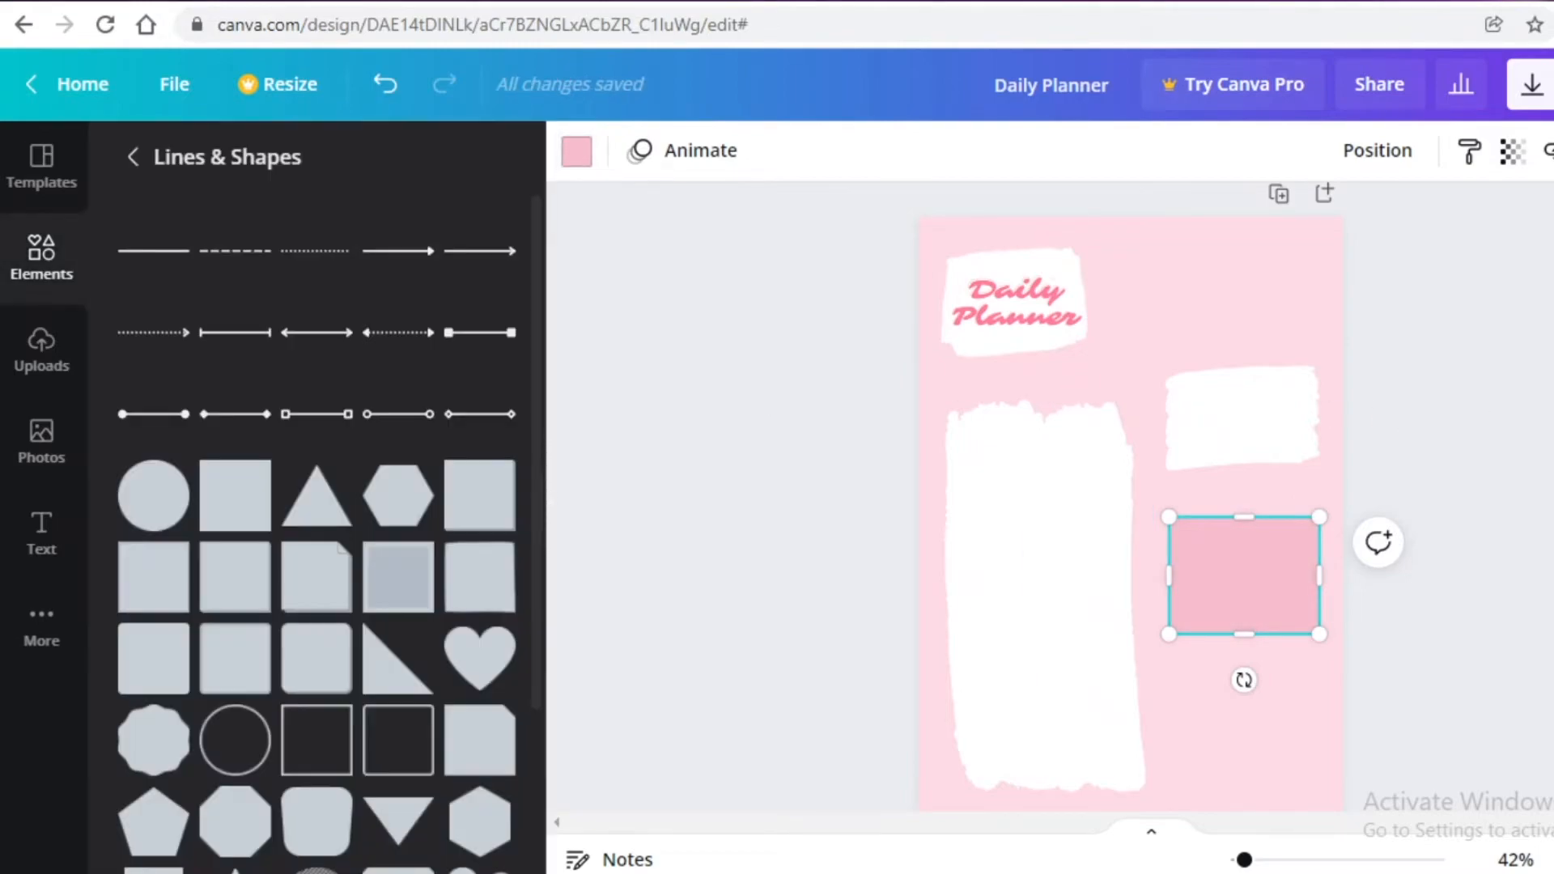
left_click(1289, 581)
left_click_drag(1331, 508, 1320, 514)
mouse_move(1273, 594)
left_mouse_down()
mouse_move(1267, 564)
mouse_move(1273, 579)
left_mouse_up()
Add a dashed line from Lines & Shapes and place it below the pink rectangle
scroll(1242, 676, "down", 2)
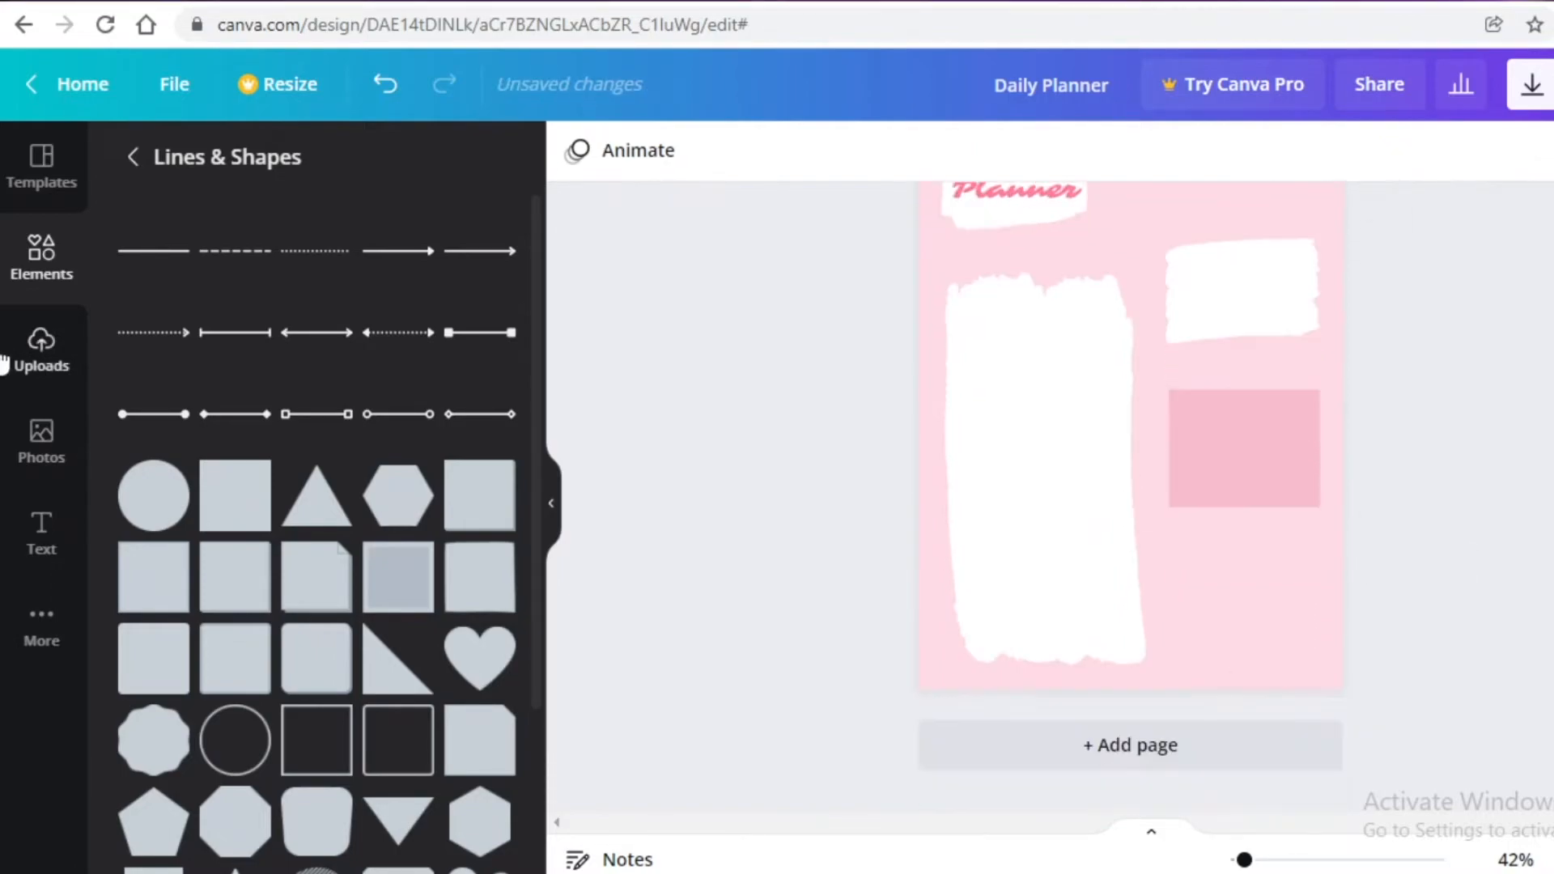
left_click(227, 264)
left_click_drag(1157, 390, 1270, 582)
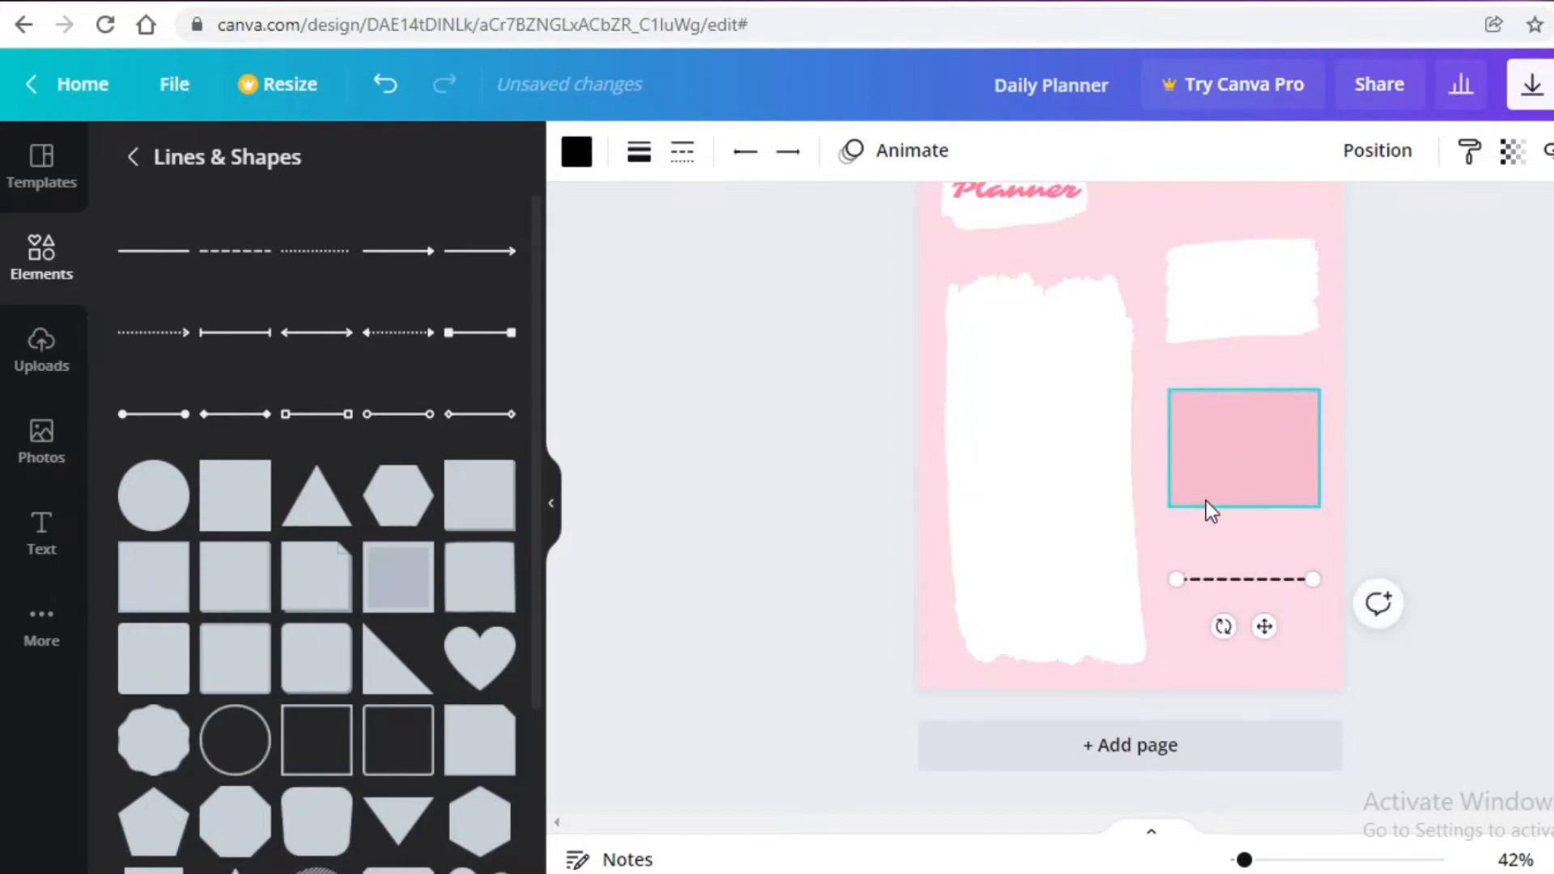
Recolor the dashed line below the pink rectangle with the bright title pink from the document colors
left_click(1345, 566)
left_click(1287, 580)
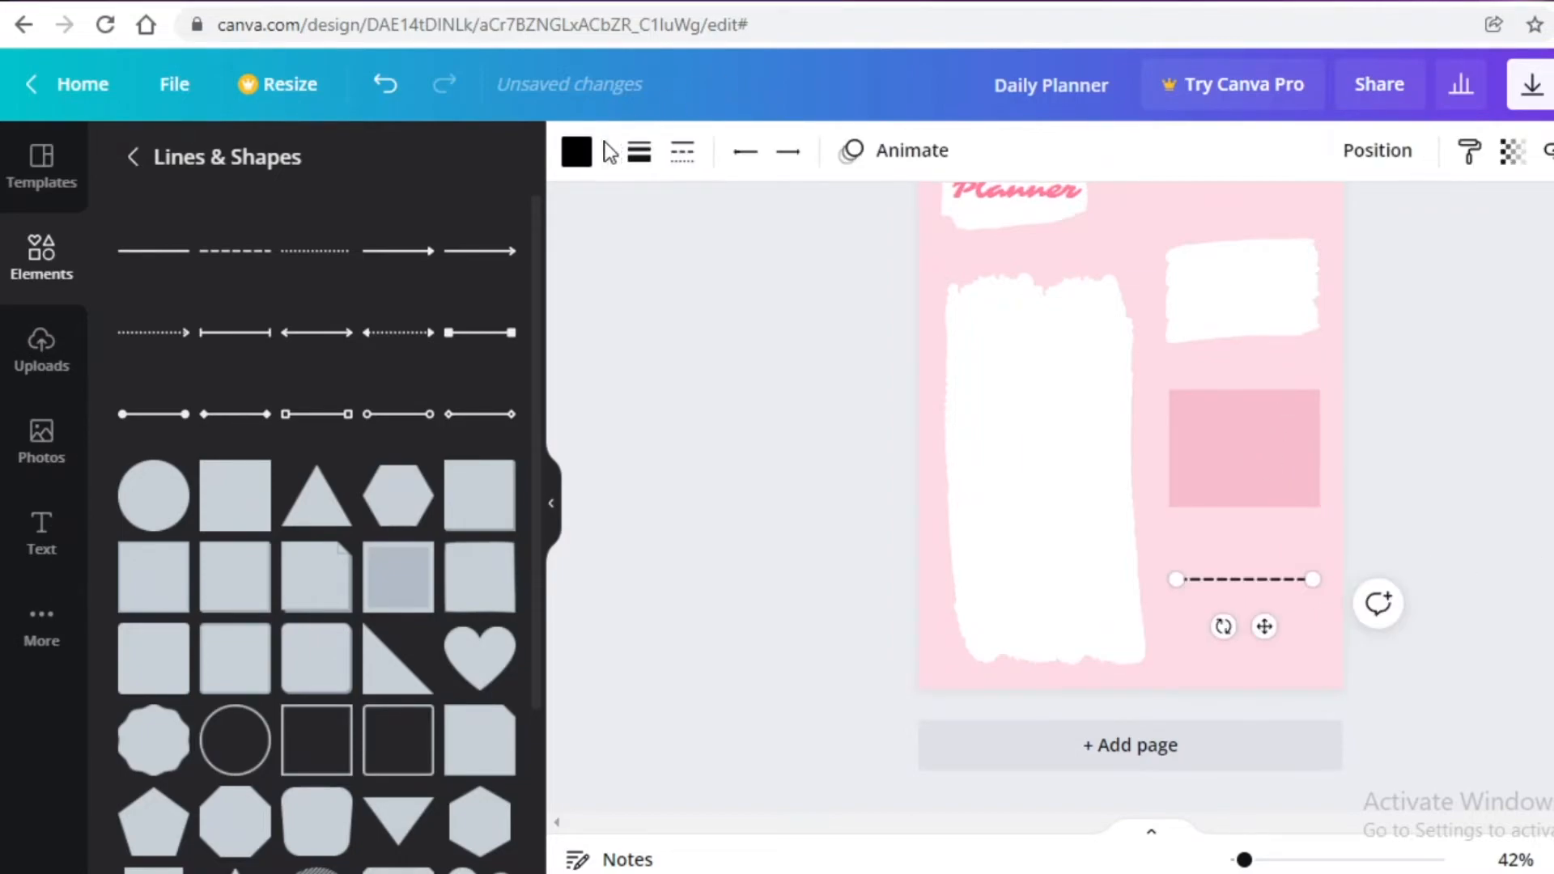
left_click(578, 152)
left_click(358, 301)
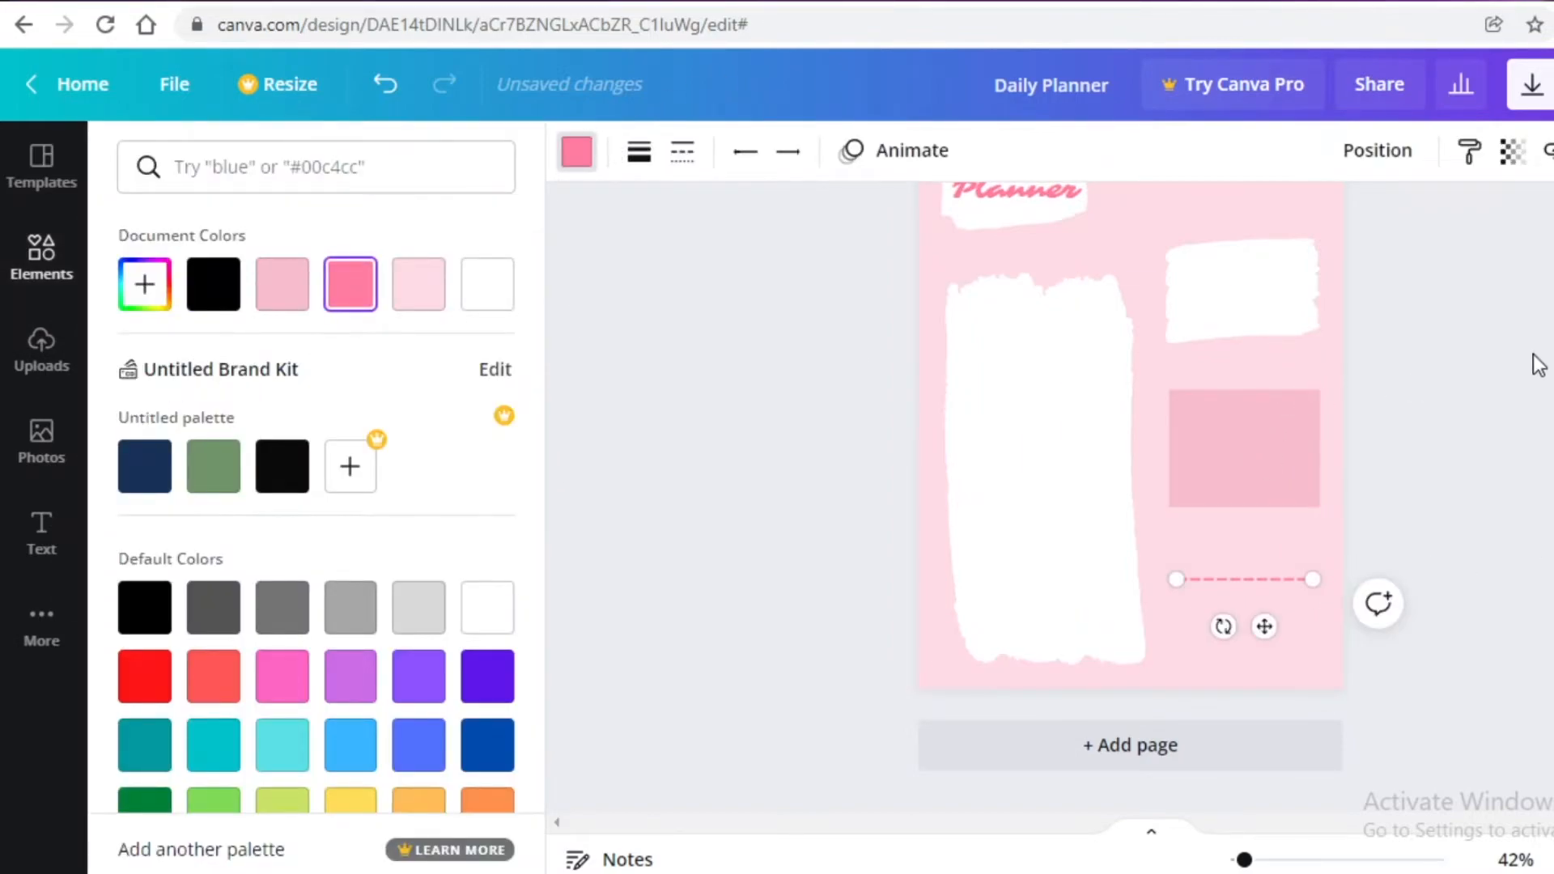
Recolor the dashed line with a deeper custom pink than the title's color
left_click(1241, 584)
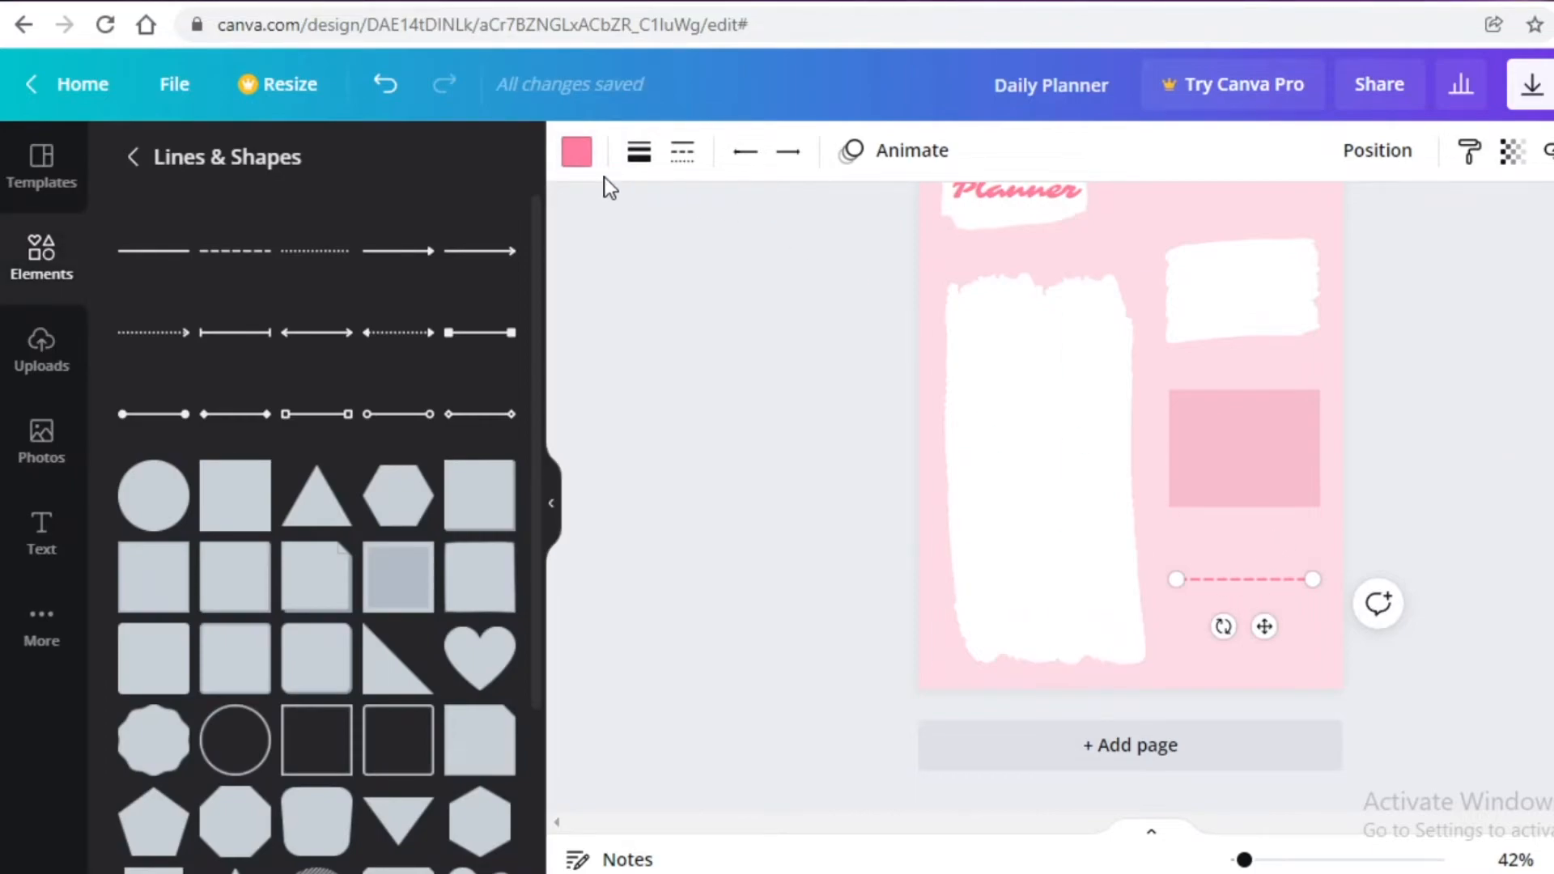
left_click(577, 151)
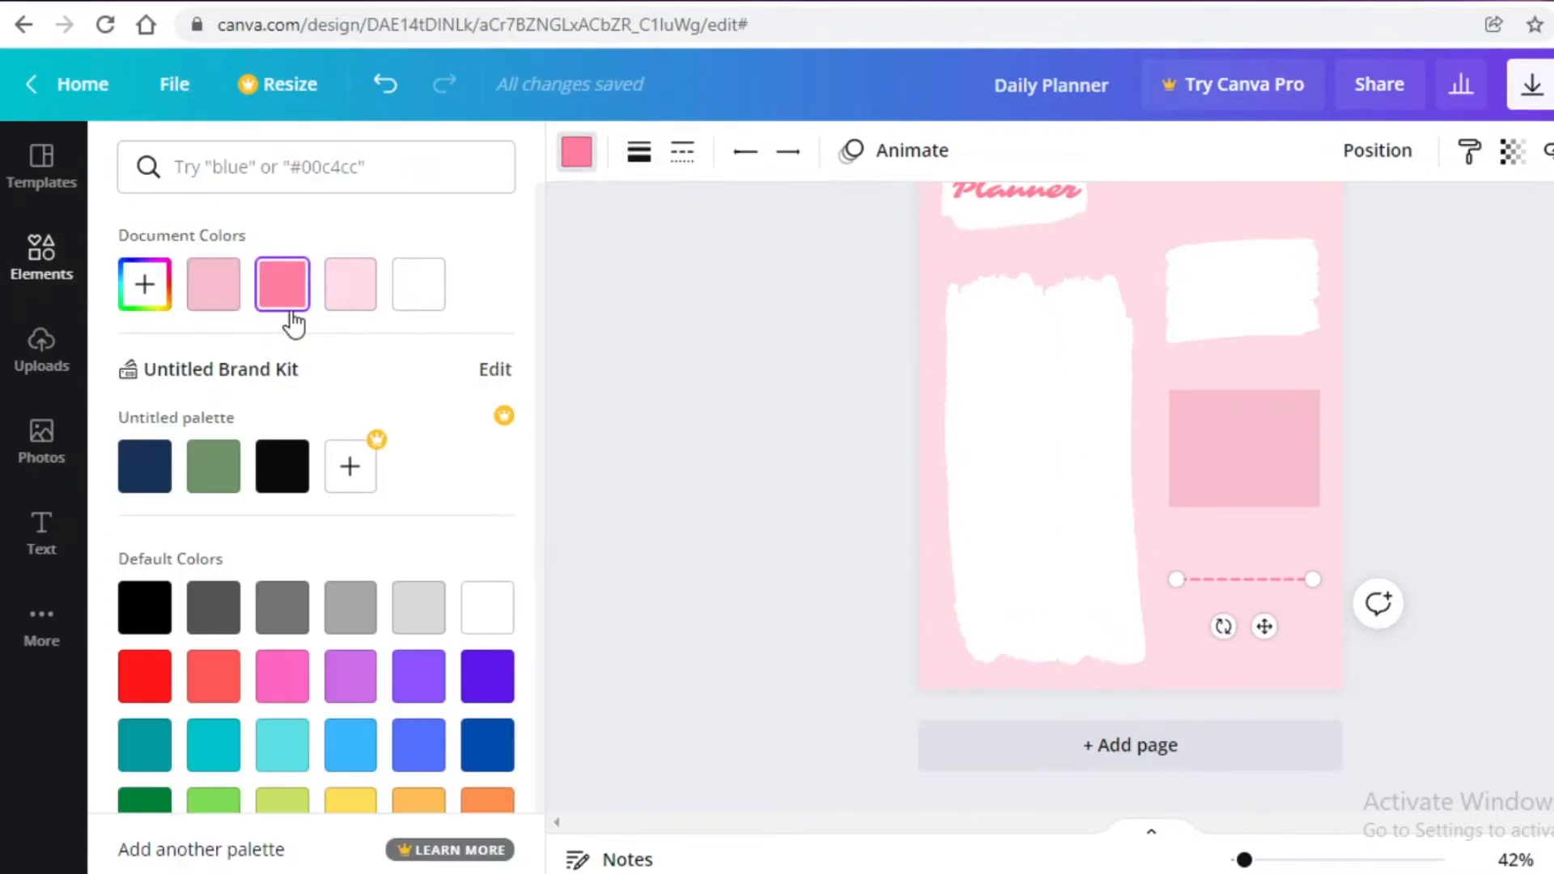
left_click(146, 284)
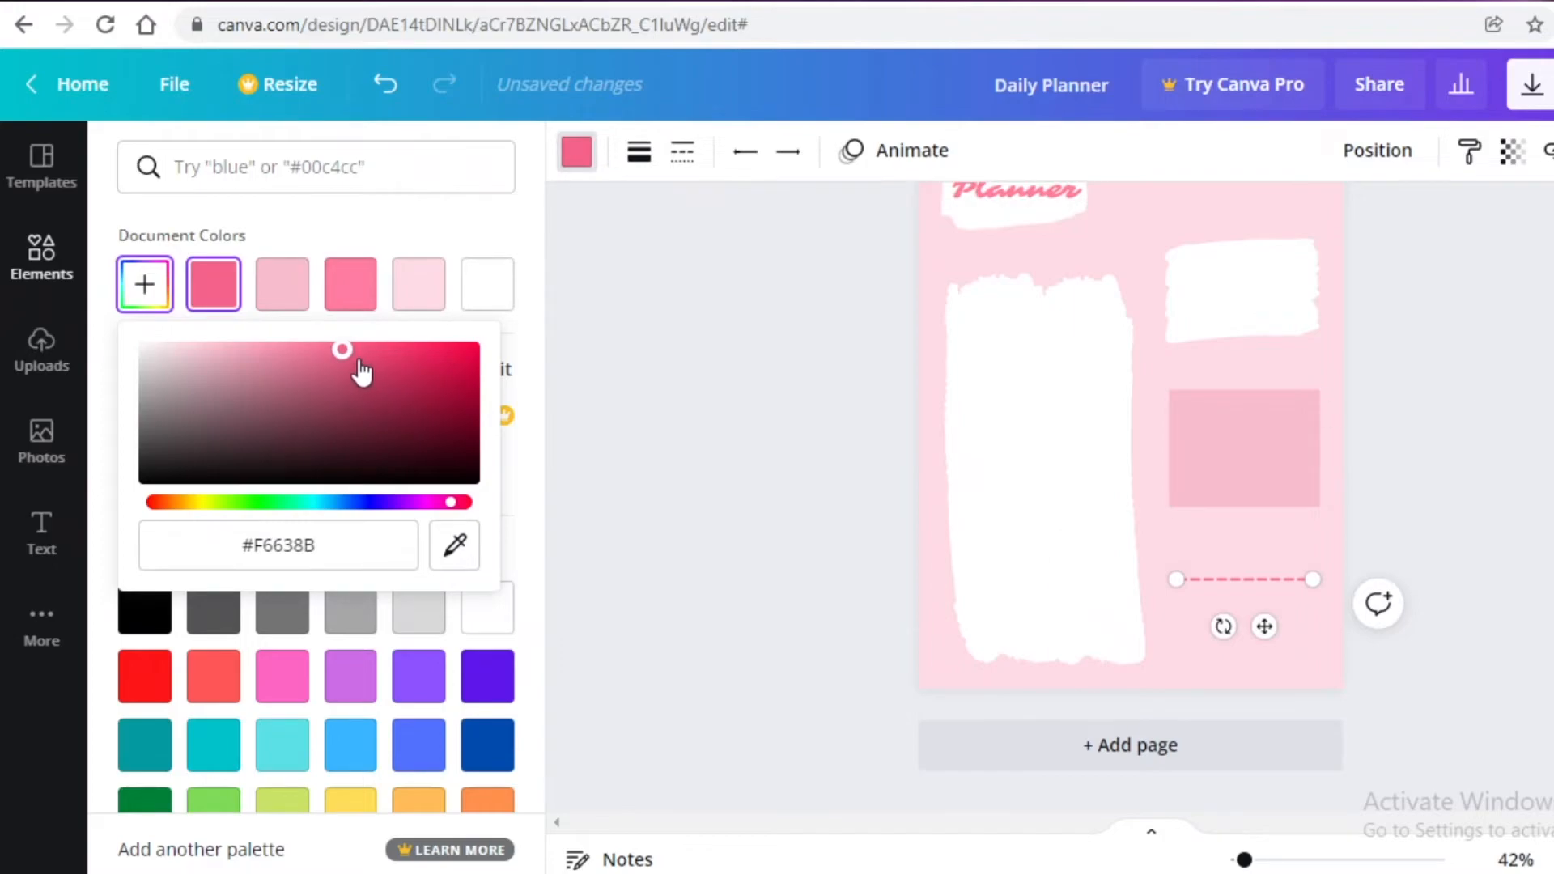
left_click_drag(359, 363, 362, 353)
left_click(1407, 557)
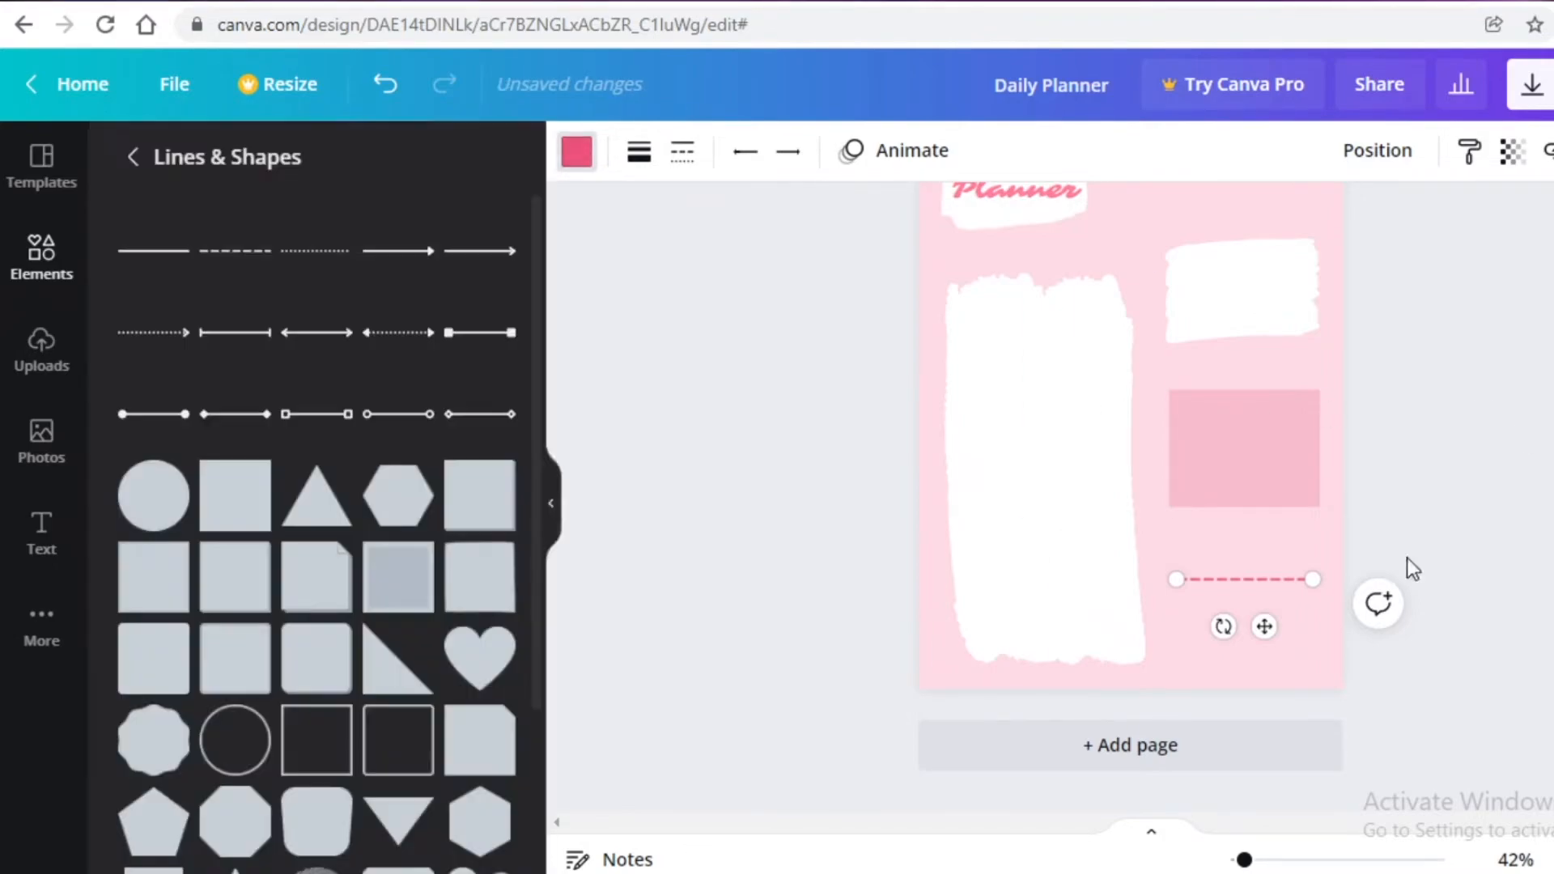
Duplicate the dashed line into a stack of four evenly spaced lines below the pink rectangle
left_click(1347, 562)
left_click(1257, 583)
left_click_drag(1257, 583, 1262, 636)
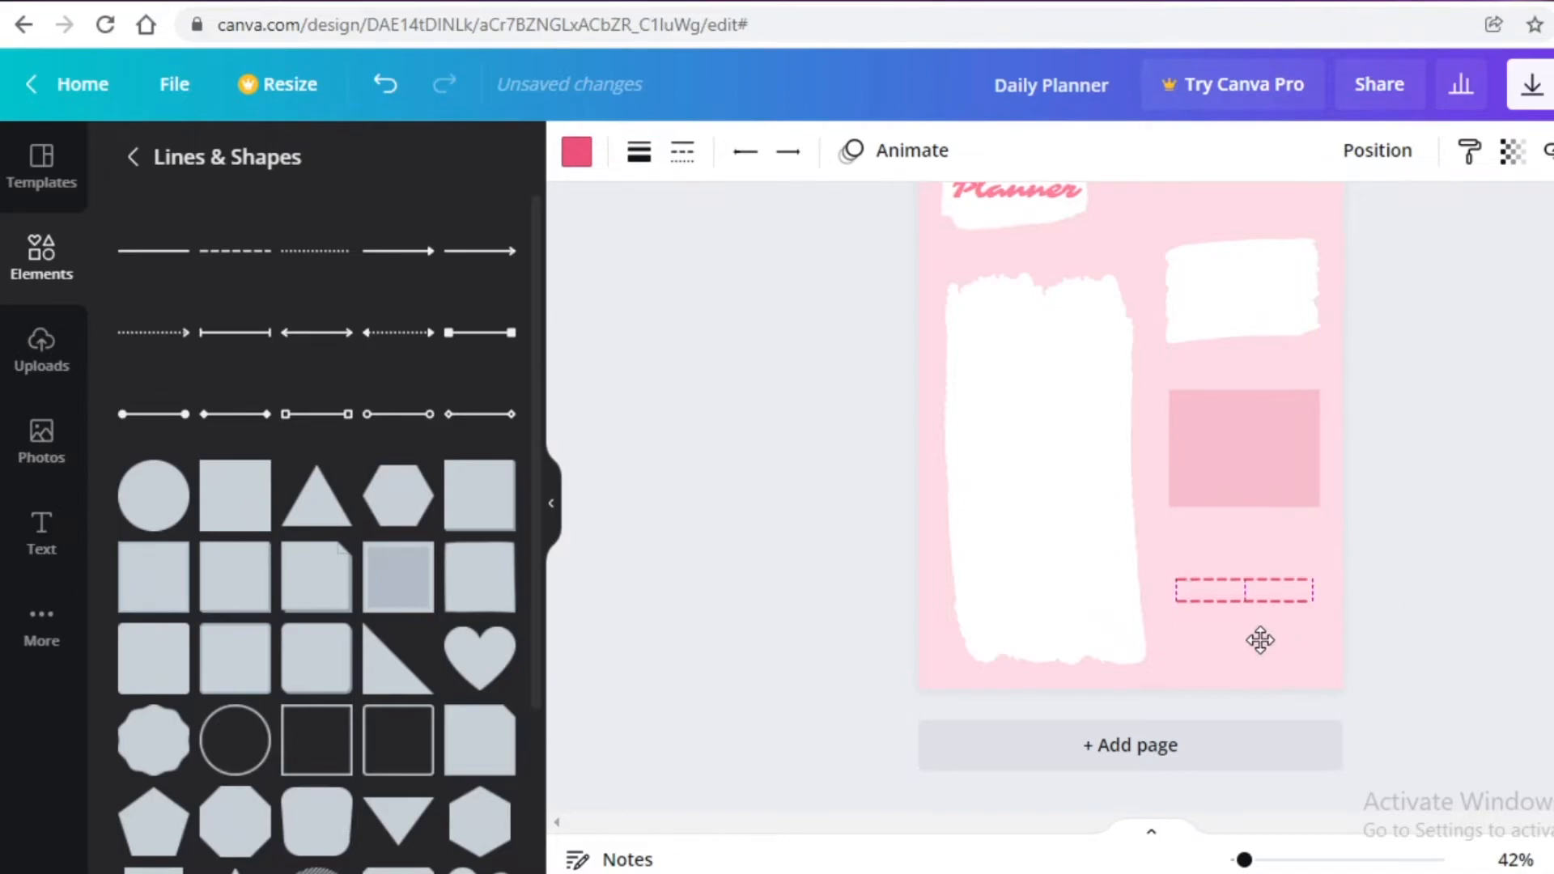
left_click_drag(1263, 642, 1259, 698)
scroll(1299, 686, "up", 3)
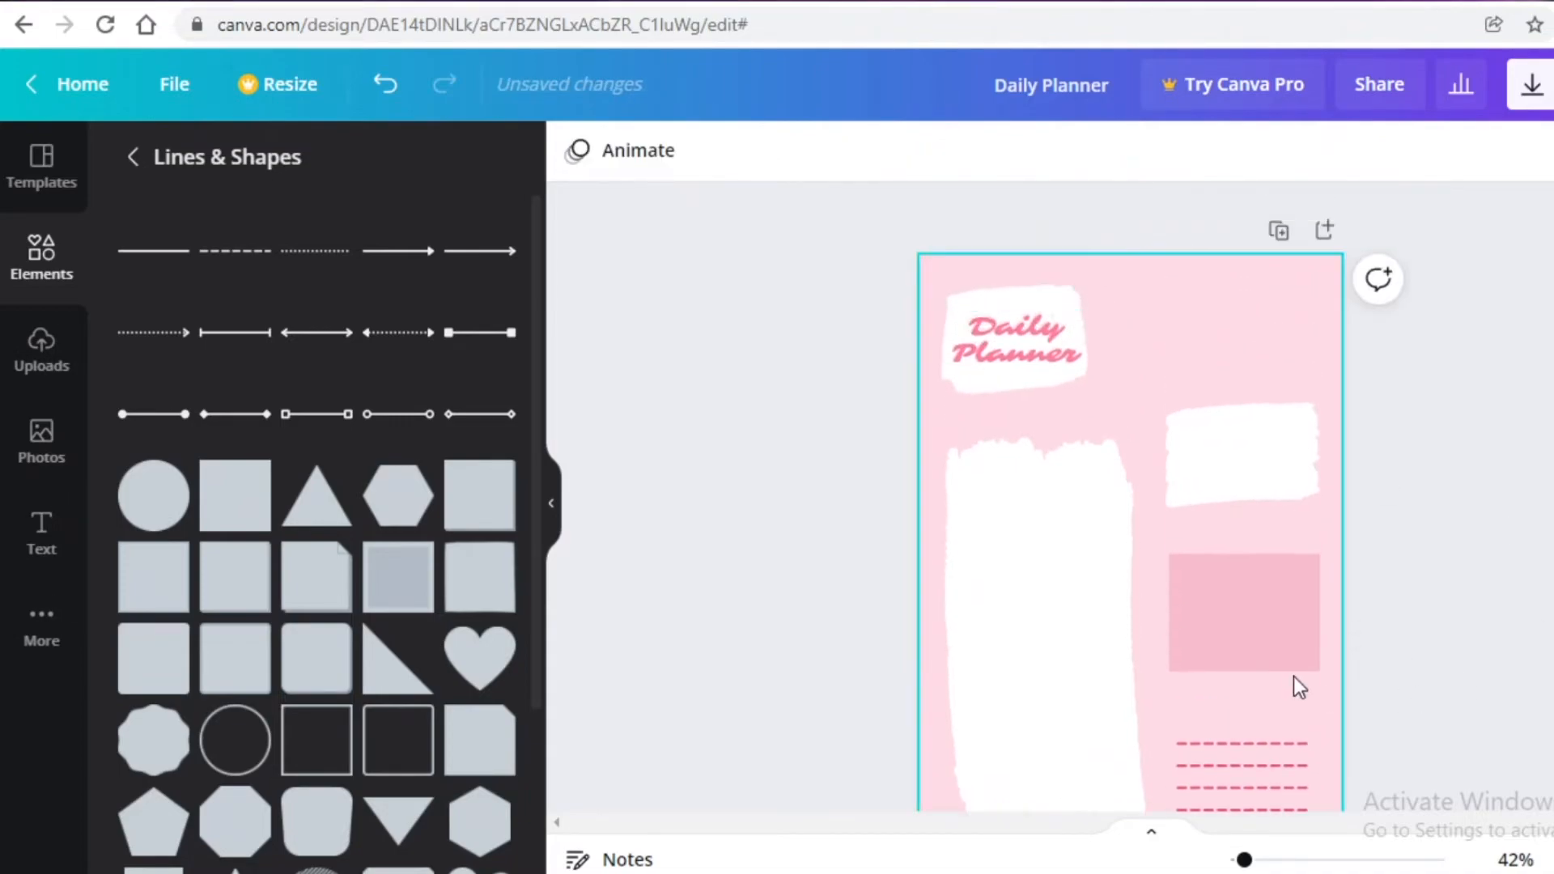
Duplicate the "Daily Planner" title and place the copy near the upper edge of the tall white box
scroll(624, 416, "down", 2)
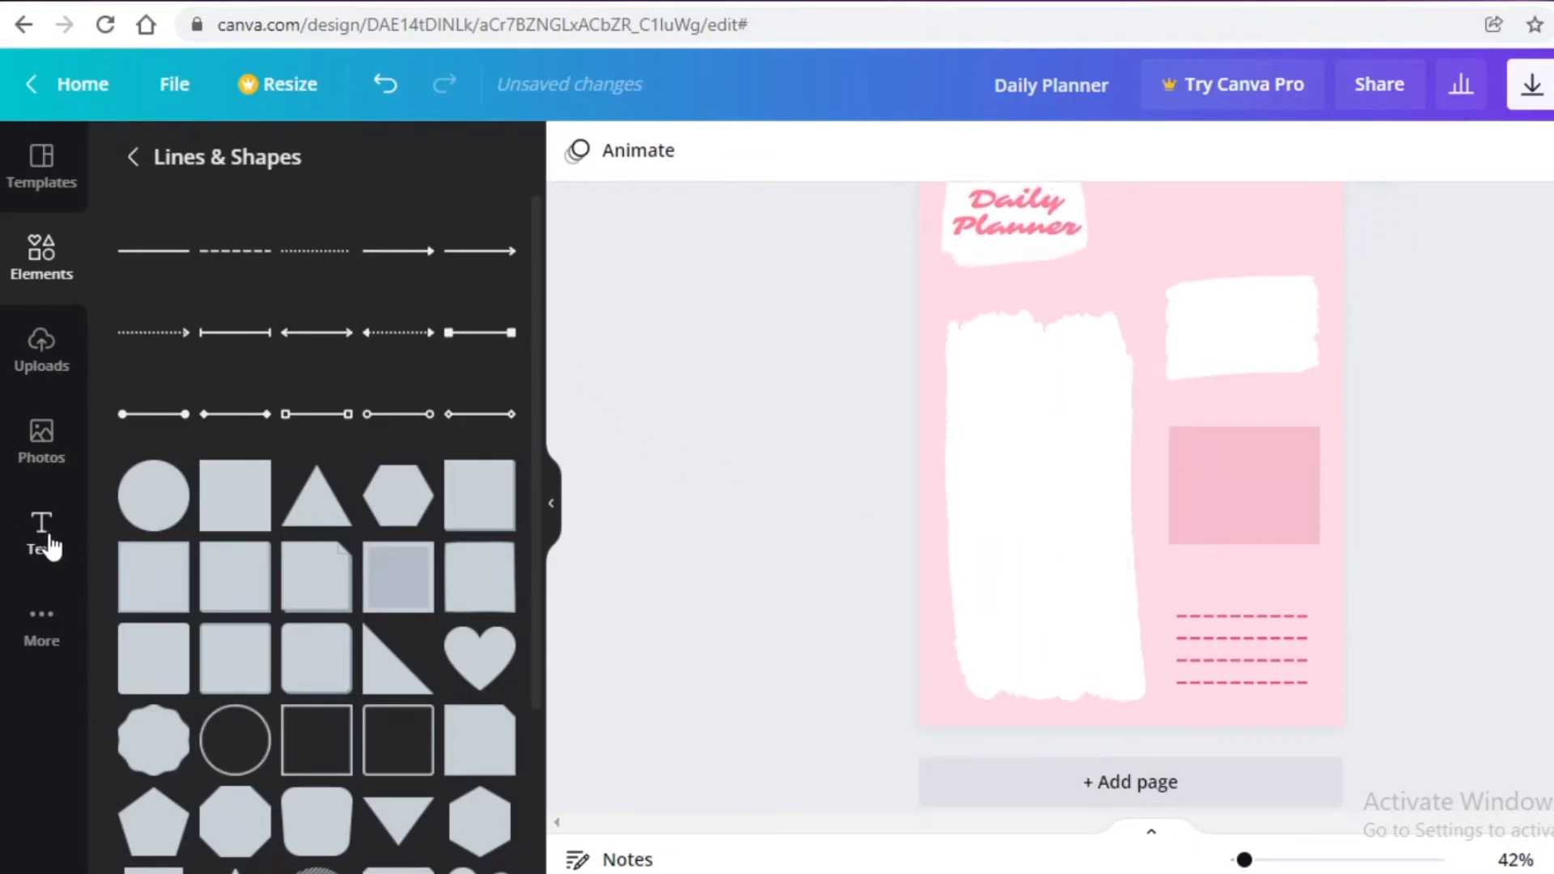
left_click(42, 534)
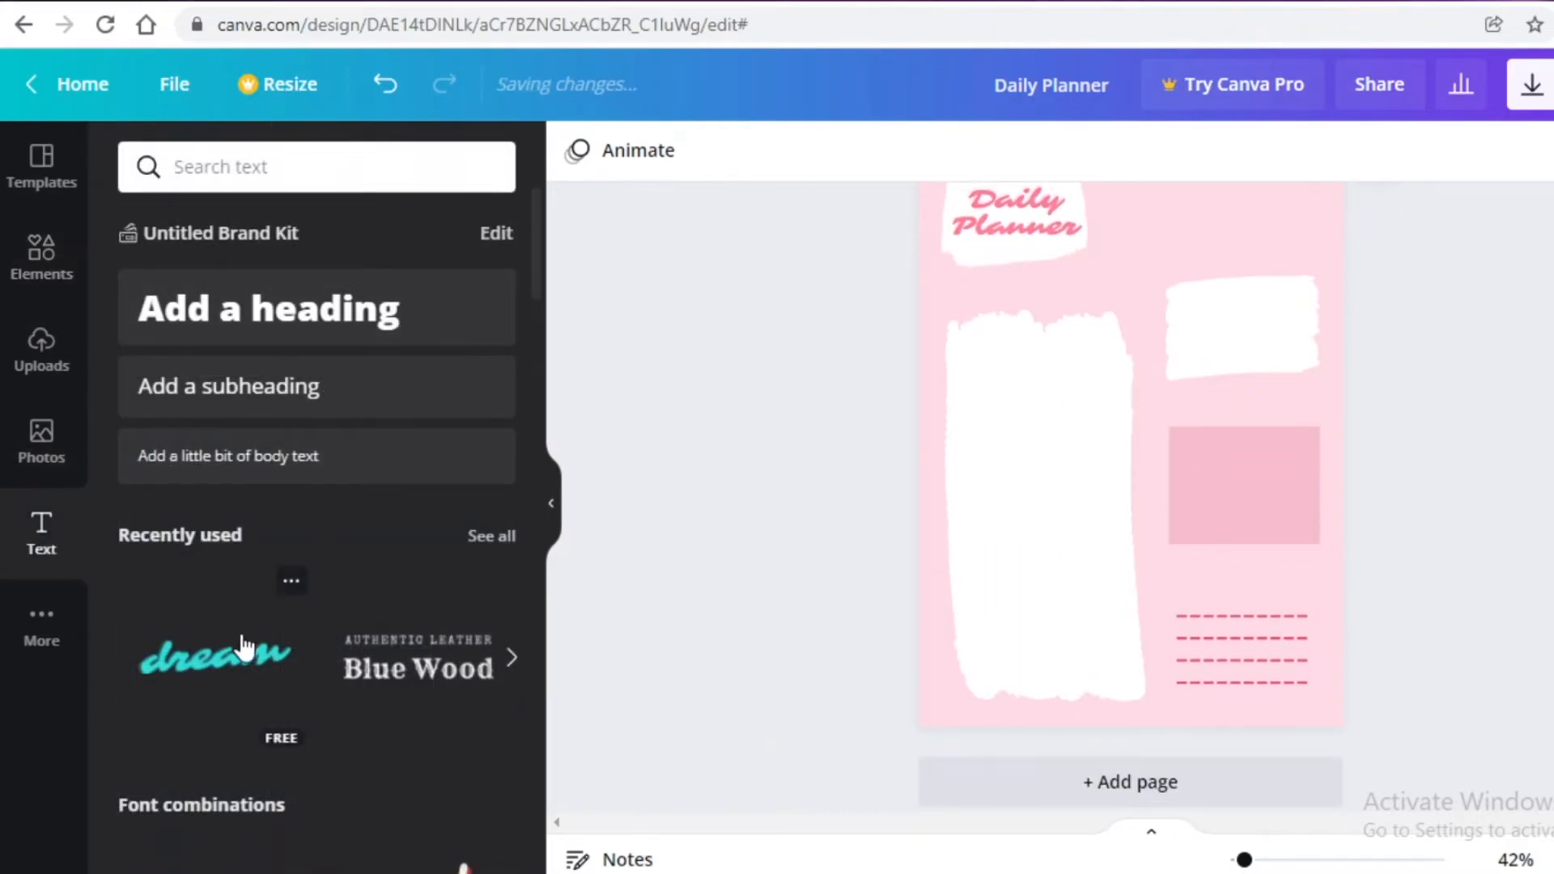
left_click(992, 225)
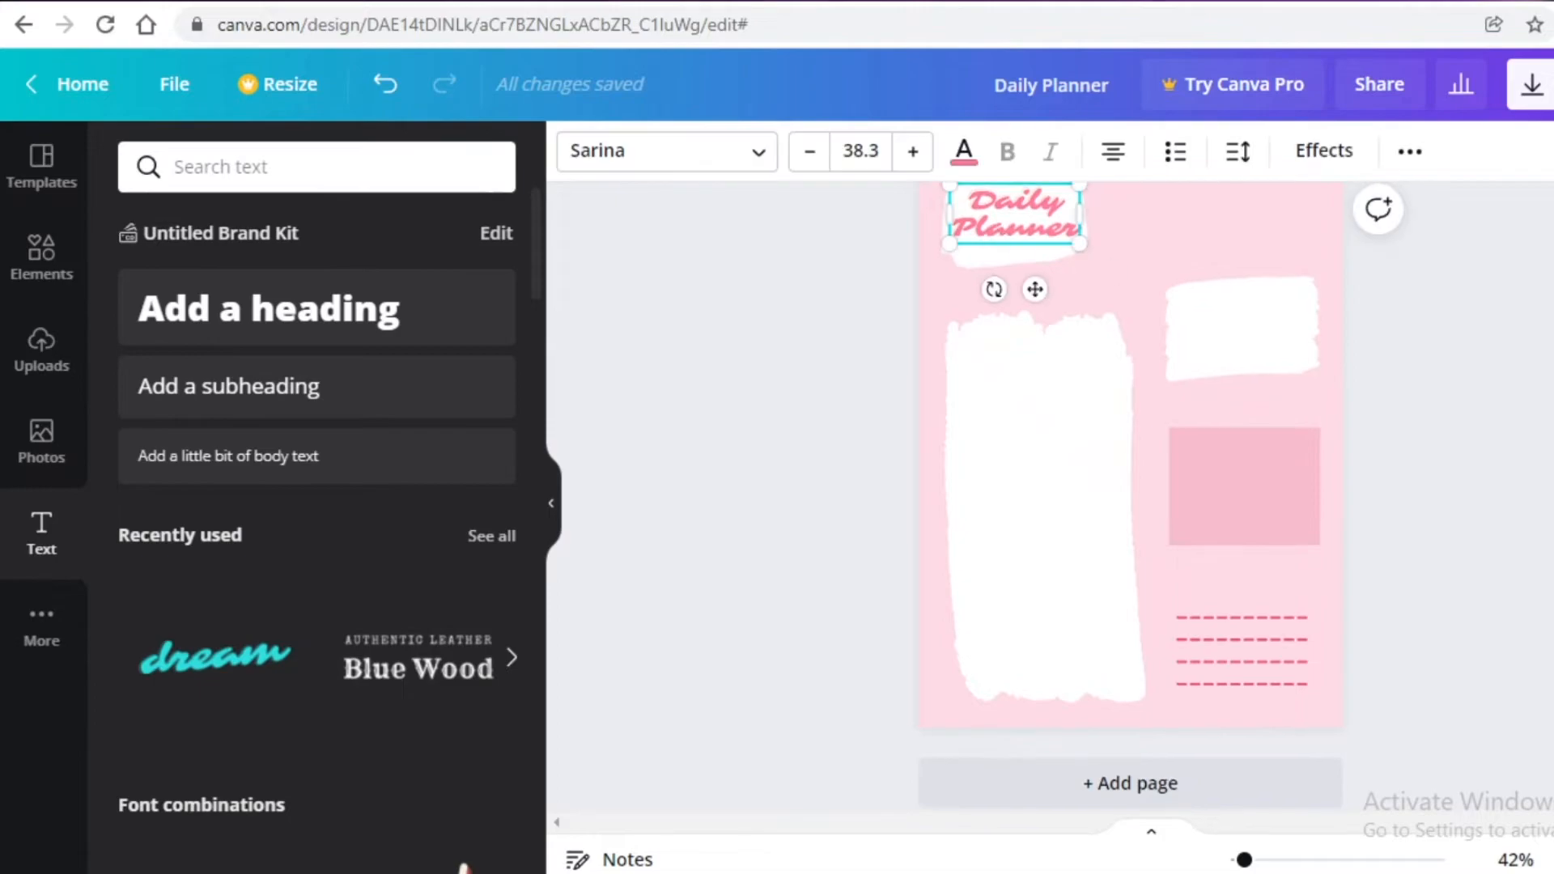
scroll(969, 382, "up", 2)
left_click_drag(986, 379, 1067, 563)
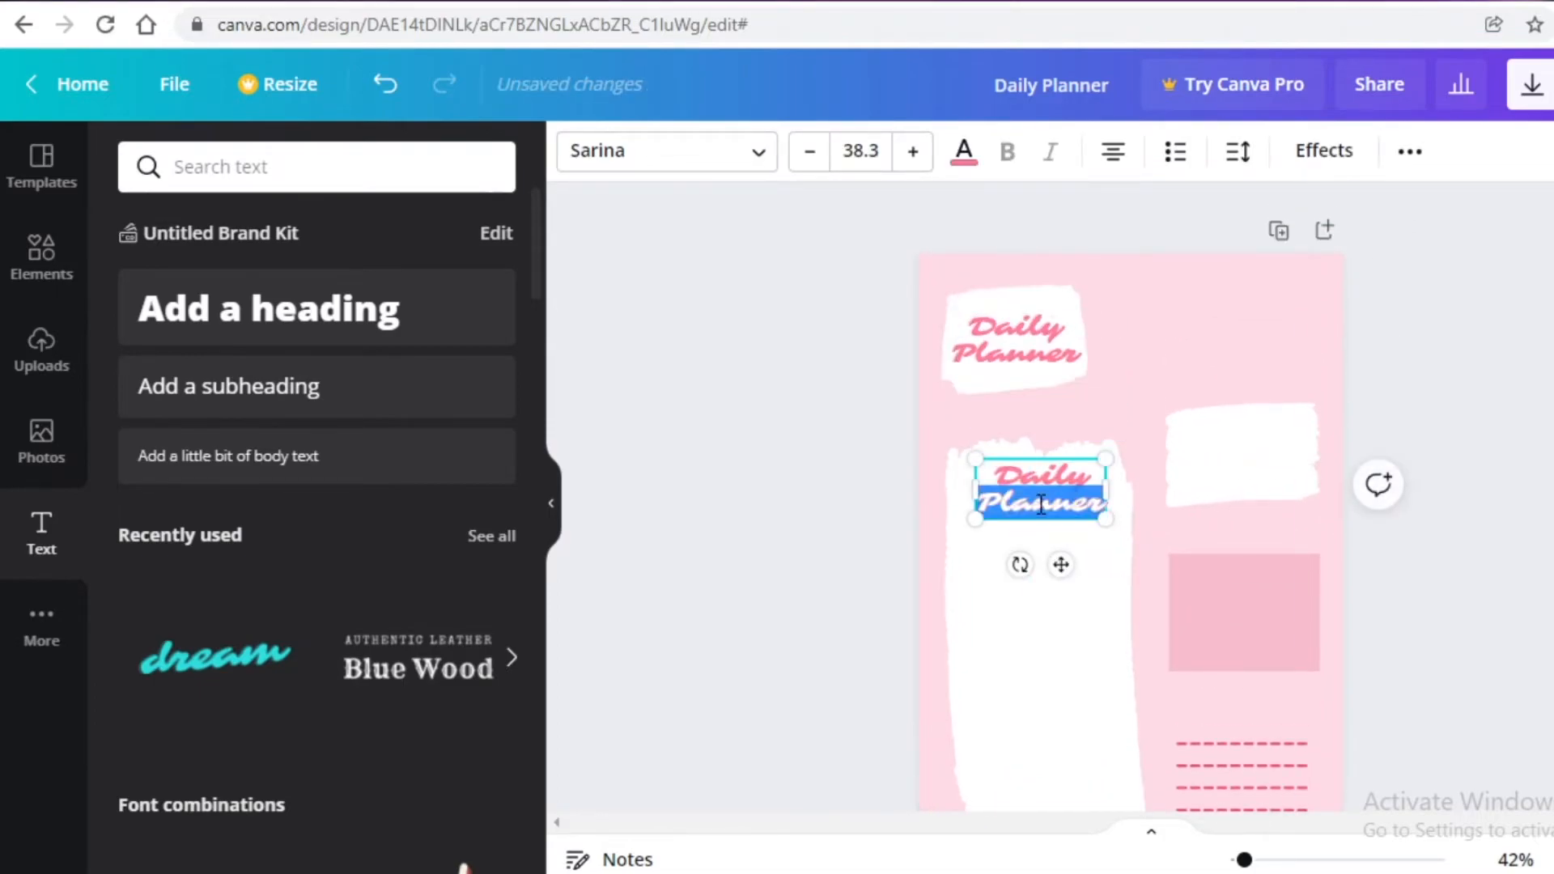
Replace the copied title's text with "Schedule", widen it to one line and center it on the tall white box
key("BackSpace")
double_click(1038, 478)
key("BackSpace")
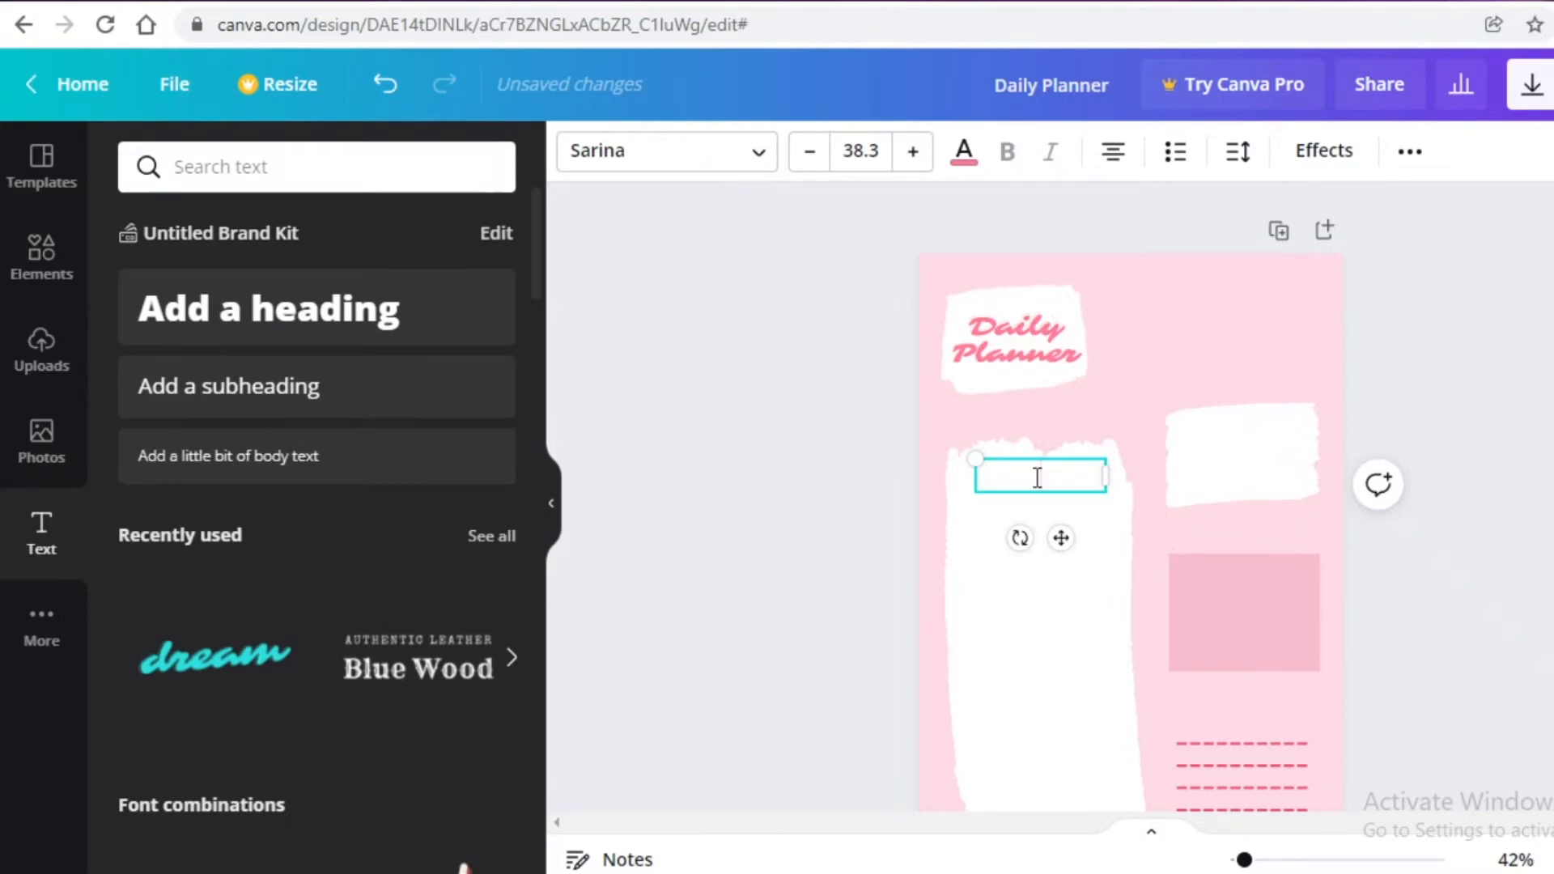
type("Schedule")
left_click_drag(1106, 488, 1155, 486)
left_click_drag(1074, 536, 1053, 502)
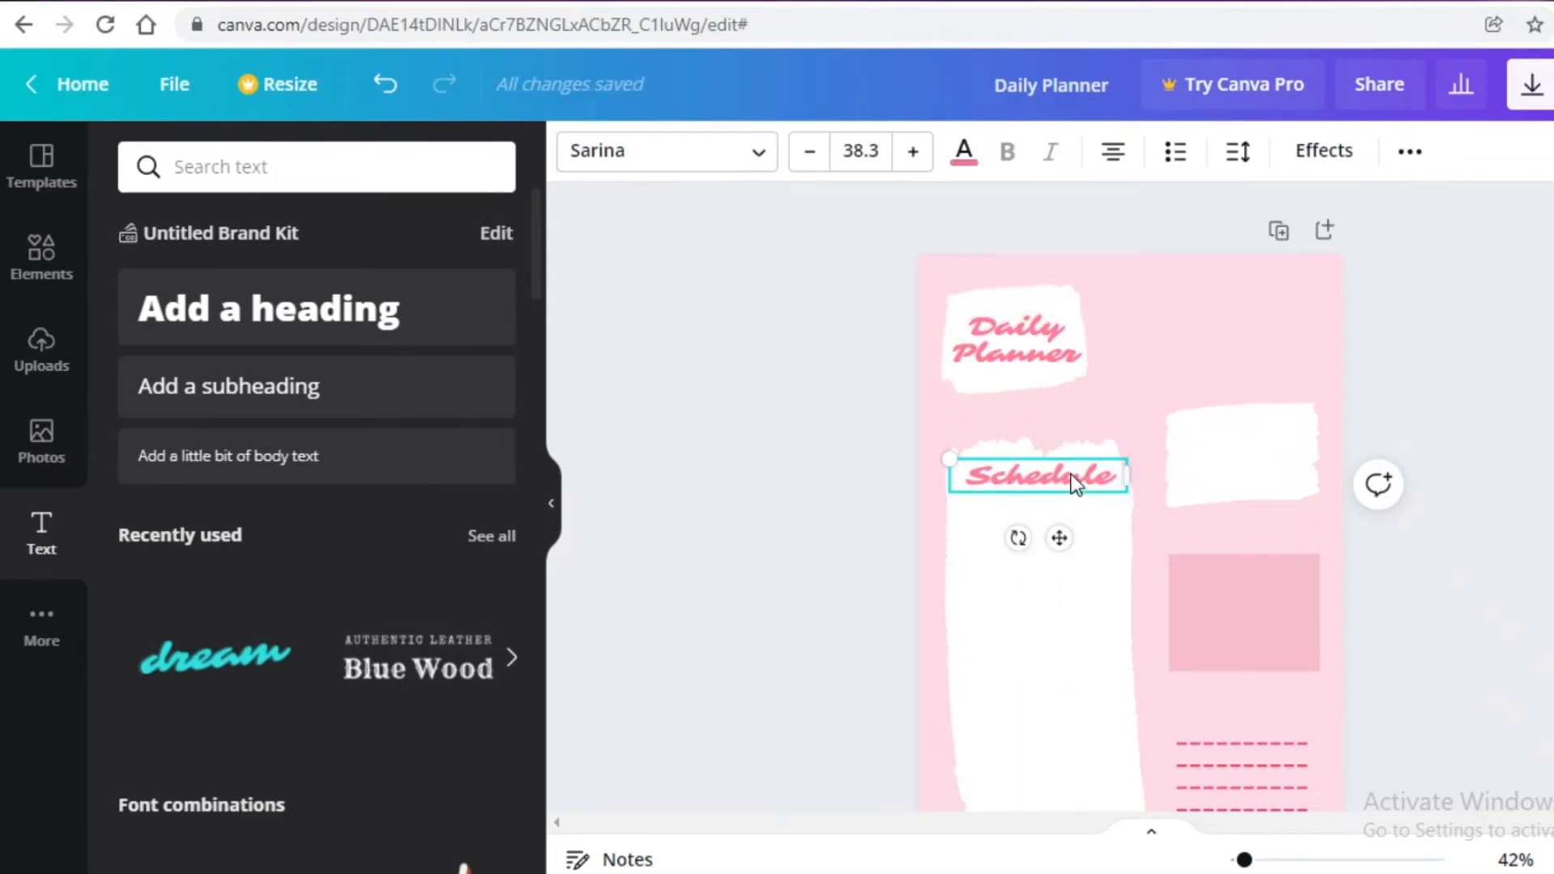
Duplicate the "Schedule" heading, change the copy to "Notes" and place it over the upper edge of the small white box
key("ctrl+d")
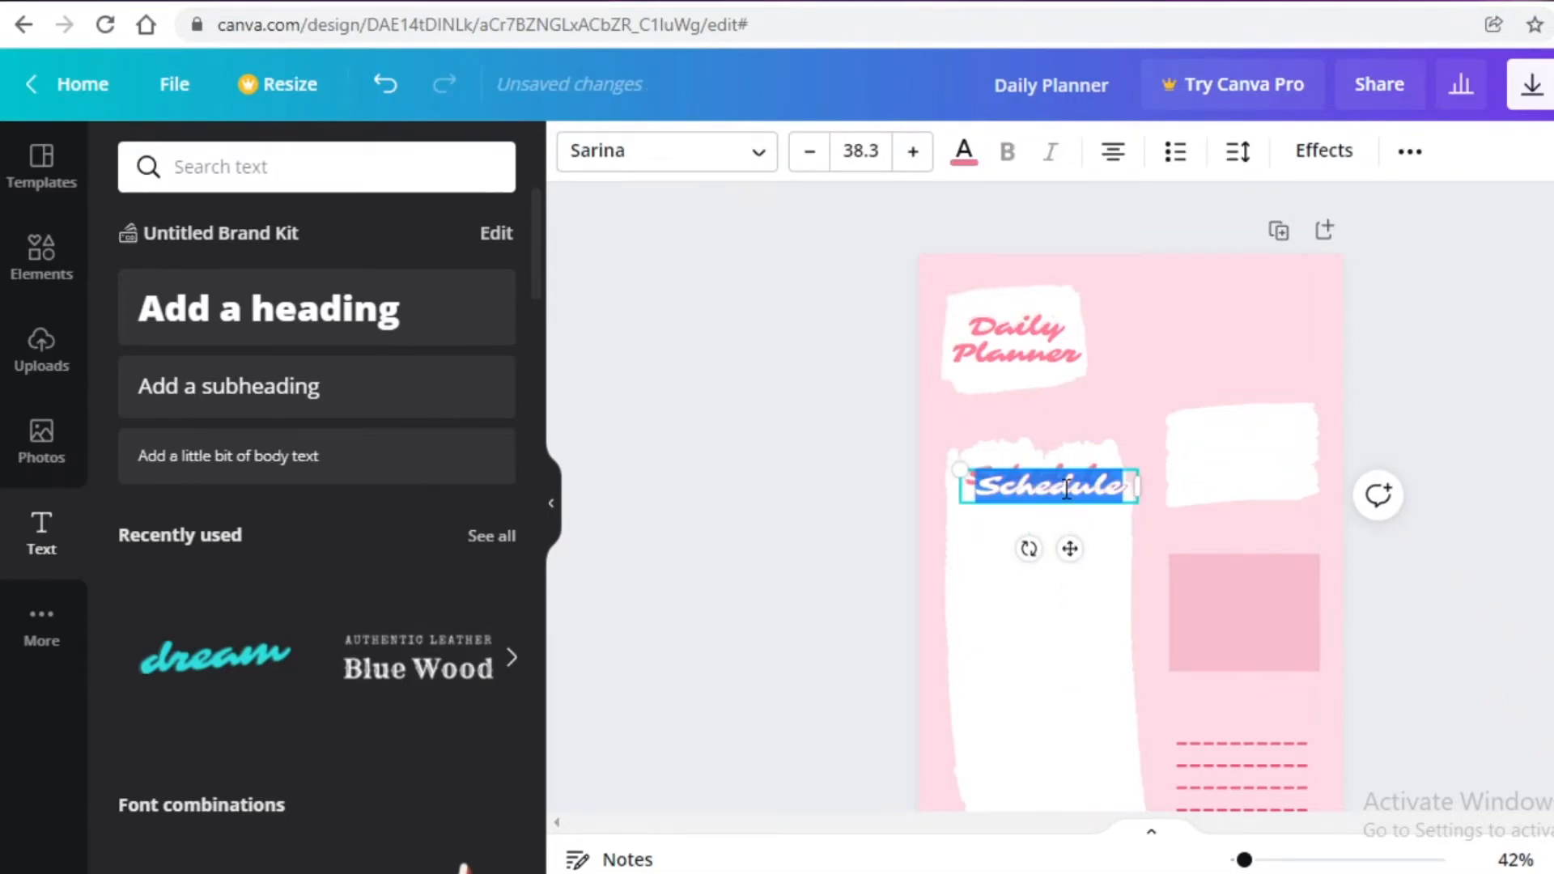
key("BackSpace")
type("Notes")
left_click_drag(1070, 549, 1267, 475)
left_click_drag(1334, 409, 1301, 410)
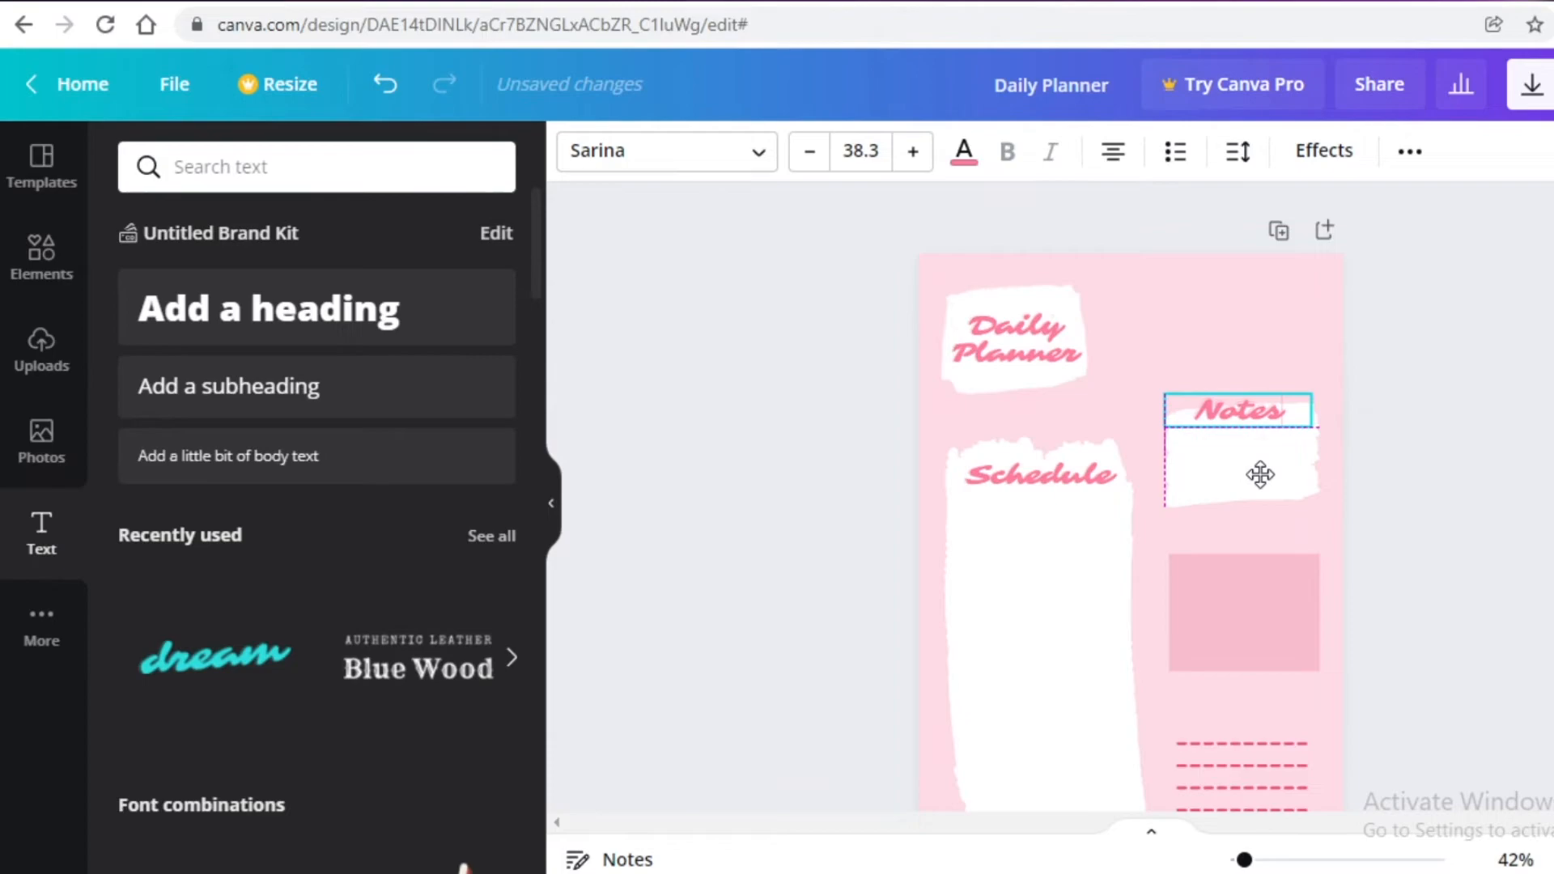
left_click(1511, 454)
scroll(1527, 479, "down", 2)
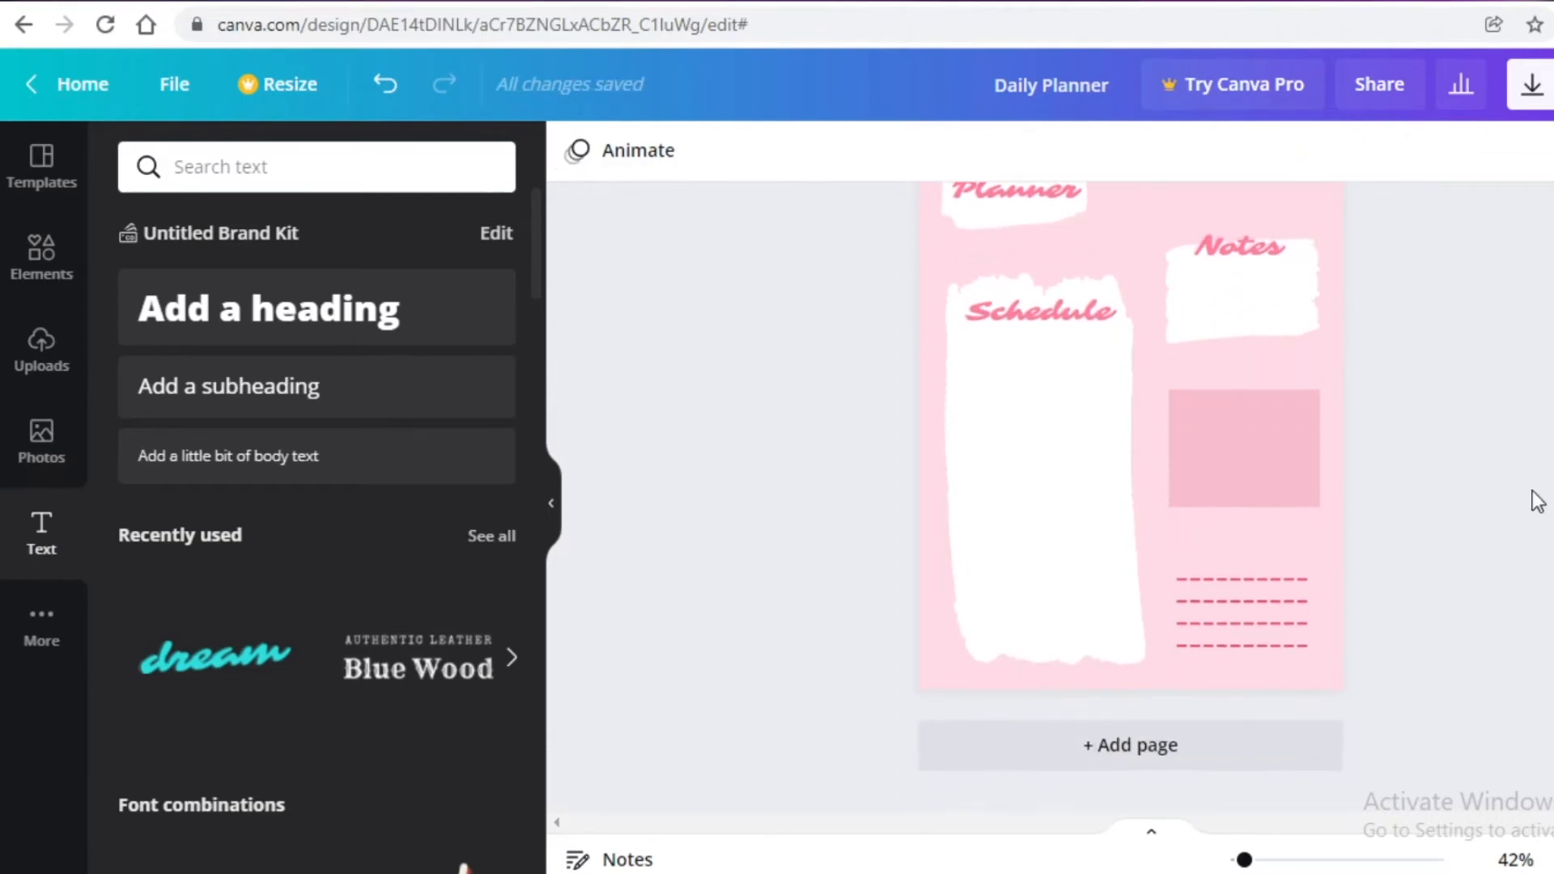
Shrink the "Notes" heading to size 28.5 and center it along the small white box's upper edge
scroll(1536, 498, "up", 2)
left_click(1214, 370)
left_click_drag(1163, 353, 1204, 366)
left_click_drag(1277, 440, 1260, 437)
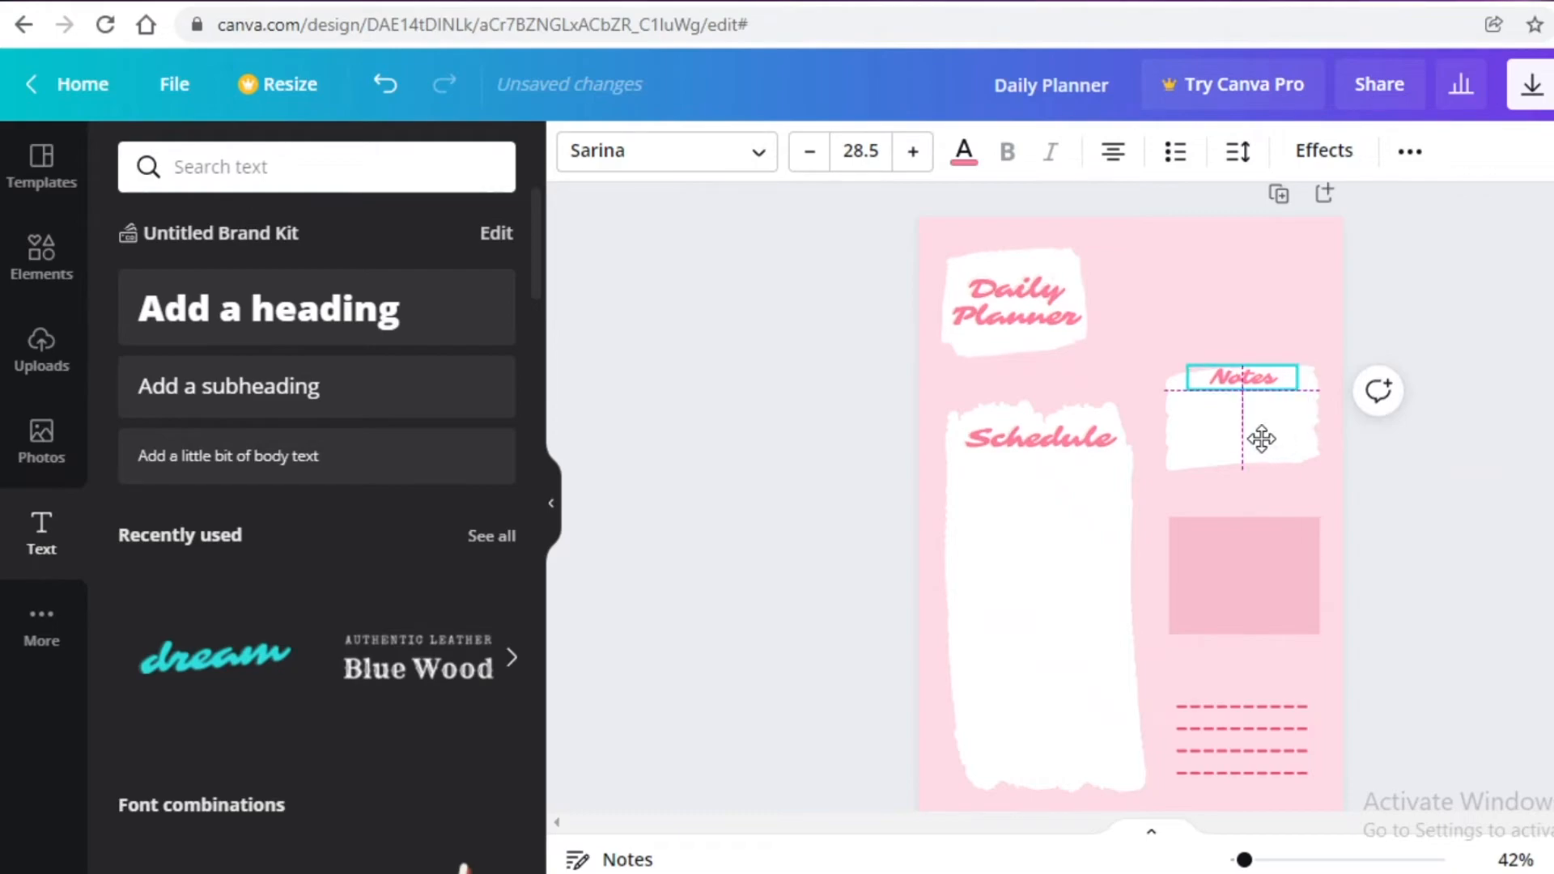
left_click(1530, 349)
Duplicate the "Notes" heading, change the copy to "Tomorrow" and center it on the pink rectangle's upper edge
left_click(1260, 386)
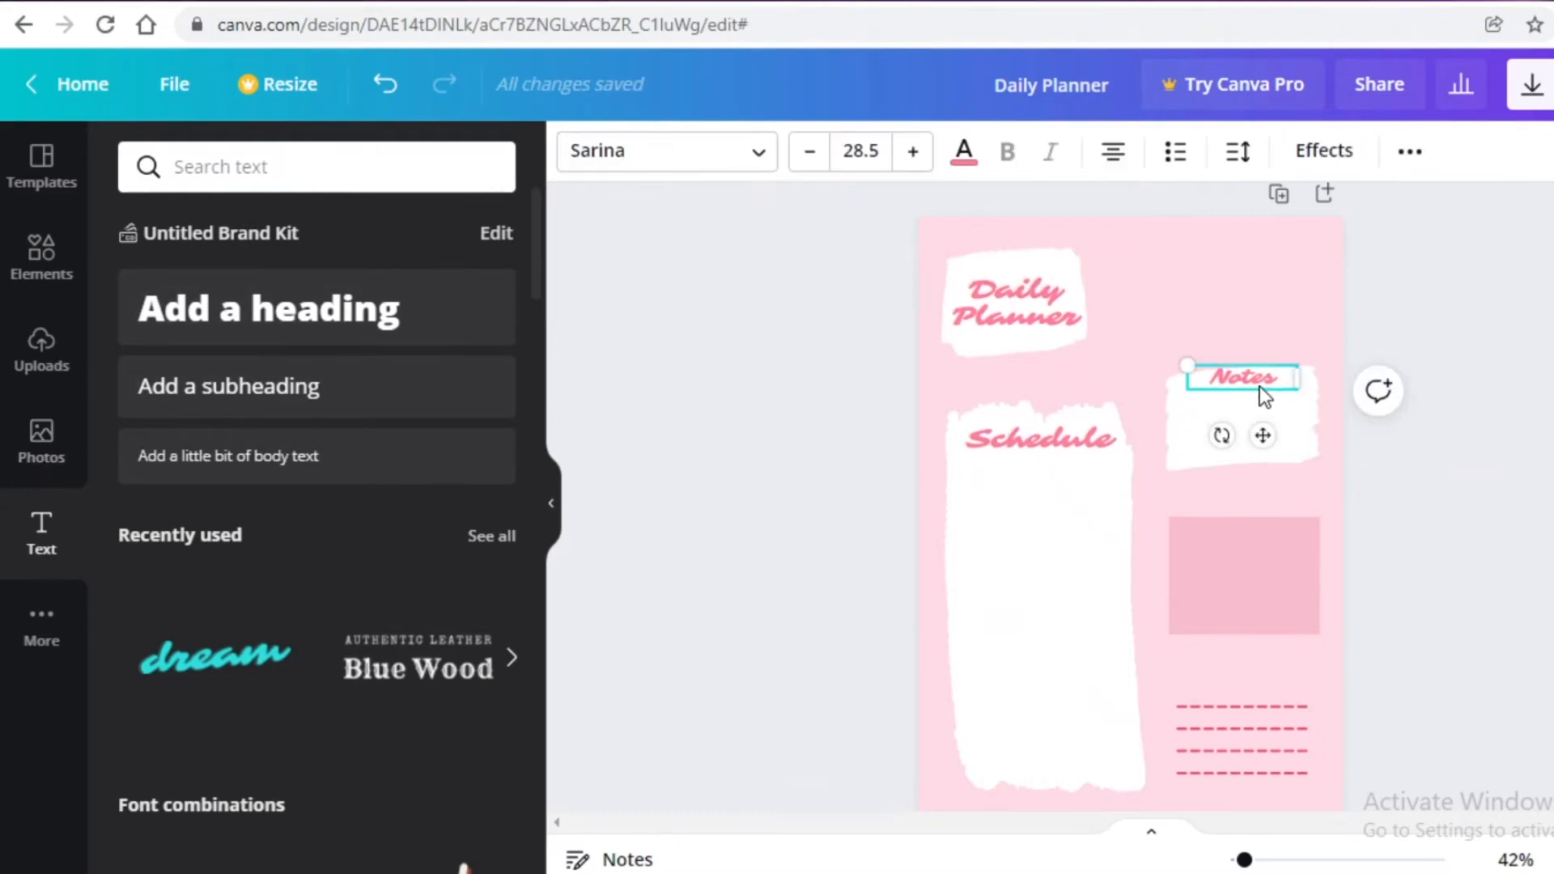
left_click_drag(1260, 386, 1266, 573)
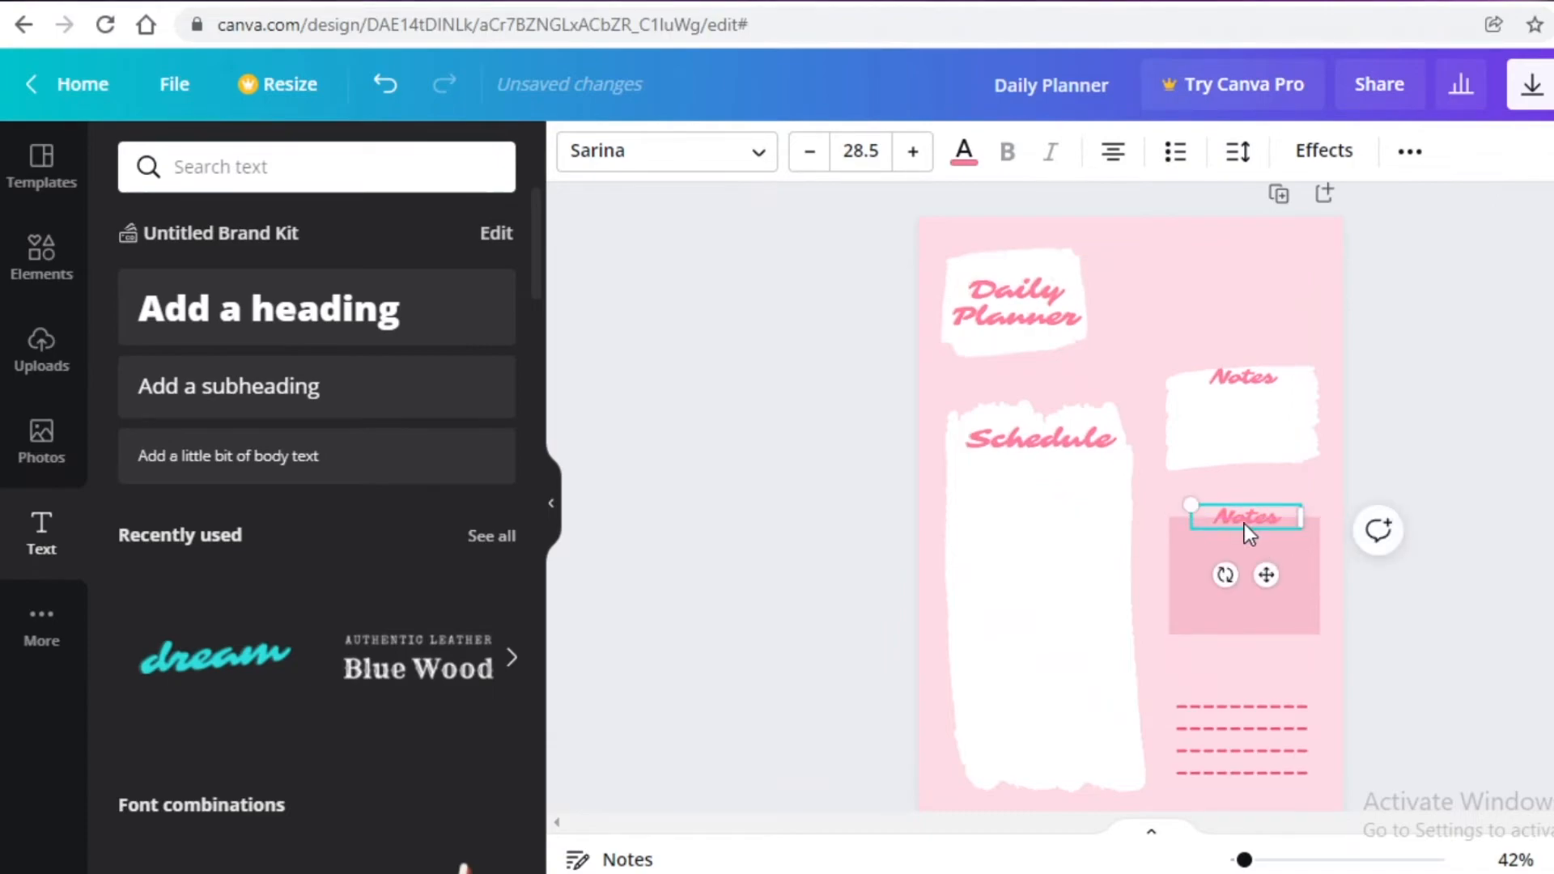
left_click_drag(1301, 518, 1322, 519)
double_click(1289, 525)
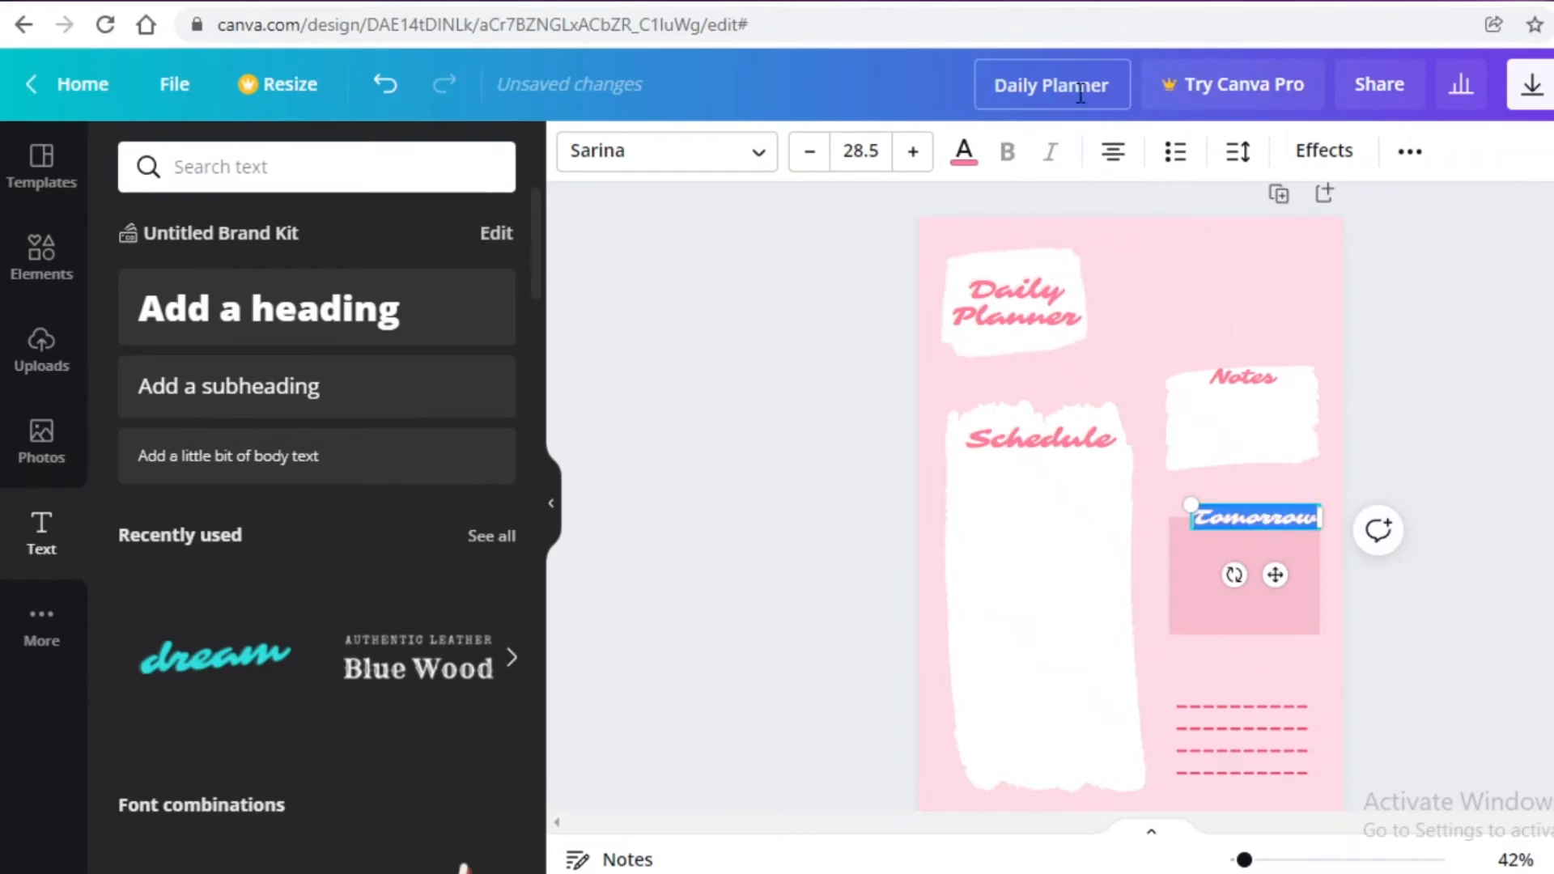
left_click(961, 165)
left_click(1259, 524)
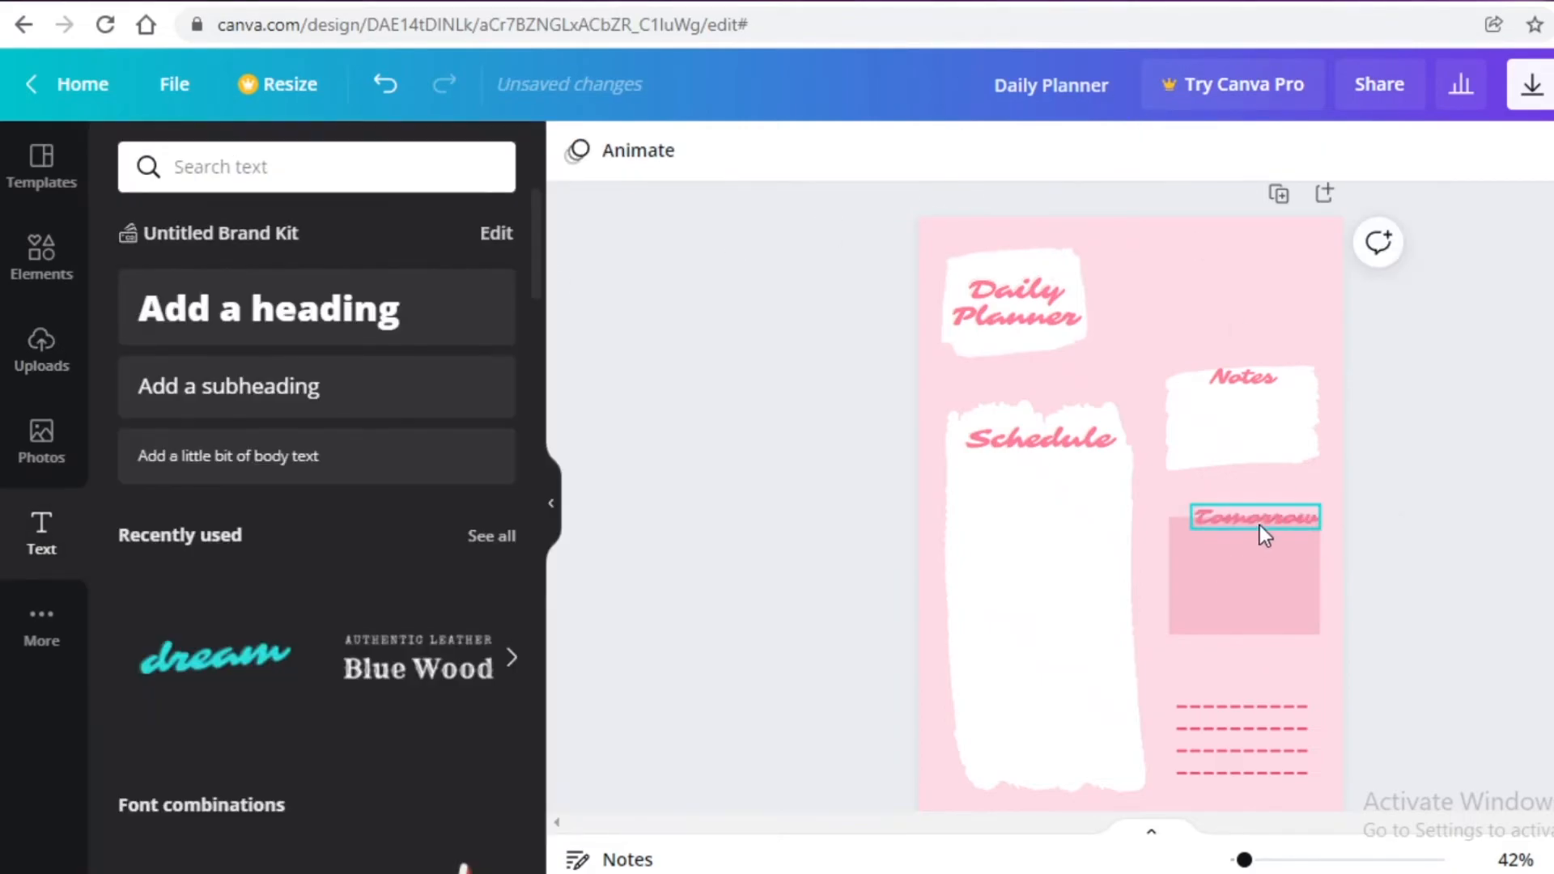
left_click_drag(1278, 573, 1266, 578)
left_click(1475, 504)
scroll(1469, 535, "down", 2)
scroll(1470, 534, "up", 2)
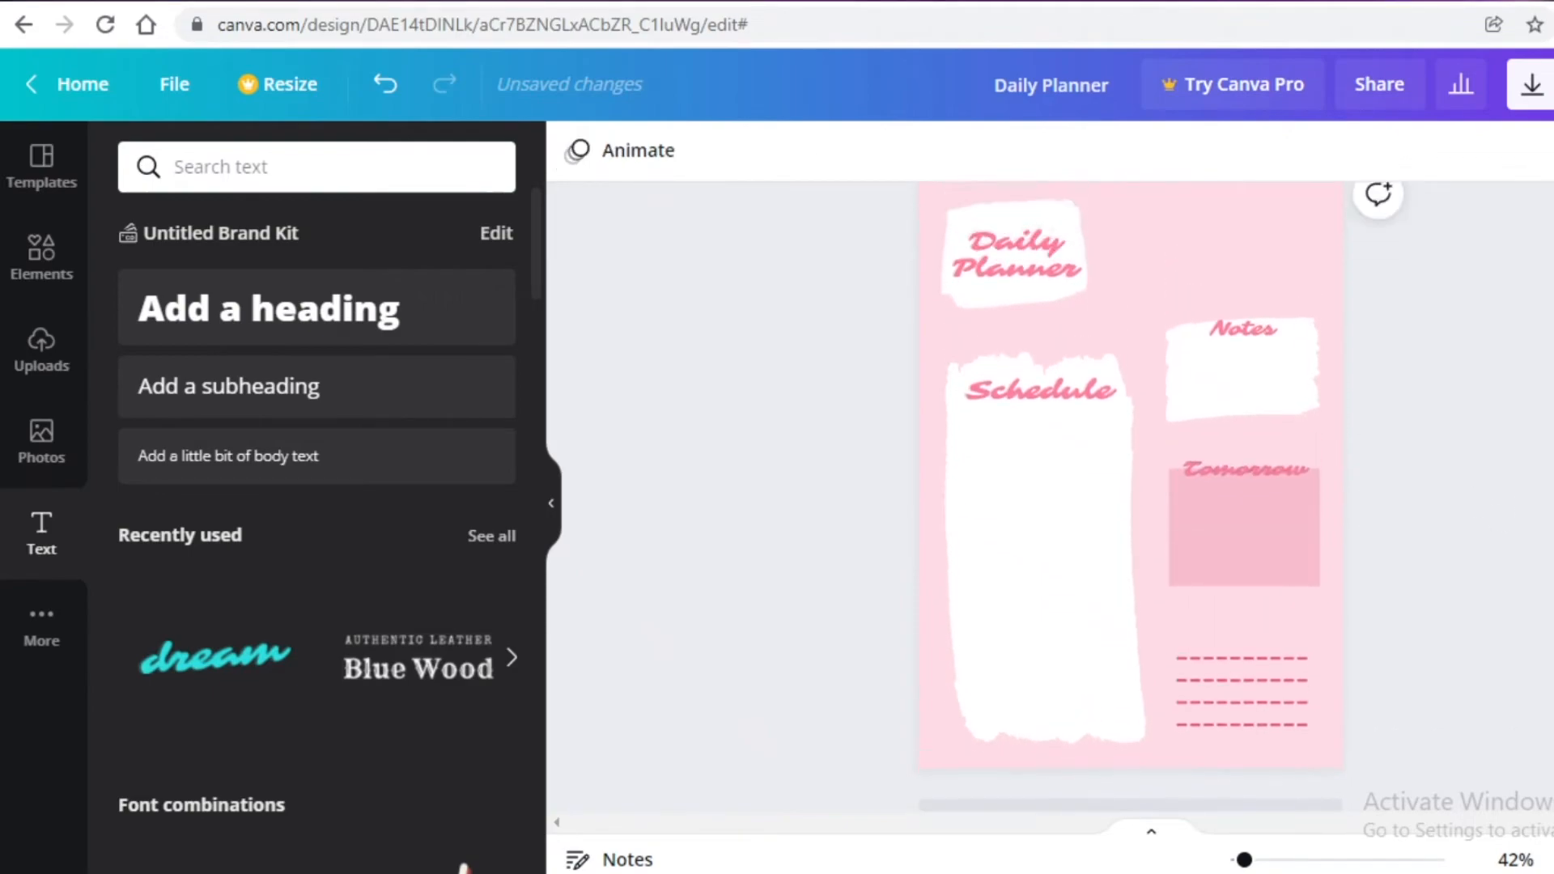
Duplicate the "Tomorrow" heading, place the copy above the dashed lines and change its text to "Meetings"
left_click(1245, 522)
left_click_drag(1264, 575, 1273, 736)
type("Happenings")
key("BackSpace")
key("BackSpace")
key("BackSpace")
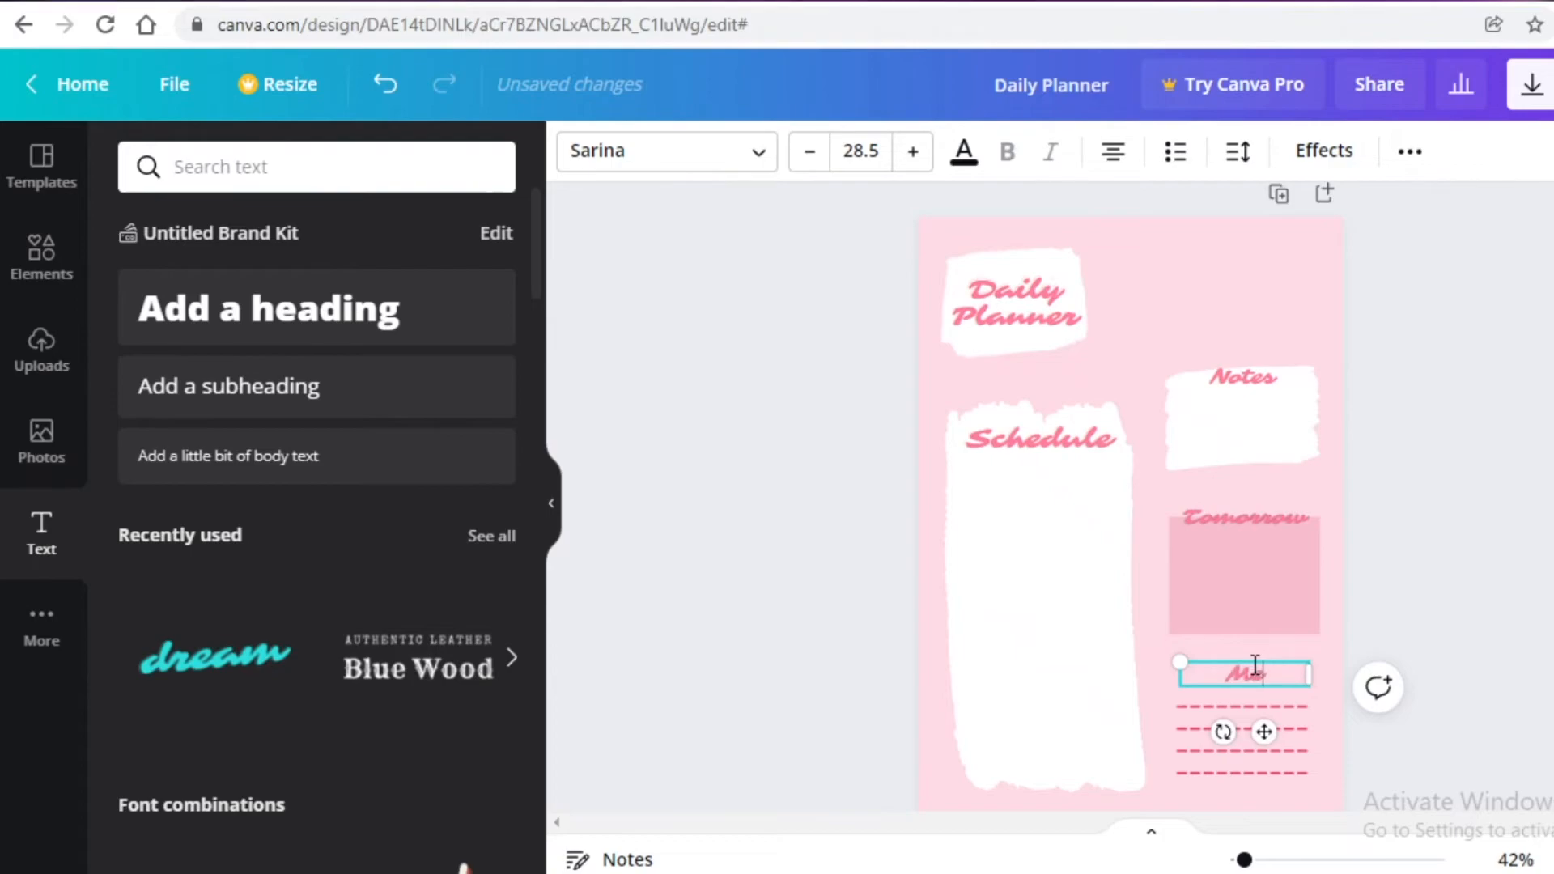
left_click(1469, 611)
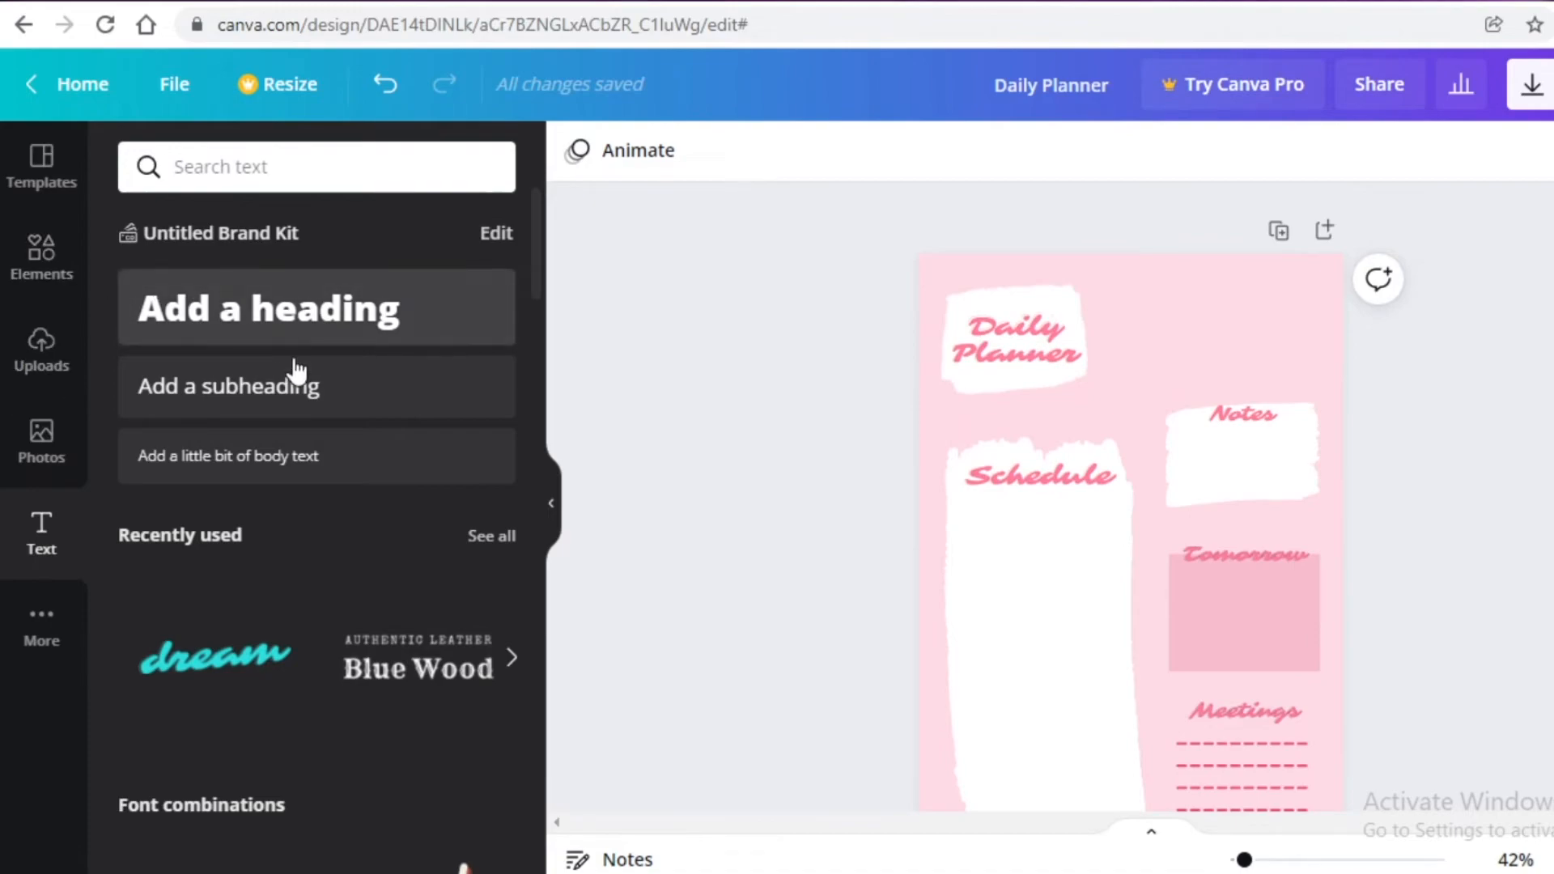
Duplicate the "Daily Planner" title, place the copy to the right of it and change its text to "Date"
scroll(277, 344, "down", 6)
left_click(1046, 348)
left_click_drag(1047, 348, 1052, 358)
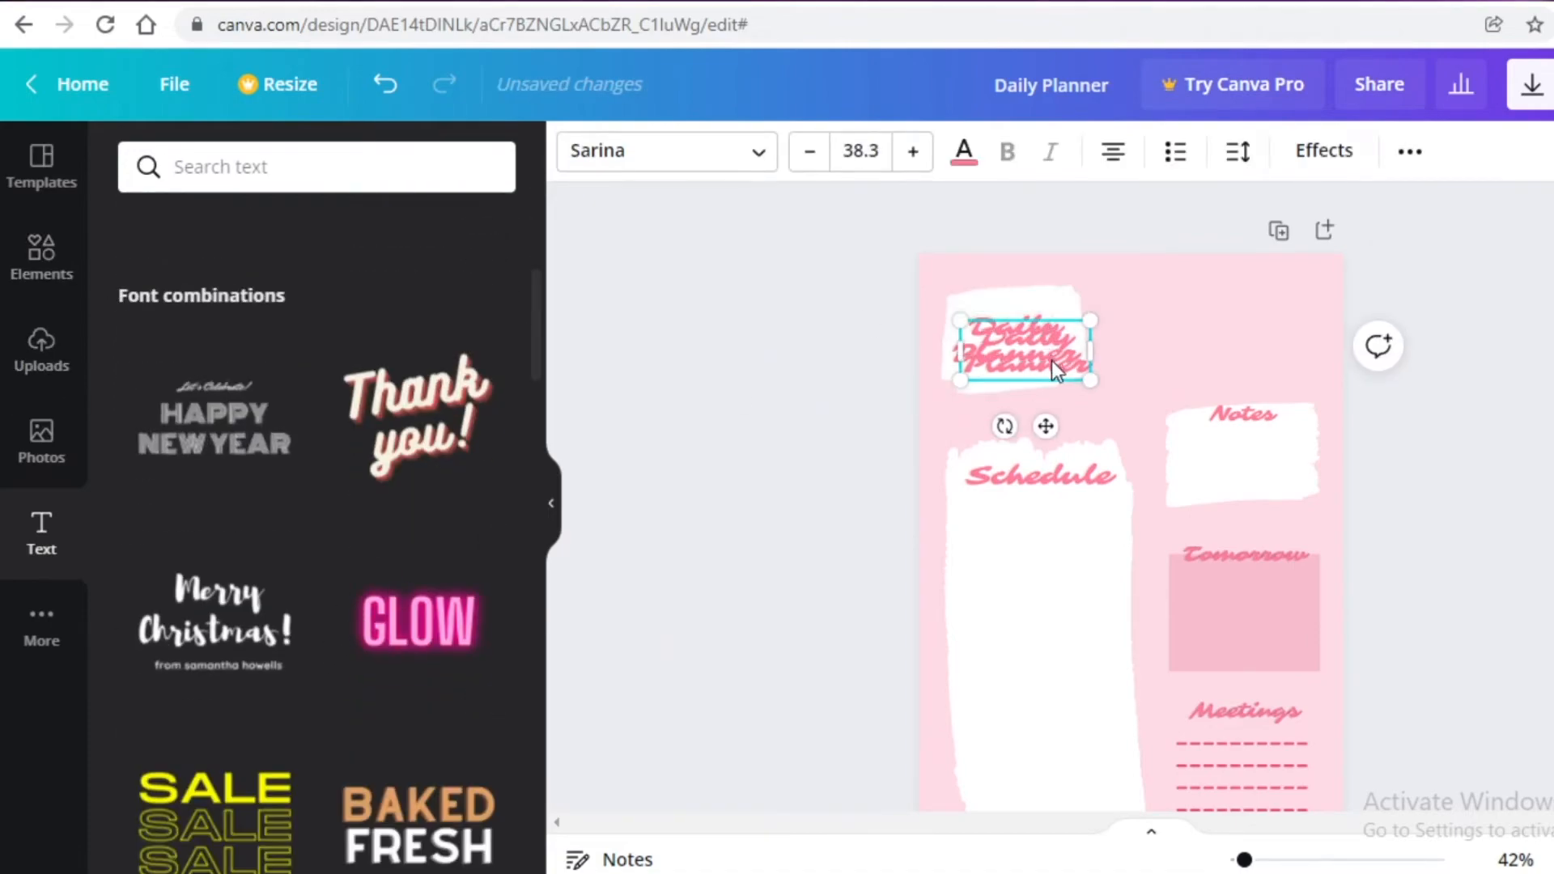
left_click_drag(1046, 426, 1165, 390)
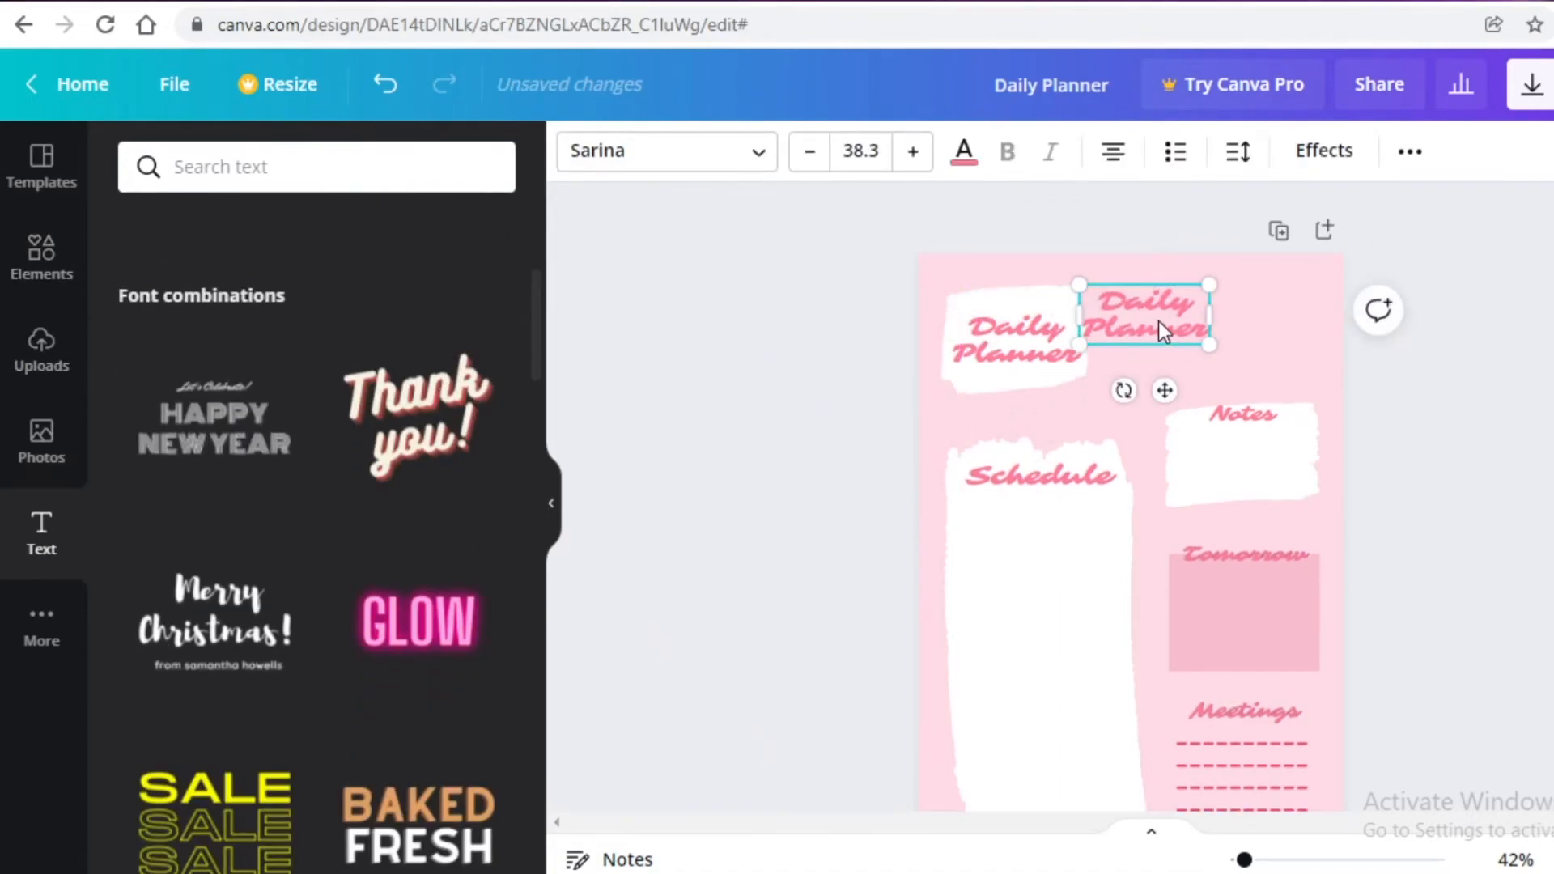
key("BackSpace")
double_click(1159, 292)
key("BackSpace")
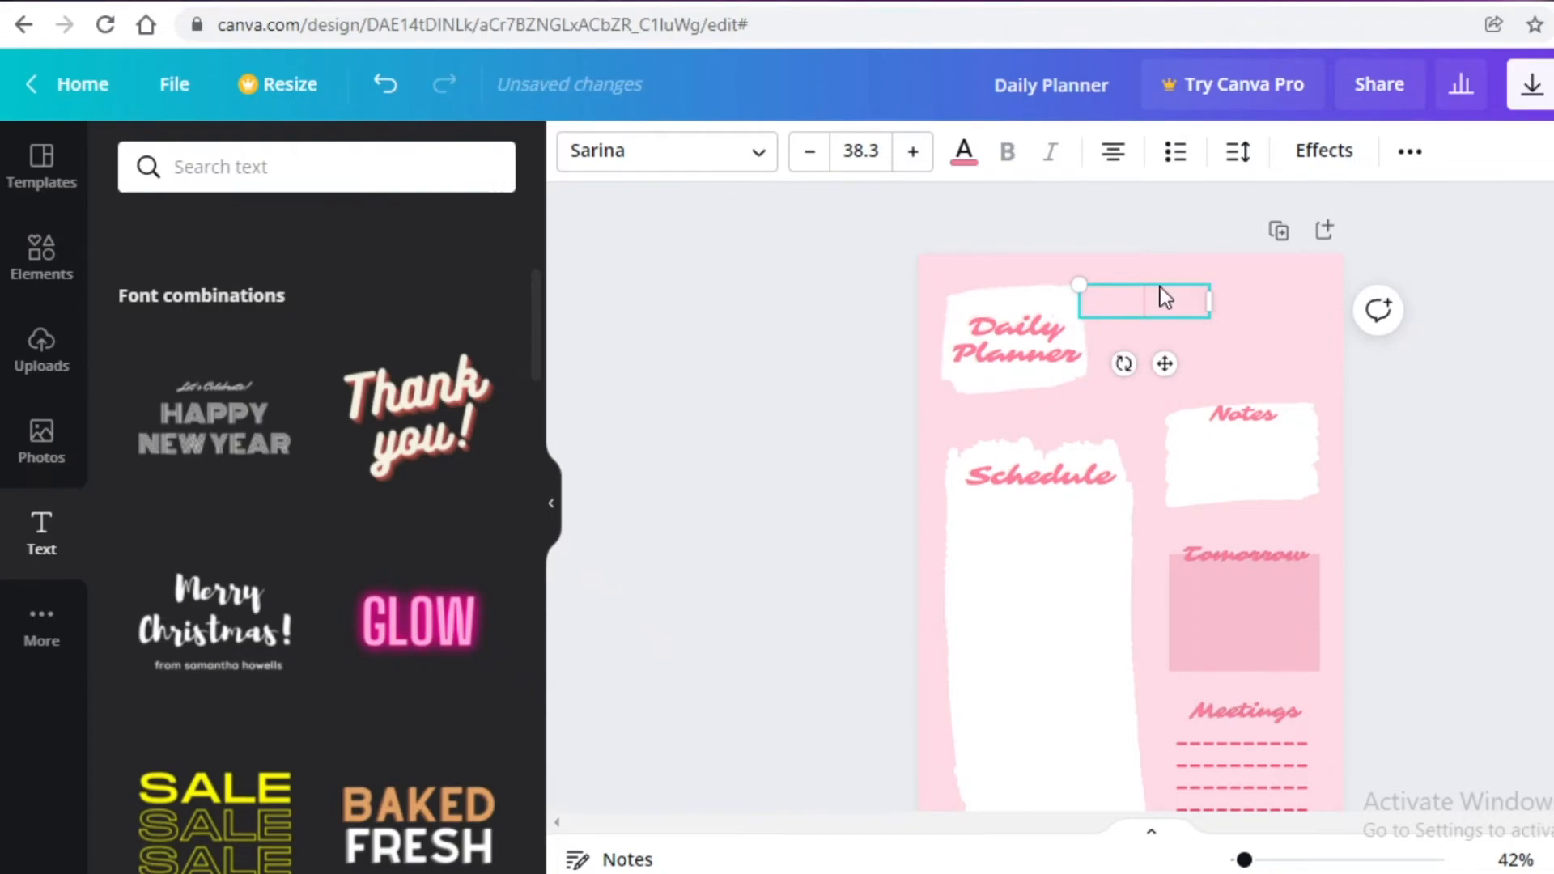
type("Date")
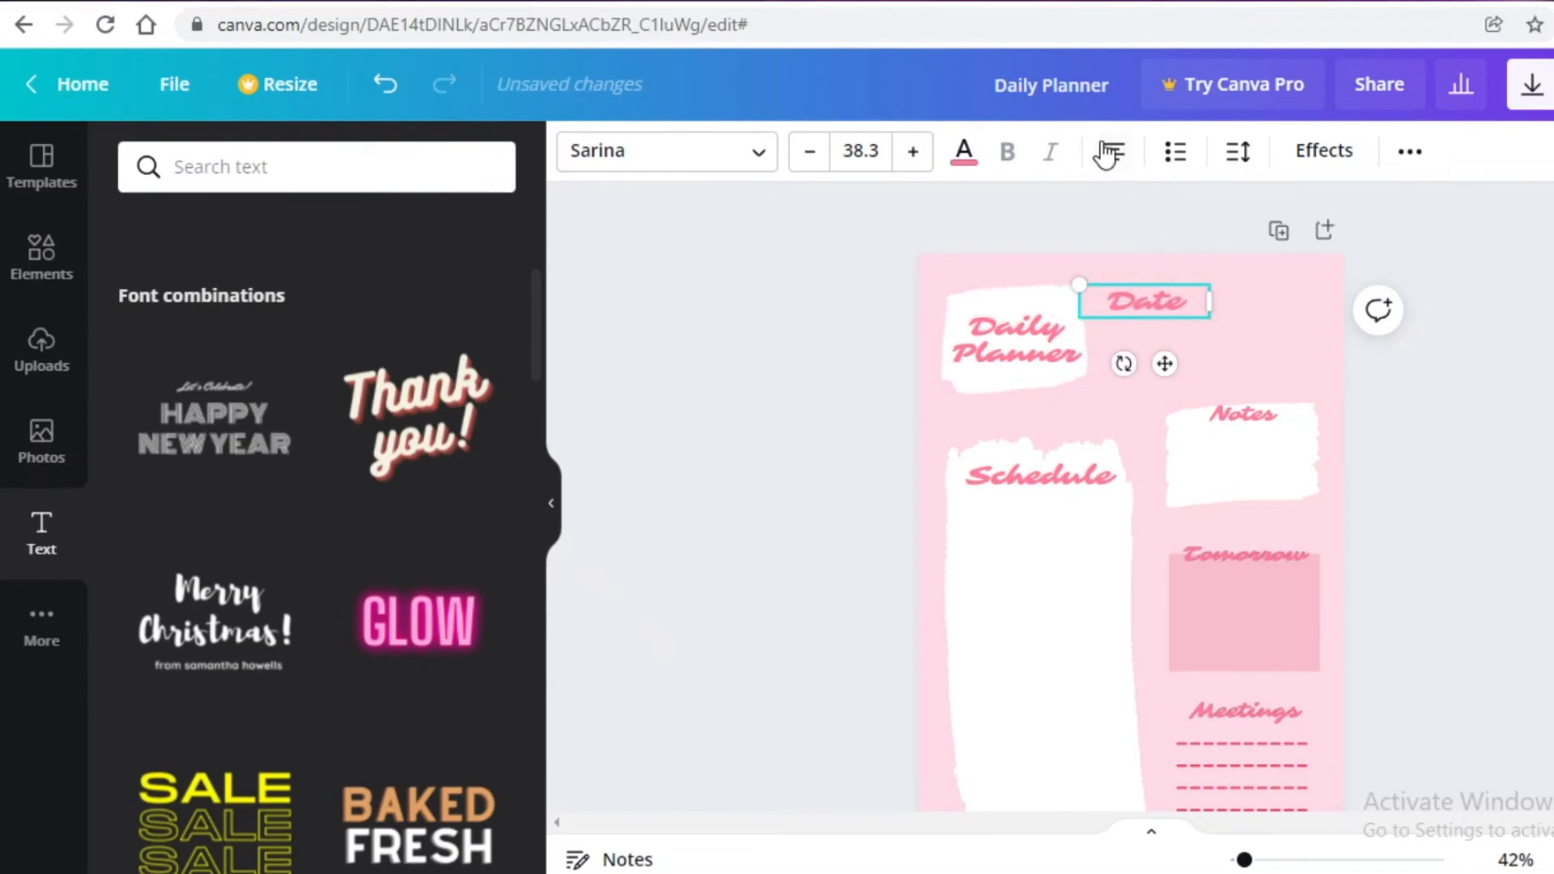
Change the "Date" text's Splice effect color to the deeper pink of the dashed lines
left_click(1325, 154)
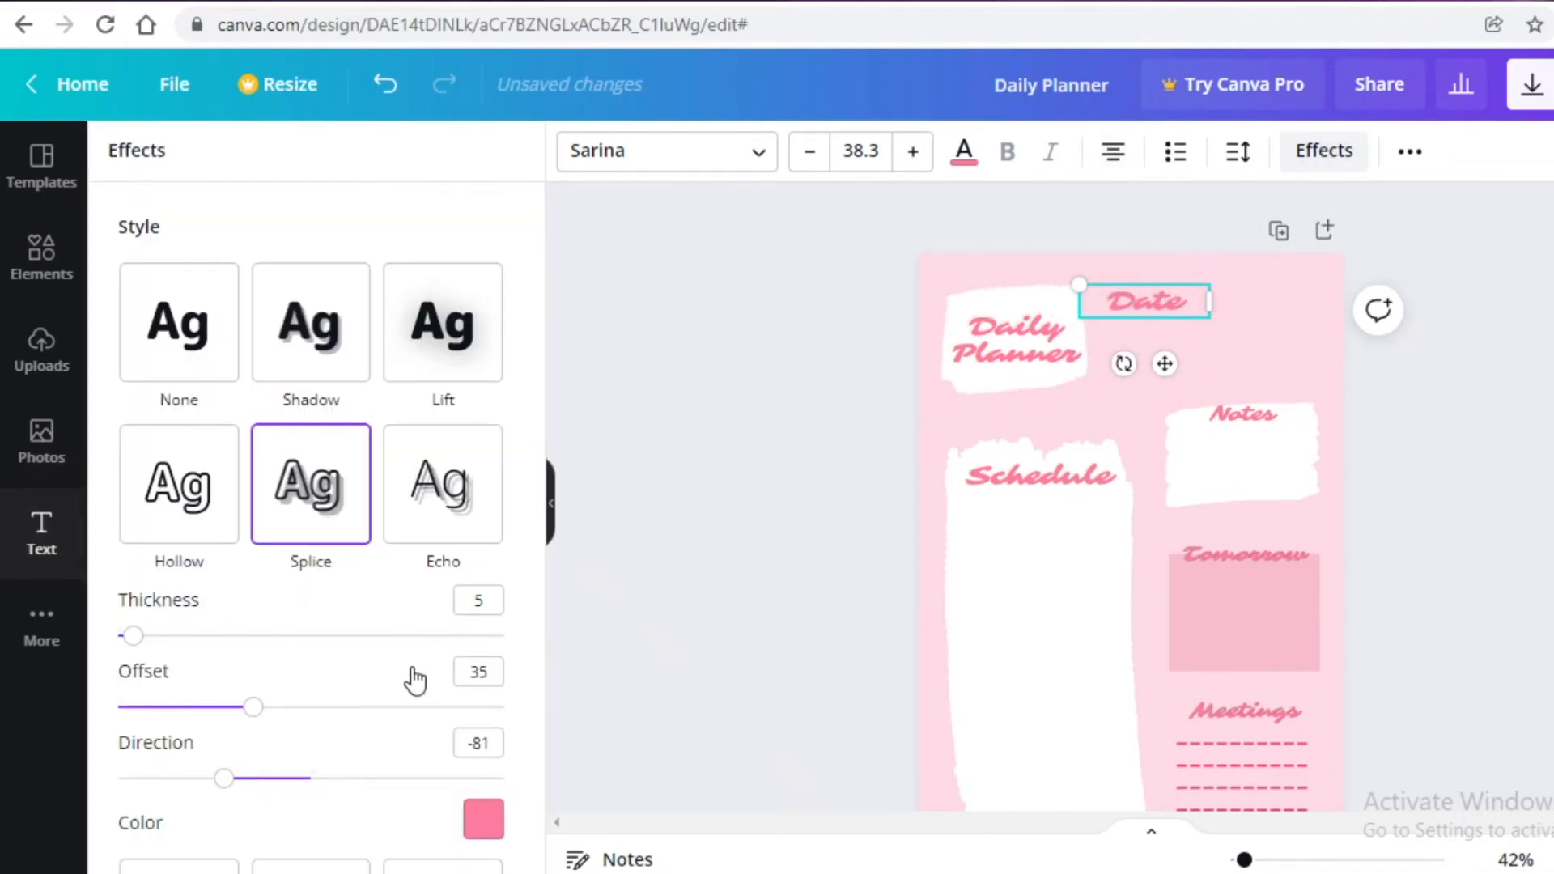
left_click(484, 820)
left_click(269, 454)
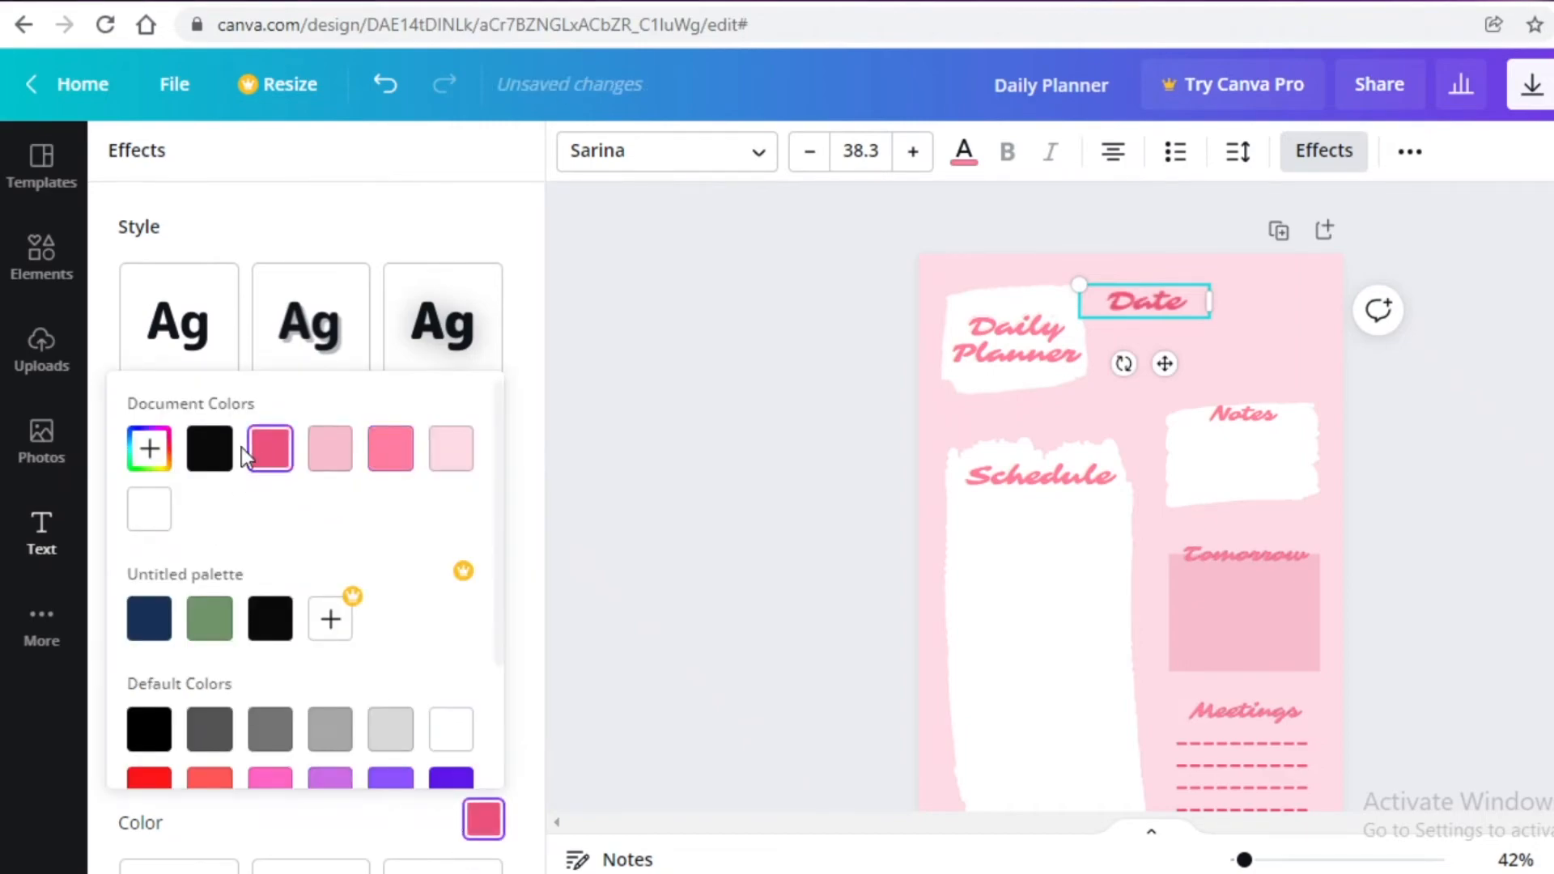
Narrow the "Date" text box, shrink it to size 19.9 and position it between the title and the page's right edge
left_click(1210, 304)
left_click_drag(1209, 303, 1180, 307)
left_click_drag(1077, 287, 1128, 302)
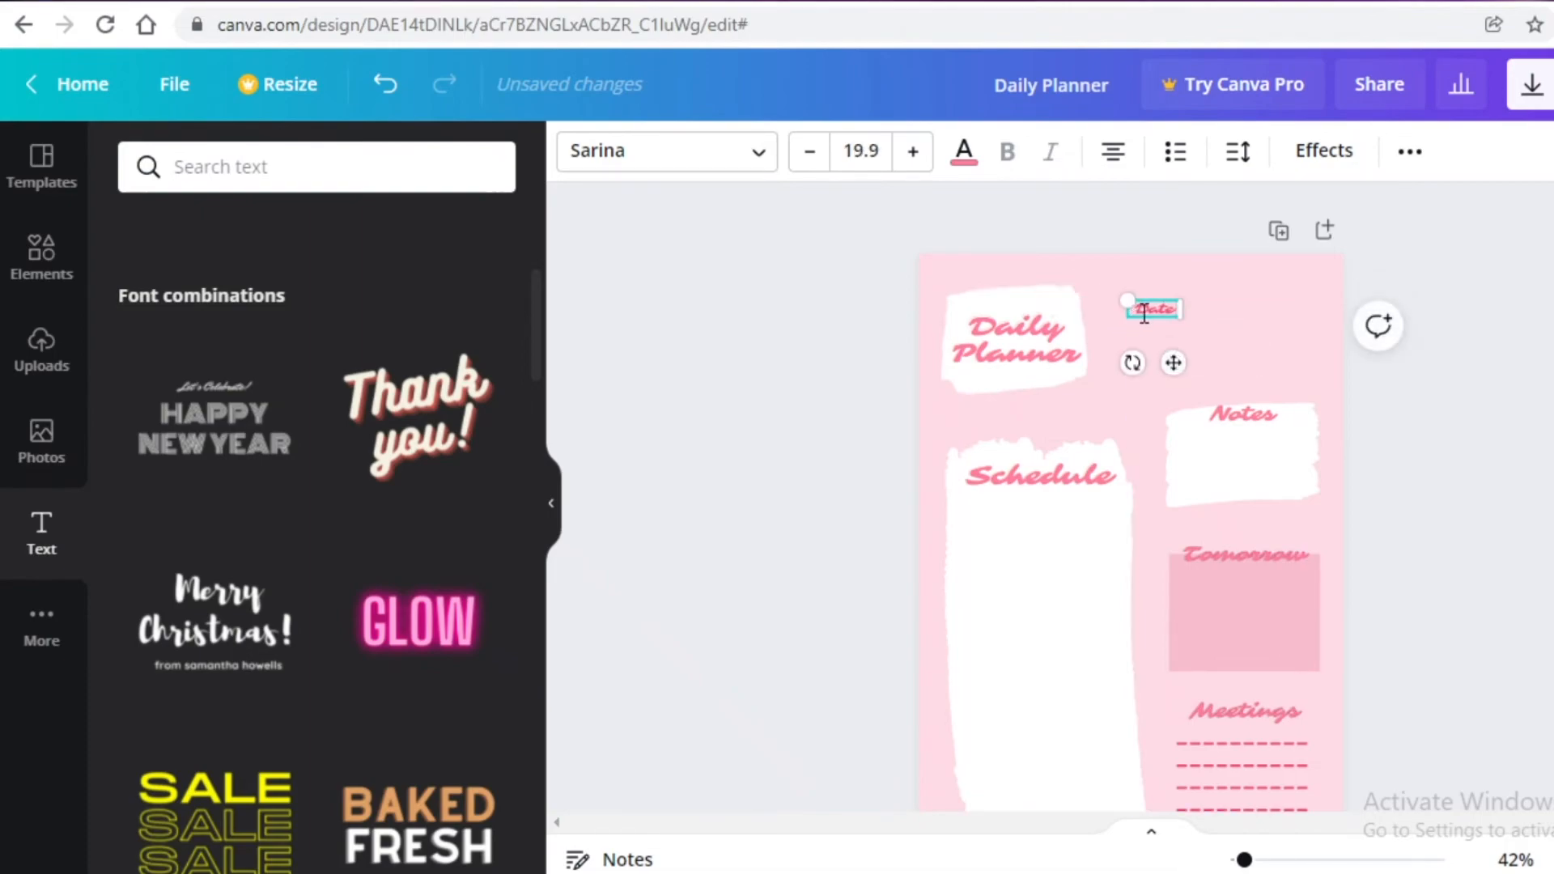
mouse_move(1180, 366)
left_mouse_down()
mouse_move(1180, 409)
mouse_move(1190, 387)
left_mouse_up()
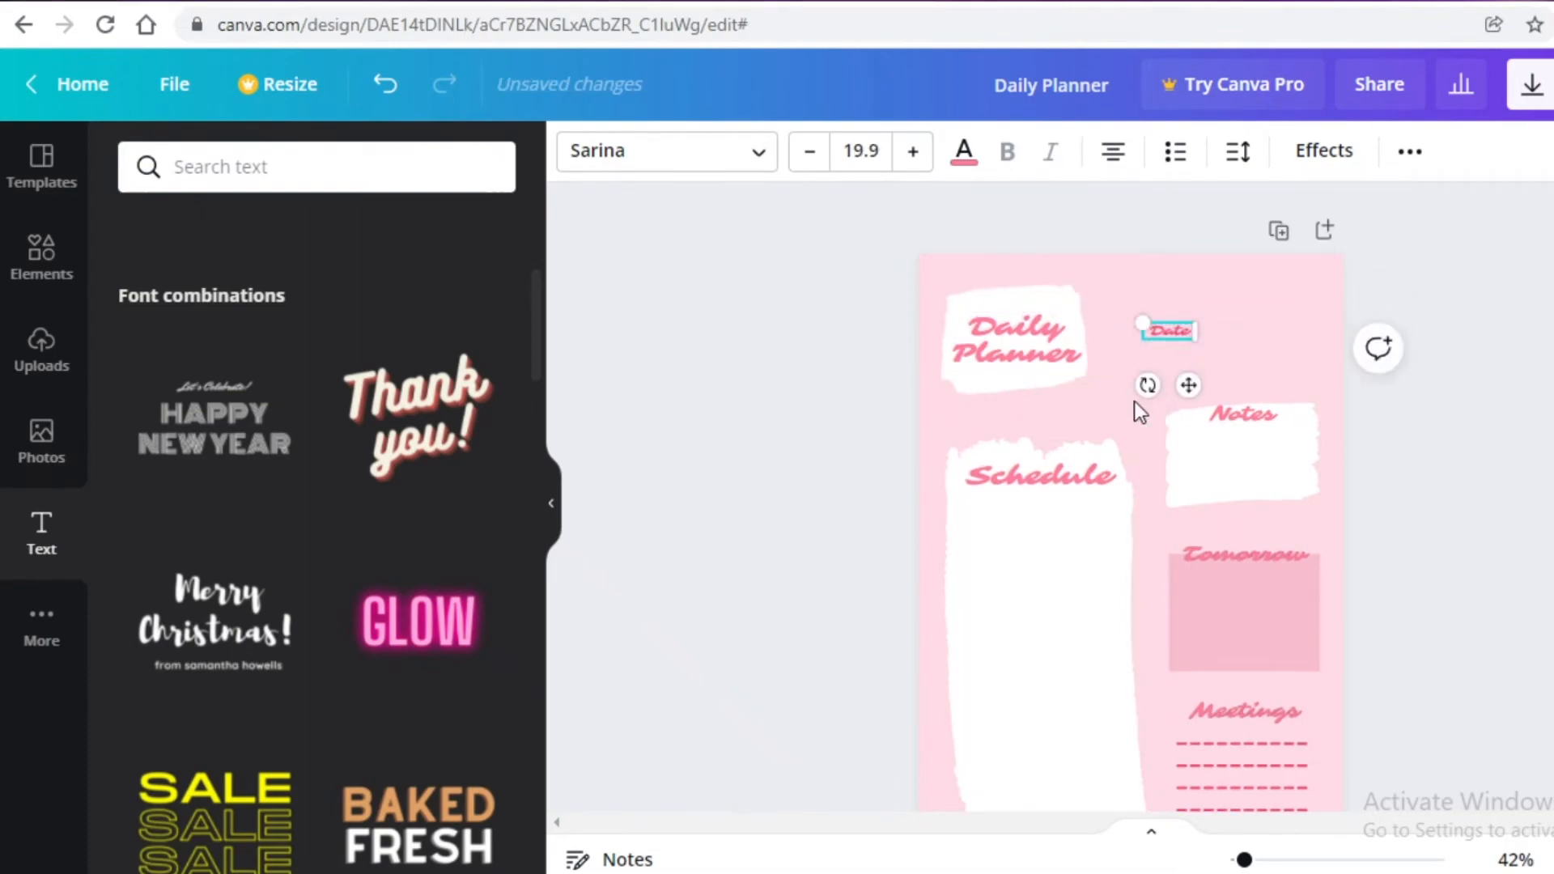
Add a deep pink line with bar ends, place it to the right of the "Date" text and shorten it
left_click(69, 269)
left_click(221, 340)
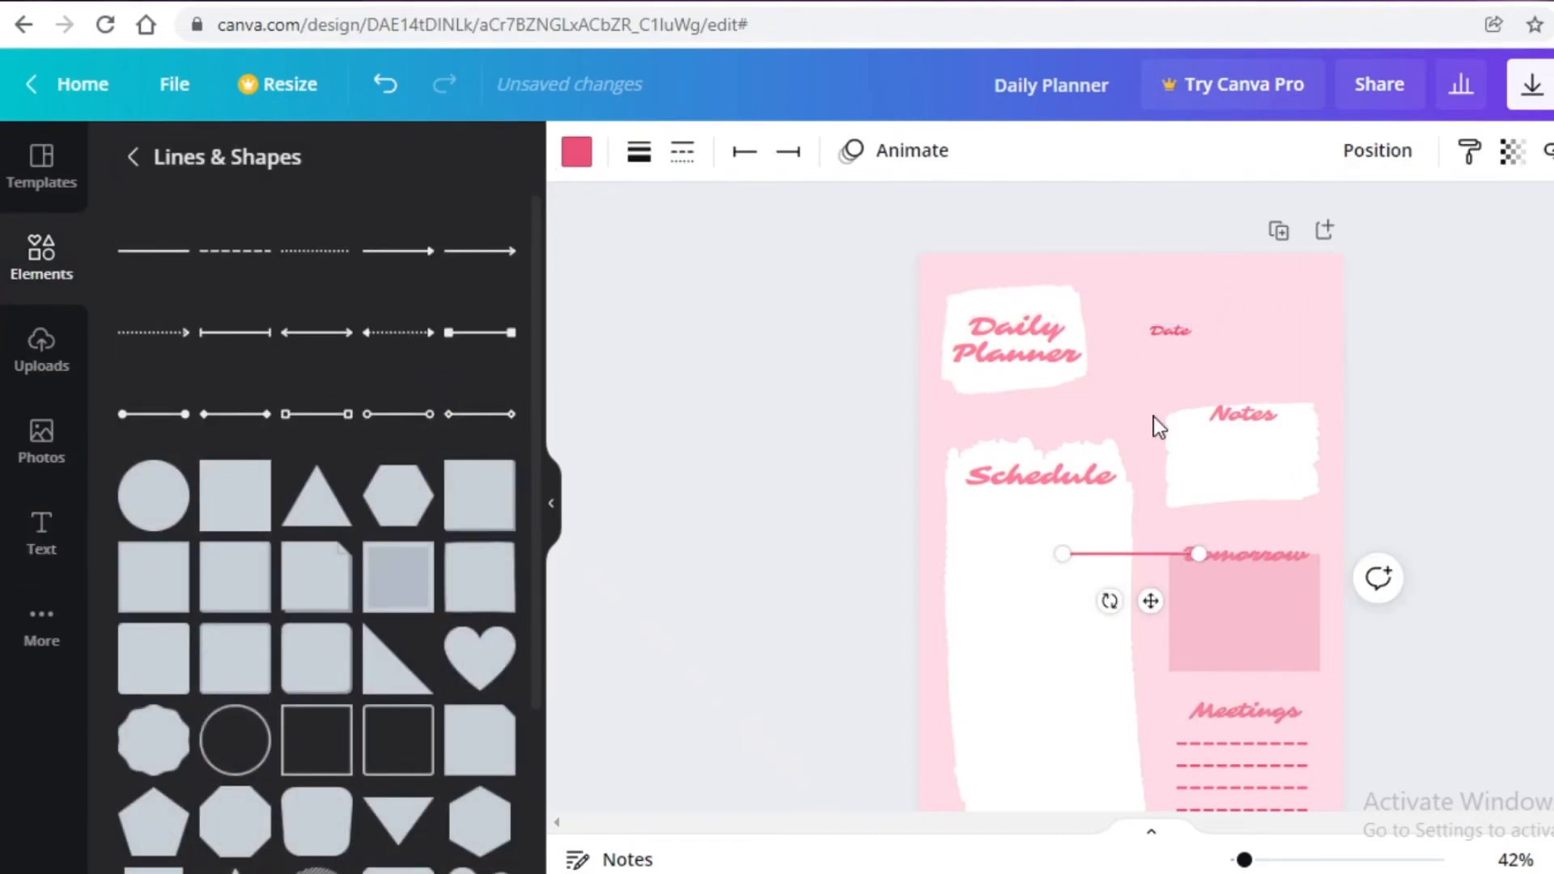
left_click_drag(1155, 601, 1295, 376)
left_click_drag(1340, 329, 1283, 342)
left_click(1527, 542)
Move the "Date" text up to the start of the short line and enlarge it
left_click(1184, 339)
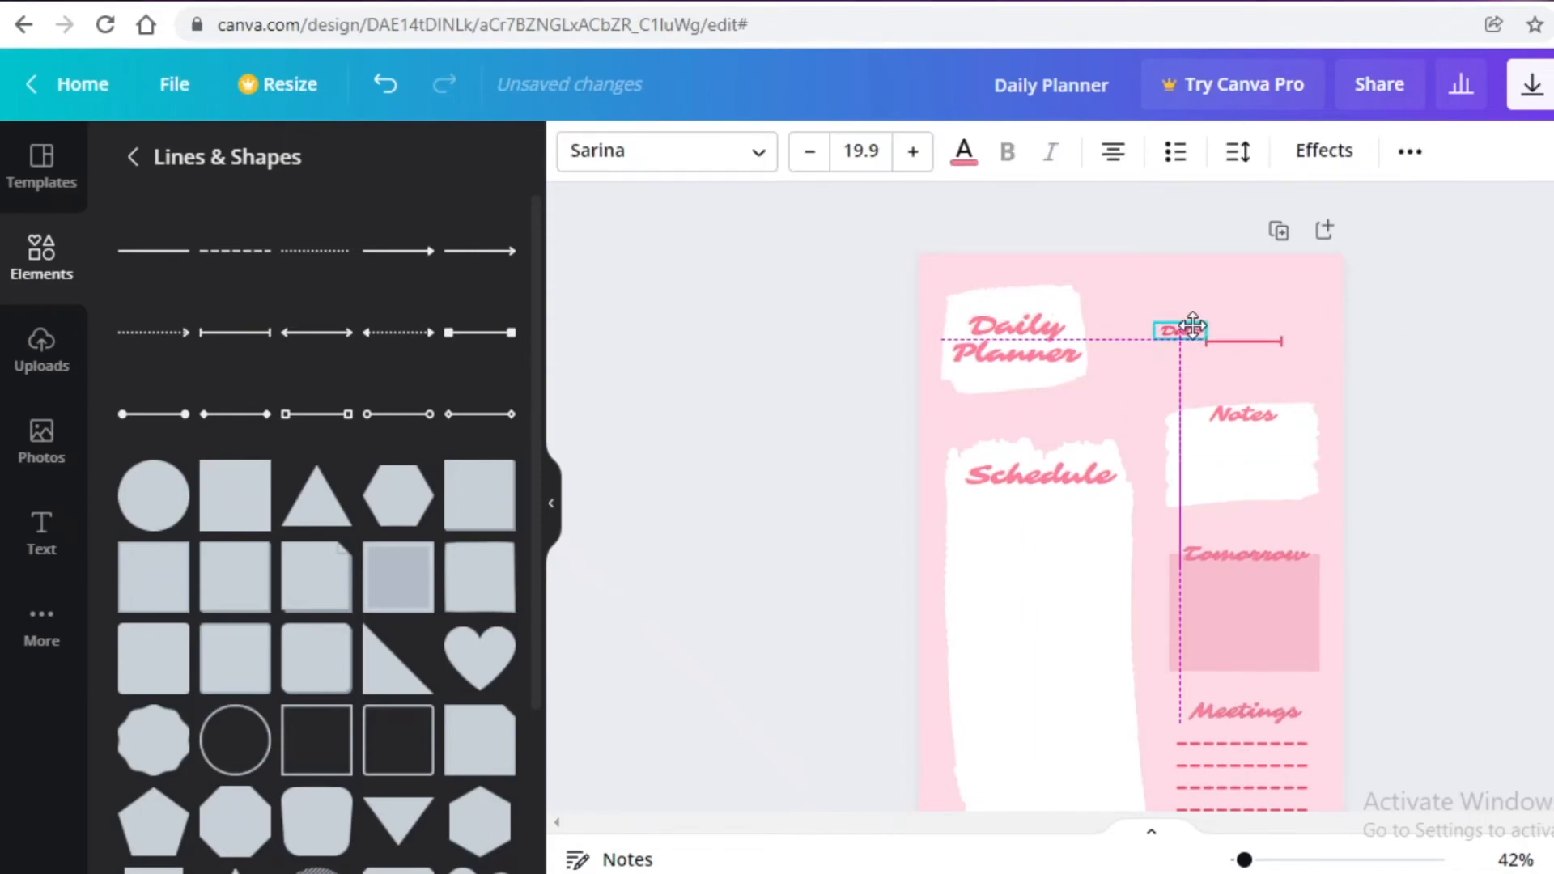
left_click_drag(1147, 310, 1126, 297)
left_click(1538, 444)
scroll(1191, 516, "down", 1)
scroll(1185, 510, "up", 1)
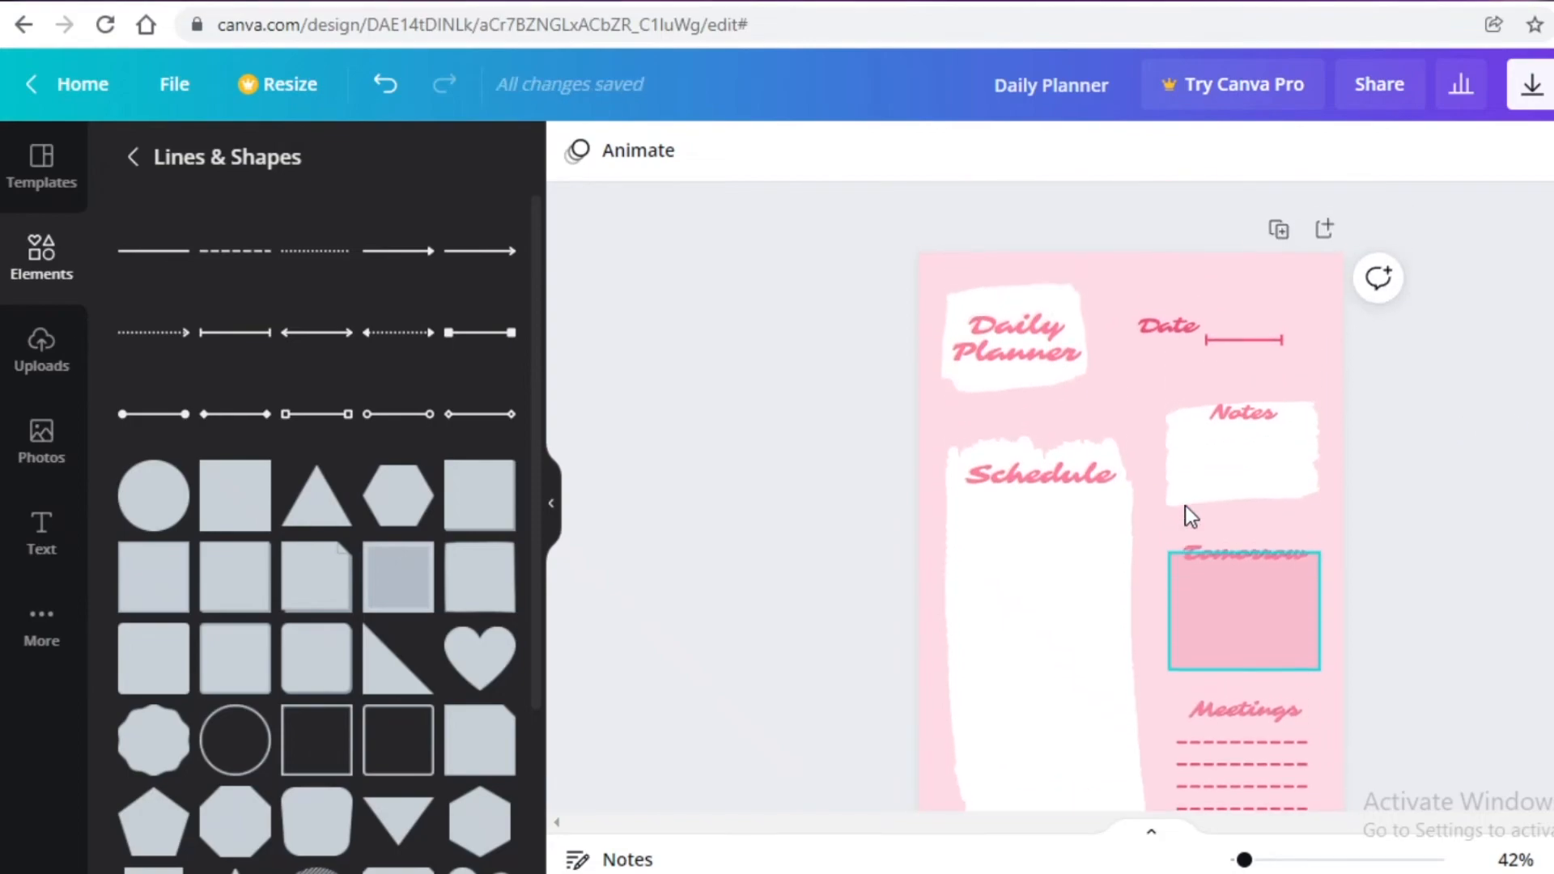
Search the elements for "flowers" and add the free line-art flower branch to the page
scroll(883, 524, "down", 1)
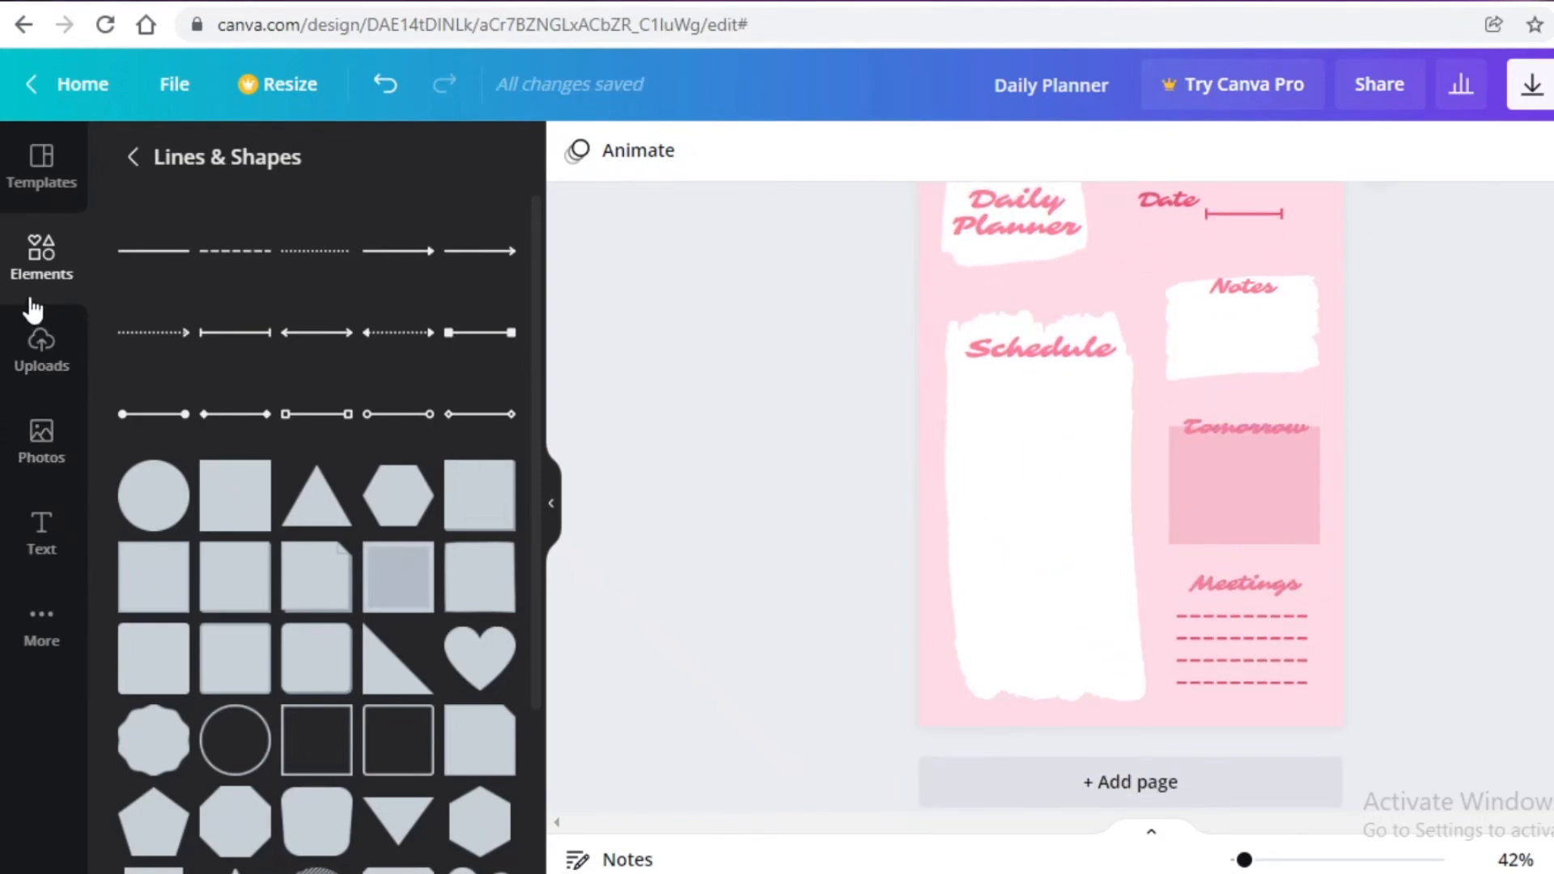
left_click(40, 268)
left_click(372, 164)
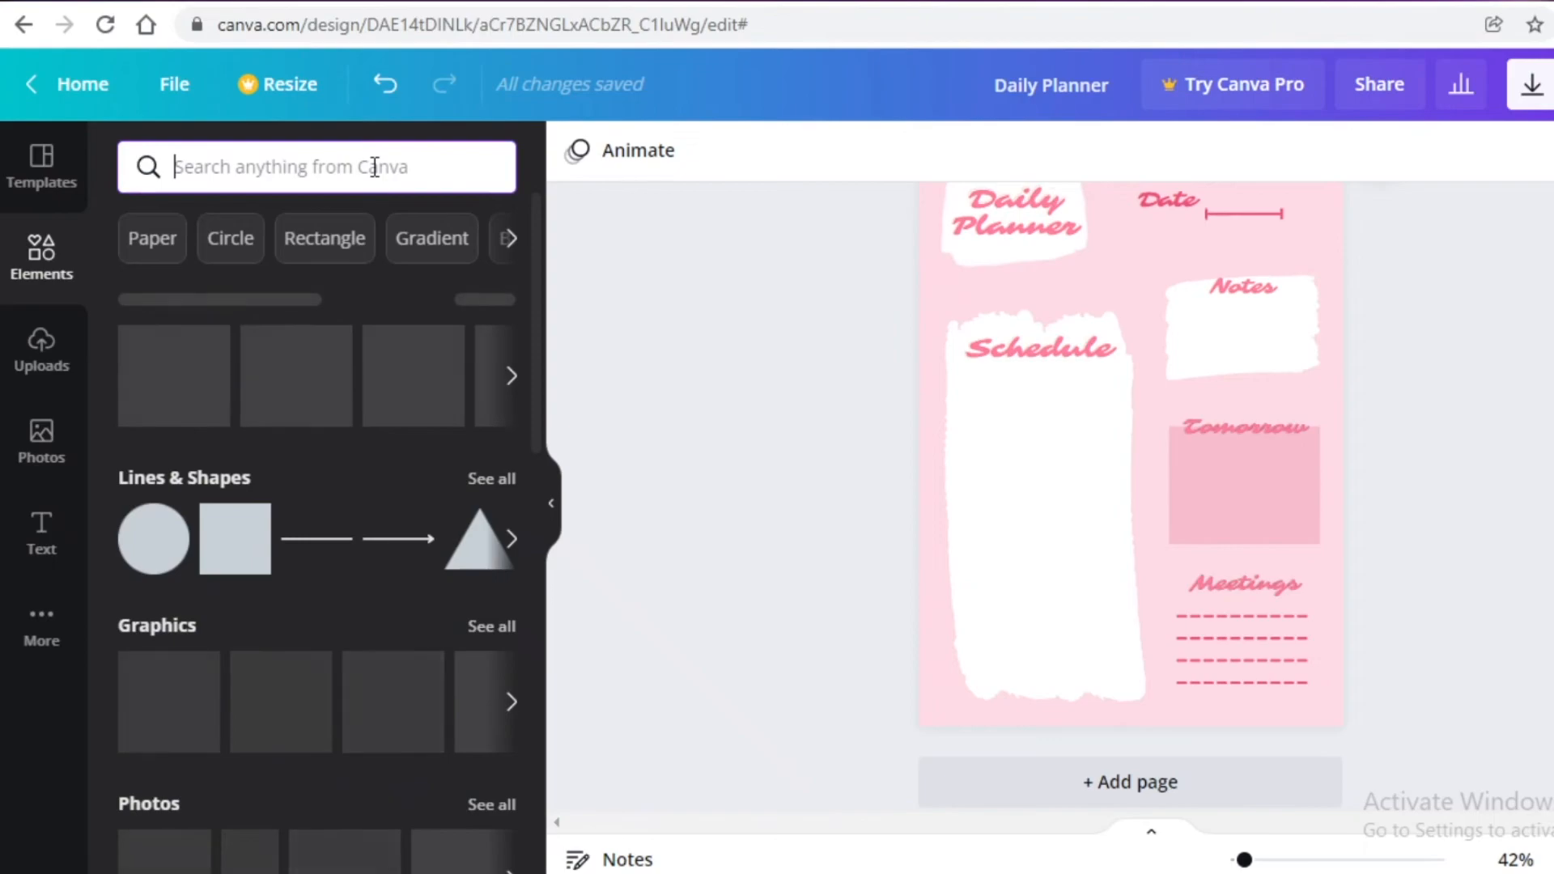
type("Flowers")
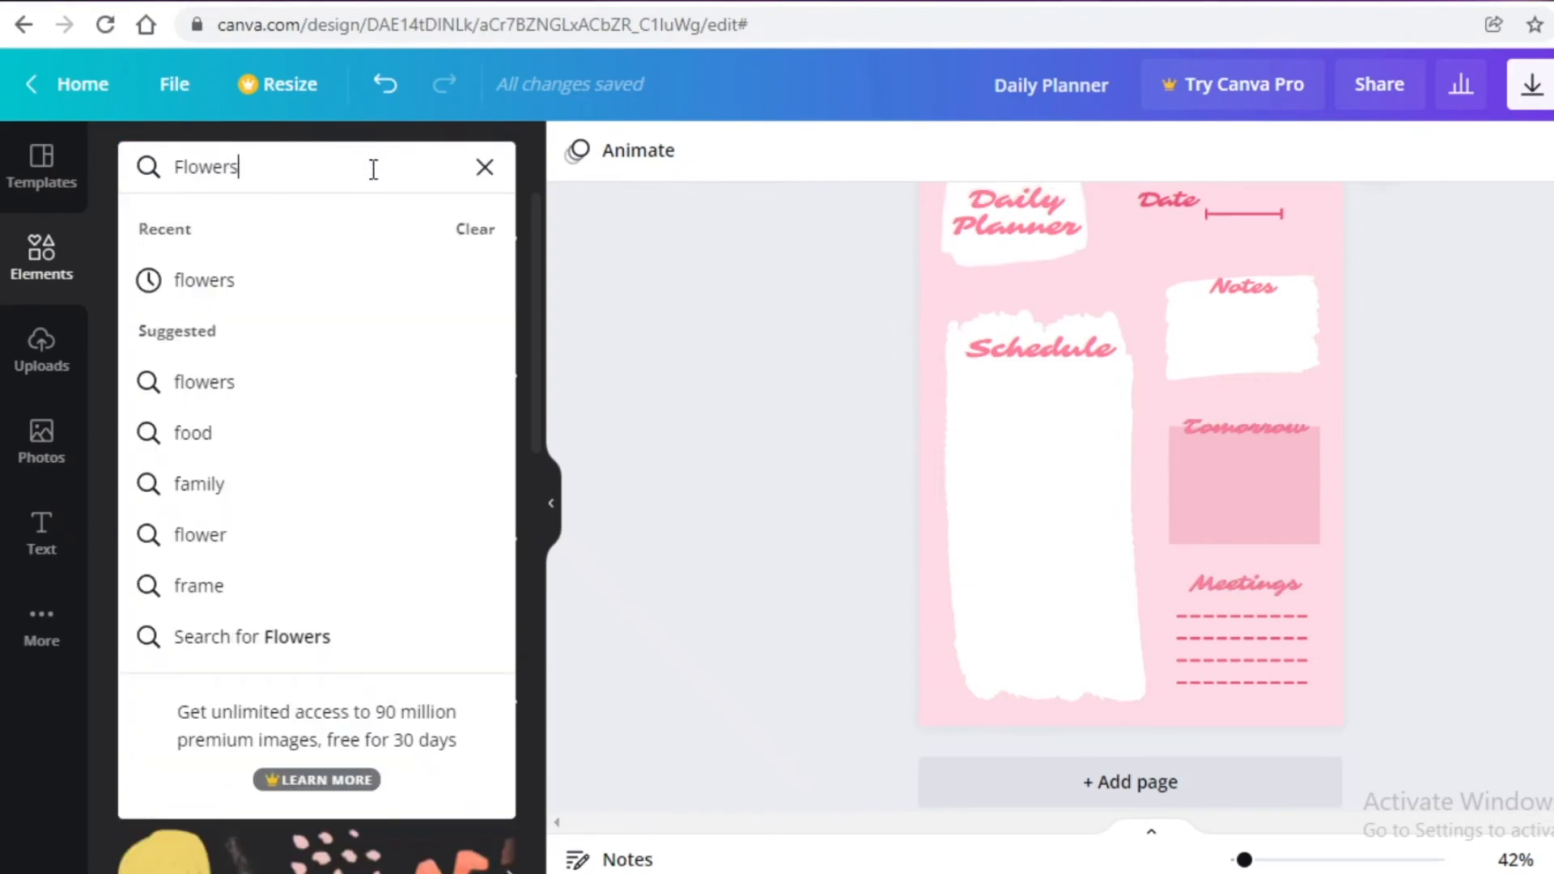
left_click(222, 357)
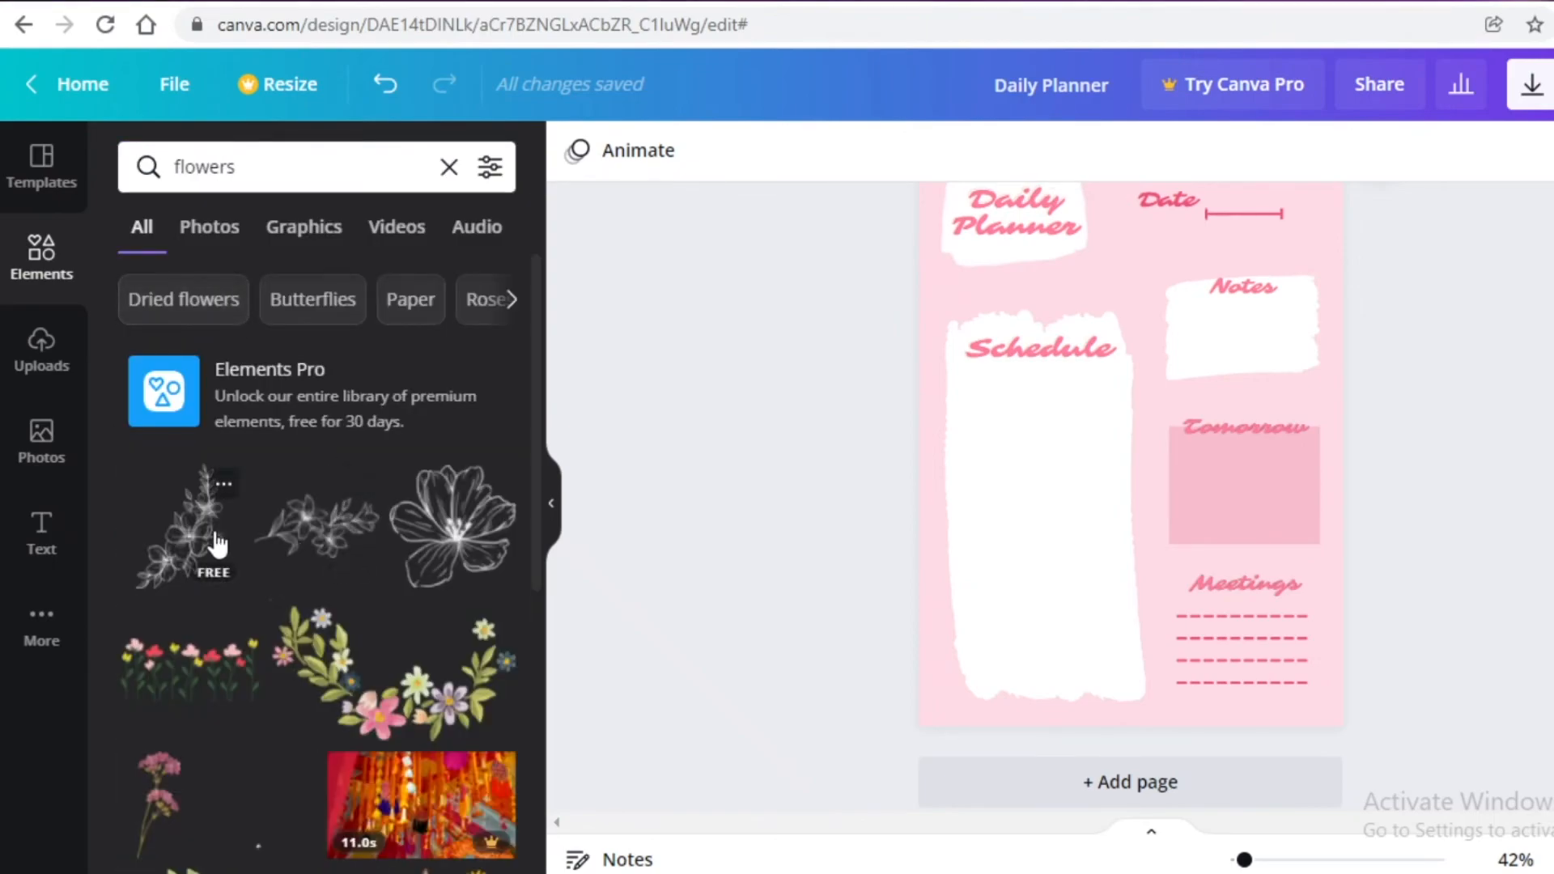
left_click(185, 549)
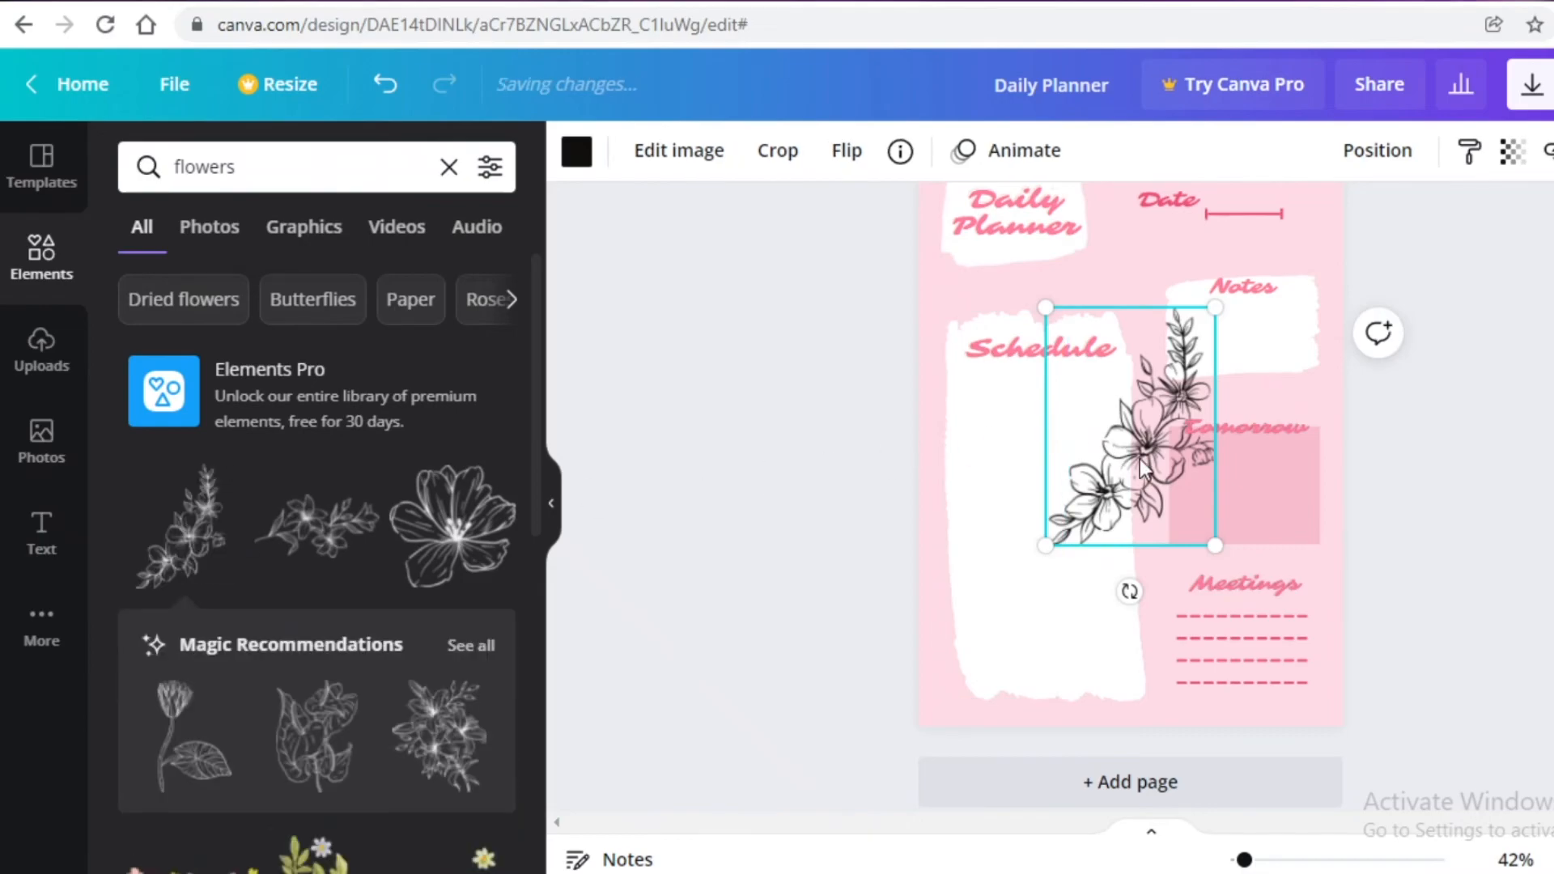
Recolor the flower branch white, then shrink, tilt and fit it over the pink "Tomorrow" box
left_click(575, 151)
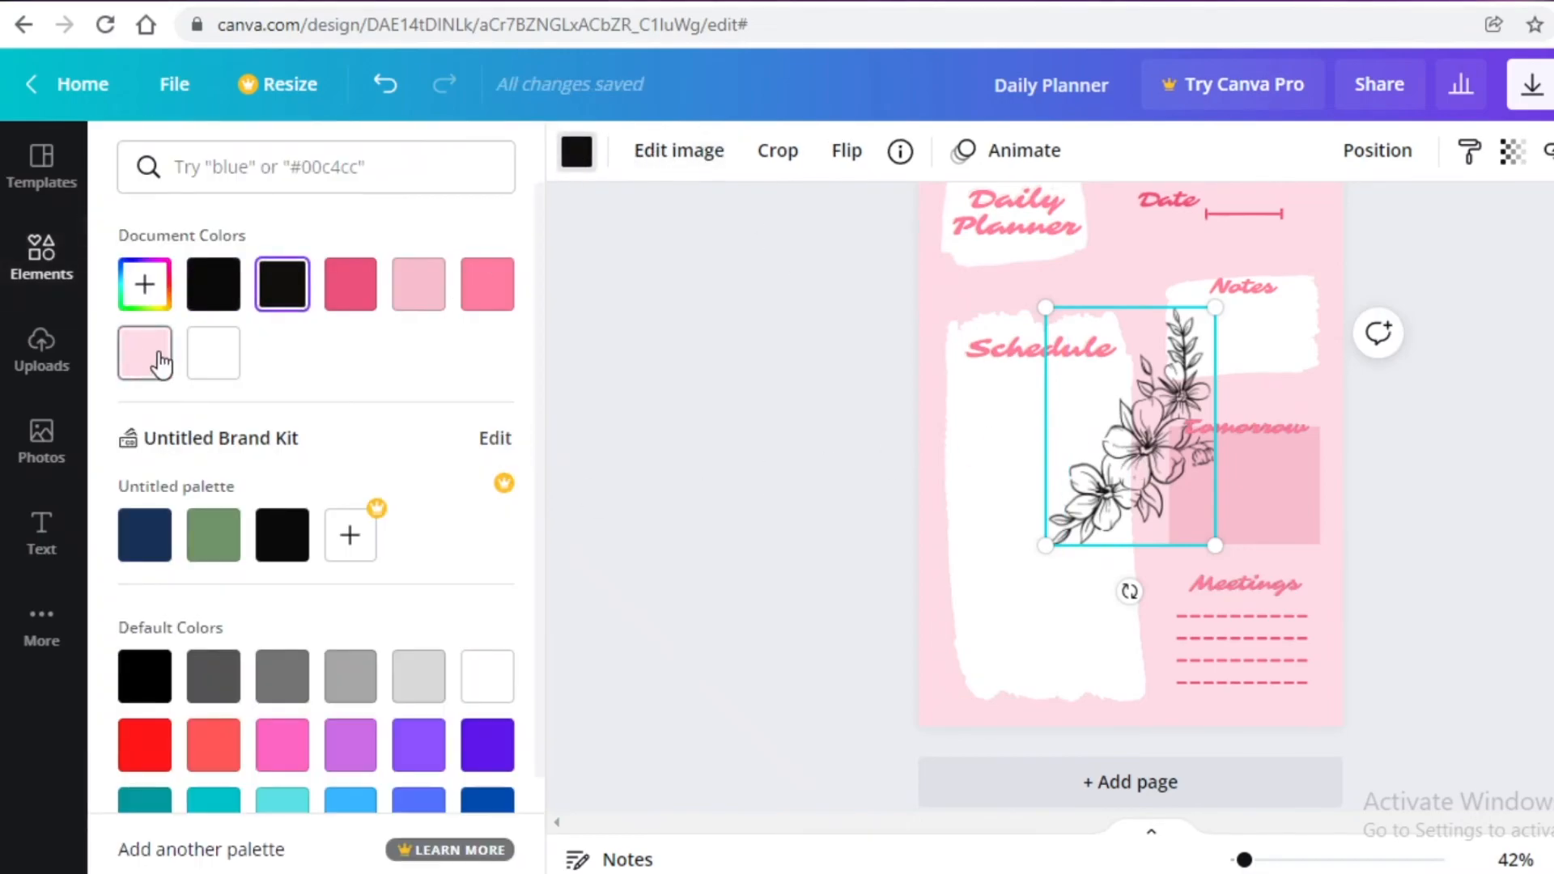
left_click_drag(1114, 448, 1244, 499)
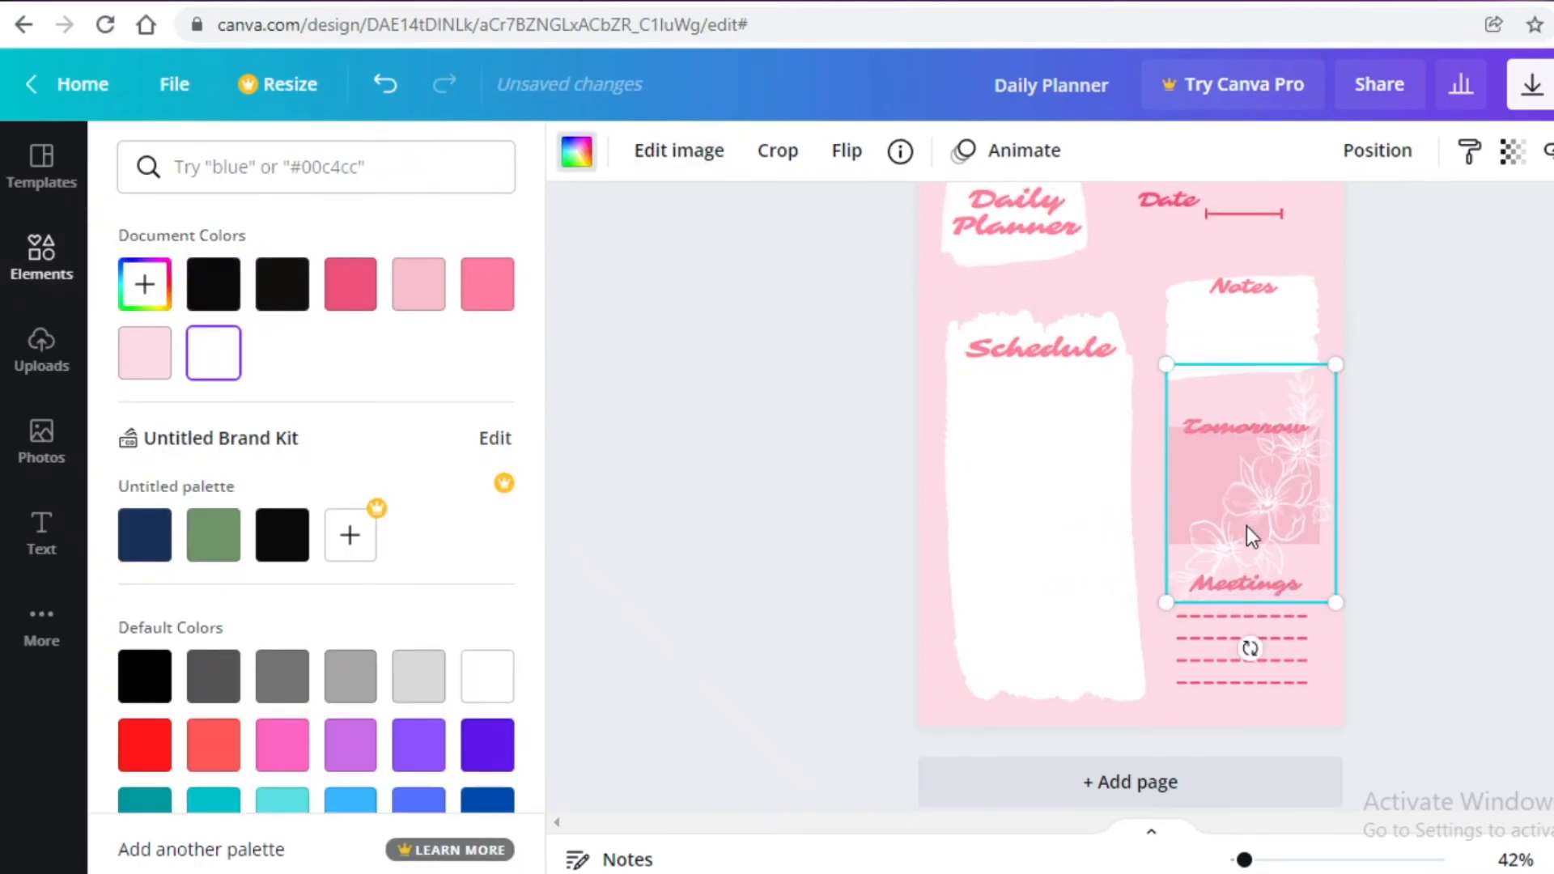
left_click_drag(1168, 606, 1229, 514)
left_click_drag(1214, 578, 1184, 562)
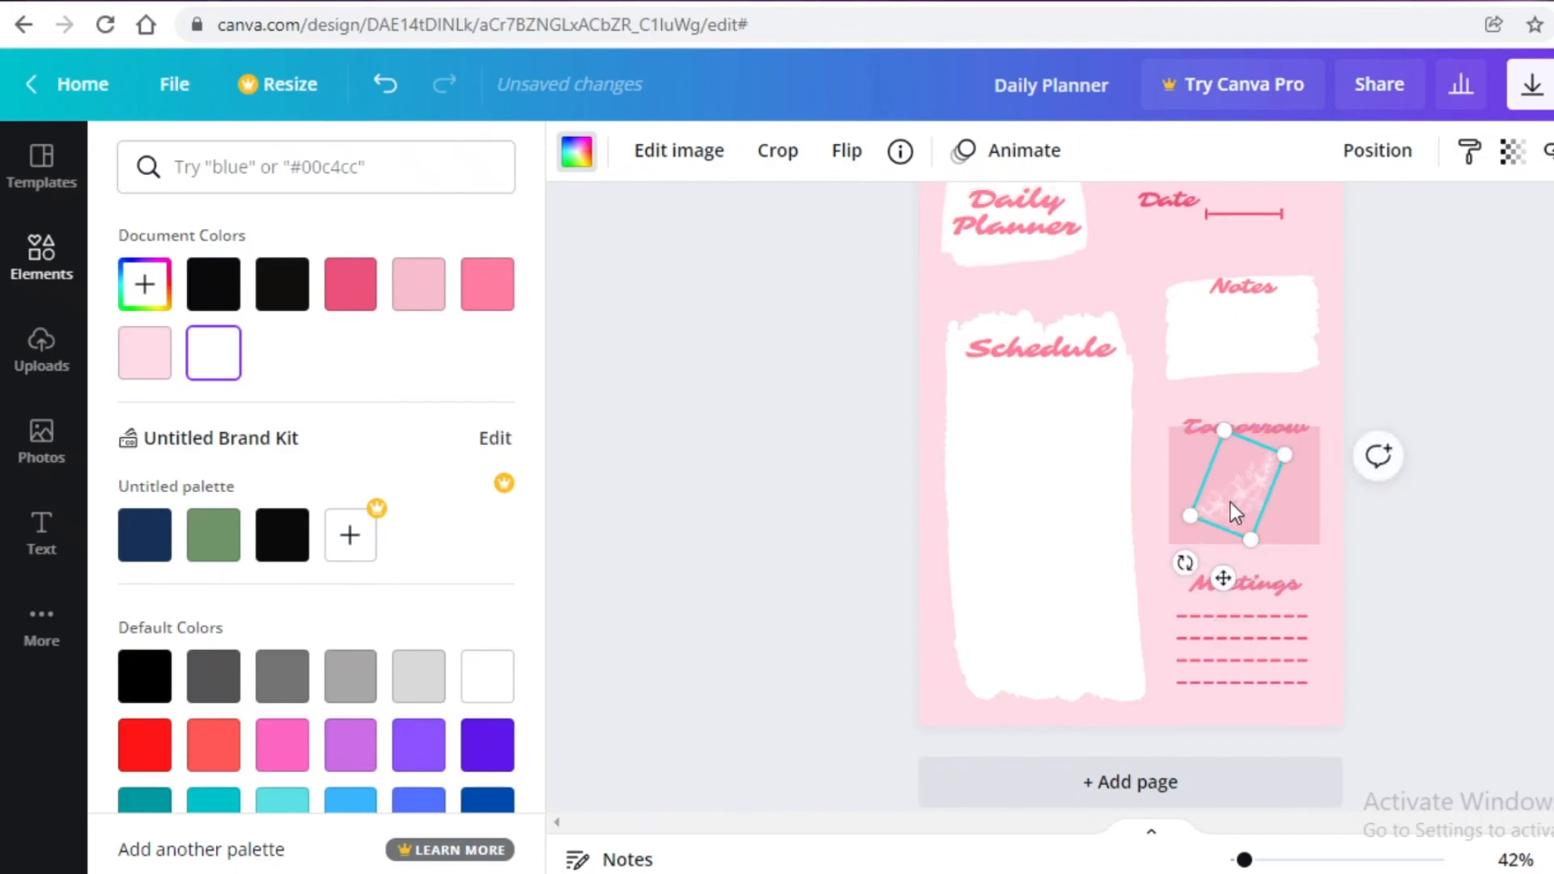
left_click_drag(1286, 454, 1320, 427)
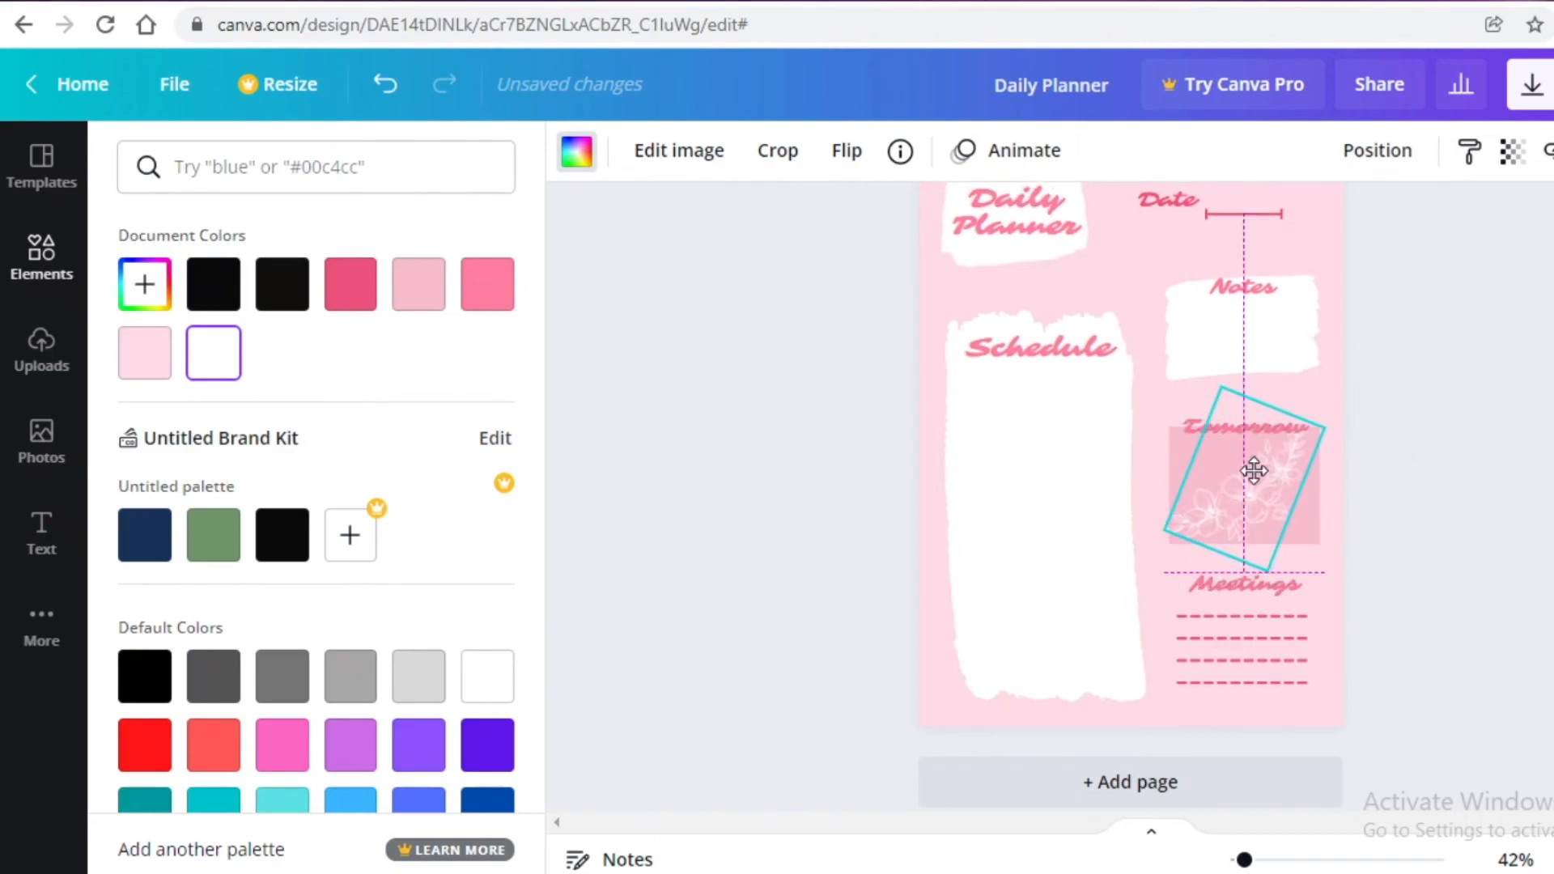
Set the white flower branch's transparency to about 50
left_click(1511, 154)
left_click_drag(1428, 234, 1369, 249)
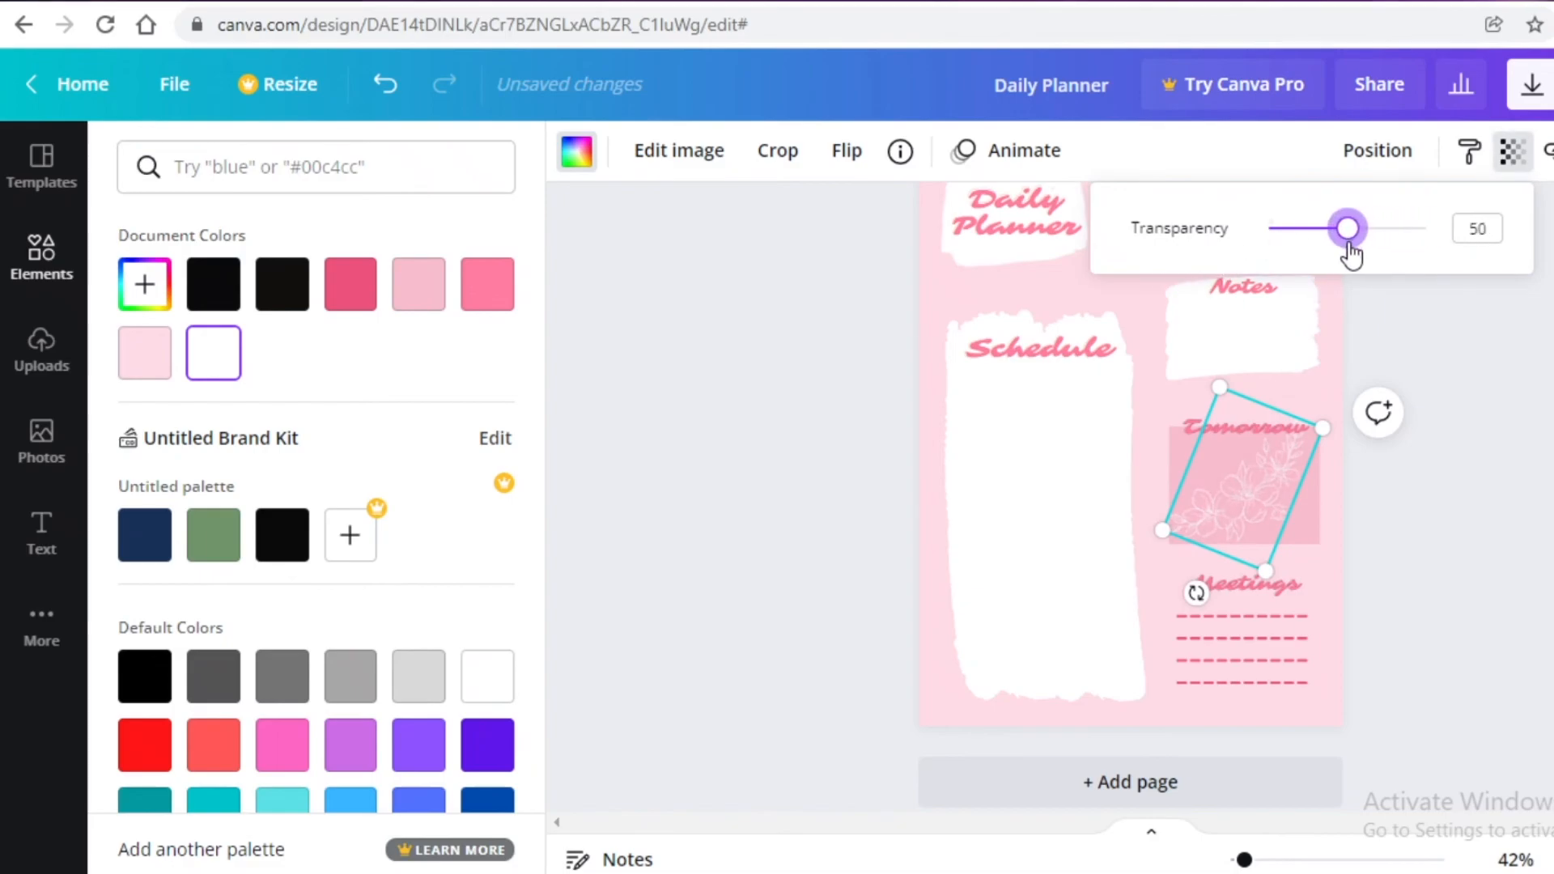
left_click(1519, 477)
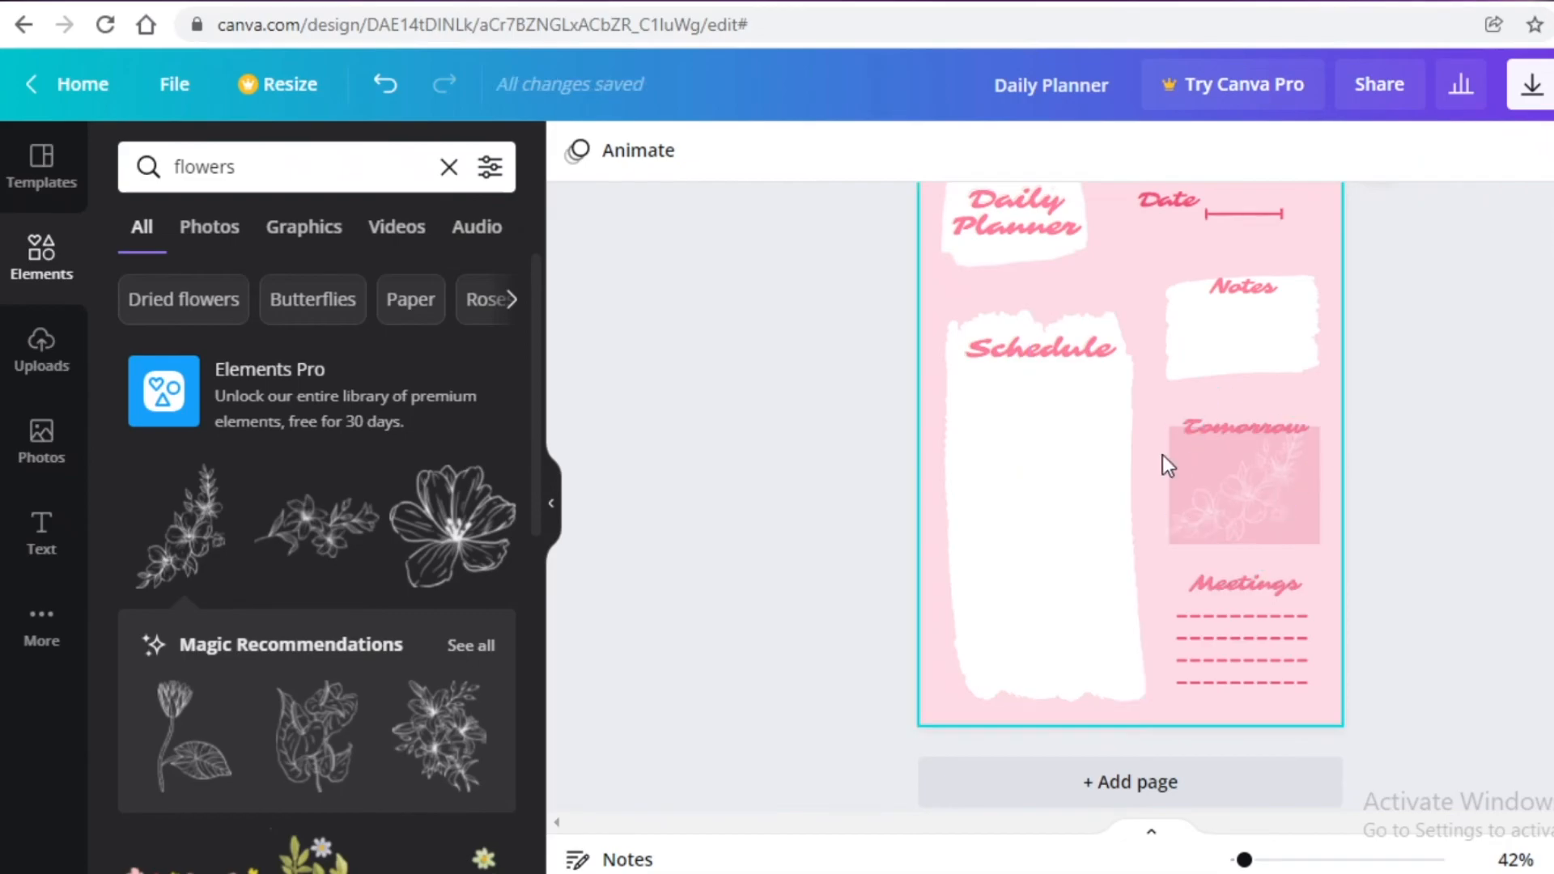
Add the curved branch with small red flowers and green leaves from the flower search results
scroll(372, 628, "down", 6)
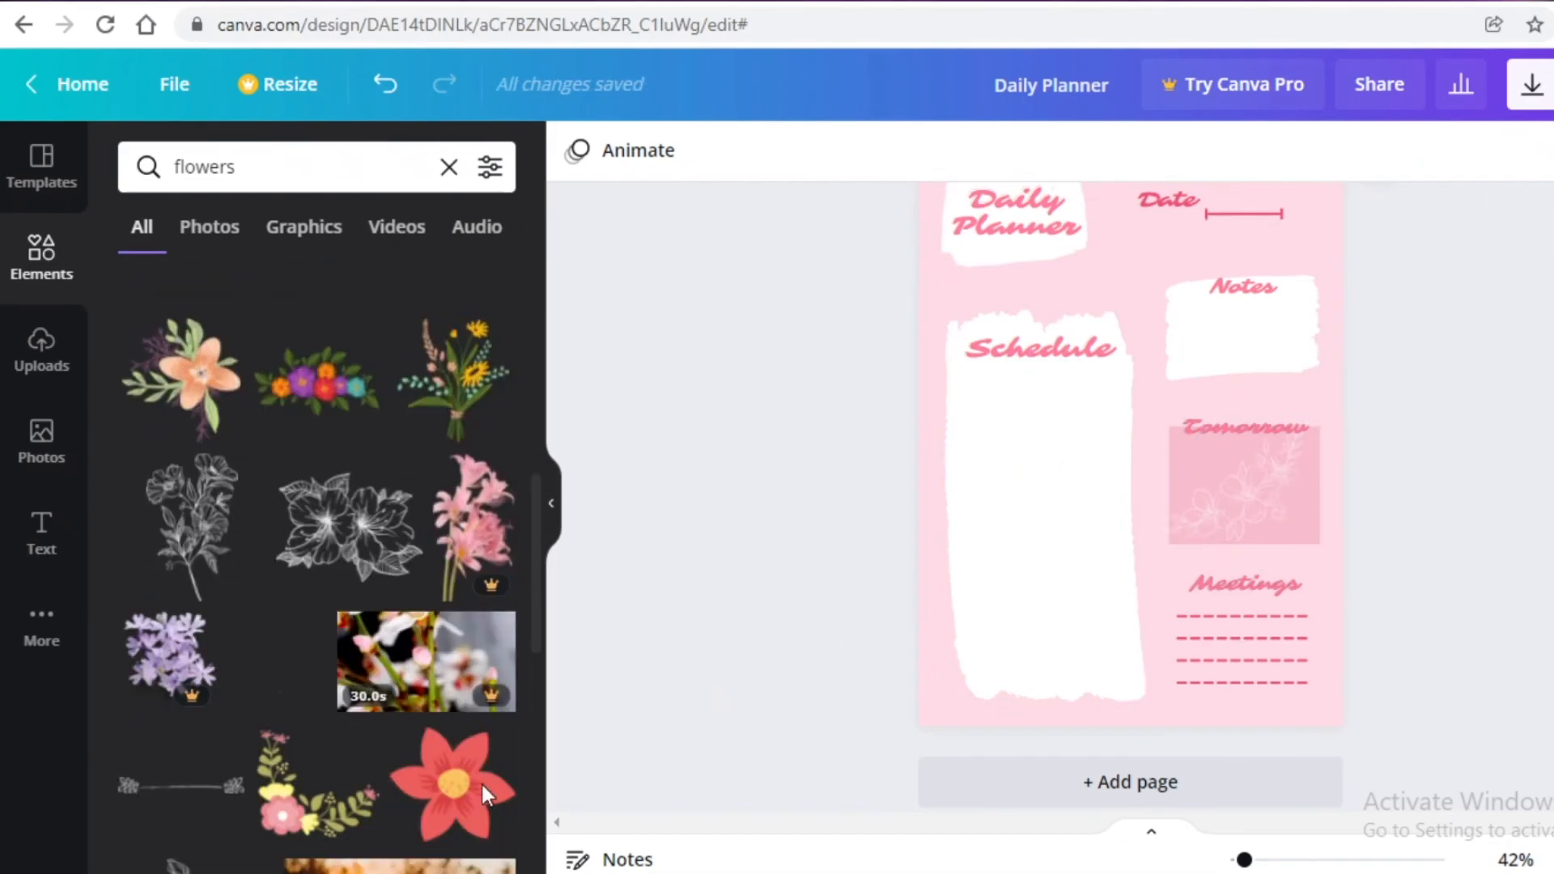
scroll(534, 763, "down", 6)
scroll(1091, 704, "up", 2)
scroll(1092, 704, "down", 2)
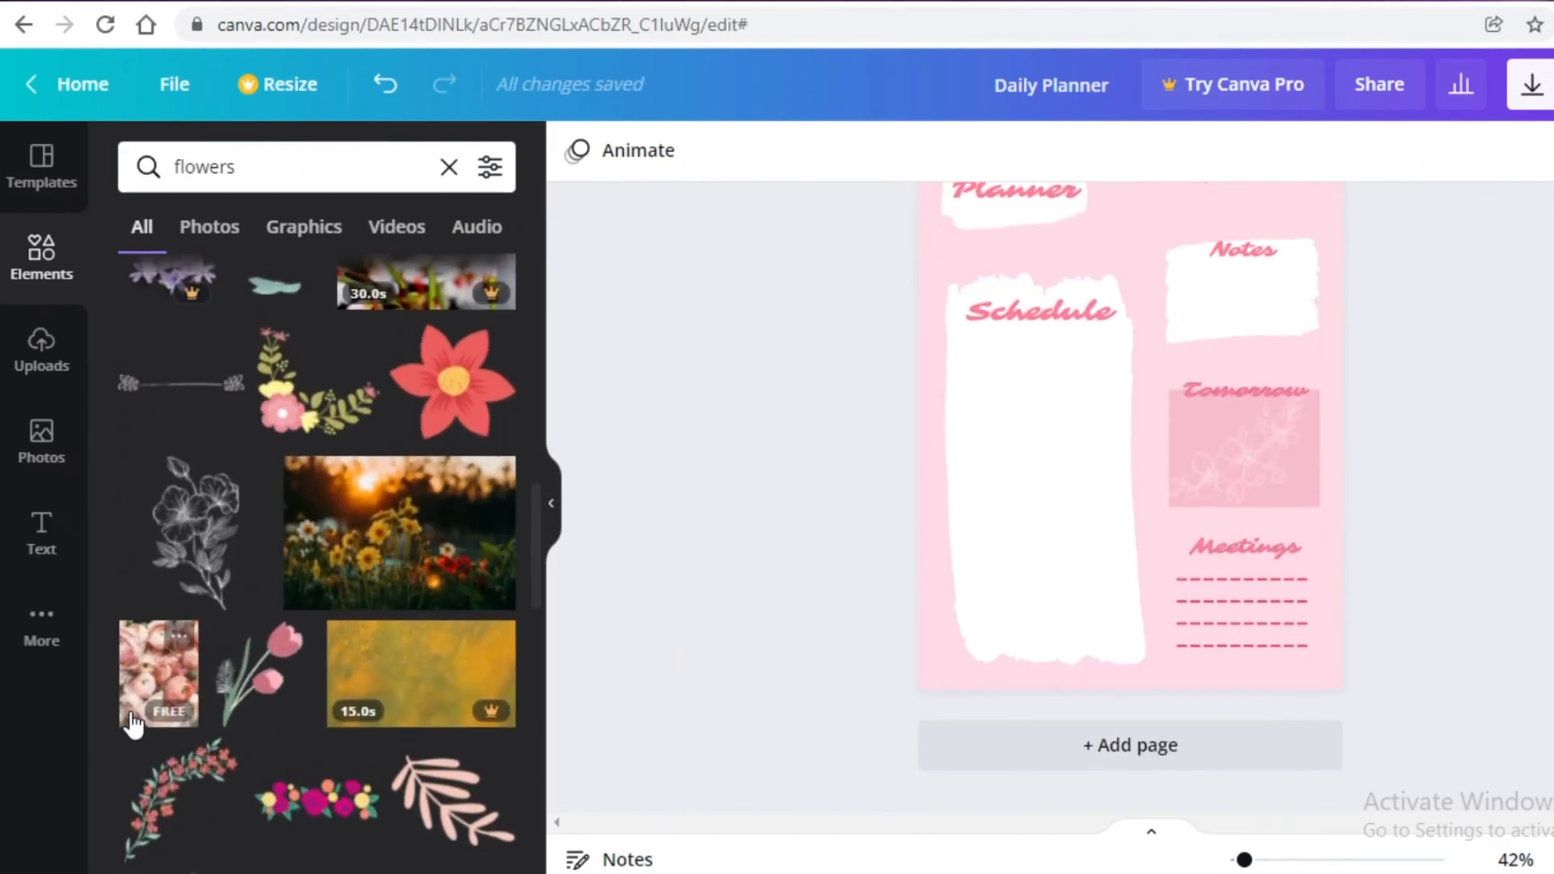
left_click(1097, 441)
Resize and rotate the red-flower branch and position it down the length of the white "Schedule" box
left_click_drag(988, 548, 1034, 605)
left_click_drag(1061, 694, 1142, 667)
left_click_drag(1084, 400, 1089, 310)
left_click_drag(1177, 646, 1243, 572)
mouse_move(1051, 494)
left_mouse_down()
mouse_move(1047, 479)
mouse_move(1041, 497)
left_mouse_up()
Set the red-flower branch's transparency to about 25
left_click(1510, 153)
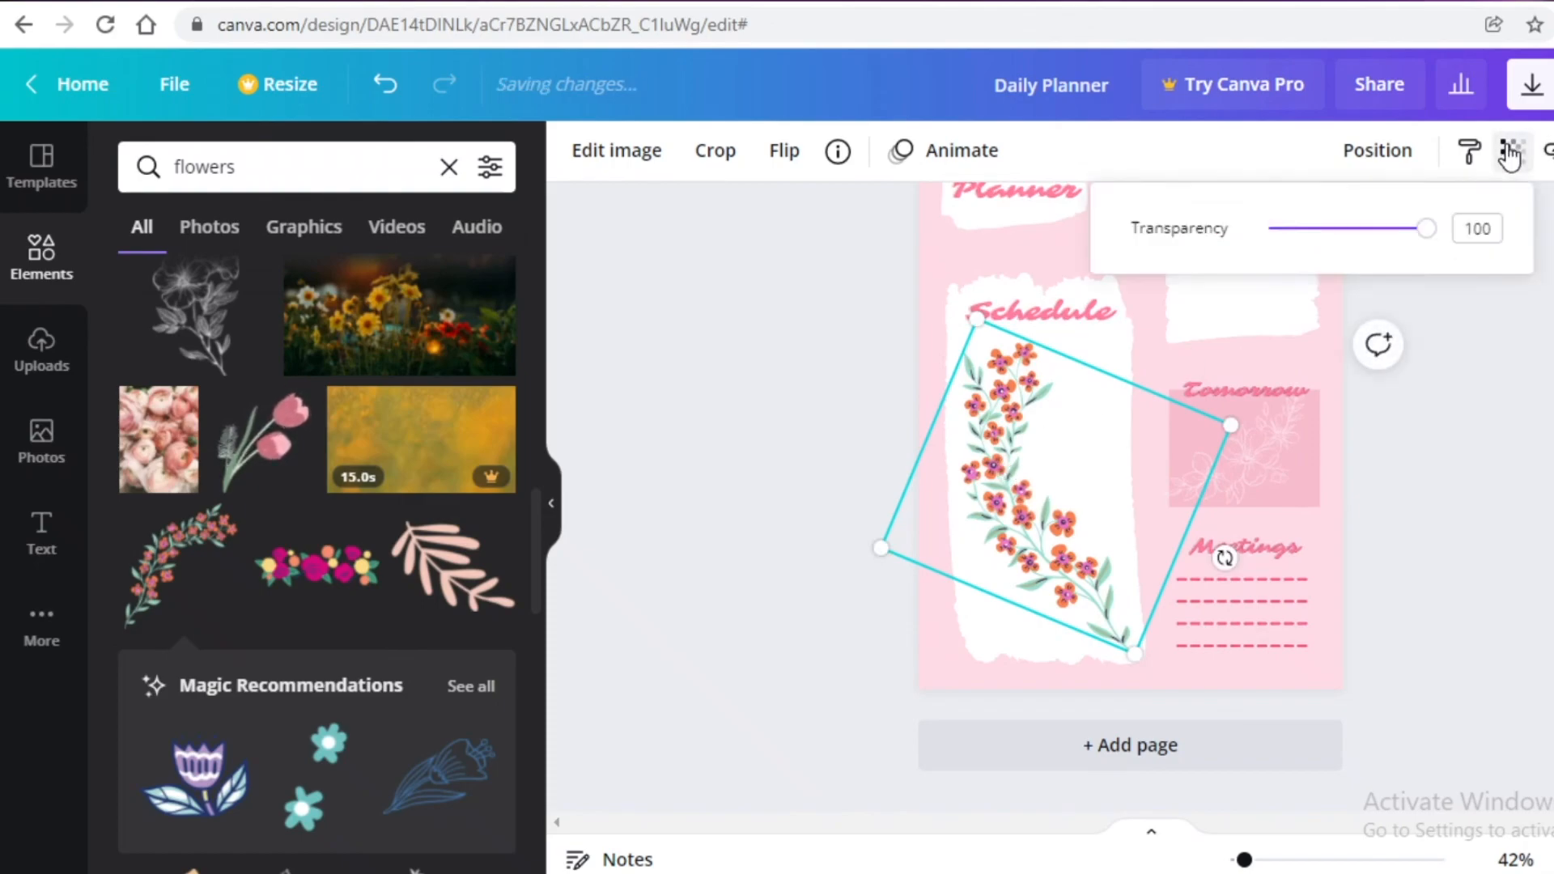
left_click_drag(1425, 230, 1300, 247)
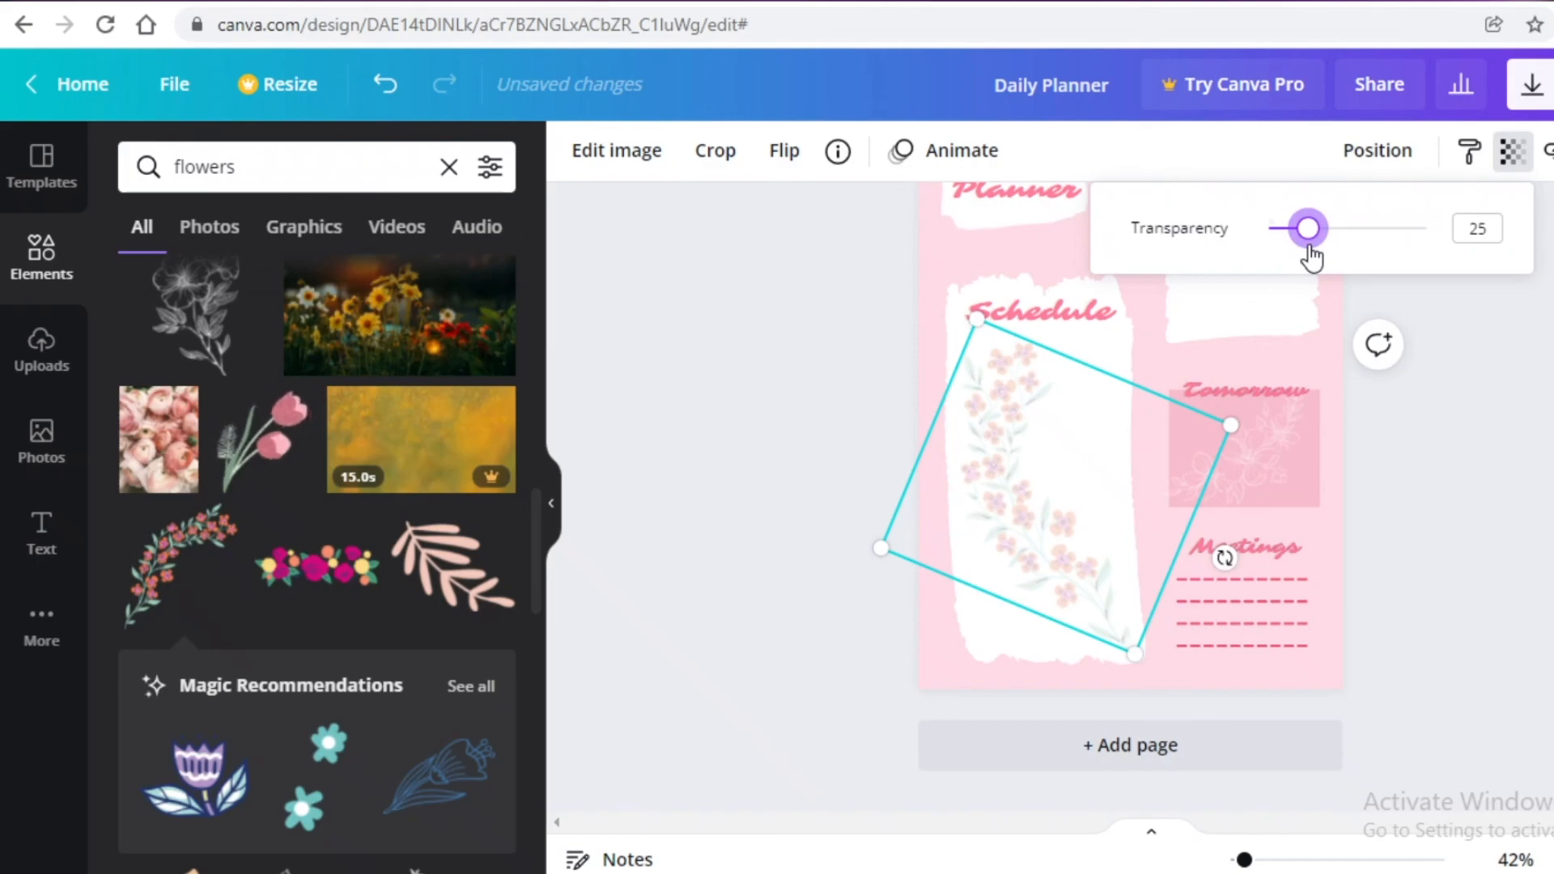
left_click(1512, 151)
left_click(1402, 366)
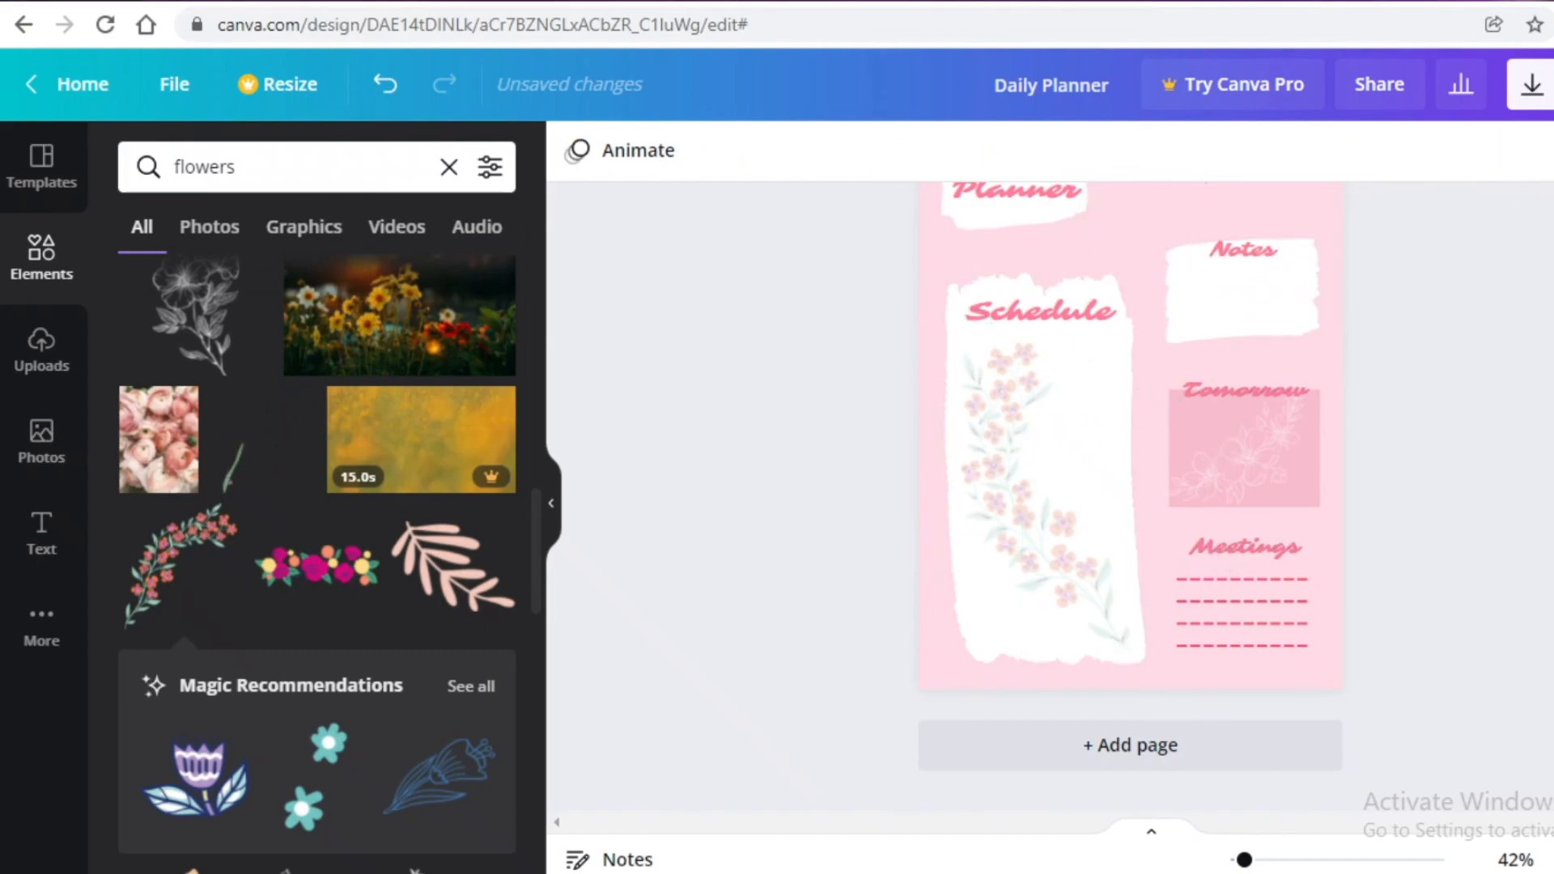
Review the file types offered for downloading the planner, then close the download options with PNG still chosen
left_click(1533, 85)
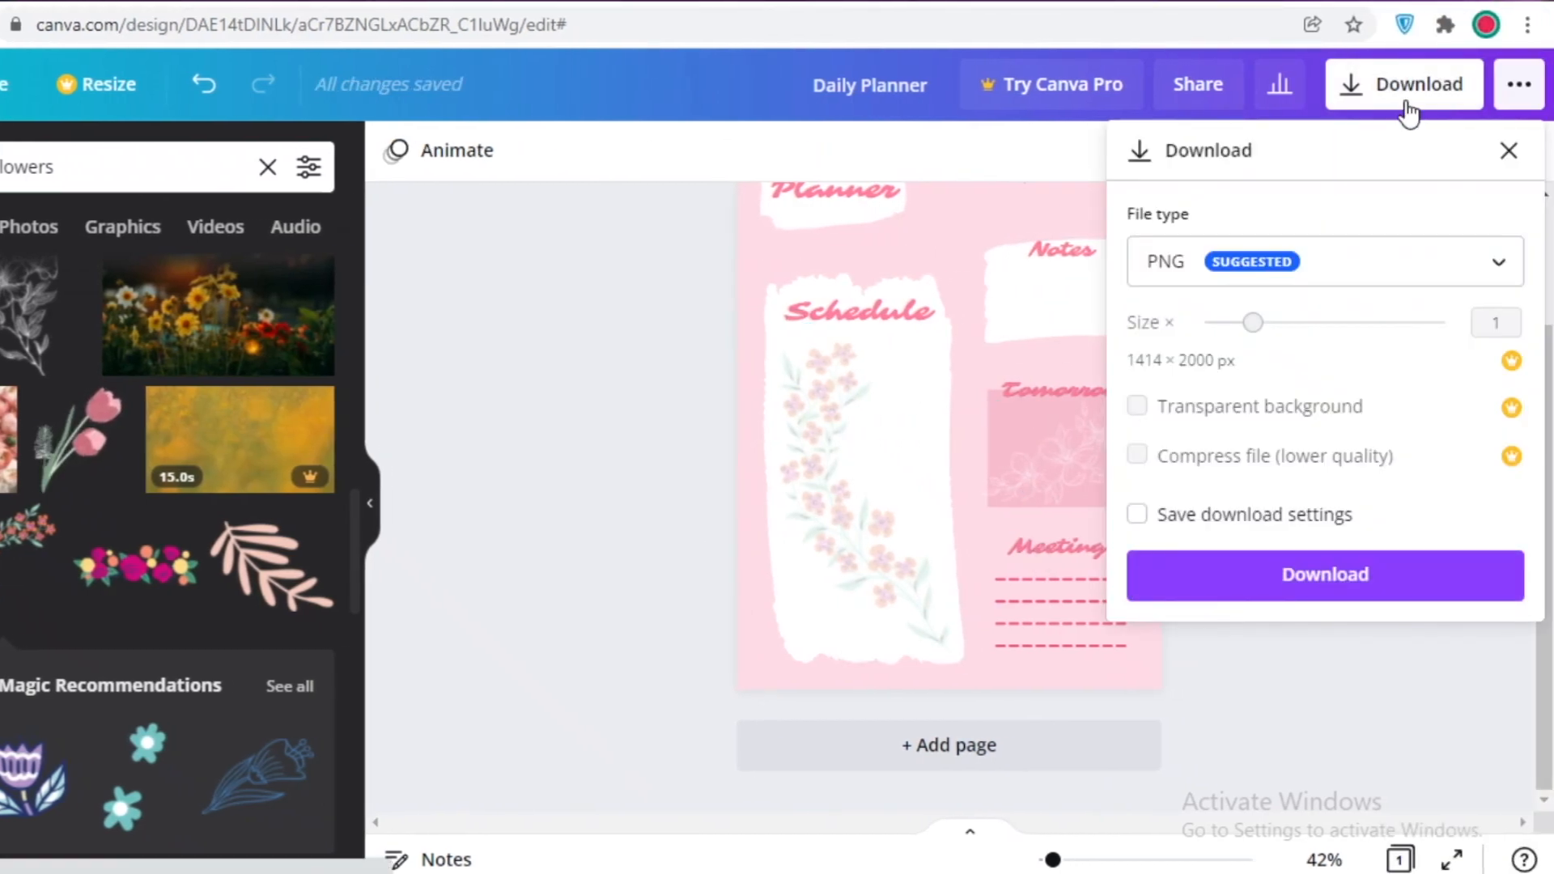
left_click(1306, 274)
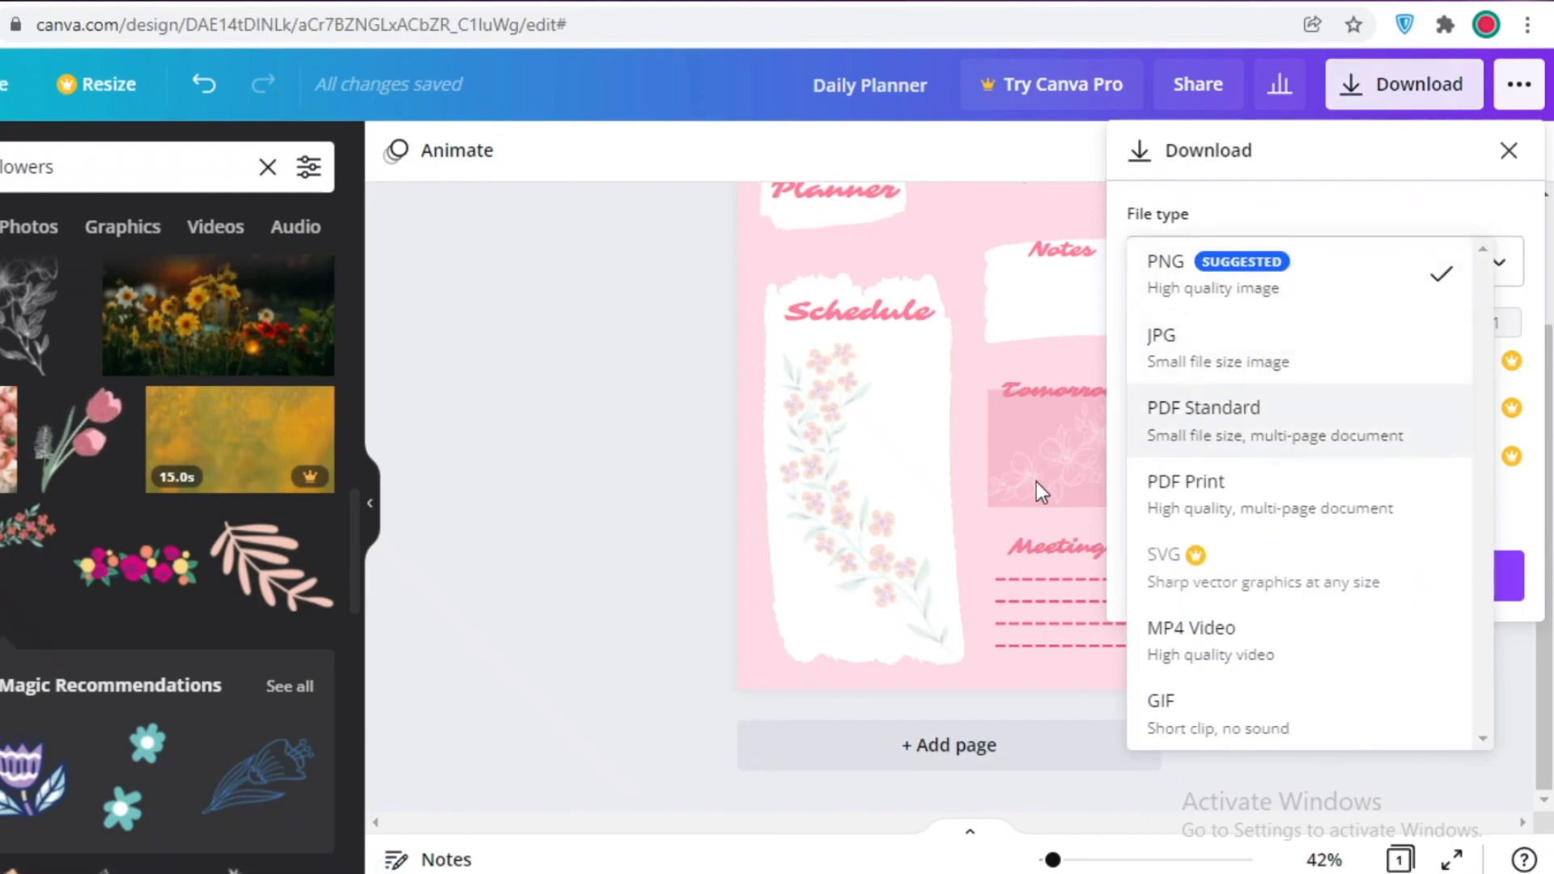
left_click(706, 513)
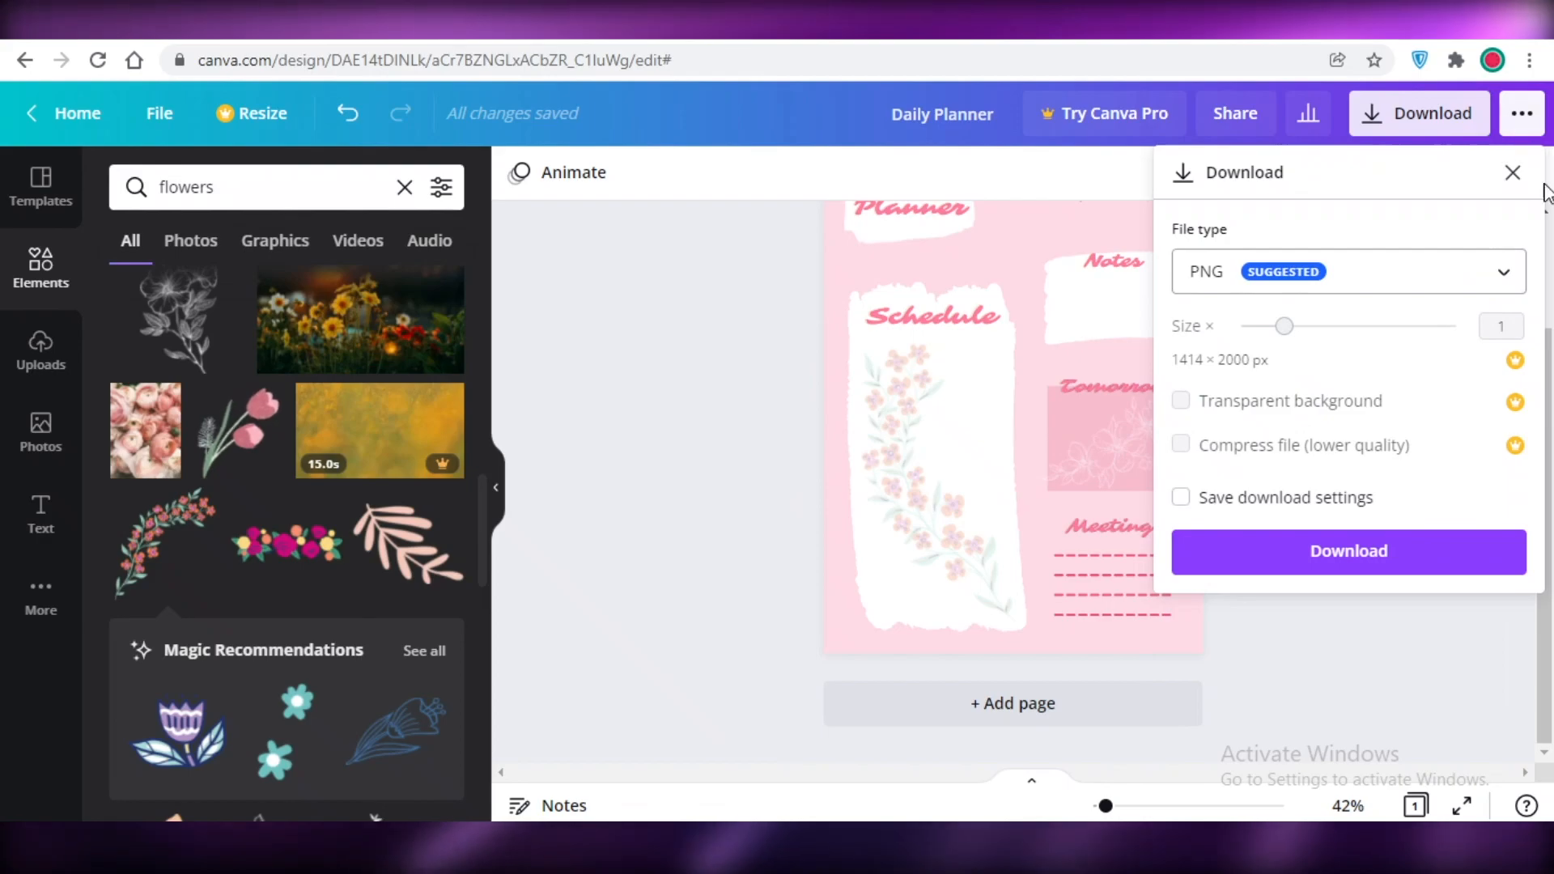
left_click(1511, 173)
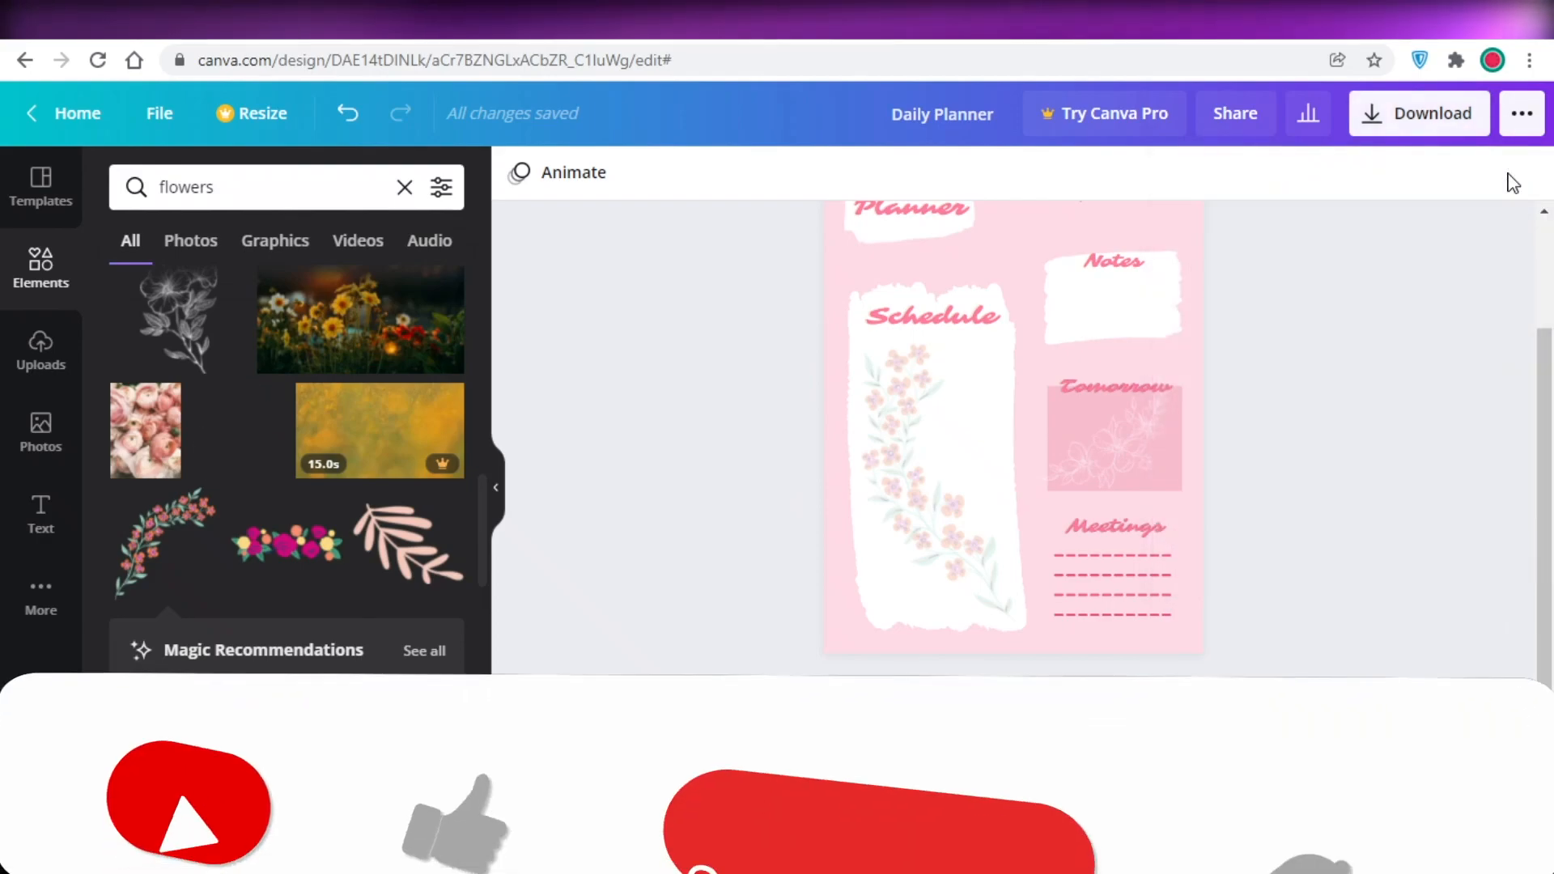